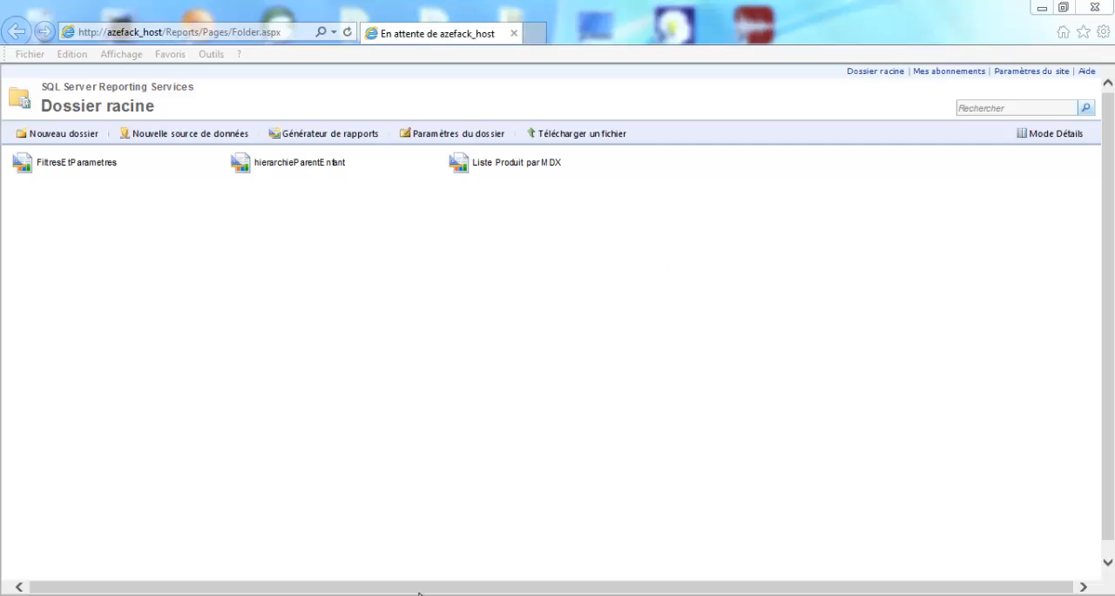
Step: Launch Report Builder (Générateur de rapports) from the report server's root folder
left_click(341, 274)
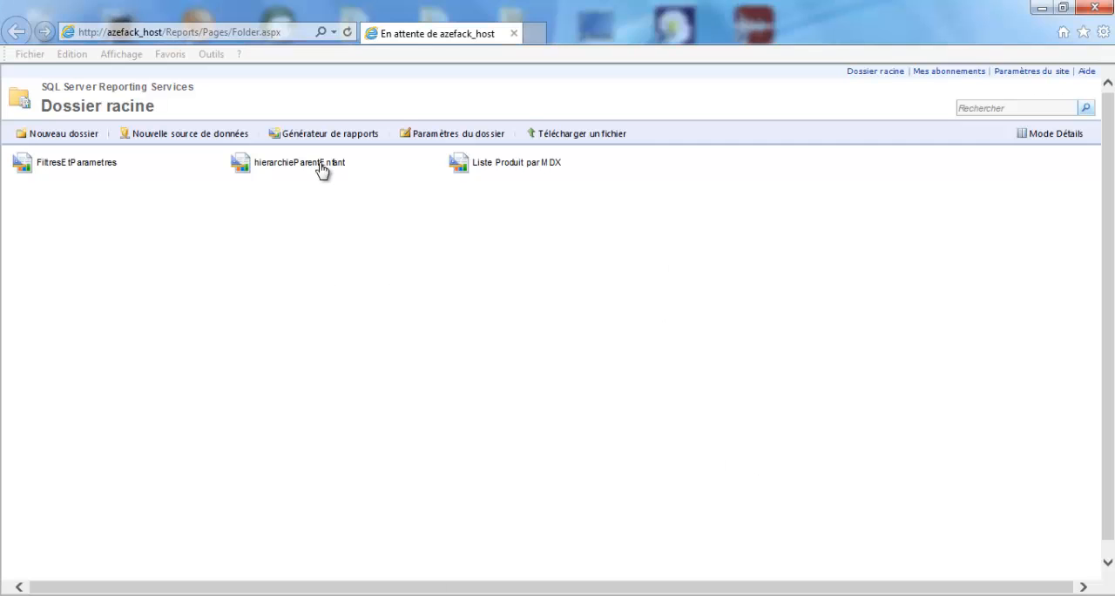
left_click(334, 135)
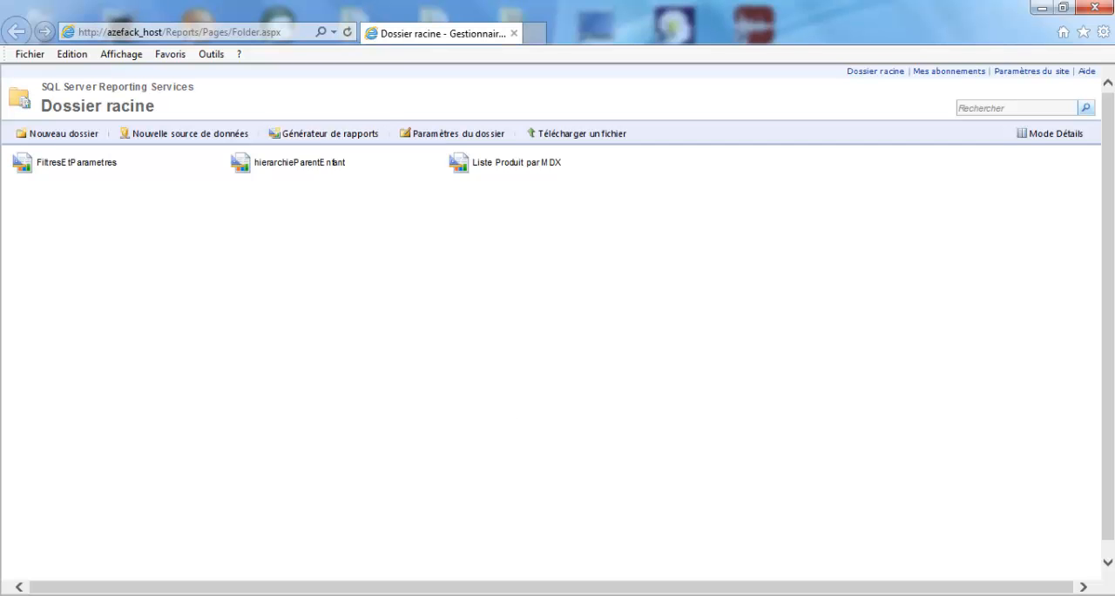
Step: Switch to SQL Server Management Studio and open the dbo.spr_ProductColor stored procedure of the AdventureWorksDW database for modification
left_click(547, 595)
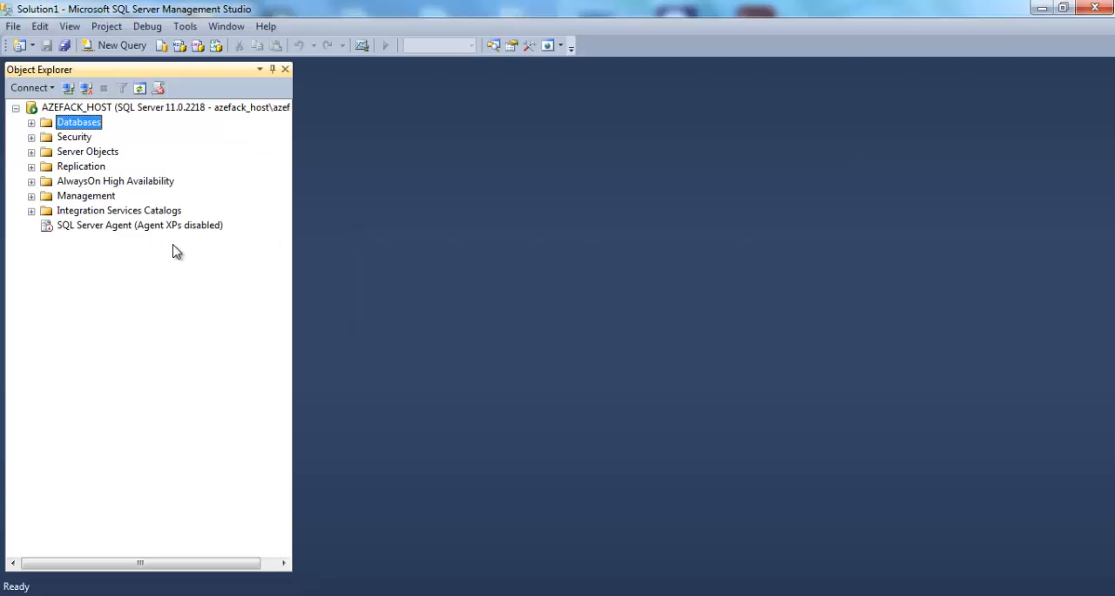
left_click(32, 123)
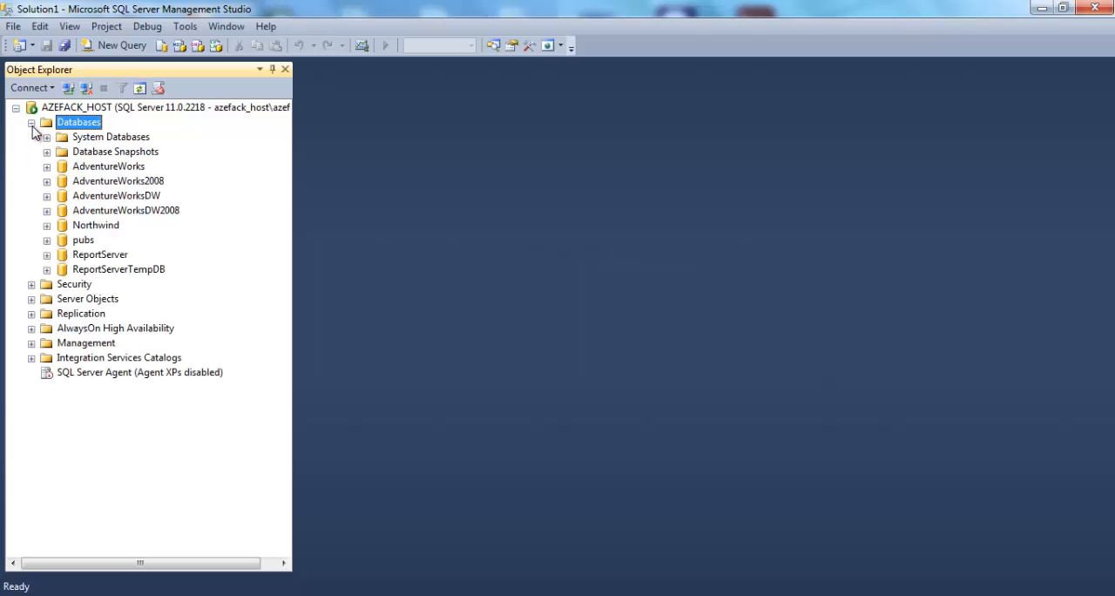
left_click(150, 196)
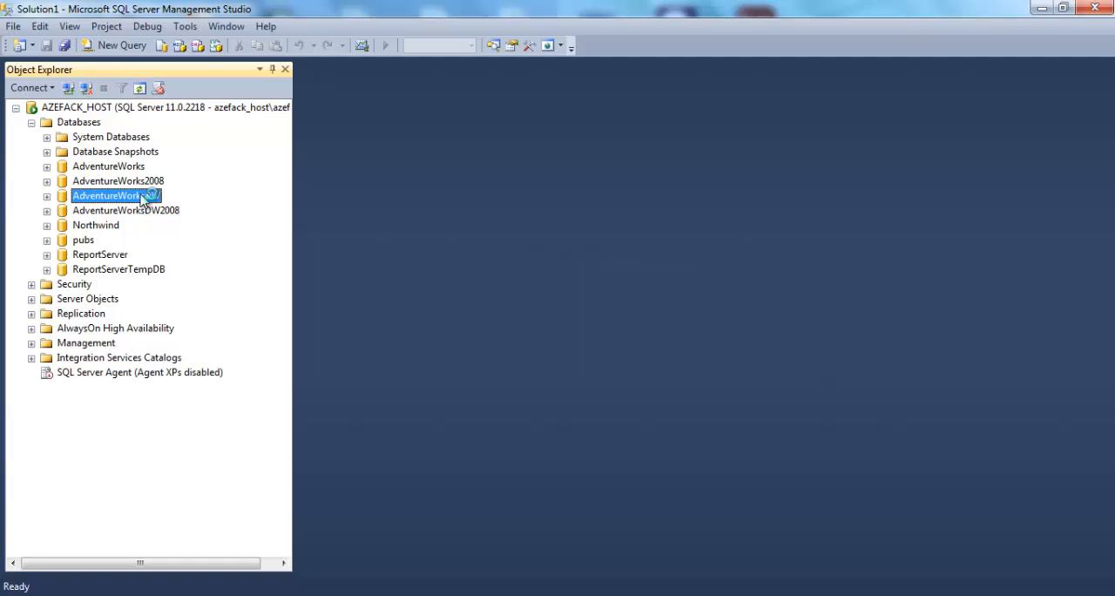
left_click(47, 196)
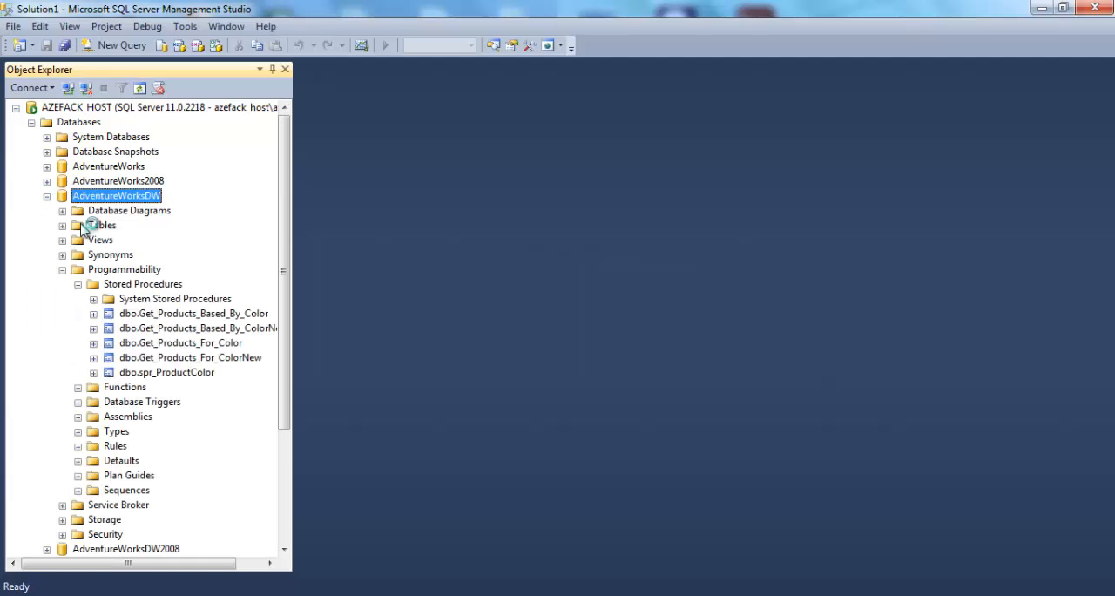
right_click(177, 376)
left_click(231, 360)
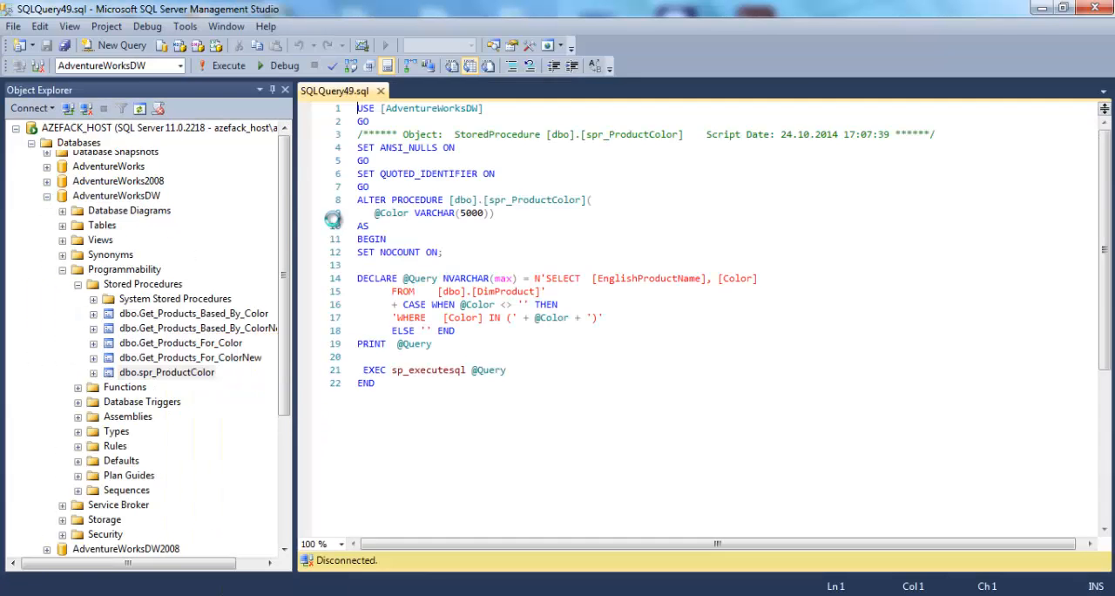
left_click(439, 279)
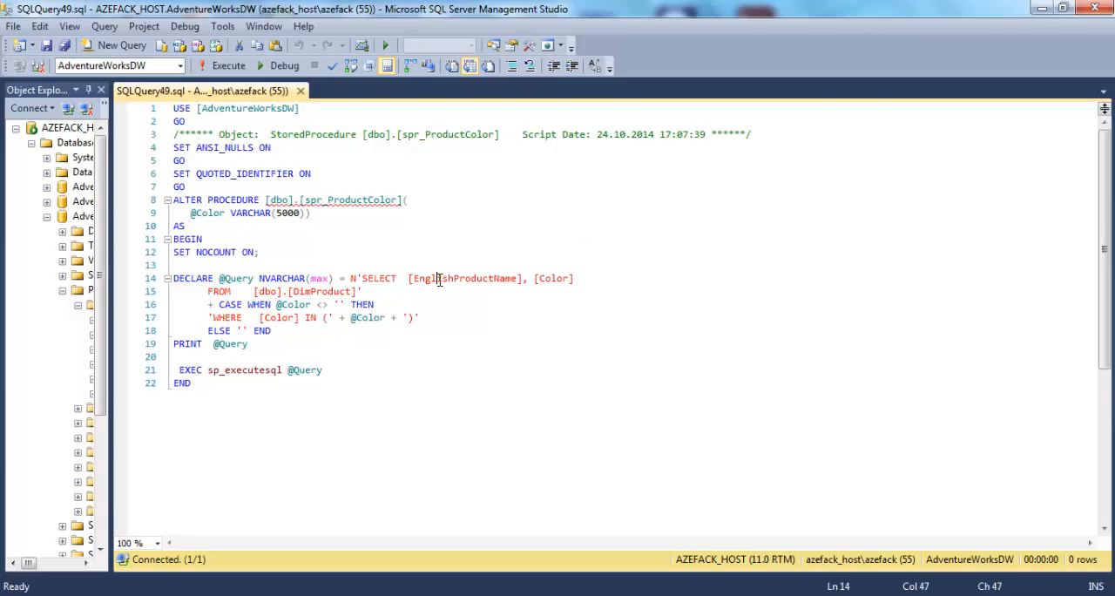
Step: Delete the generated comment line with the object name and script date from the procedure script
left_click_drag(775, 135, 127, 139)
key("BackSpace")
key("BackSpace")
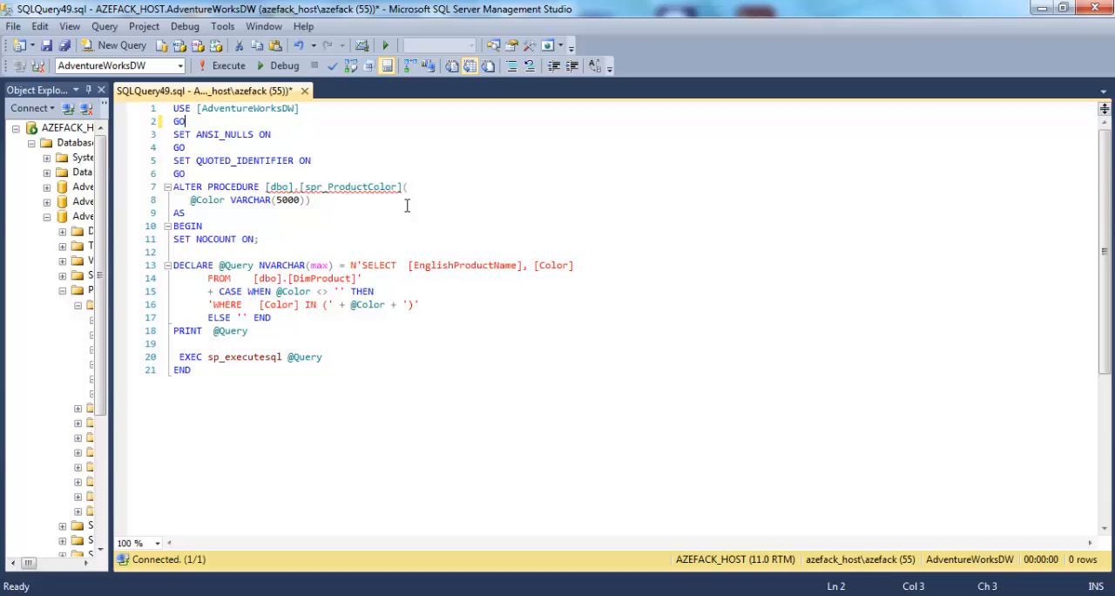
double_click(240, 162)
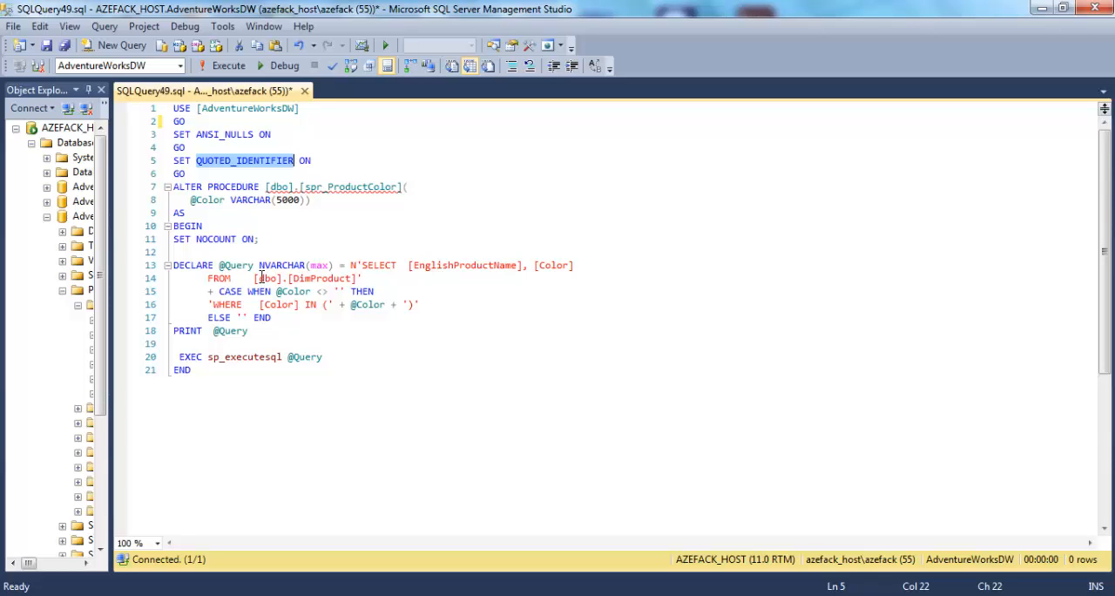
double_click(212, 199)
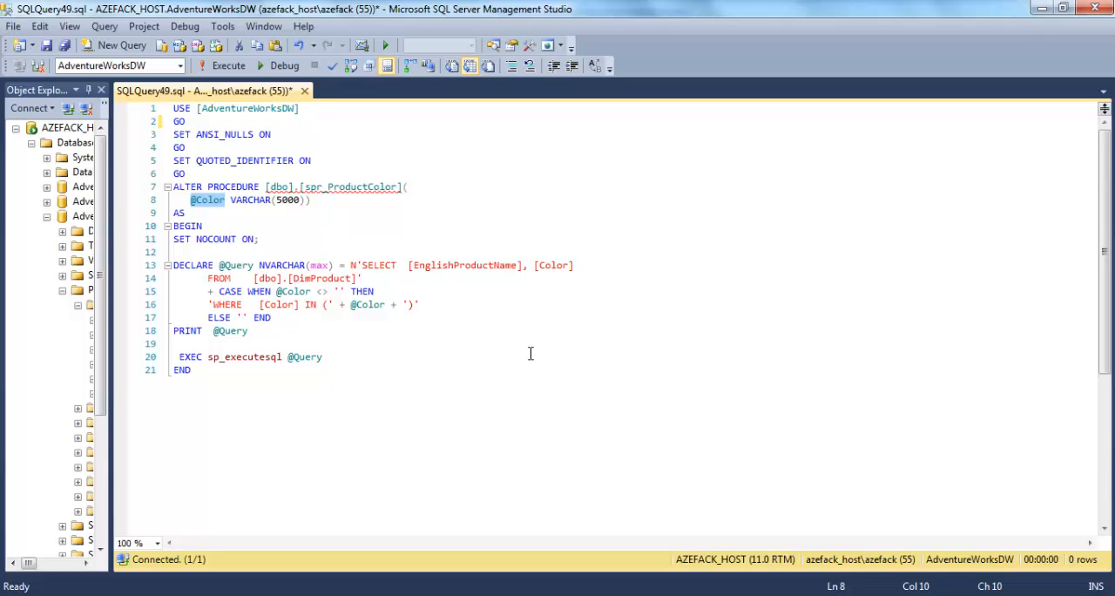
double_click(228, 266)
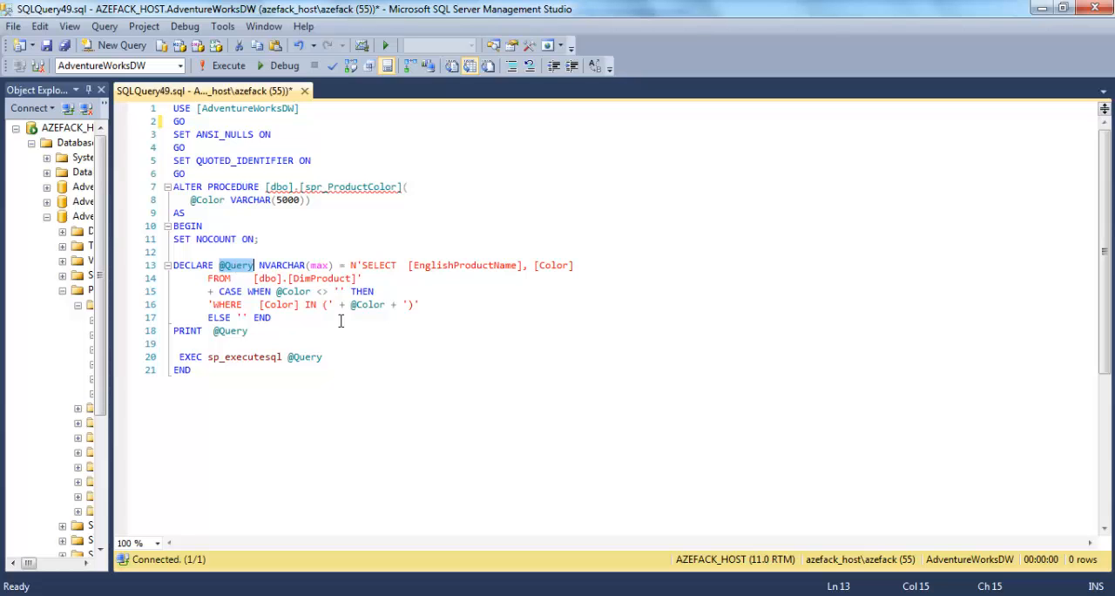
left_click(242, 359)
double_click(246, 357)
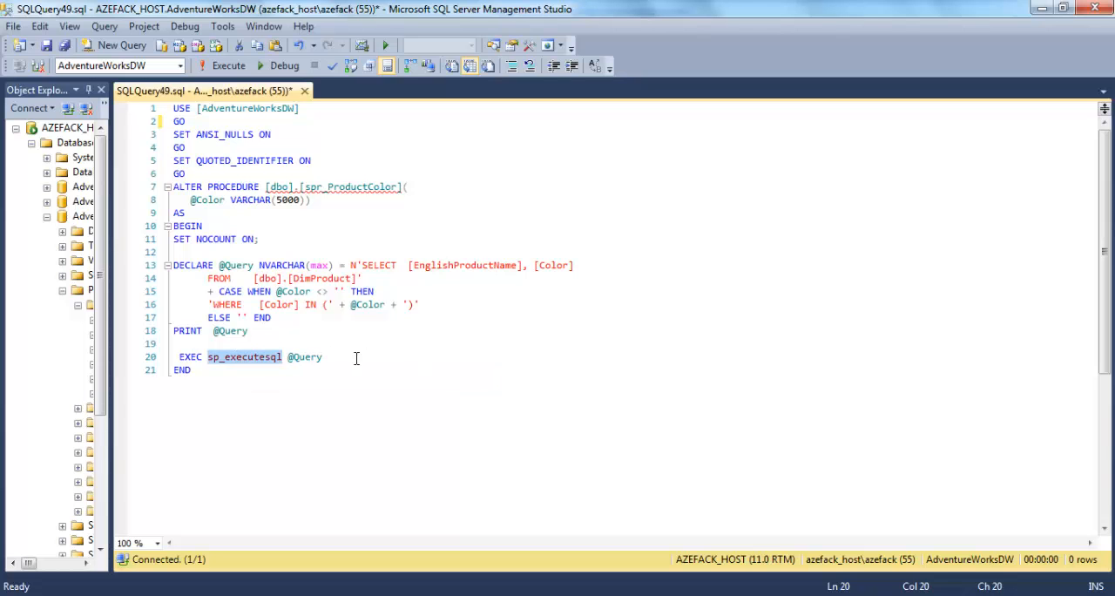
double_click(305, 357)
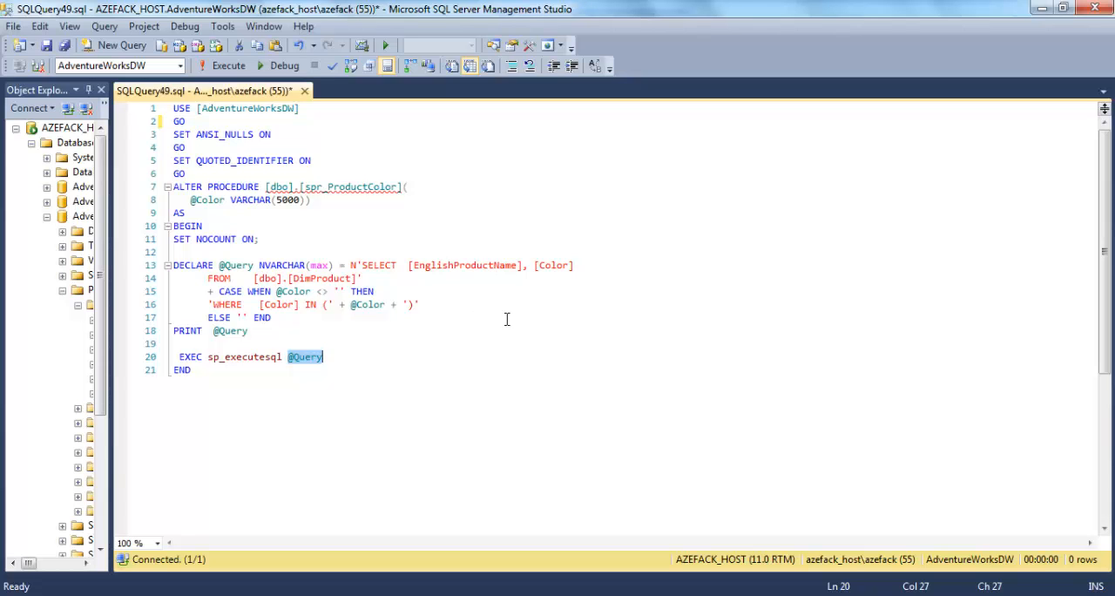
left_click(324, 378)
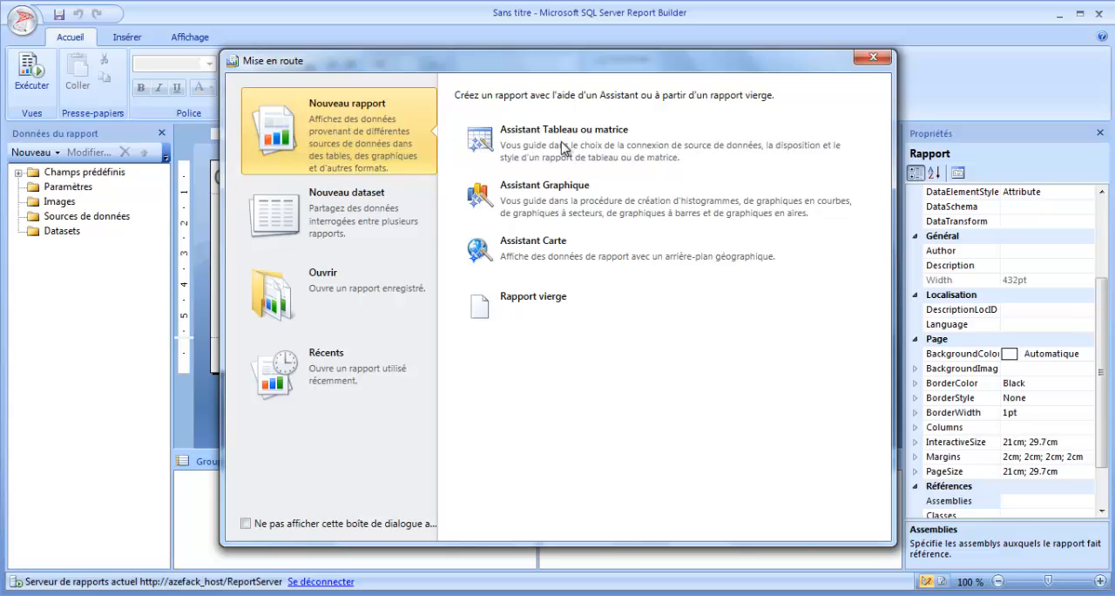
Step: Switch to Report Builder, start a blank report and add a data source named AW_DS with a connection embedded in the report
left_click(548, 307)
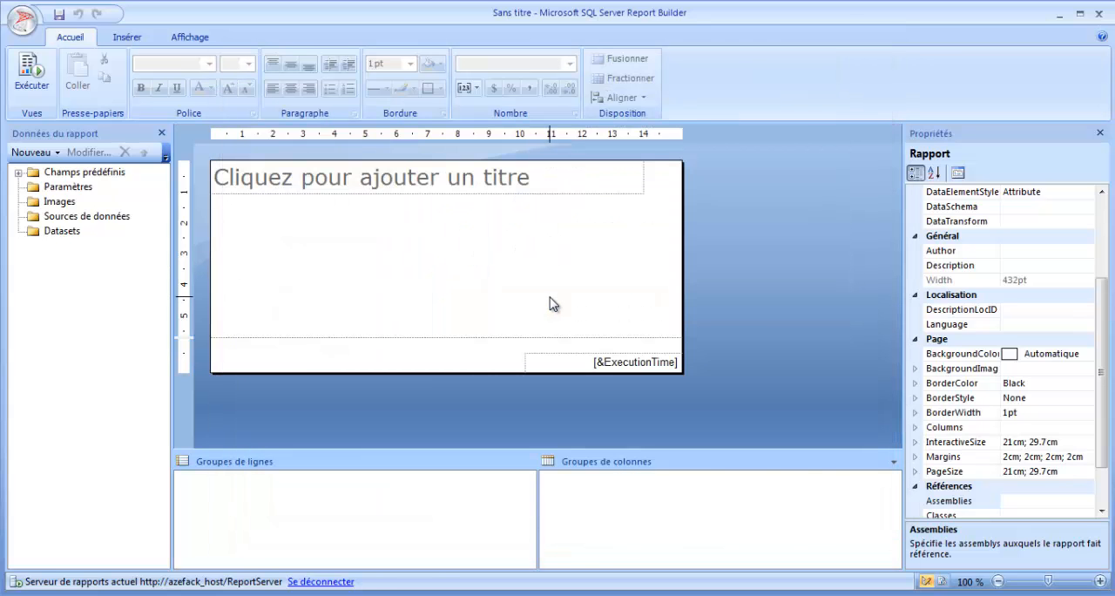
right_click(113, 223)
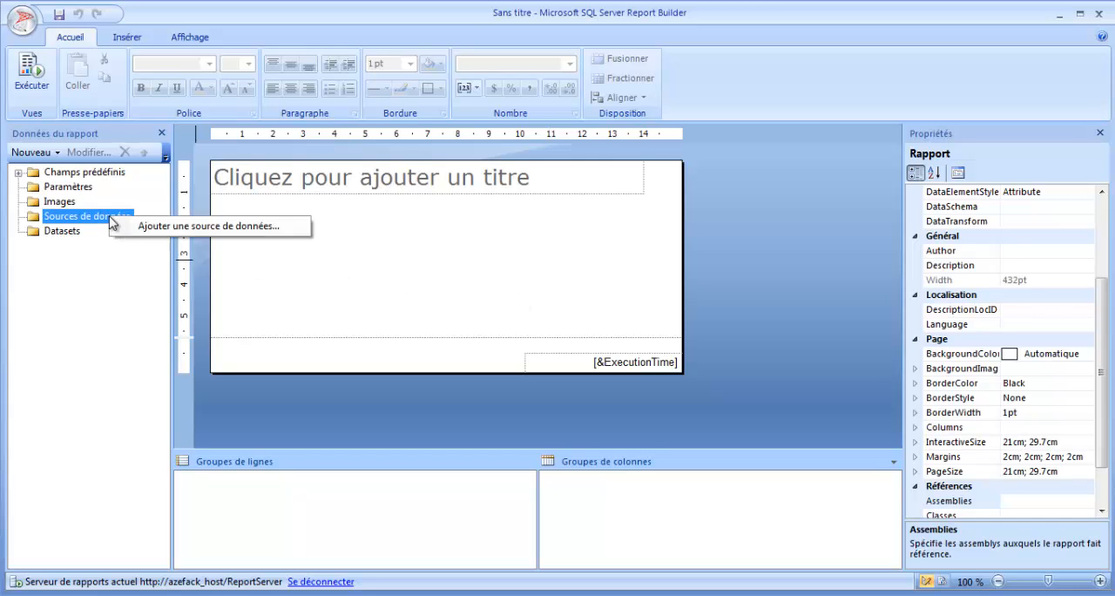
left_click(206, 226)
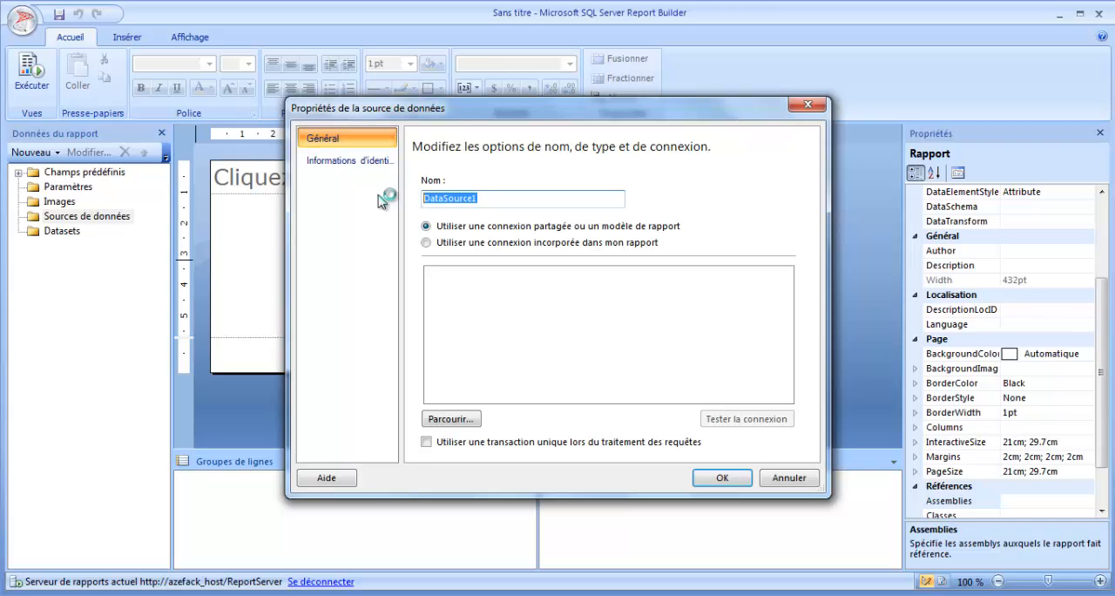
type("WA")
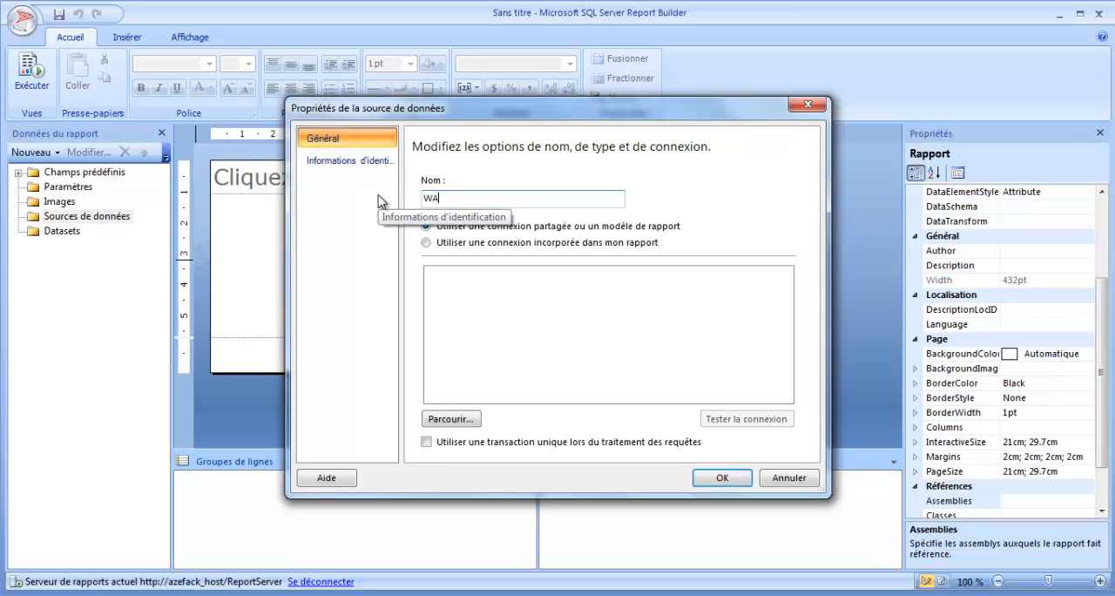
key("BackSpace")
key("BackSpace")
type("AW_DS")
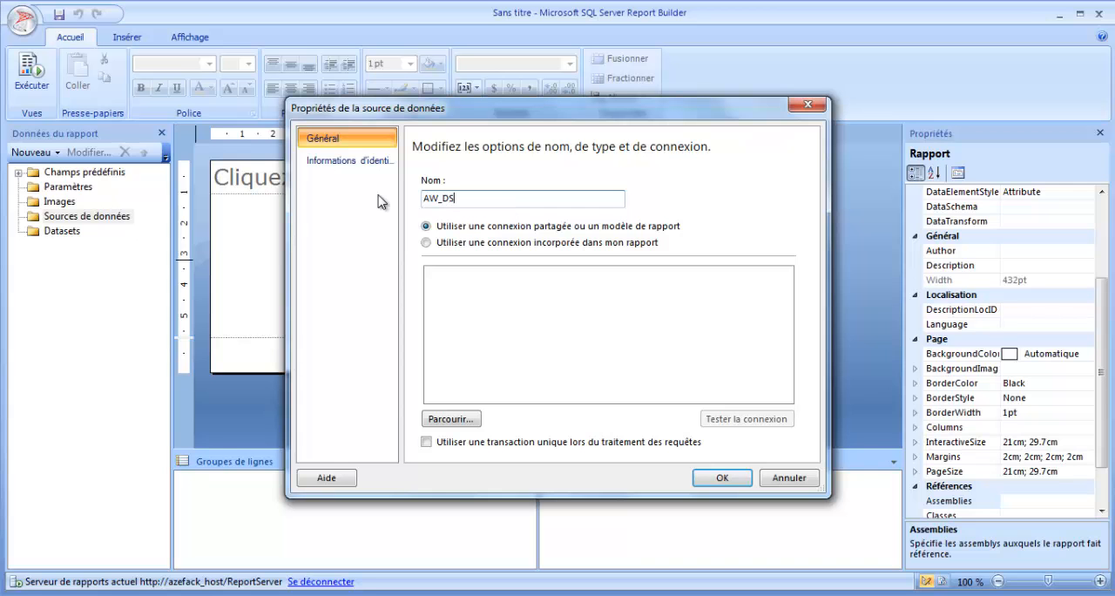
left_click(461, 243)
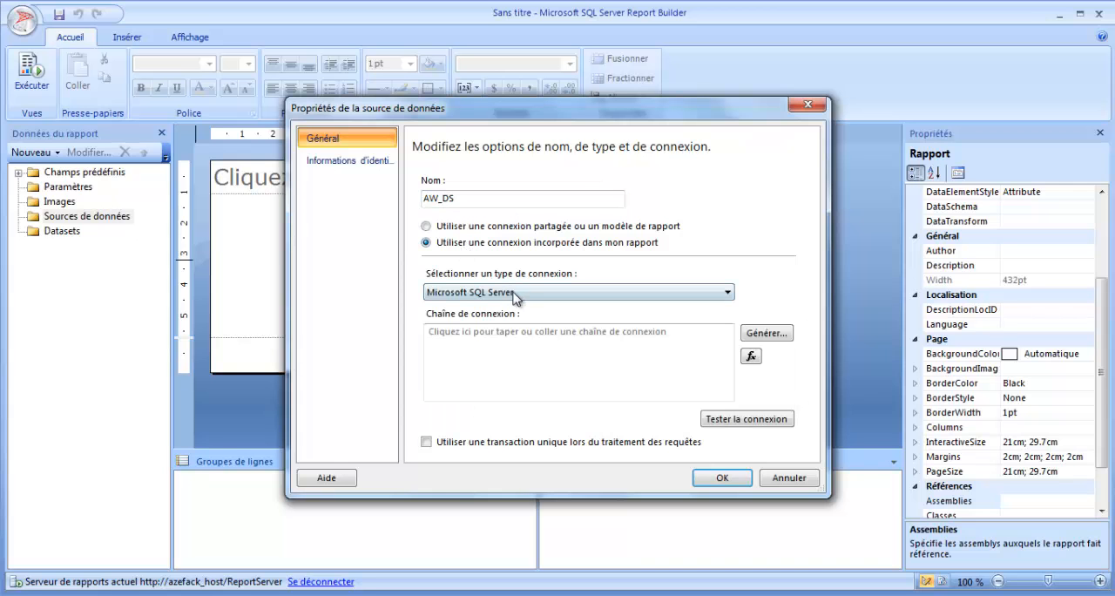
Step: Connect AW_DS to the AdventureWorksDW database on the Microsoft SQL Server instance localhost, testing the connection before confirming
left_click(526, 294)
left_click(520, 302)
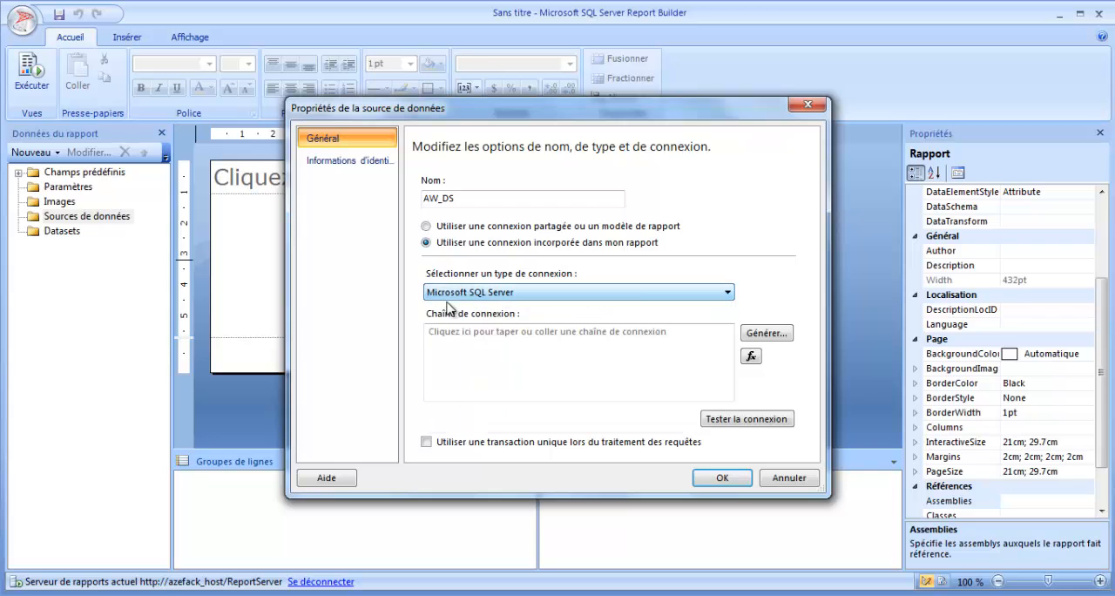
left_click(605, 293)
left_click(606, 293)
left_click(765, 332)
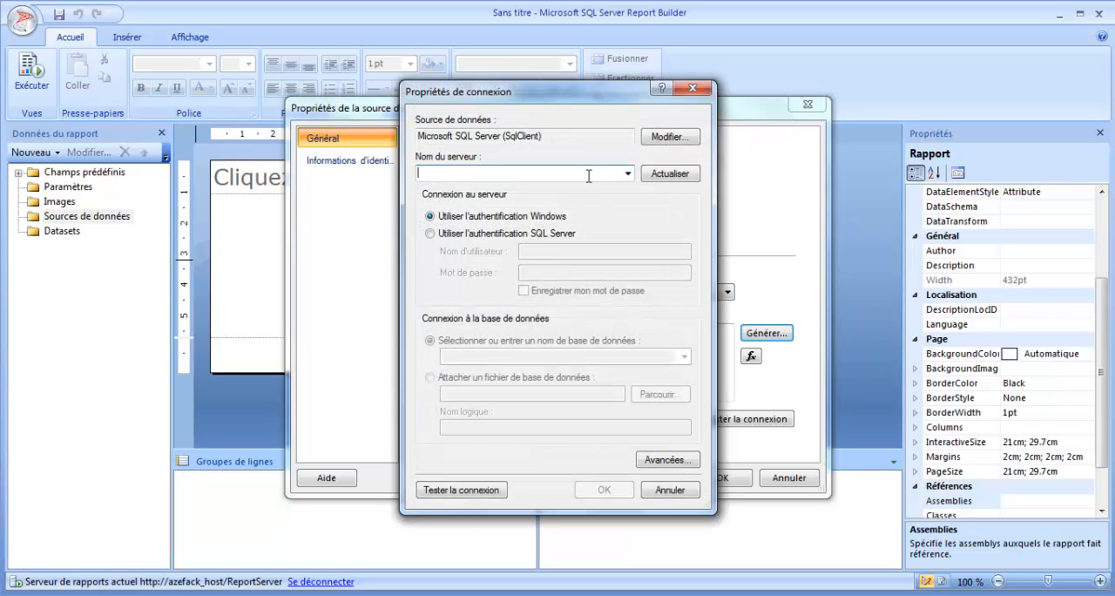
type("loca")
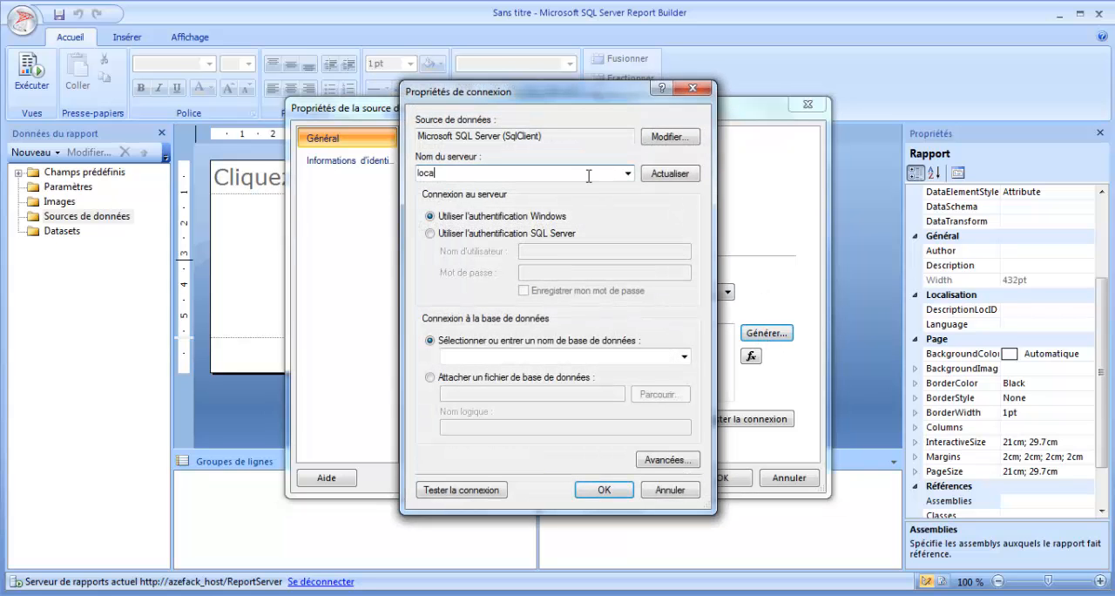
type("lhost")
left_click(684, 356)
left_click(574, 391)
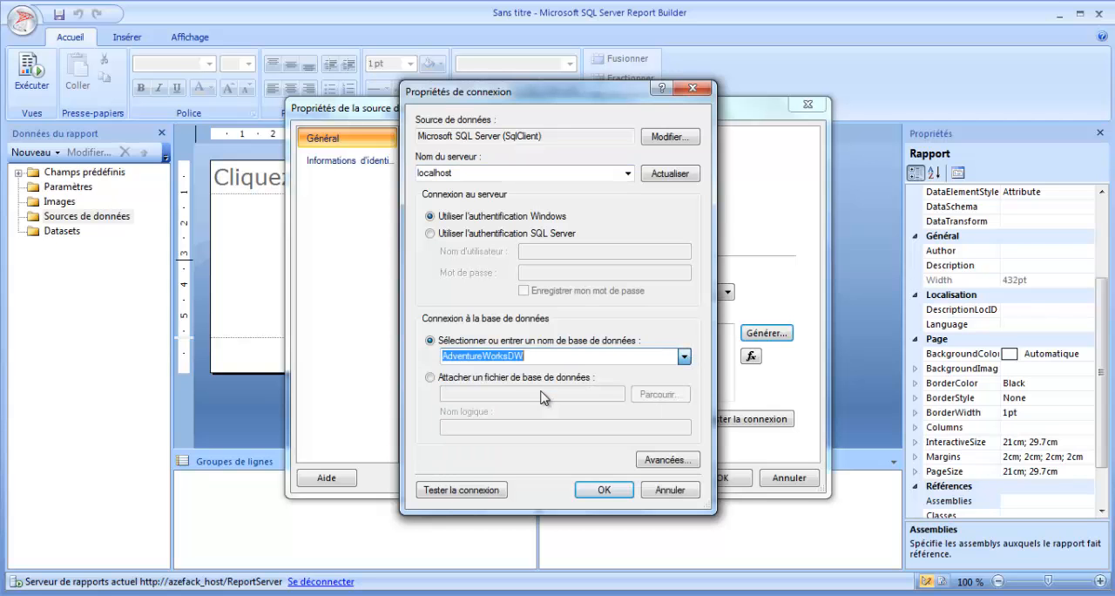
left_click(479, 490)
left_click(621, 360)
left_click(604, 489)
Step: Add a dataset named InfoProduits, embedded in the report and using the AW_DS data source
right_click(61, 245)
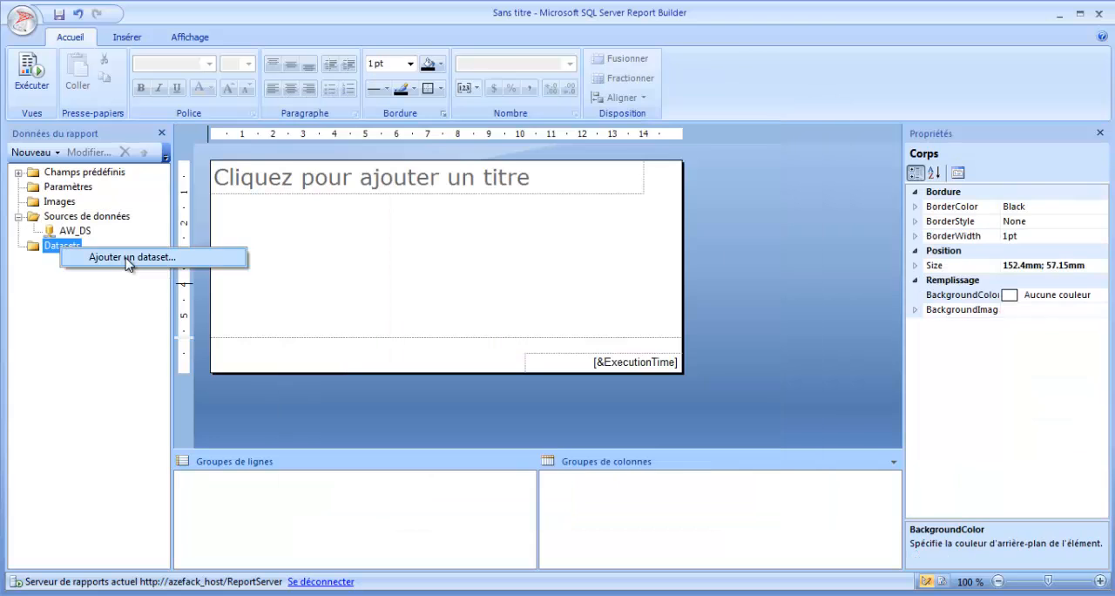
left_click(128, 266)
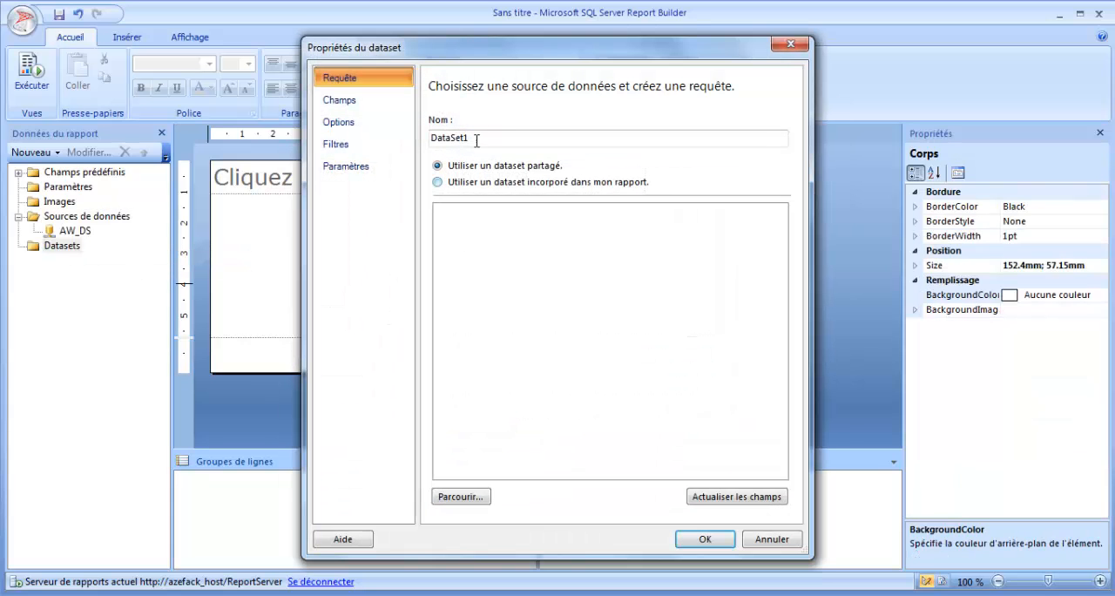
type("IN")
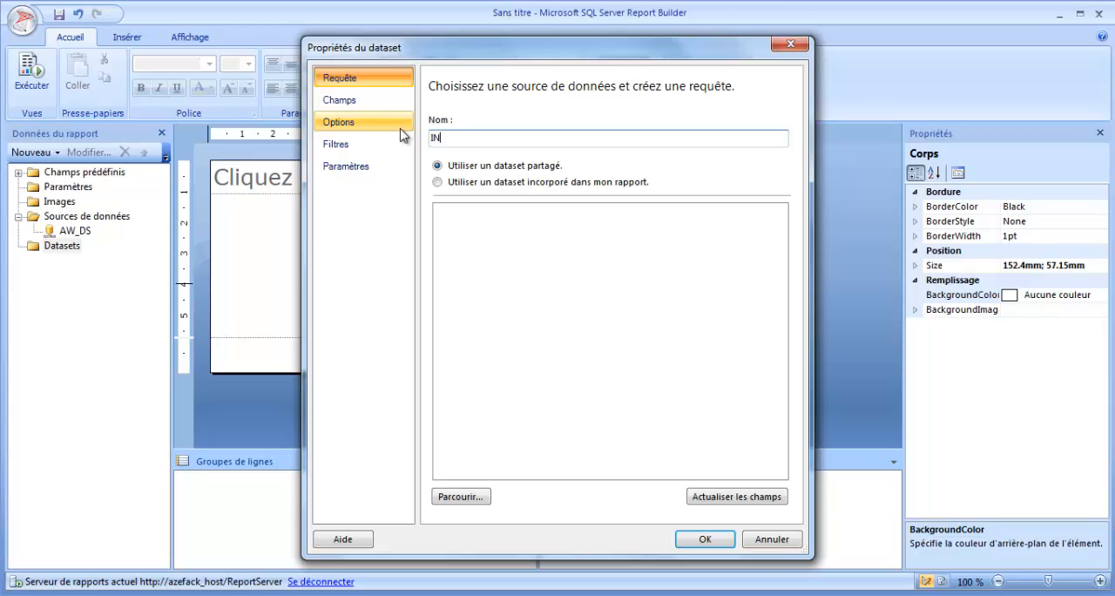
type("fo")
key("BackSpace")
key("BackSpace")
key("BackSpace")
type("nfoProduits")
left_click(470, 184)
left_click(525, 229)
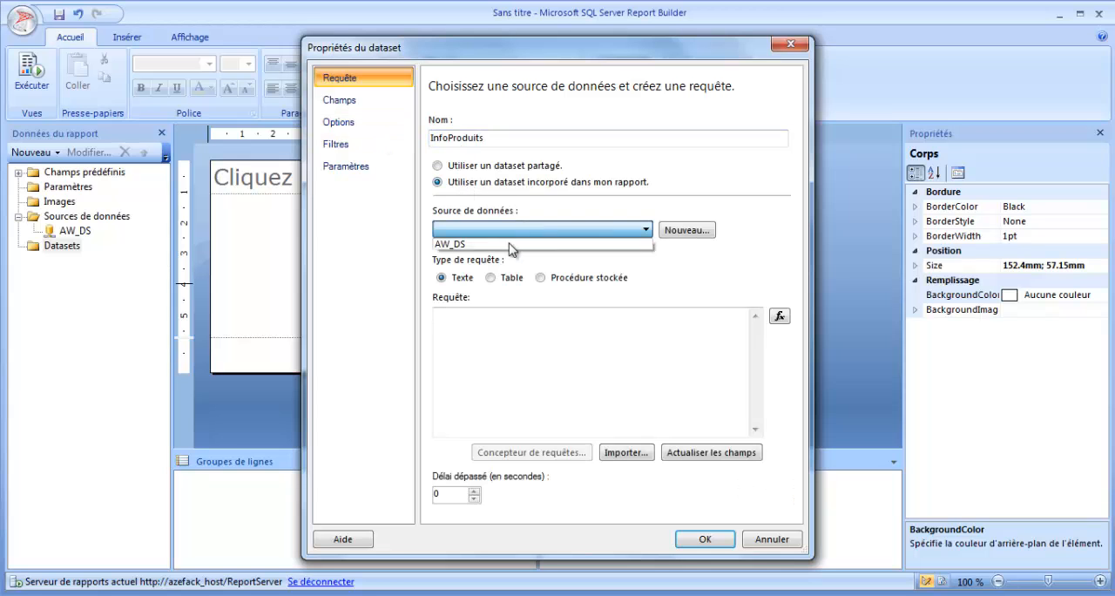
left_click(510, 244)
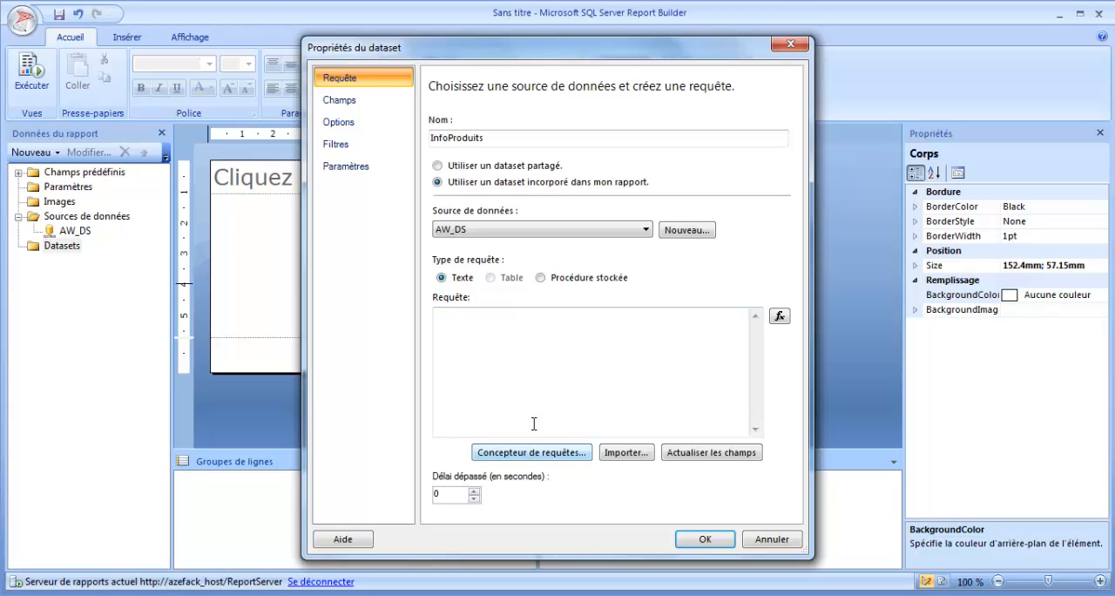
Step: Base the dataset on the stored procedure spr_ProductColor and refresh its fields, checking them in the field list
left_click(570, 278)
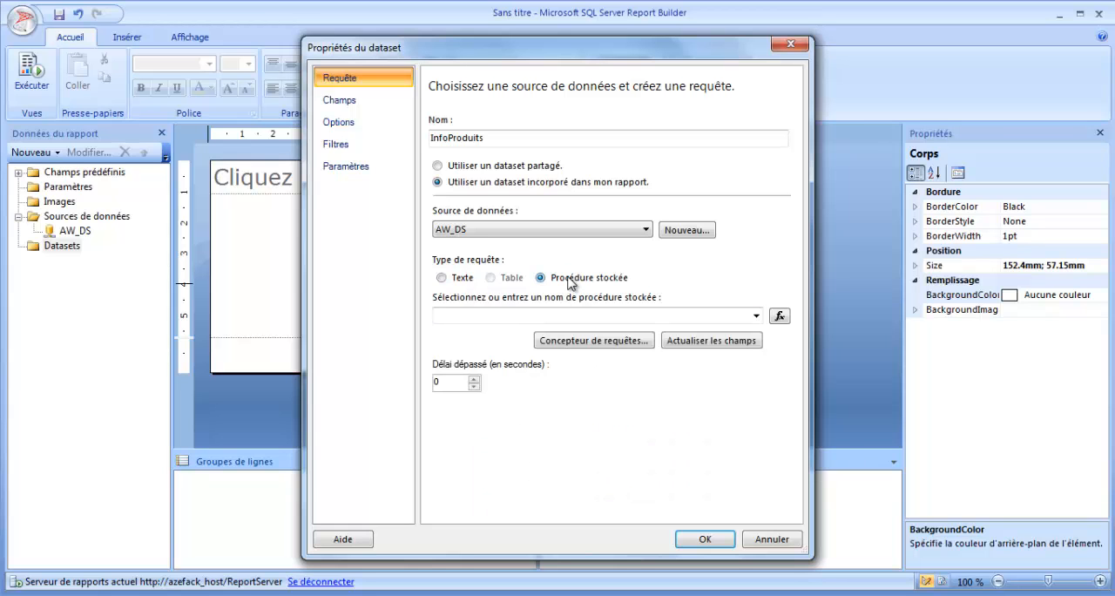
left_click(755, 316)
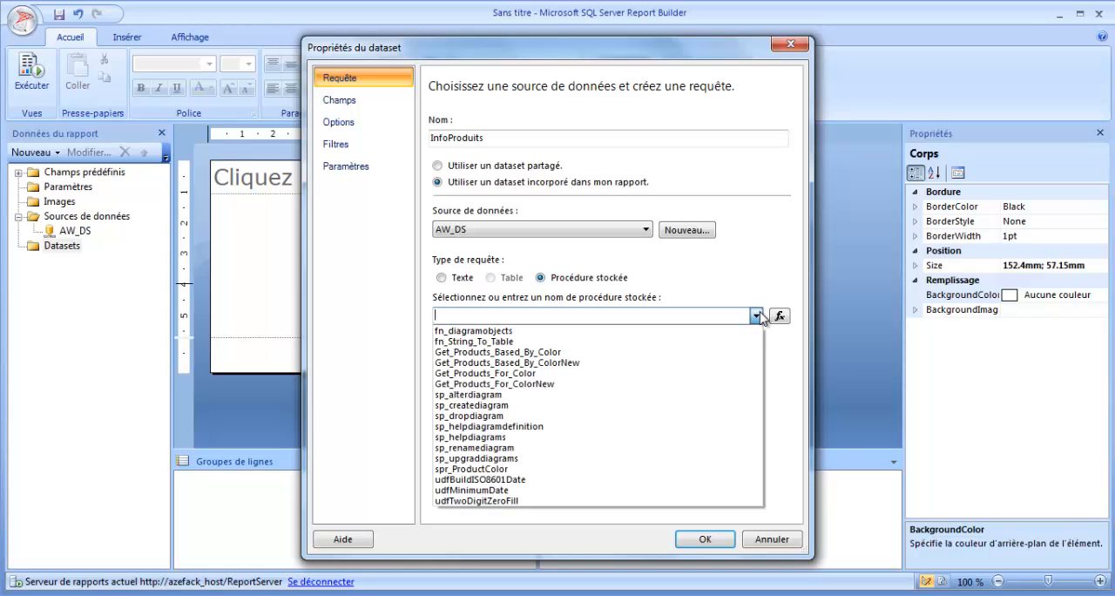
left_click(505, 471)
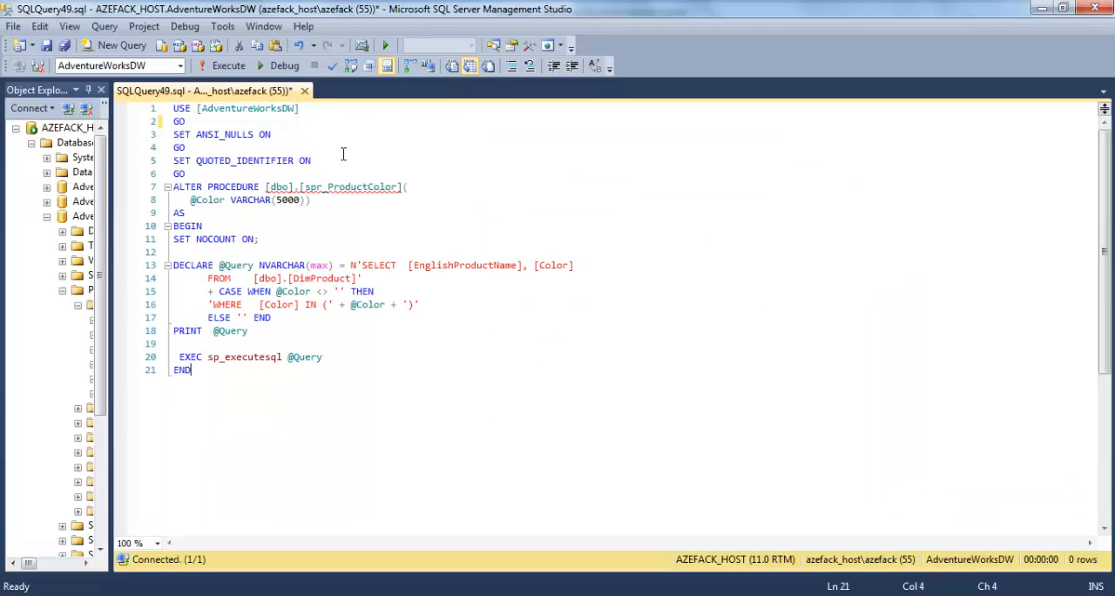
double_click(351, 187)
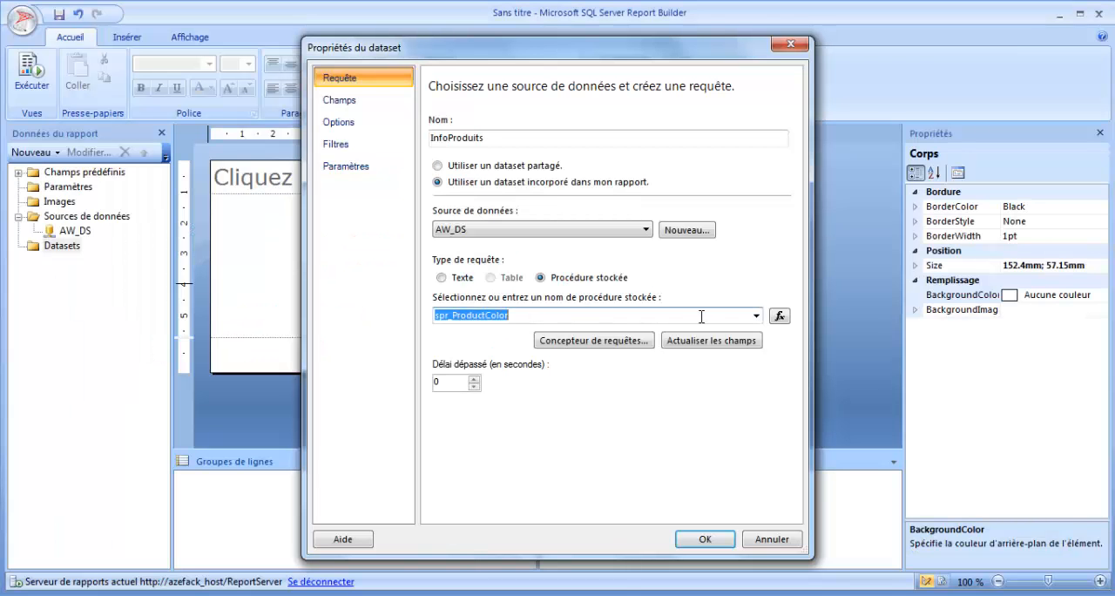
left_click(706, 342)
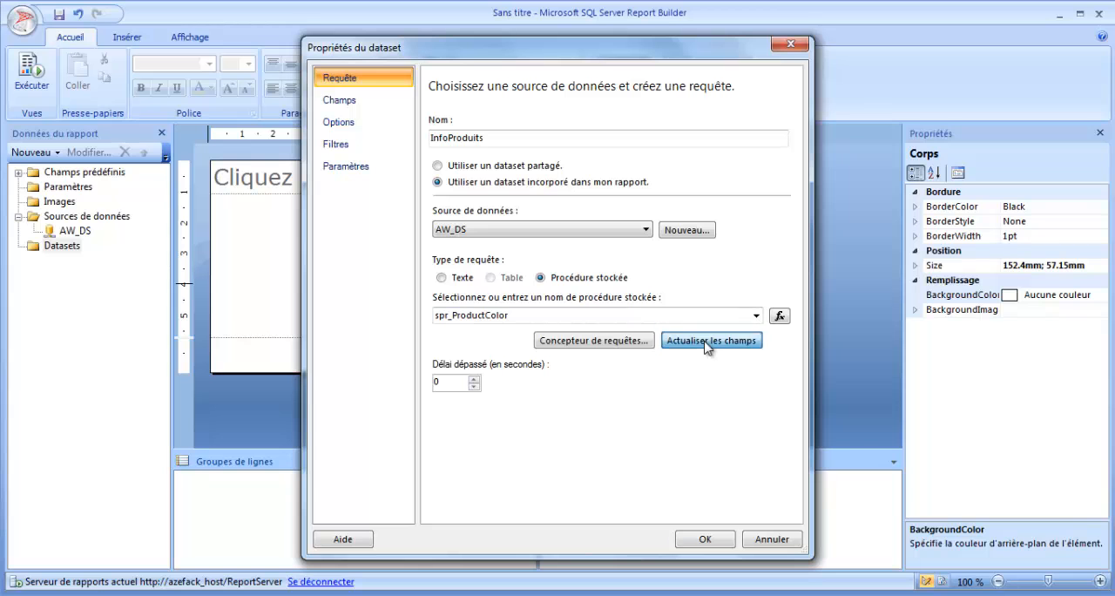
left_click(363, 103)
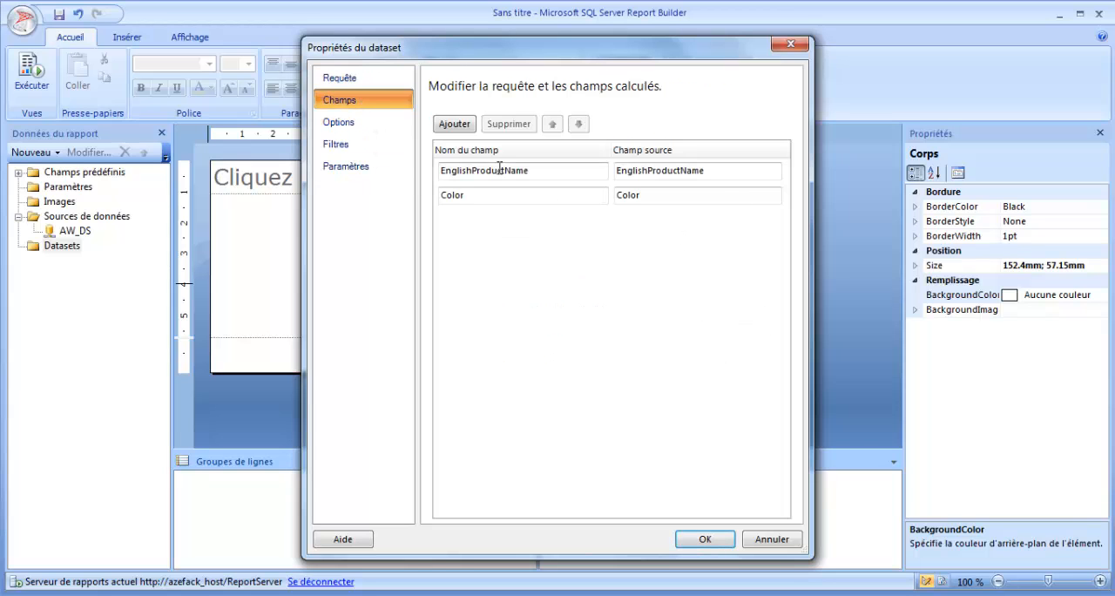
Step: Rename the dataset field EnglishProductName to Produits and the field Color to Couleur
left_click(505, 170)
left_click(511, 196)
left_click(635, 196)
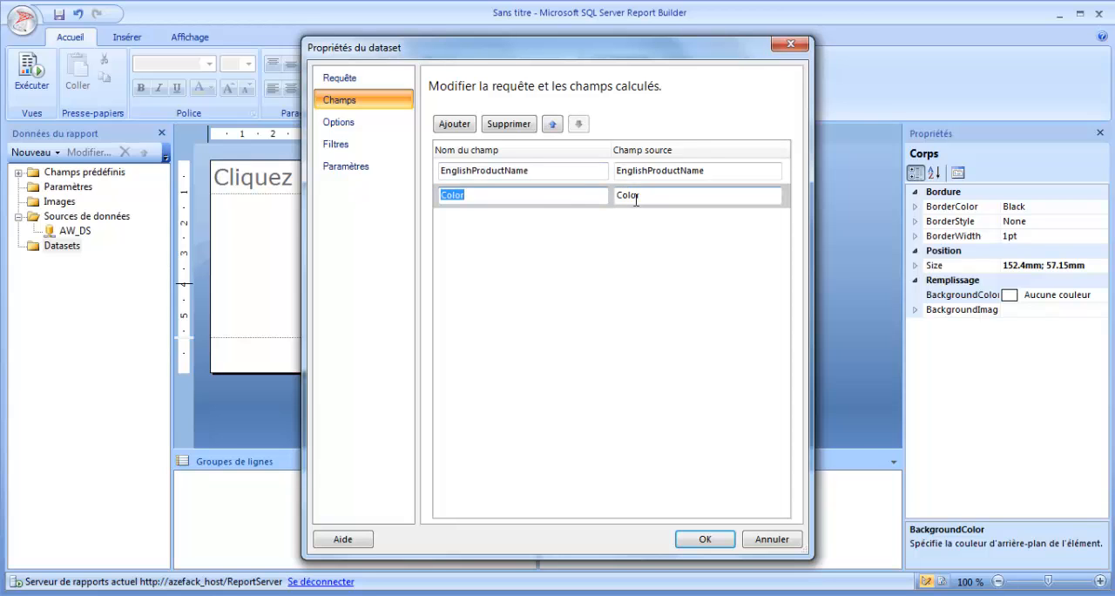
left_click(658, 171)
left_click(534, 171)
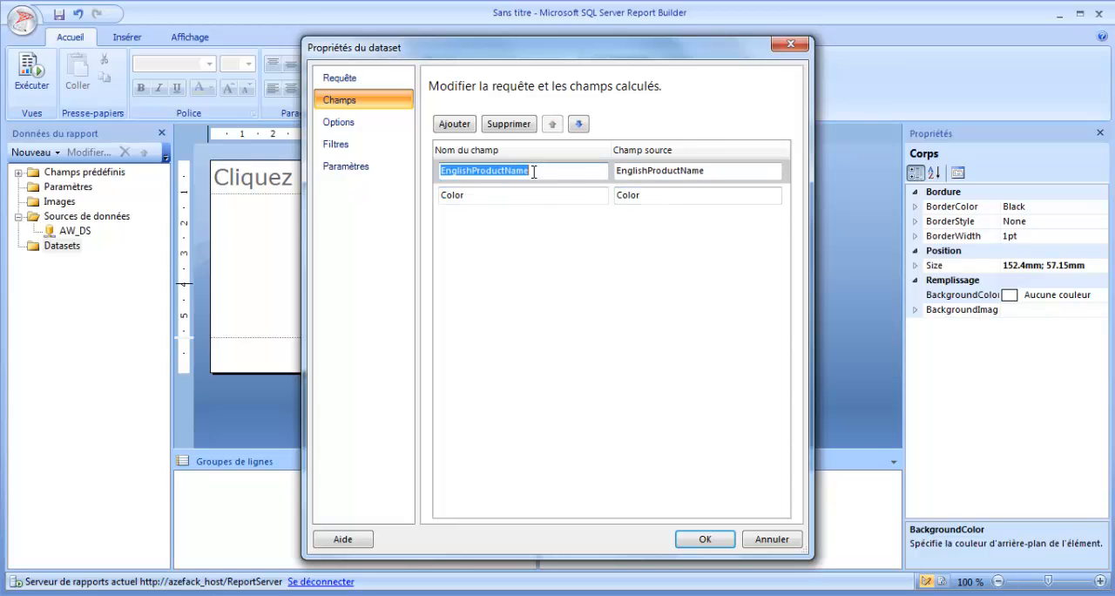
type("Produits")
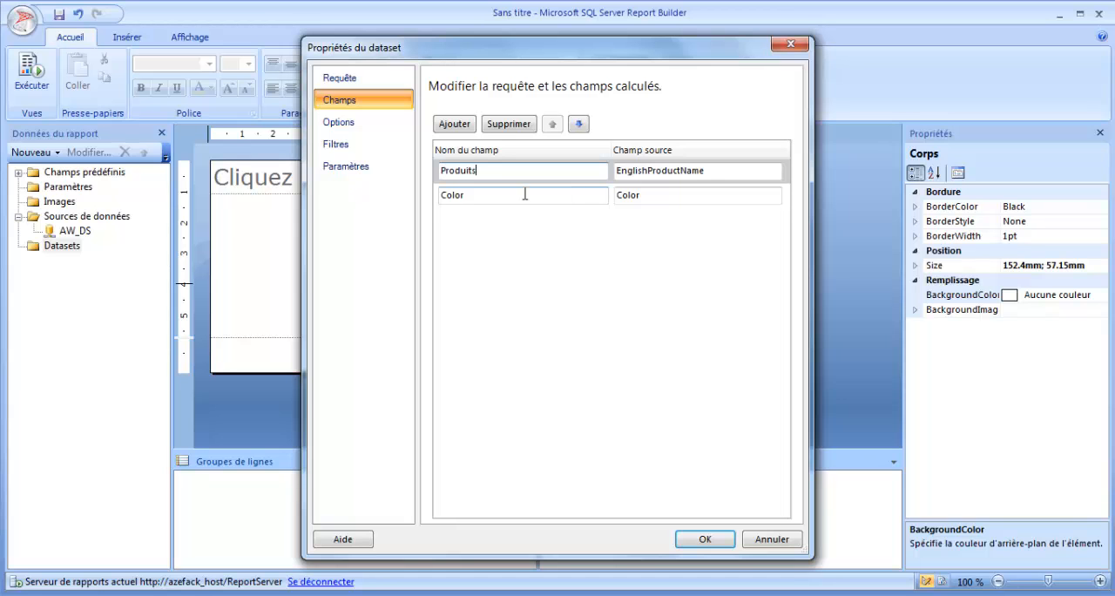
left_click(525, 194)
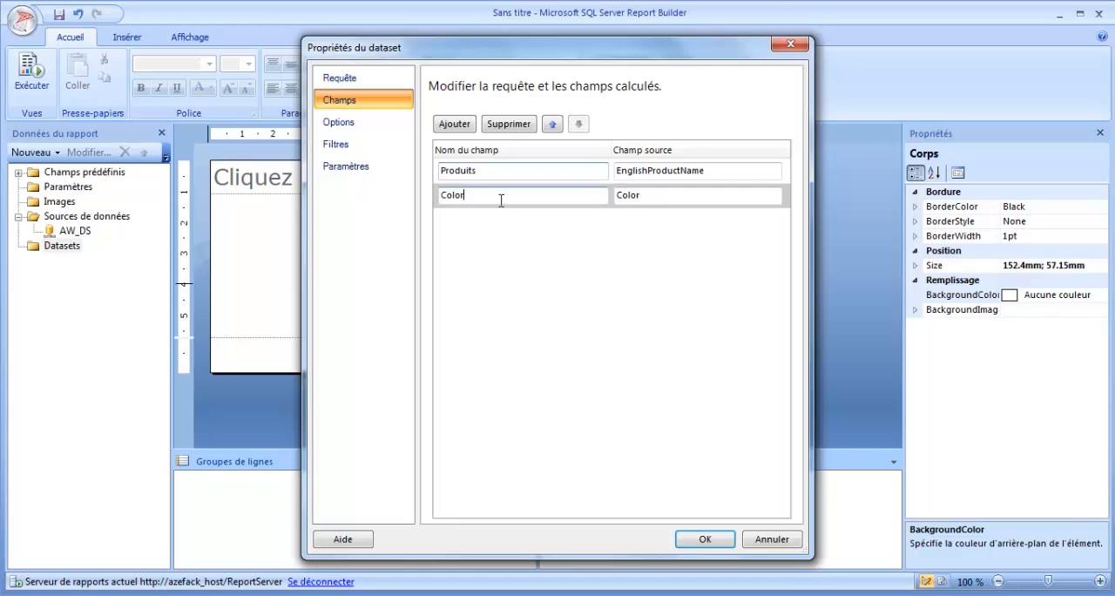
type("co")
left_click(349, 167)
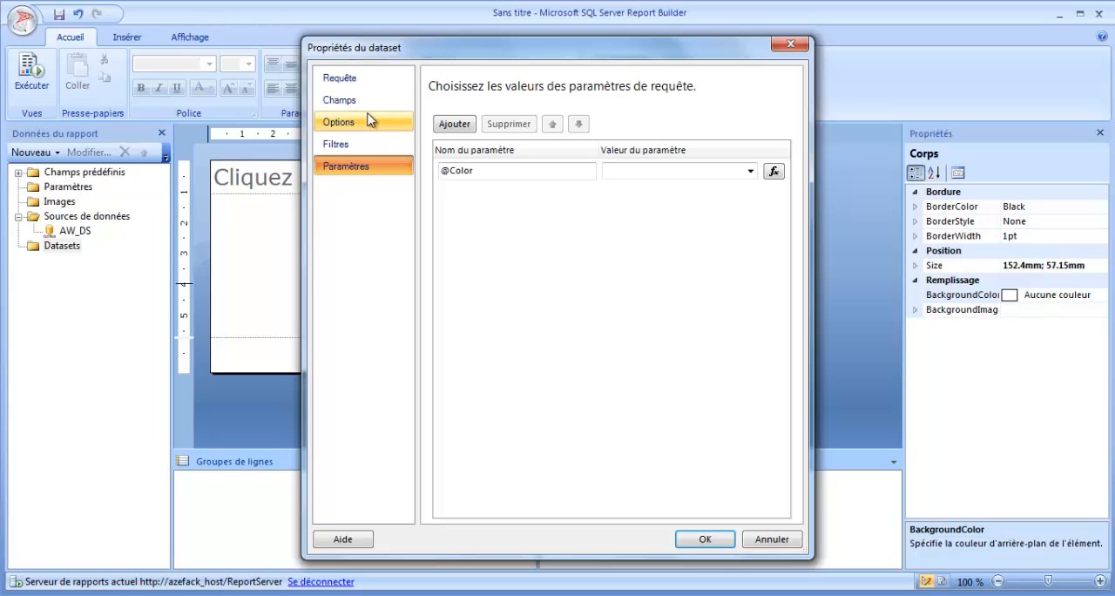
left_click(461, 171)
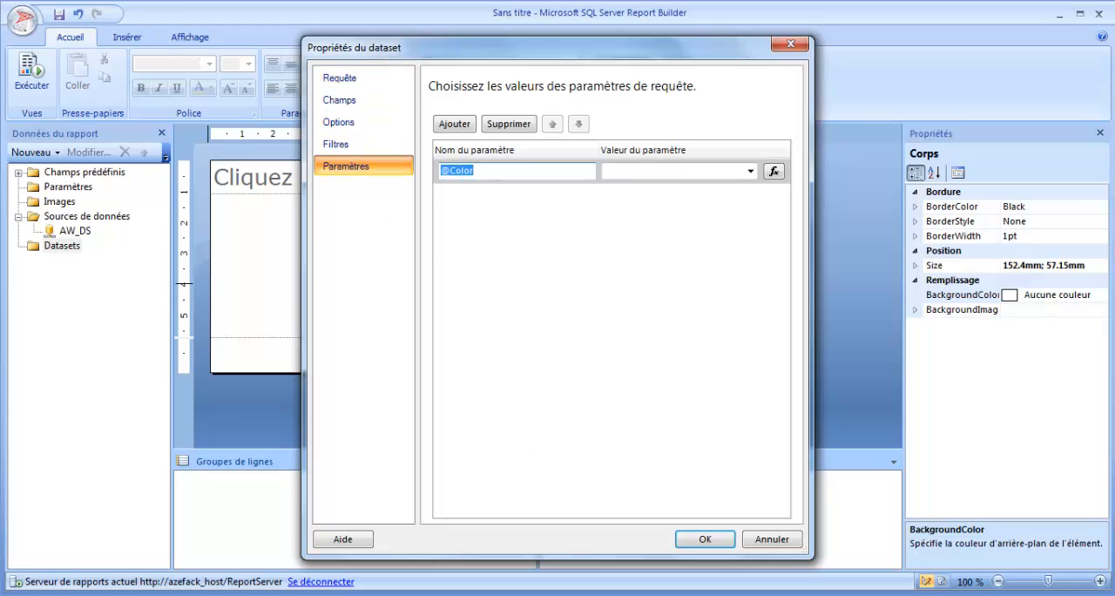
key("alt+Tab")
double_click(368, 306)
left_click(706, 539)
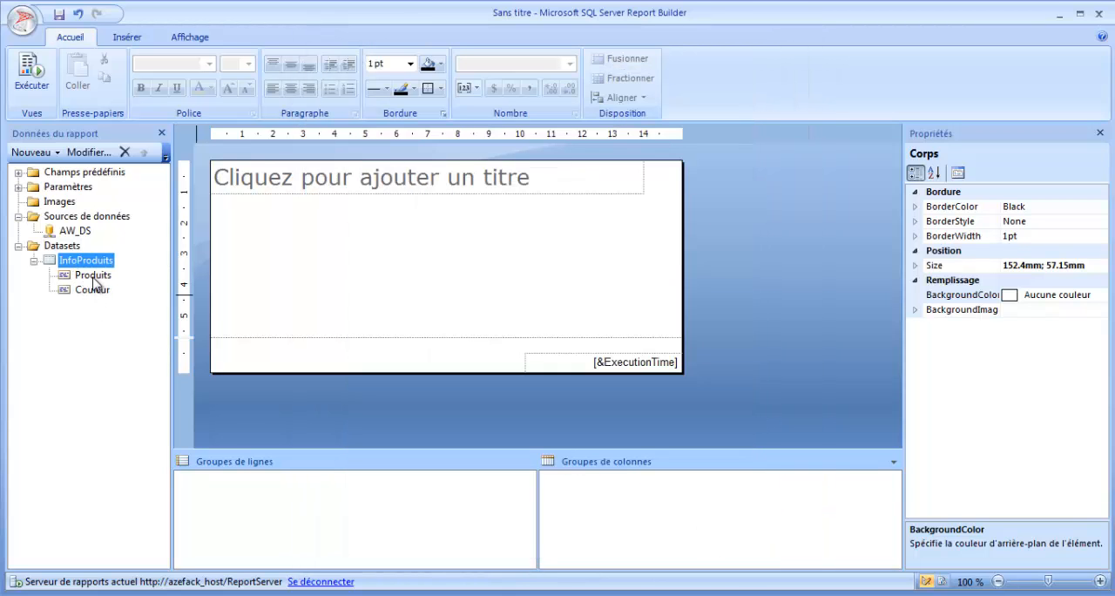
Step: Rename the report parameter Color to P_color and set its prompt to "Couleur :"
left_click(18, 187)
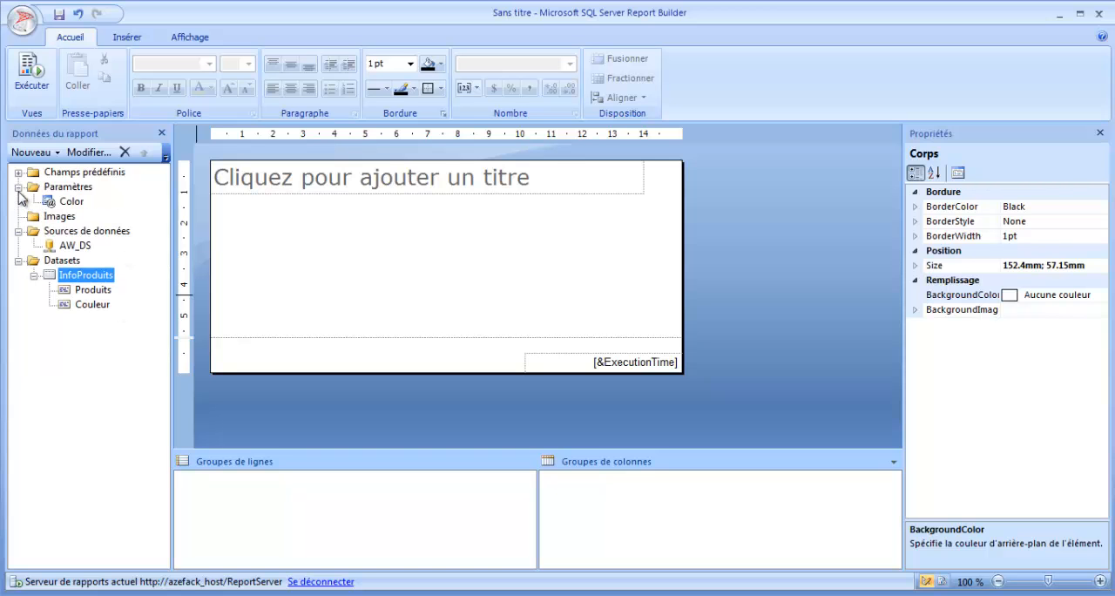
right_click(69, 204)
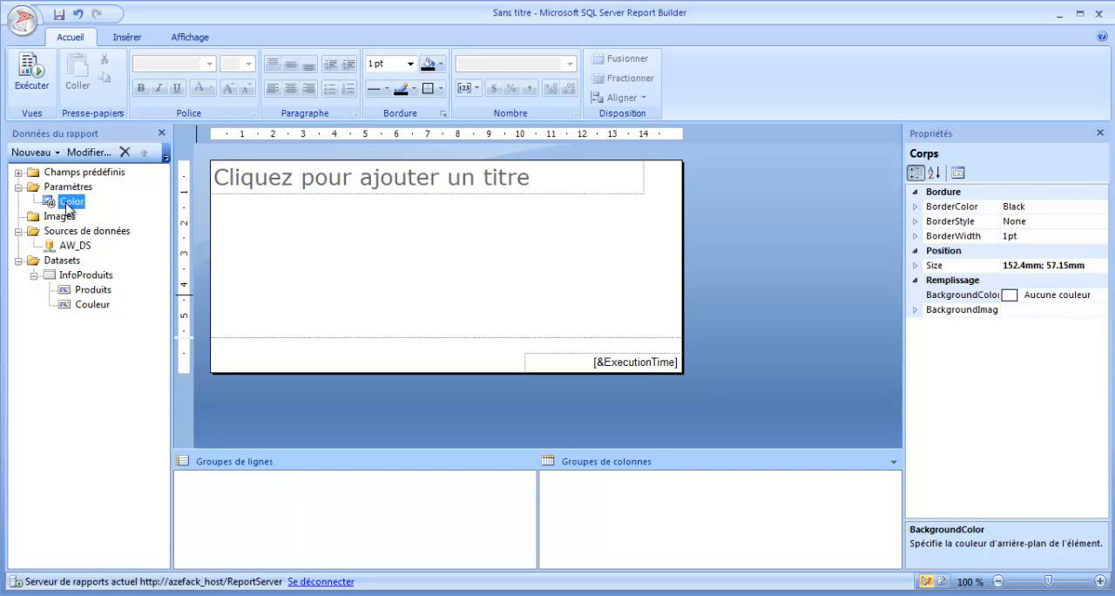
left_click(140, 237)
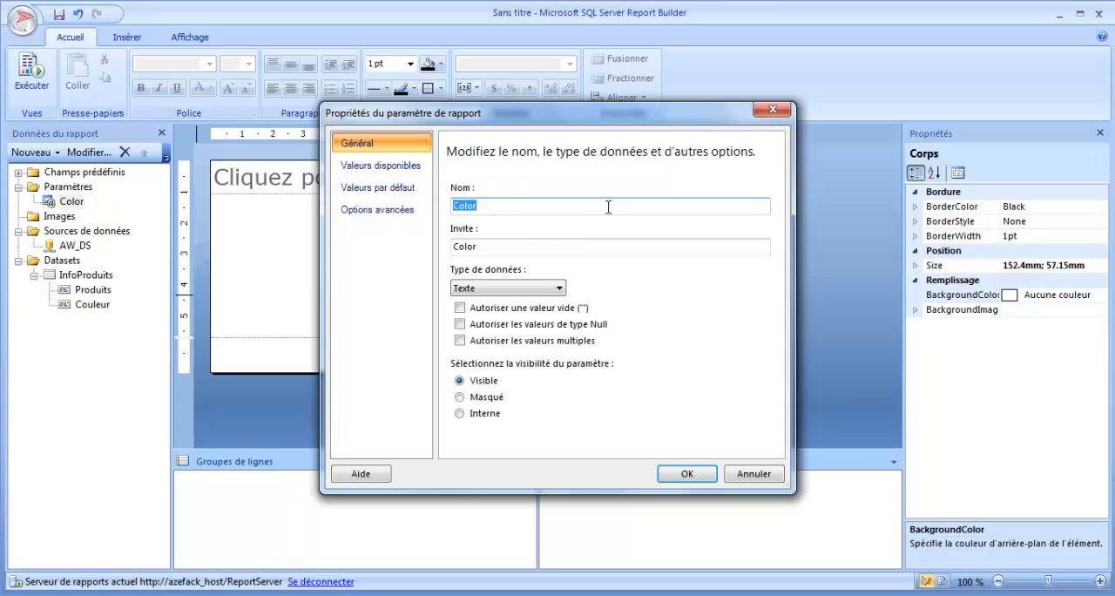
type("P_color")
key("Tab")
type("couleur")
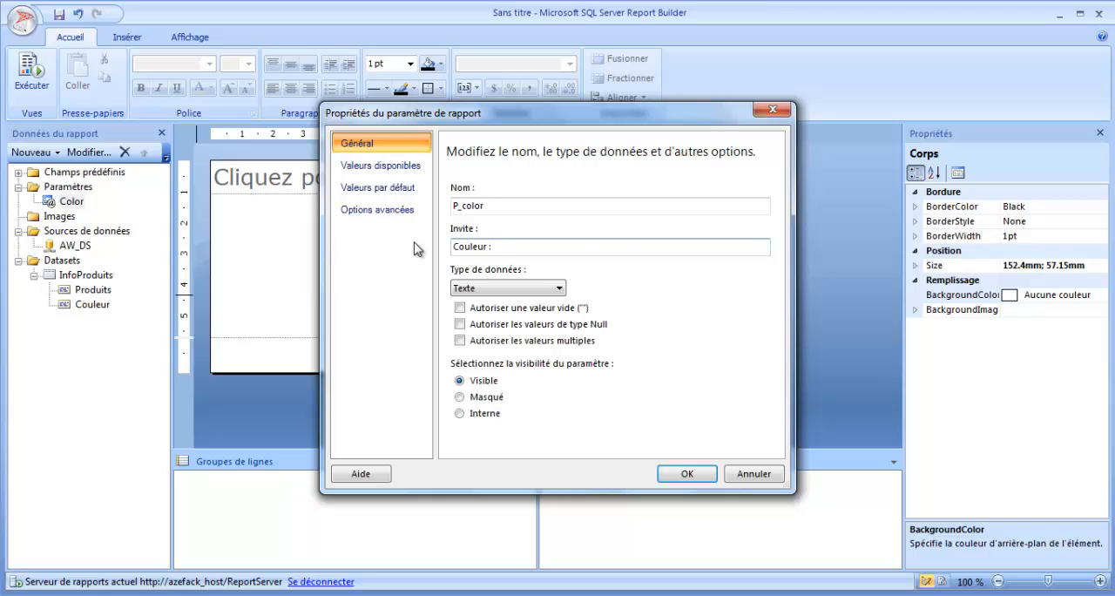
Step: Examine the report parameter's available values, default values and advanced options
left_click(399, 166)
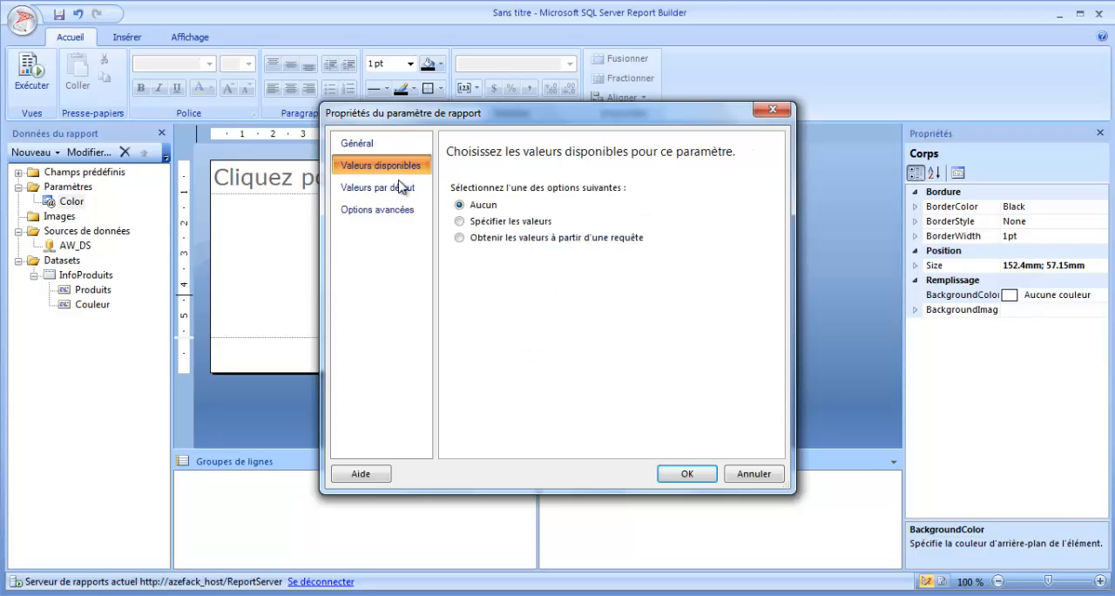
left_click(388, 188)
left_click(392, 210)
left_click(383, 166)
left_click(375, 145)
left_click(376, 166)
left_click(375, 187)
left_click(388, 167)
Step: Try sourcing the parameter's available values from a query, set the option back to none, and confirm the parameter properties
left_click(513, 238)
left_click(558, 290)
left_click(560, 291)
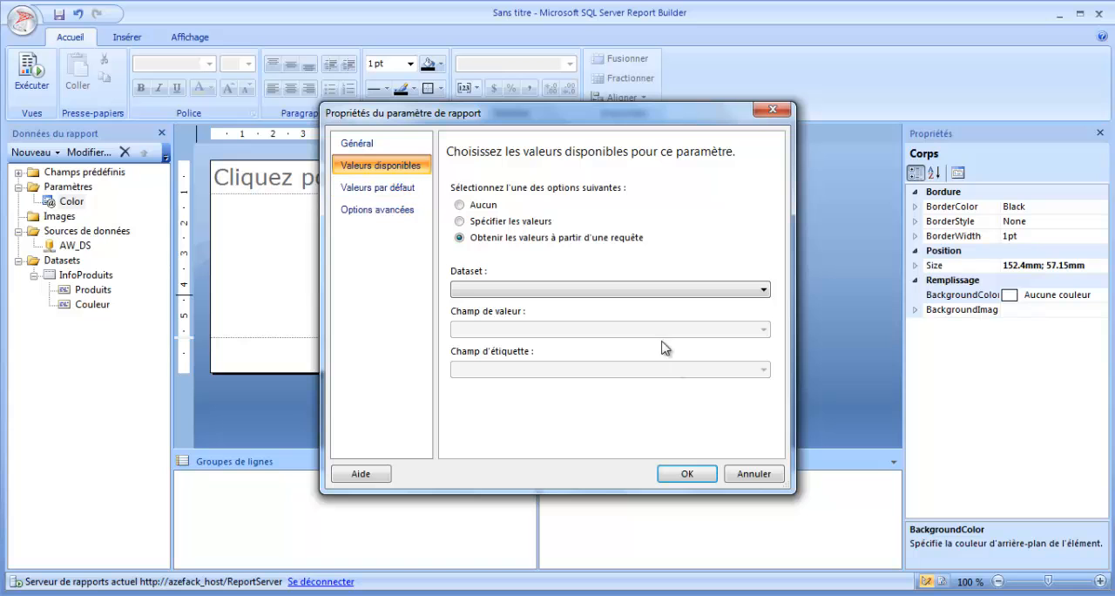
left_click(490, 206)
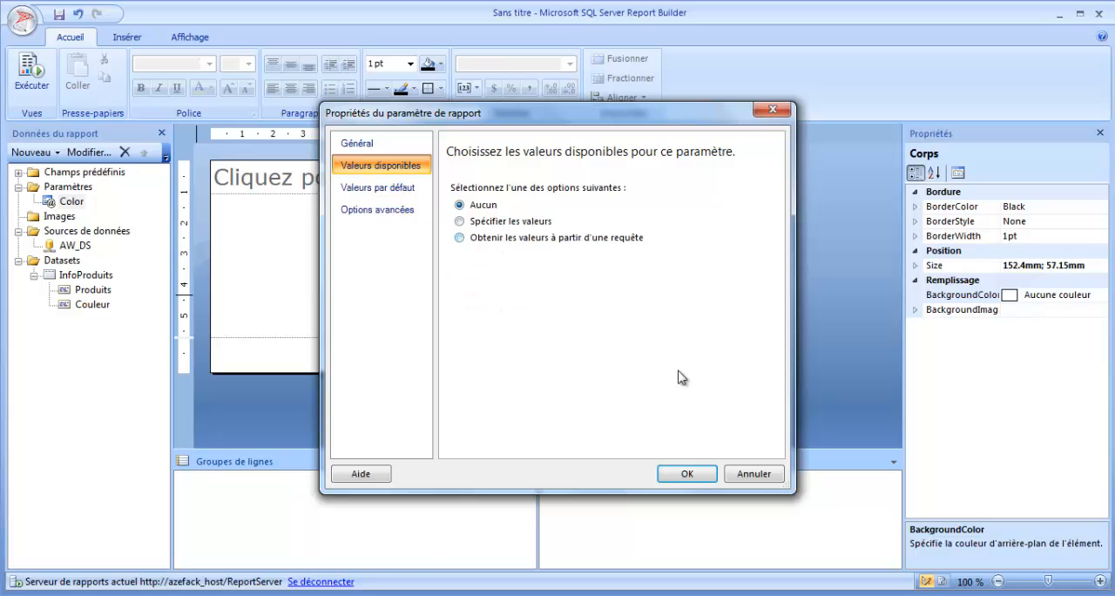
left_click(686, 473)
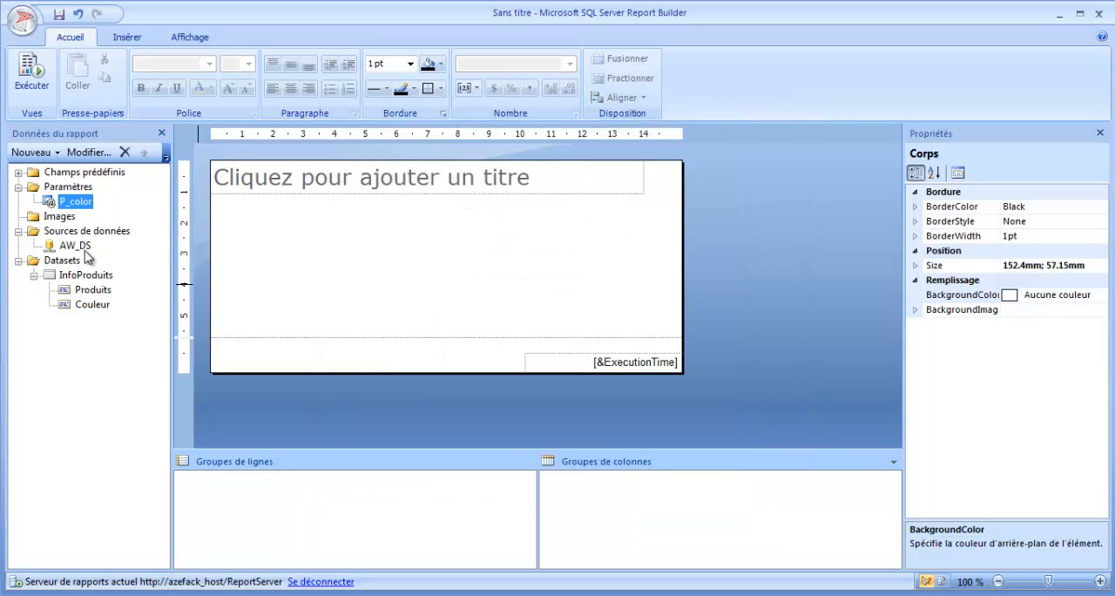
Step: Add a dataset named CouleursInfos, embedded in the report and using the AW_DS data source
right_click(69, 261)
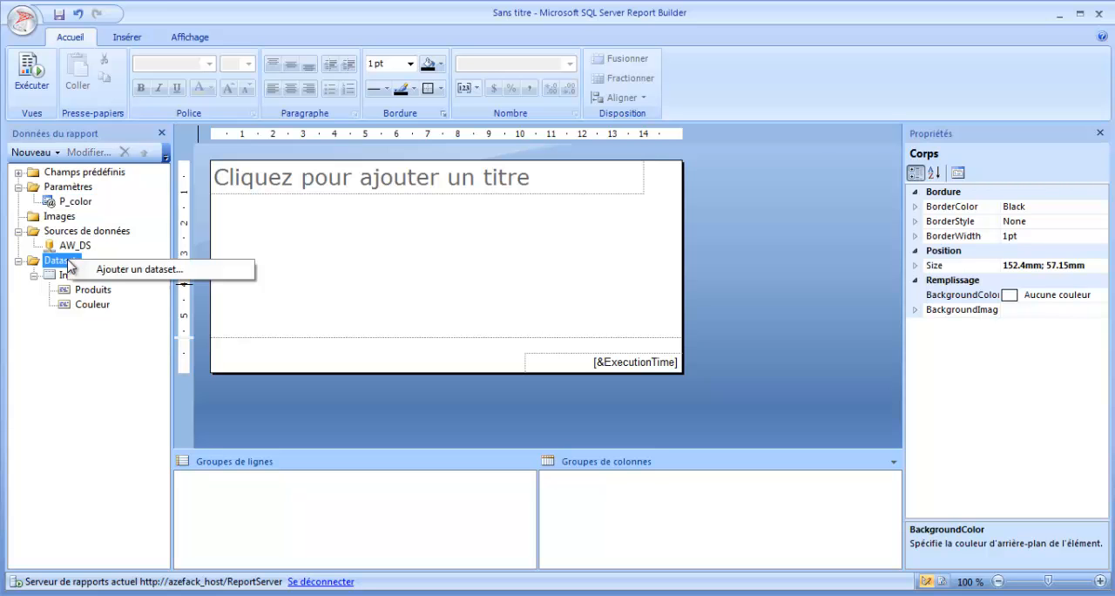
left_click(119, 275)
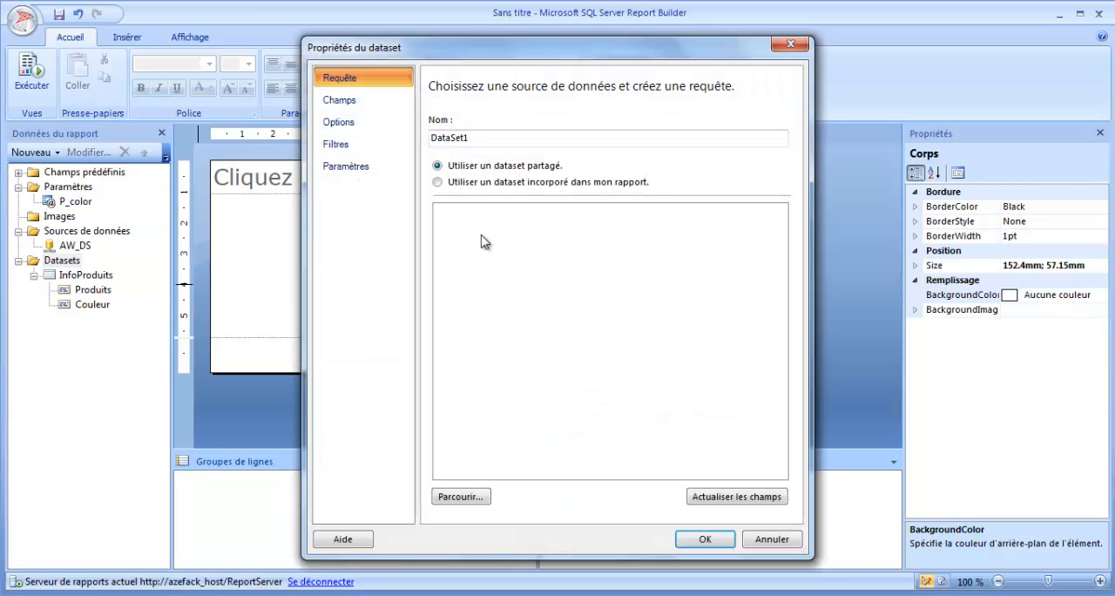
type("CouleursInfos")
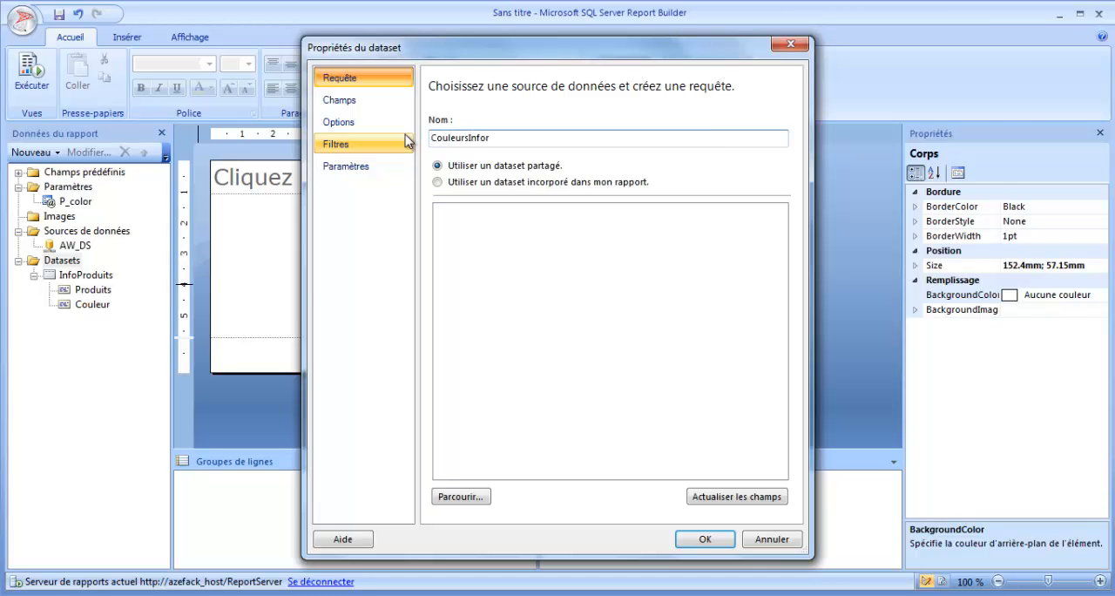
left_click(438, 182)
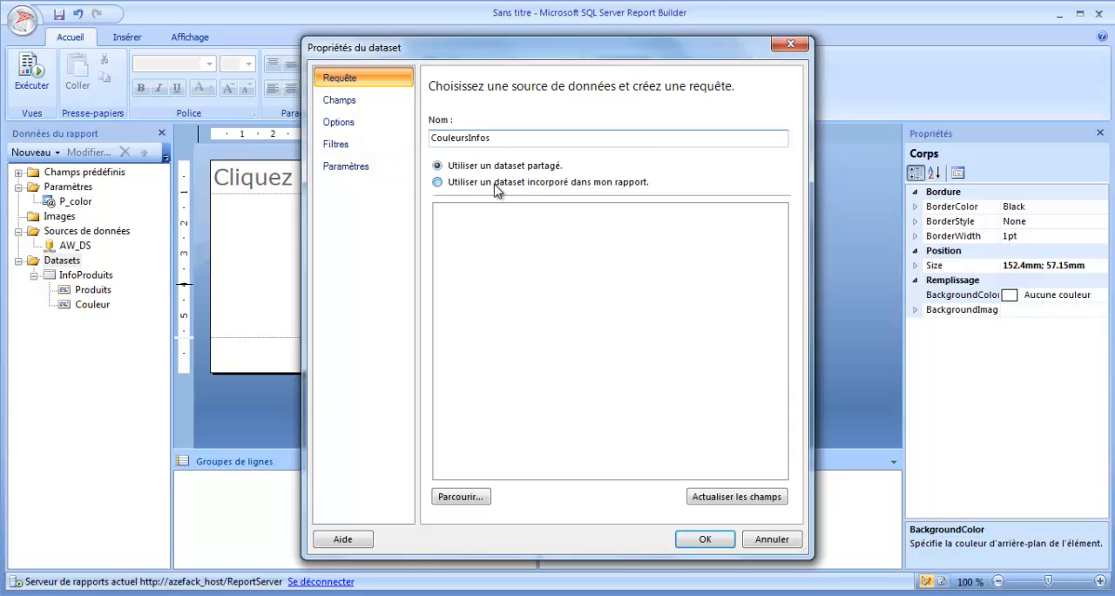
left_click(510, 229)
left_click(505, 245)
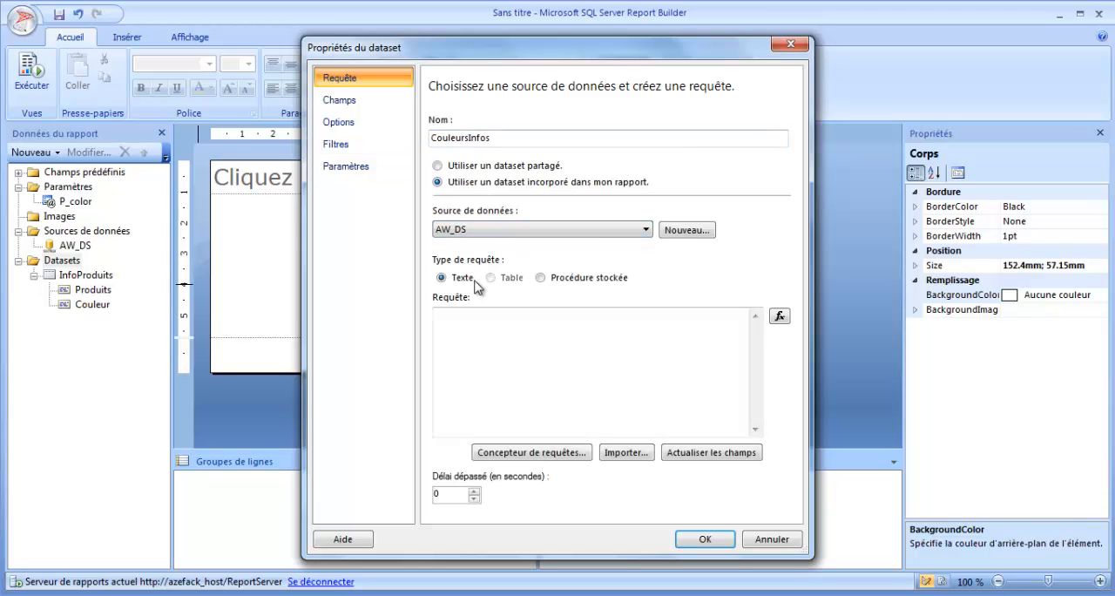
Step: Open the query designer and select the Color column of the DimProduct table
left_click(526, 458)
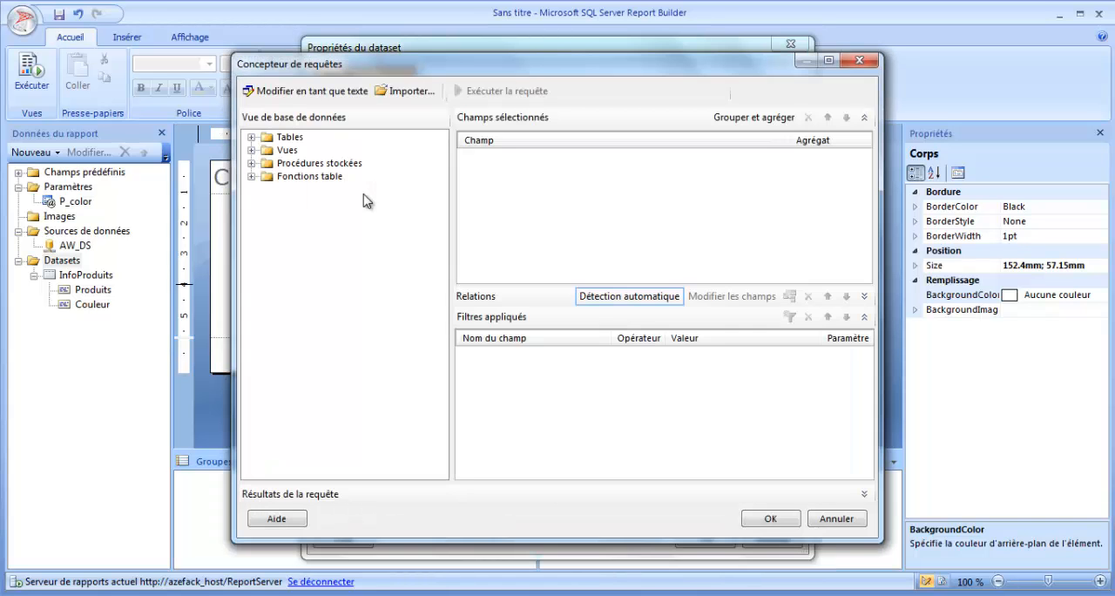
left_click(250, 137)
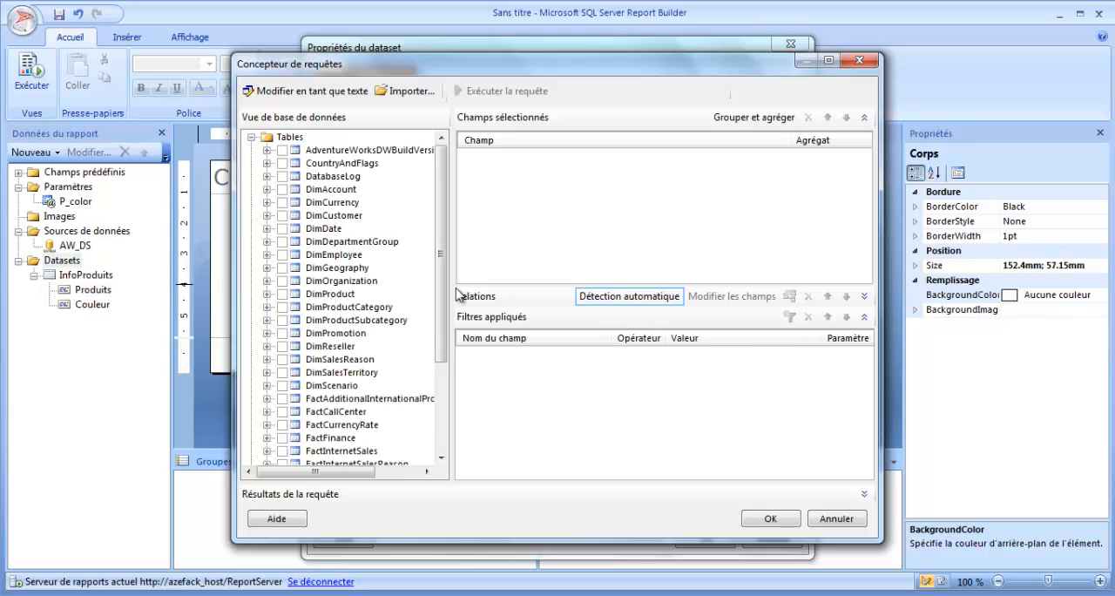
scroll(445, 276, "down", 3)
left_click(335, 189)
left_click(267, 189)
left_click_drag(440, 254, 441, 267)
left_click(313, 230)
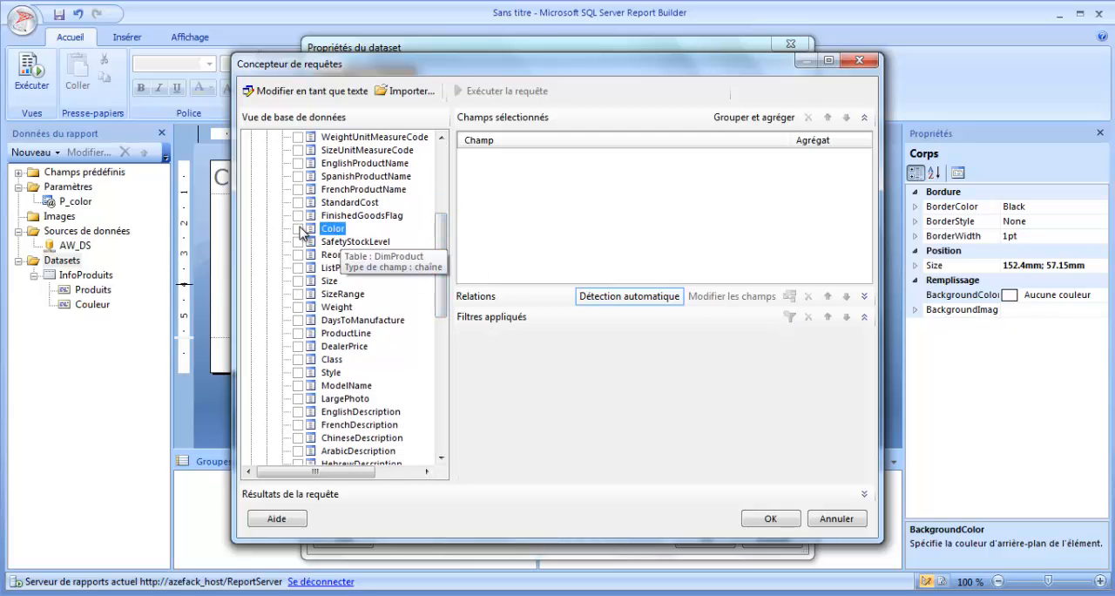
left_click(299, 228)
Step: Run the Color query, widen the query designer window and look through the returned rows
left_click(506, 91)
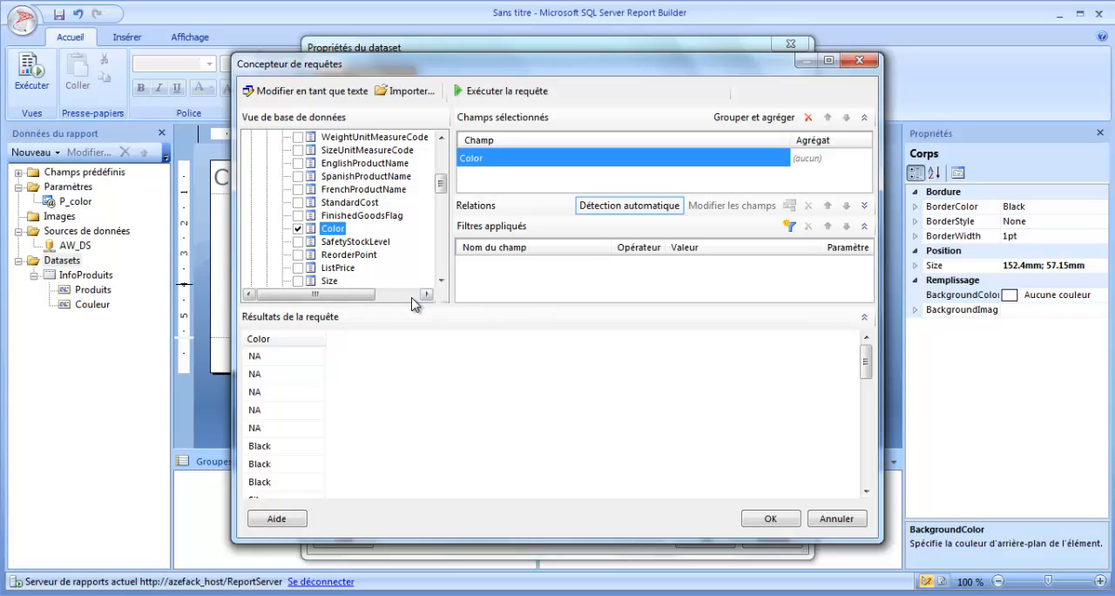
left_click_drag(235, 209, 151, 209)
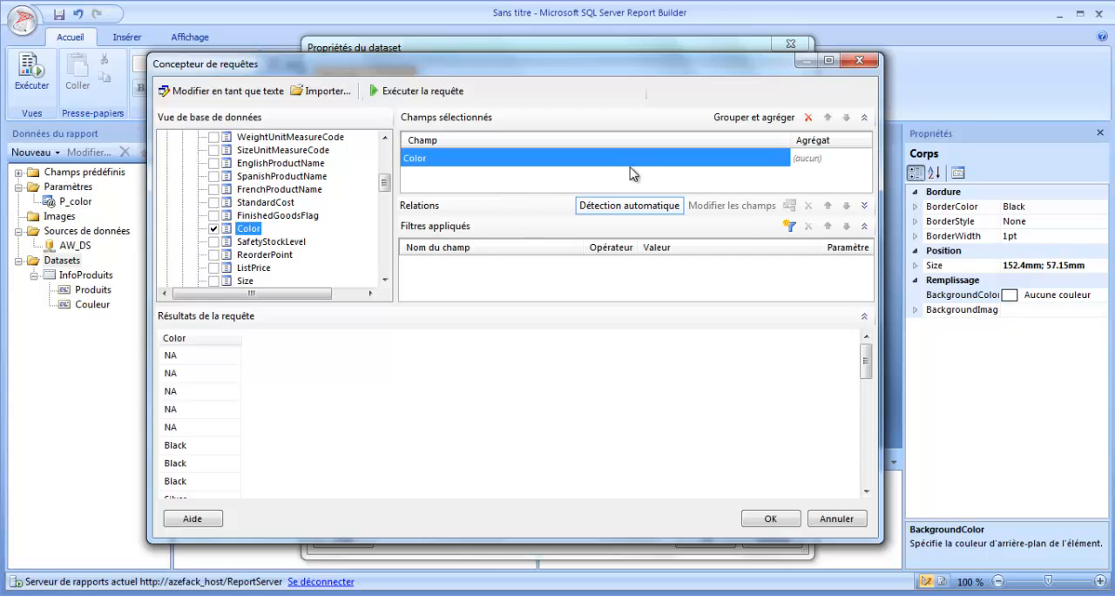
left_click(199, 393)
scroll(199, 409, "down", 1)
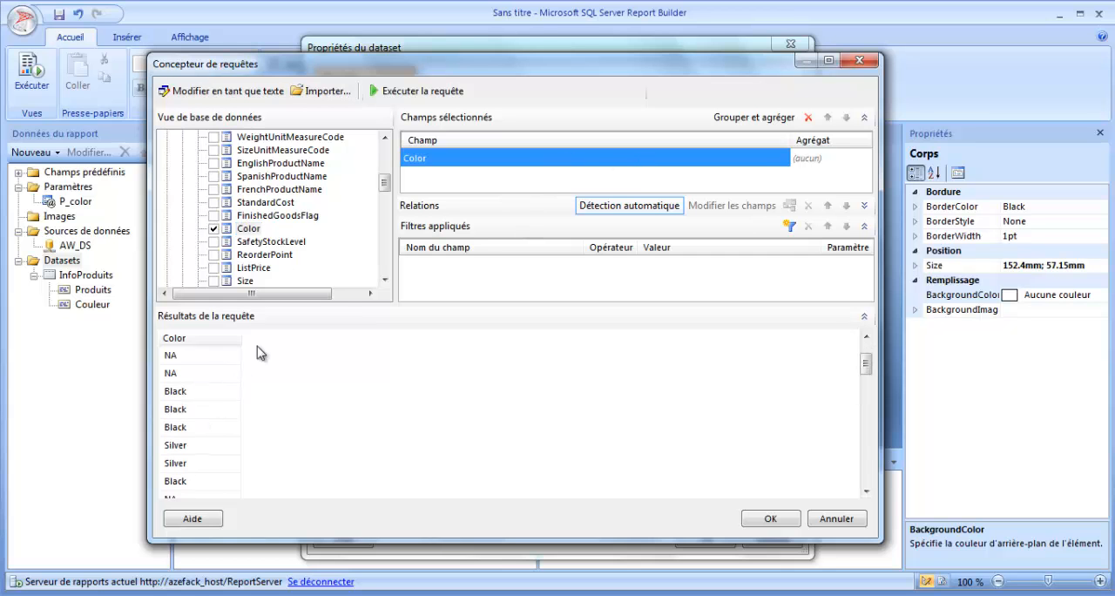
Step: Edit the query as text, adding the distinct keyword before DimProduct.Color, and run it
left_click(222, 91)
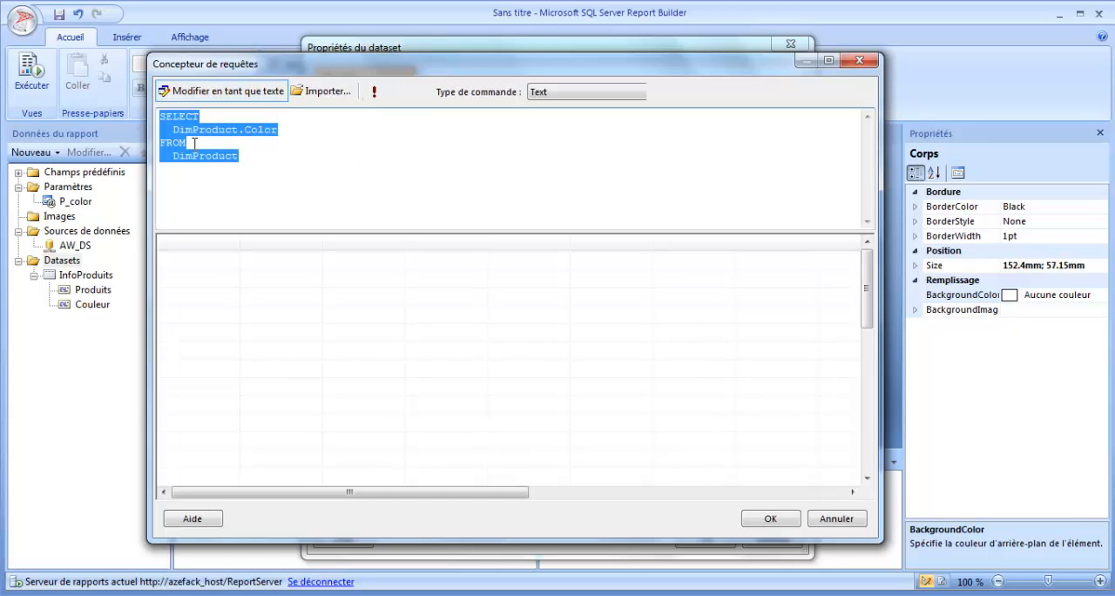
left_click(172, 130)
type("Disctint")
left_click(374, 90)
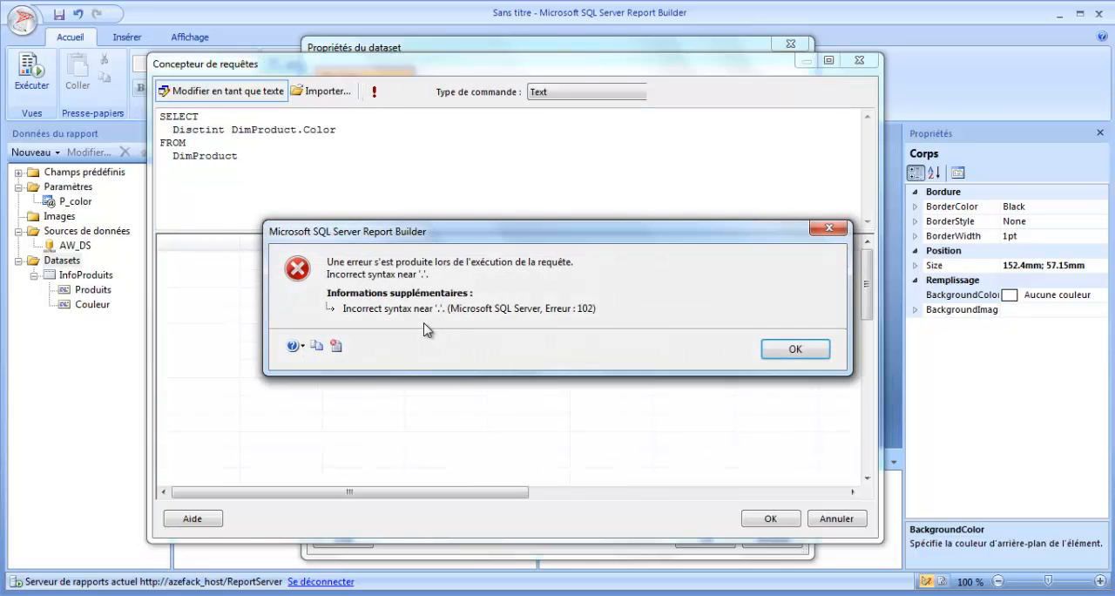
left_click(819, 350)
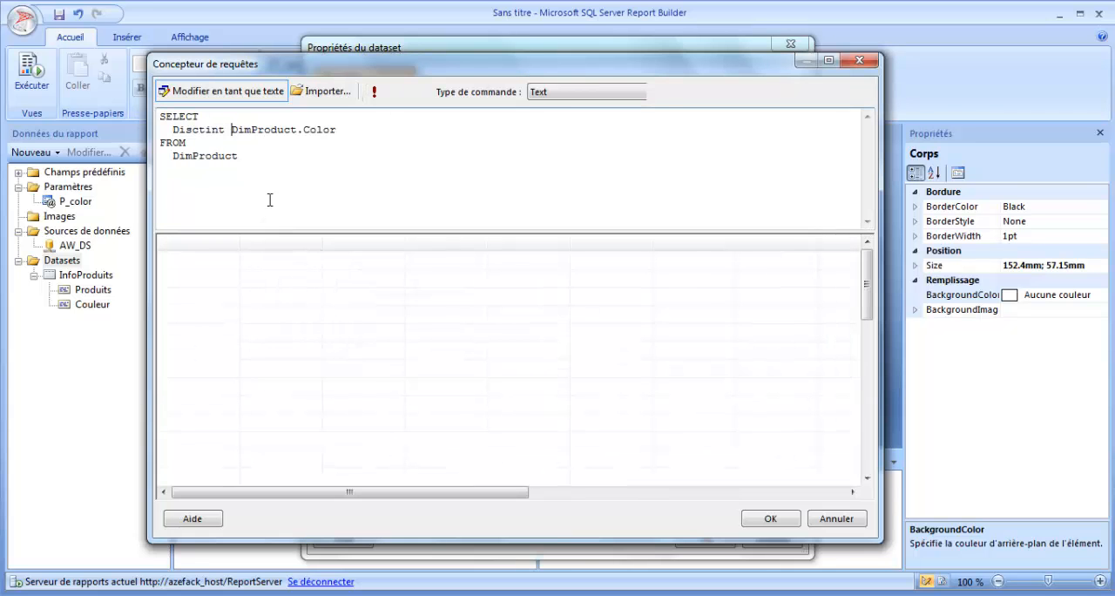
double_click(200, 129)
type("distinct")
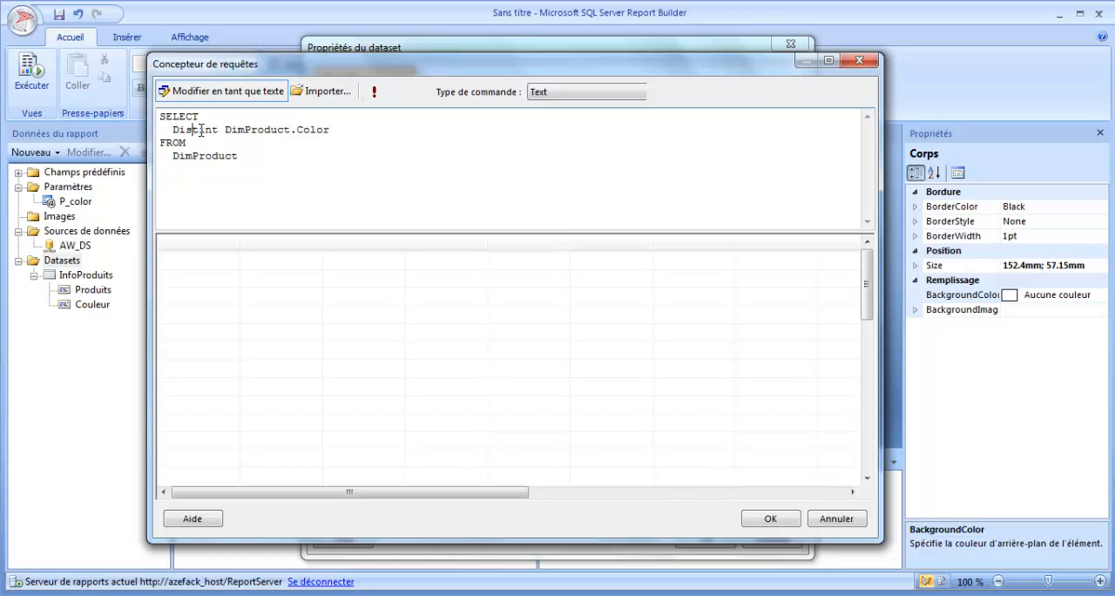
left_click(377, 93)
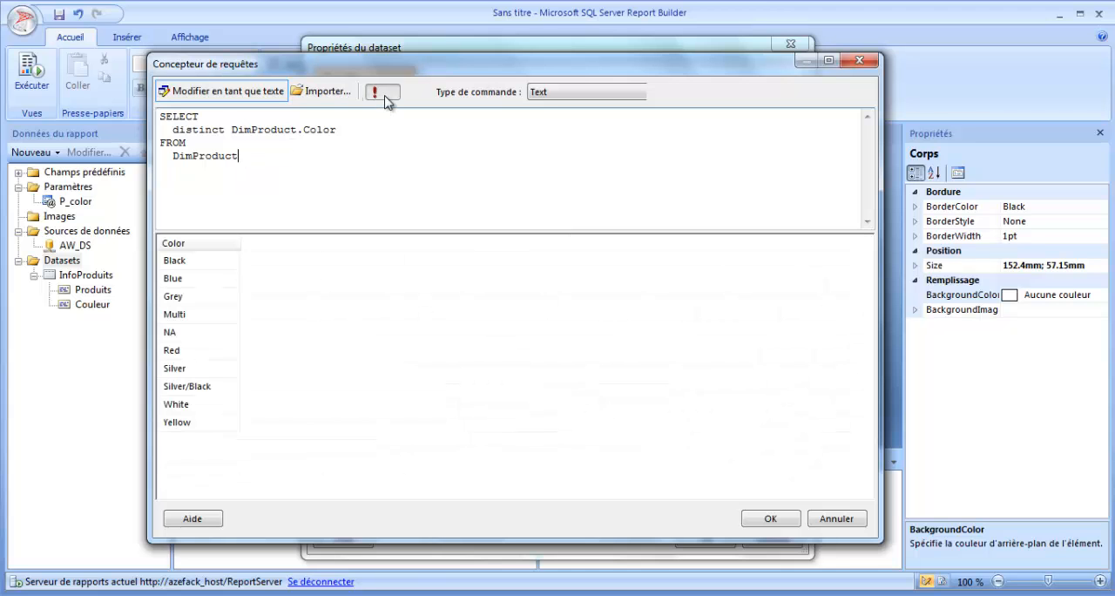
Step: Review the distinct colors returned and accept the query into the CouleursInfos dataset
left_click_drag(206, 423, 204, 305)
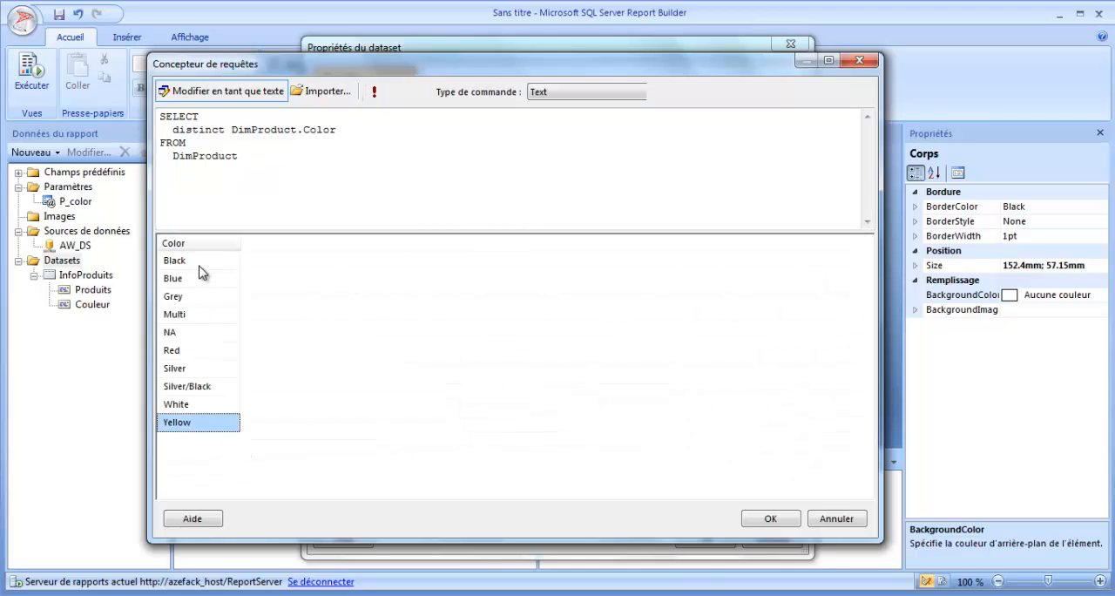
left_click(200, 265)
left_click(207, 314)
left_click(207, 392)
left_click(256, 166)
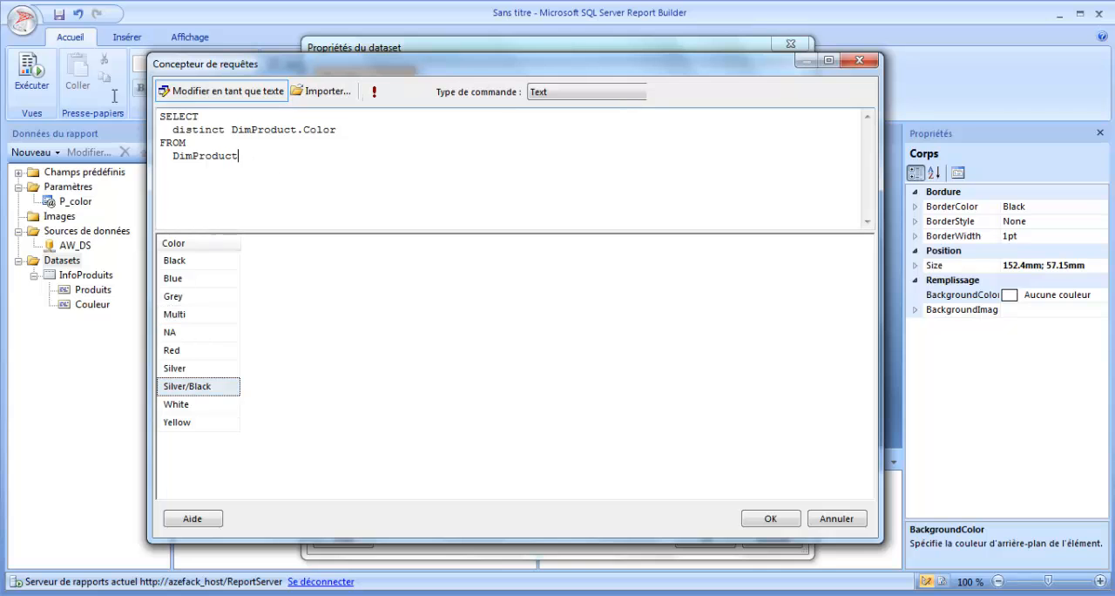
key("ctrl+a")
left_click(770, 519)
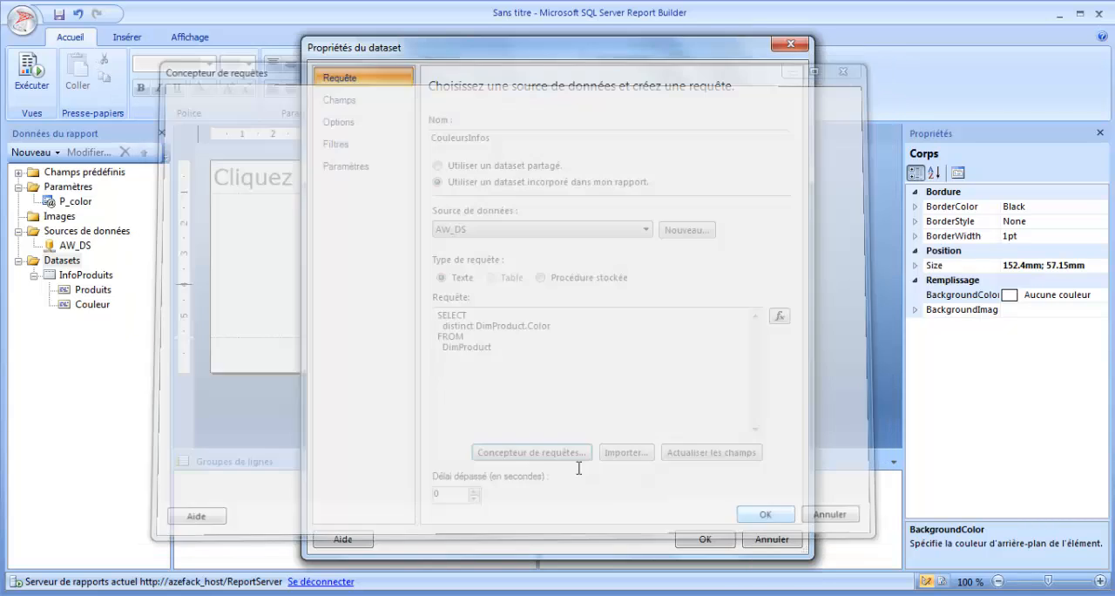
left_click(528, 327)
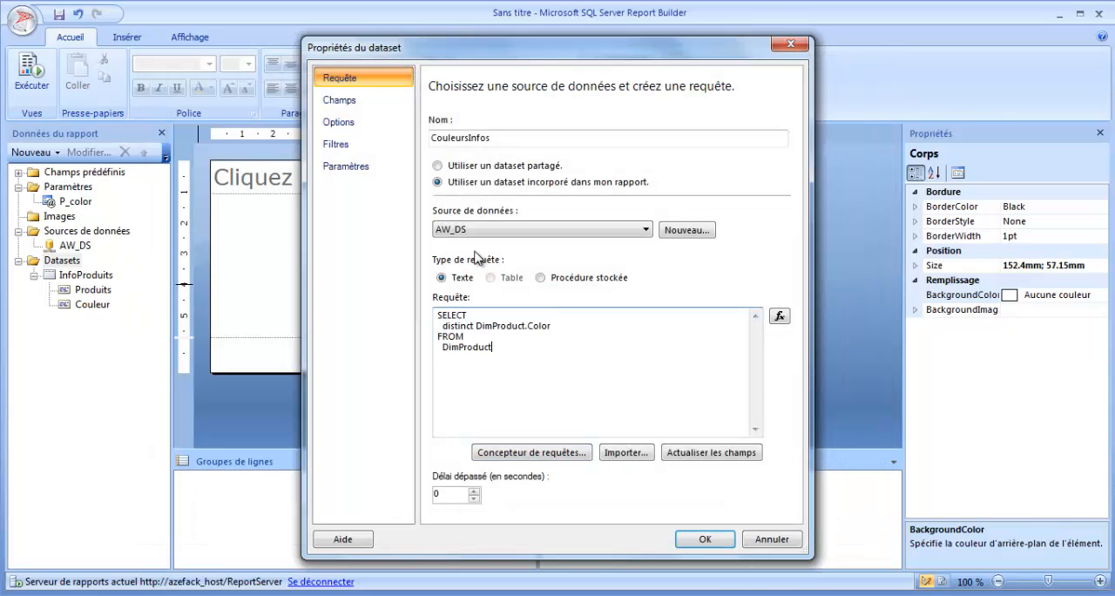
Step: Check the query parameters of the CouleursInfos dataset and save the dataset
left_click(345, 166)
left_click(704, 538)
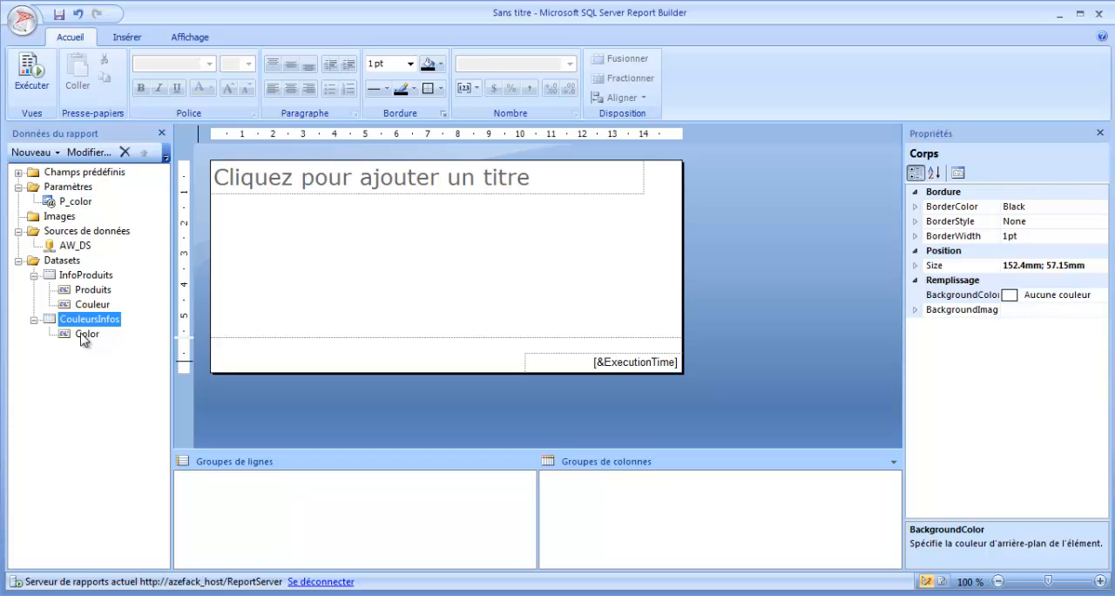
Step: Edit the P_color report parameter so that it allows multiple values
left_click(76, 205)
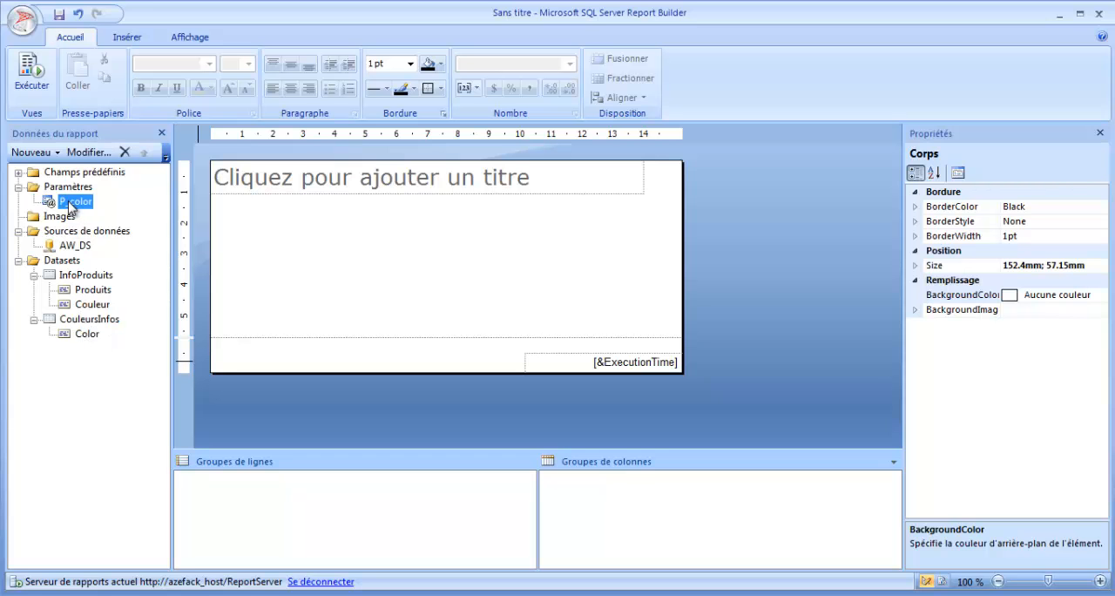
right_click(70, 209)
left_click(121, 232)
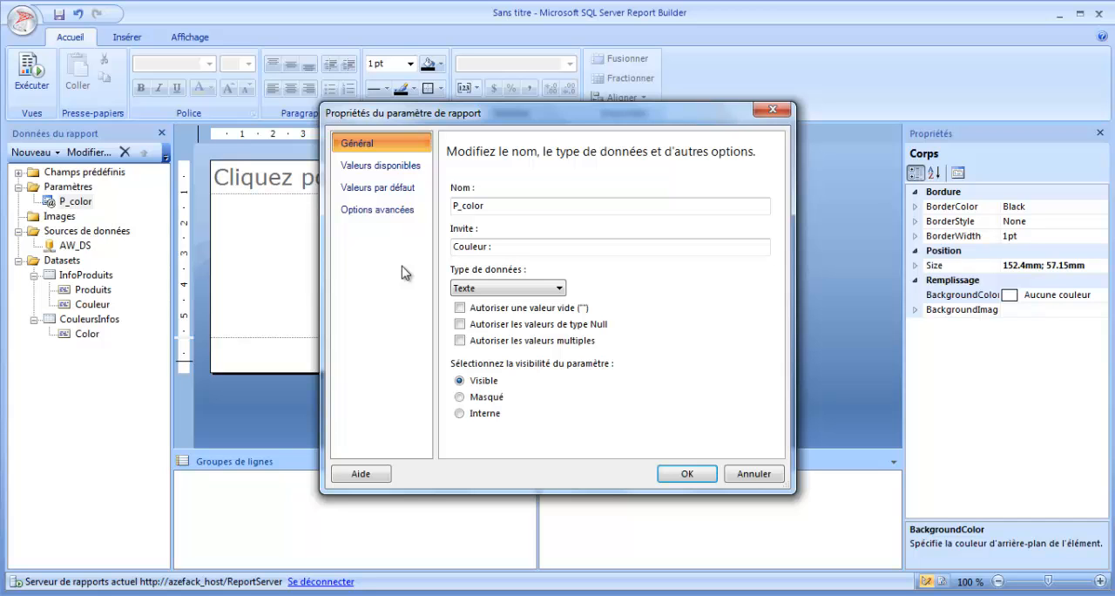
double_click(498, 201)
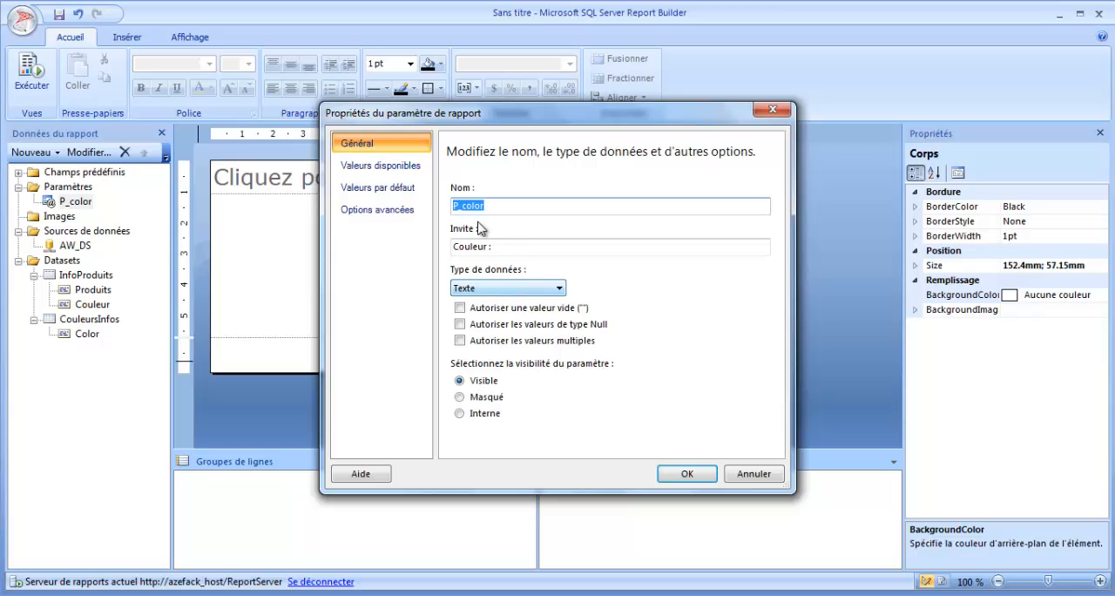
left_click(495, 341)
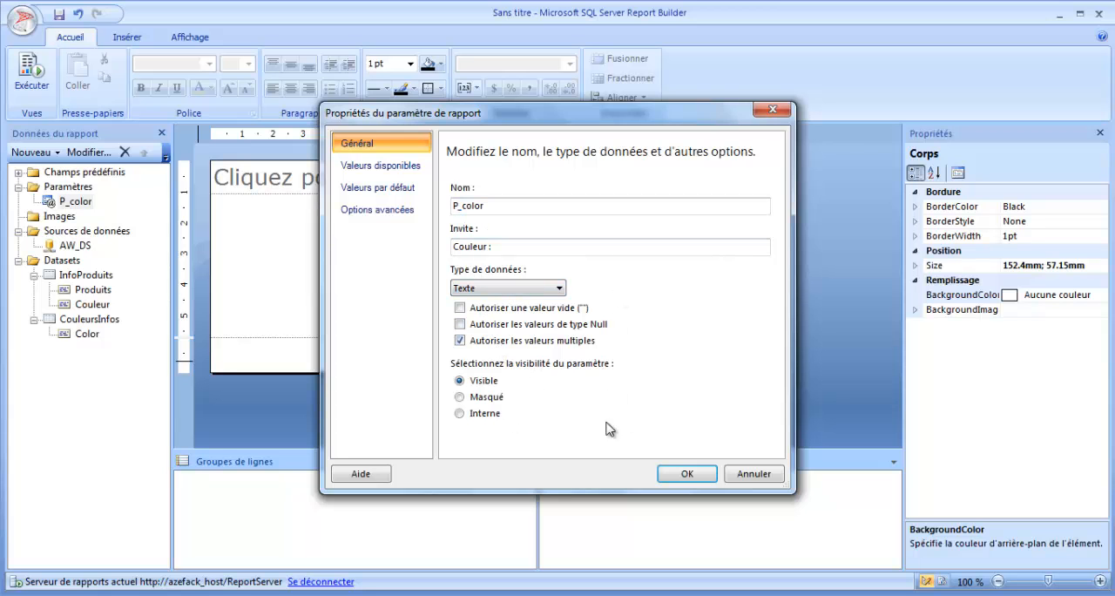
Step: Take P_color's available values from the CouleursInfos dataset with Color as value and label field, review its default and advanced options, and save the parameter
left_click(418, 173)
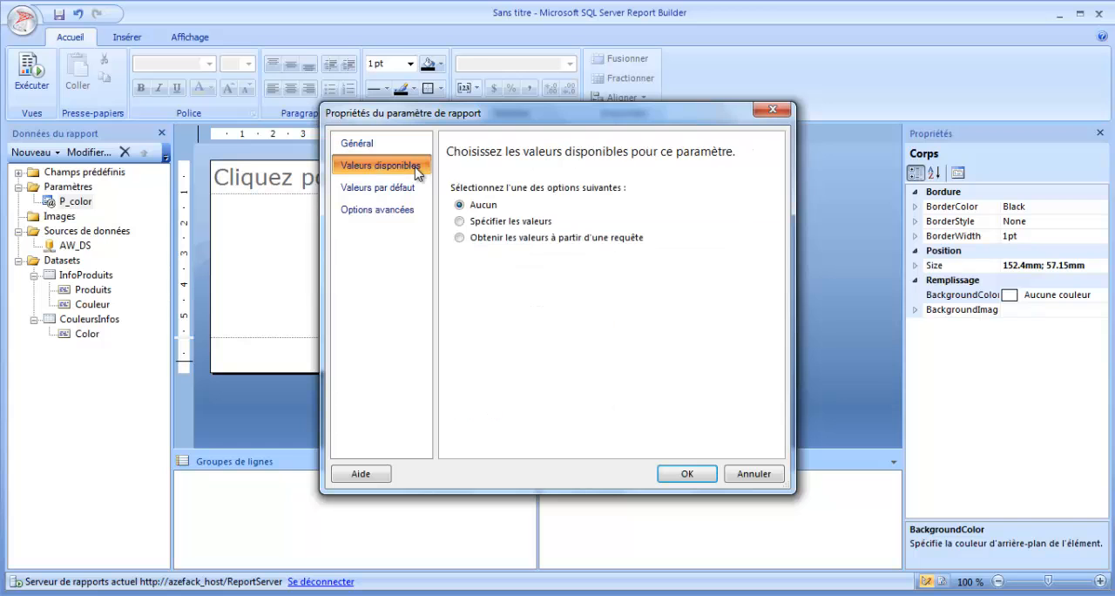
left_click(501, 238)
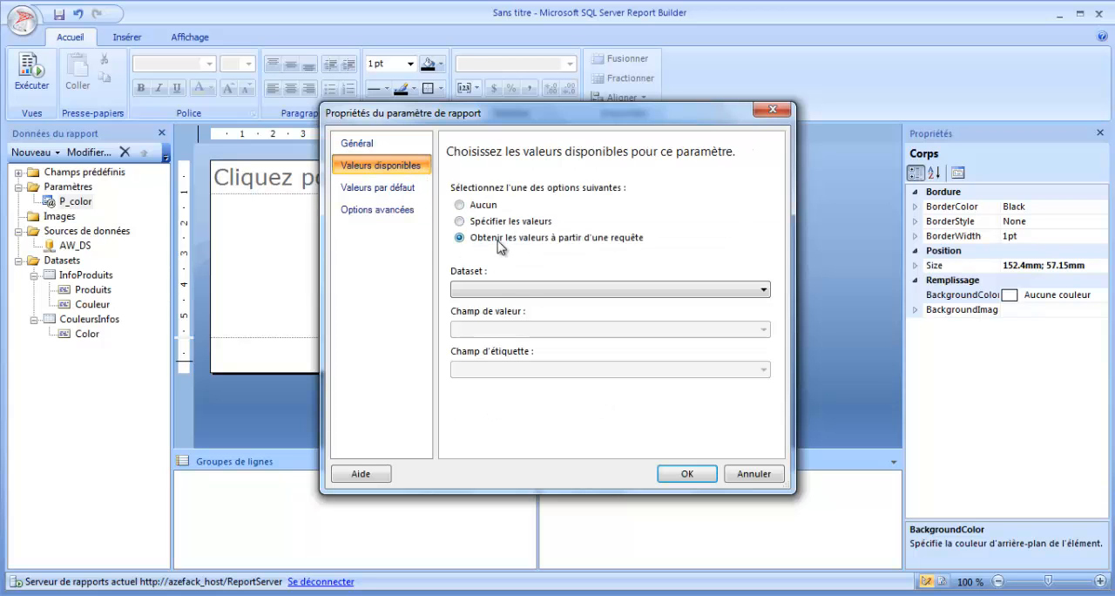
left_click(522, 290)
left_click(517, 317)
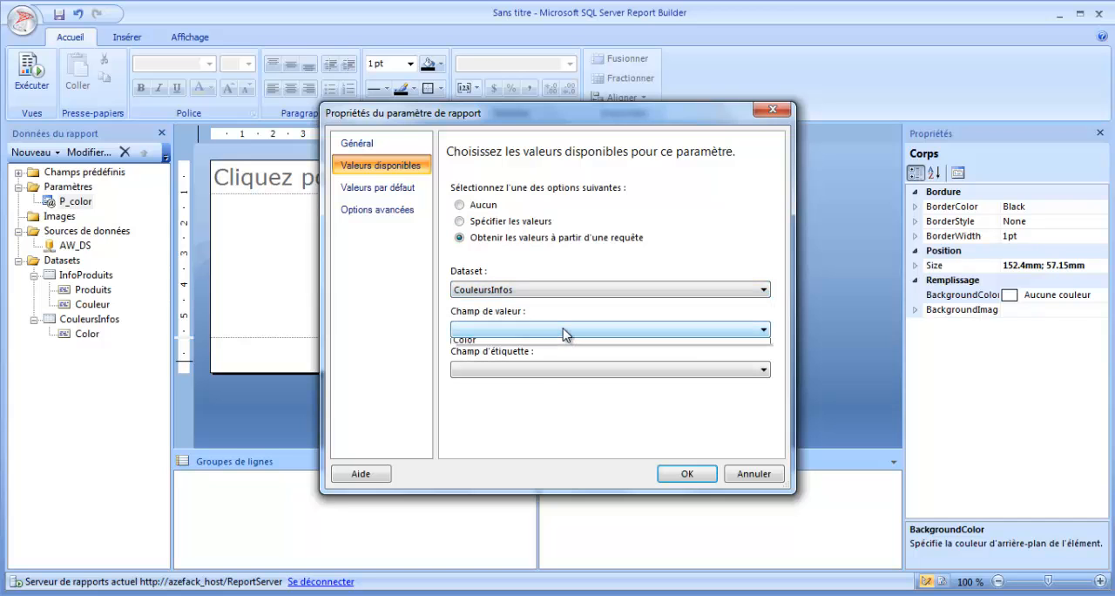
left_click(565, 334)
left_click(554, 344)
left_click(540, 372)
left_click(526, 385)
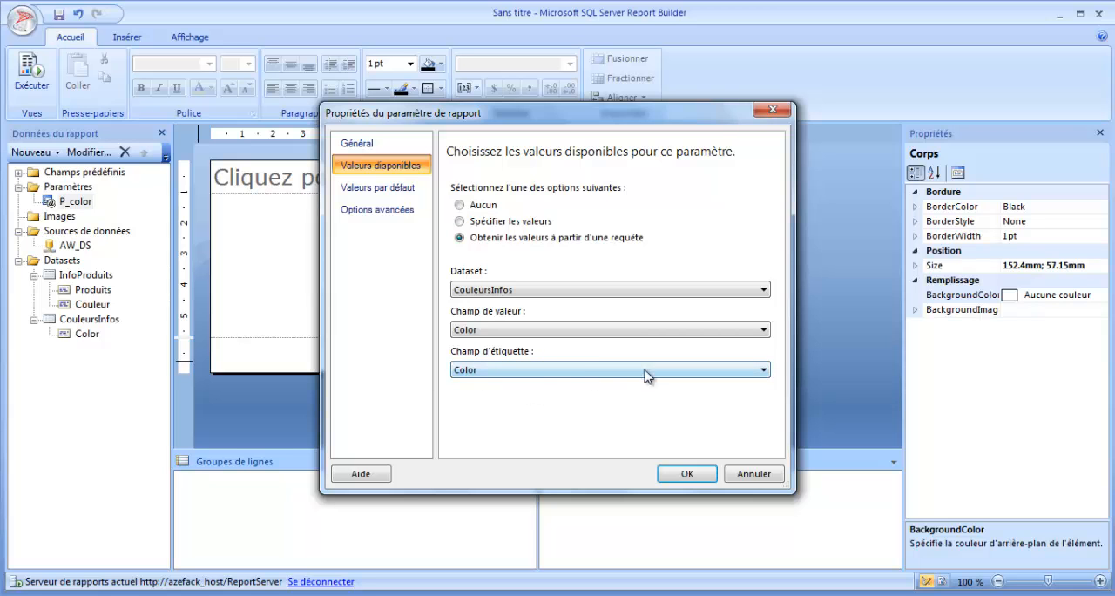
left_click(396, 190)
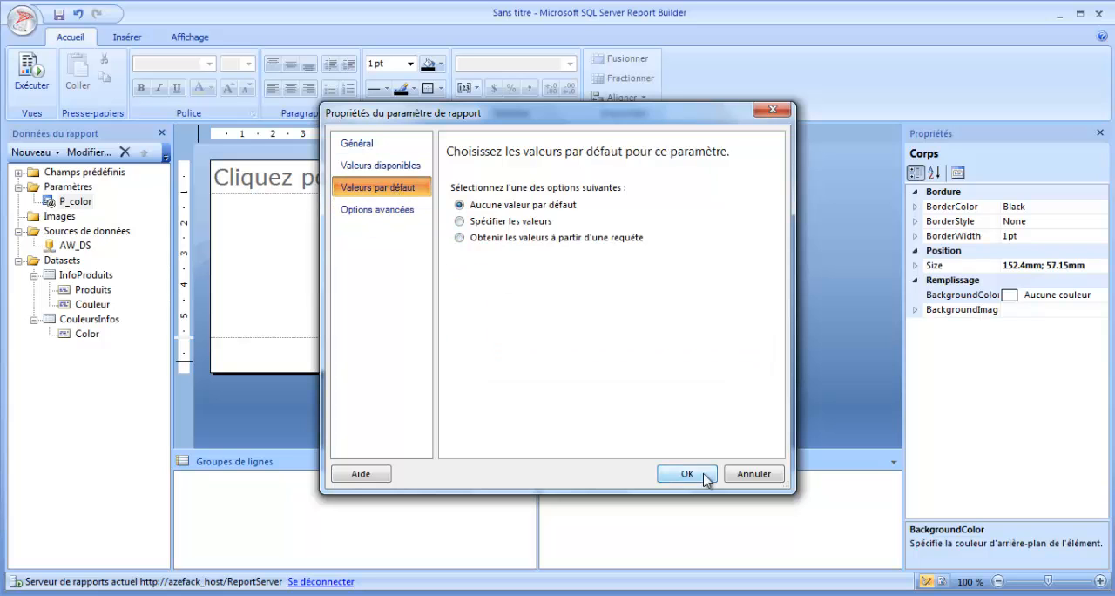
left_click(397, 212)
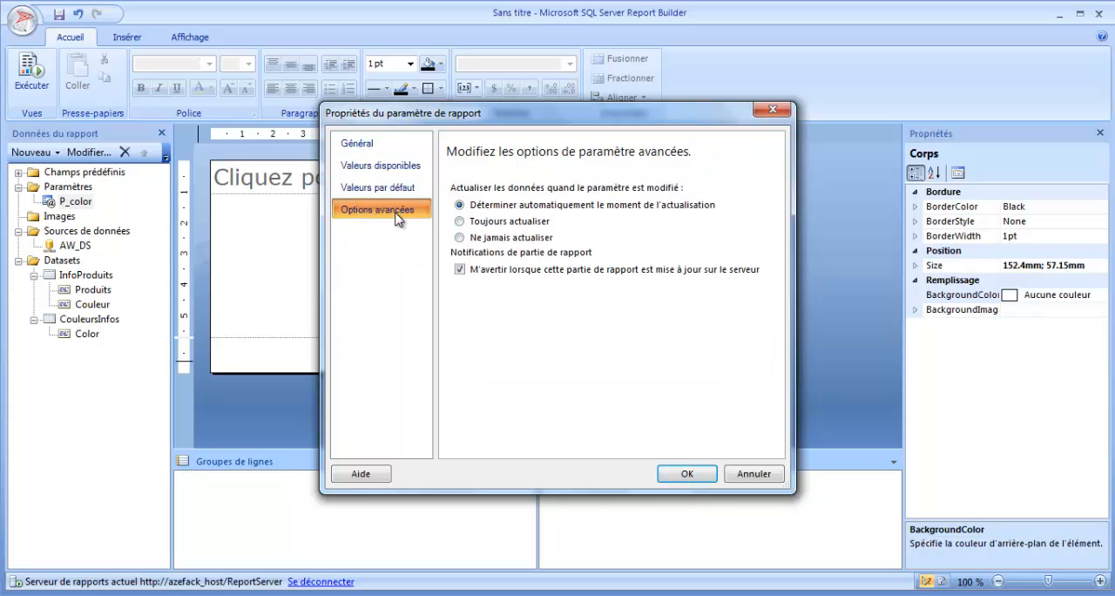
left_click(686, 473)
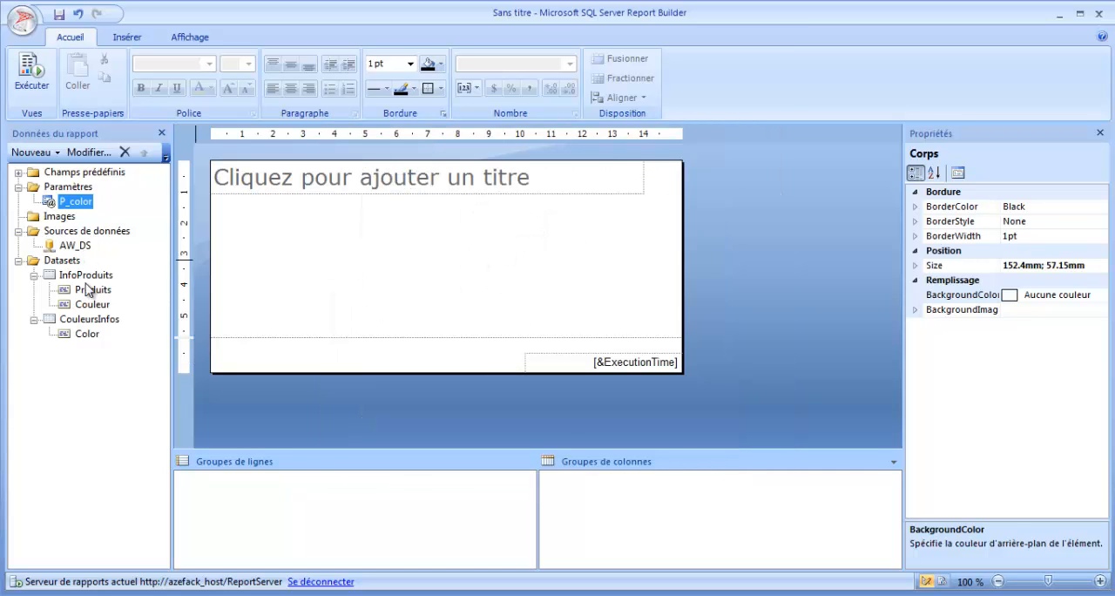
double_click(68, 202)
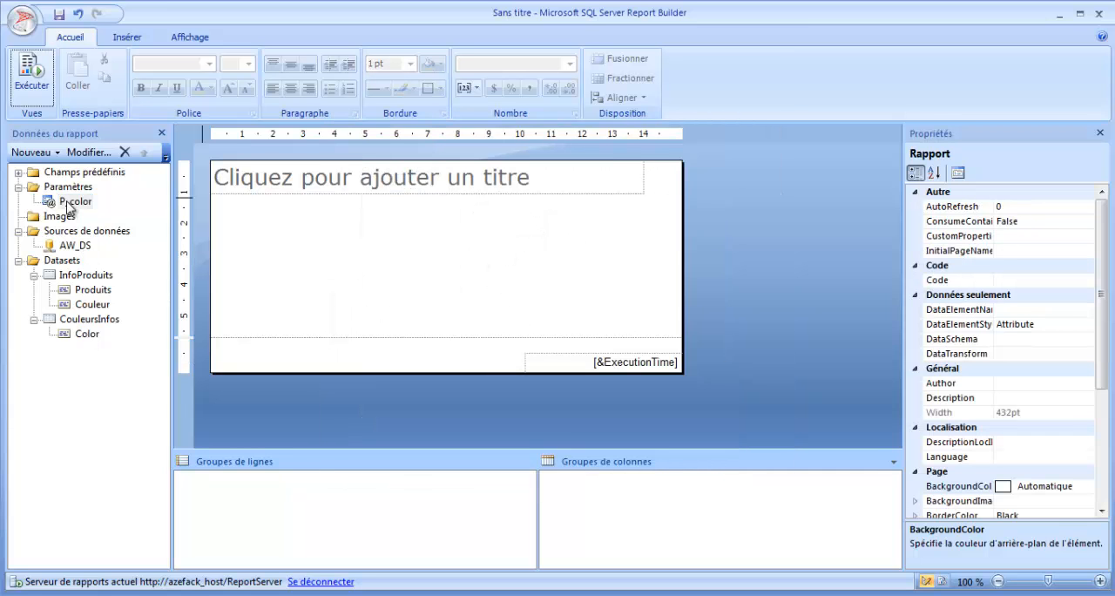
double_click(76, 273)
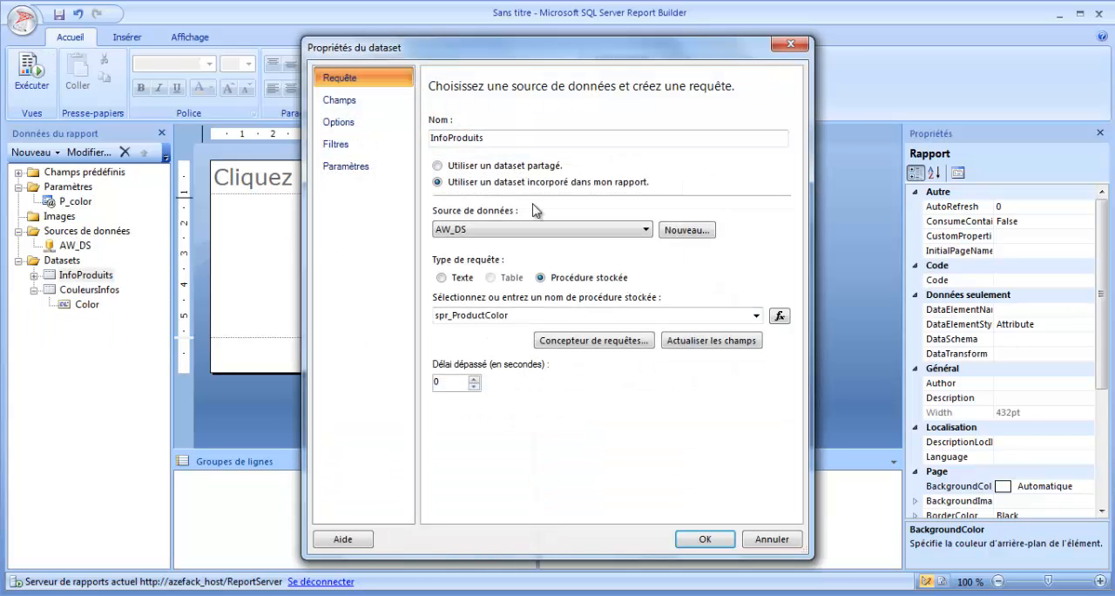
left_click(345, 169)
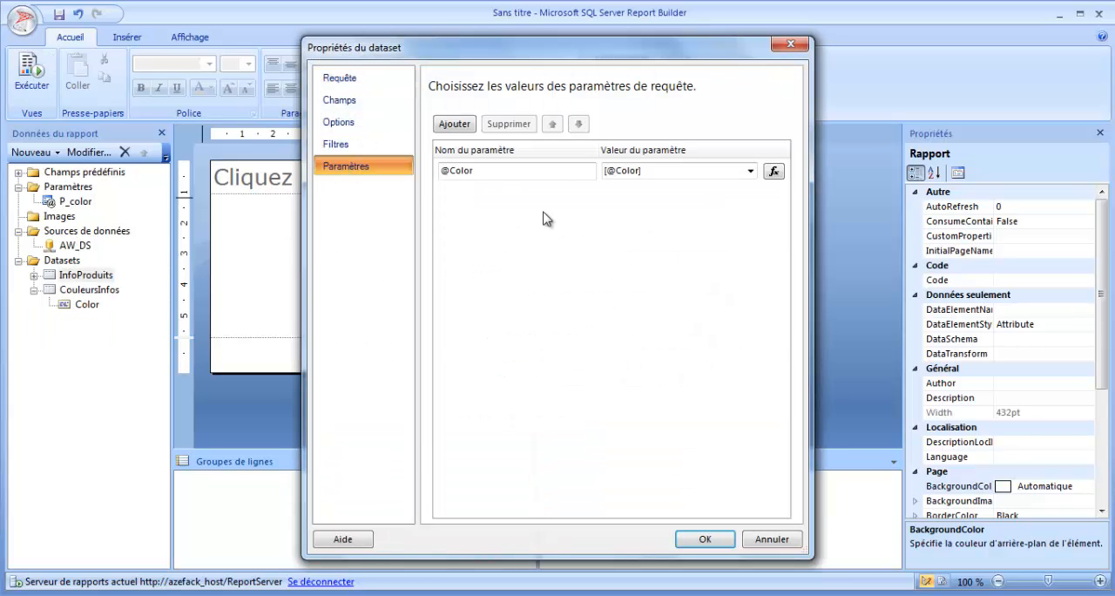
left_click(750, 171)
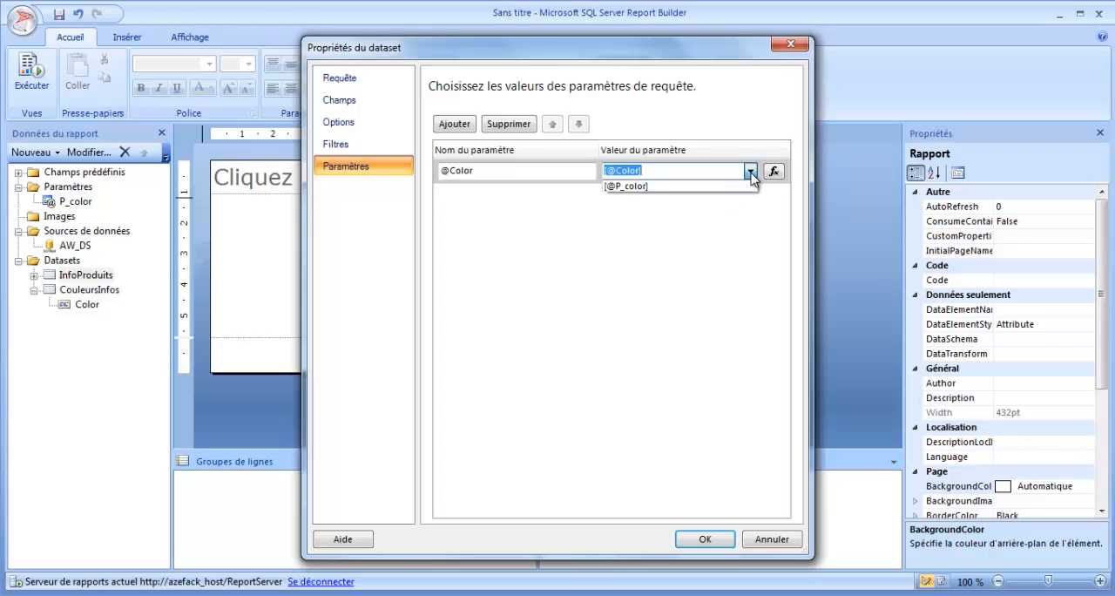
left_click(659, 188)
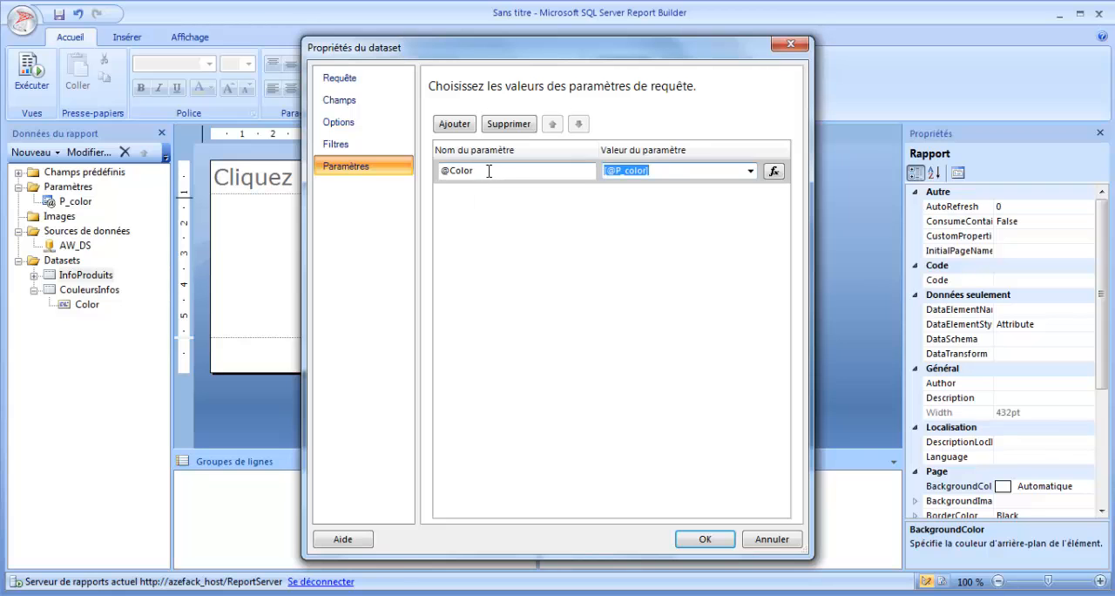
left_click_drag(489, 171, 438, 170)
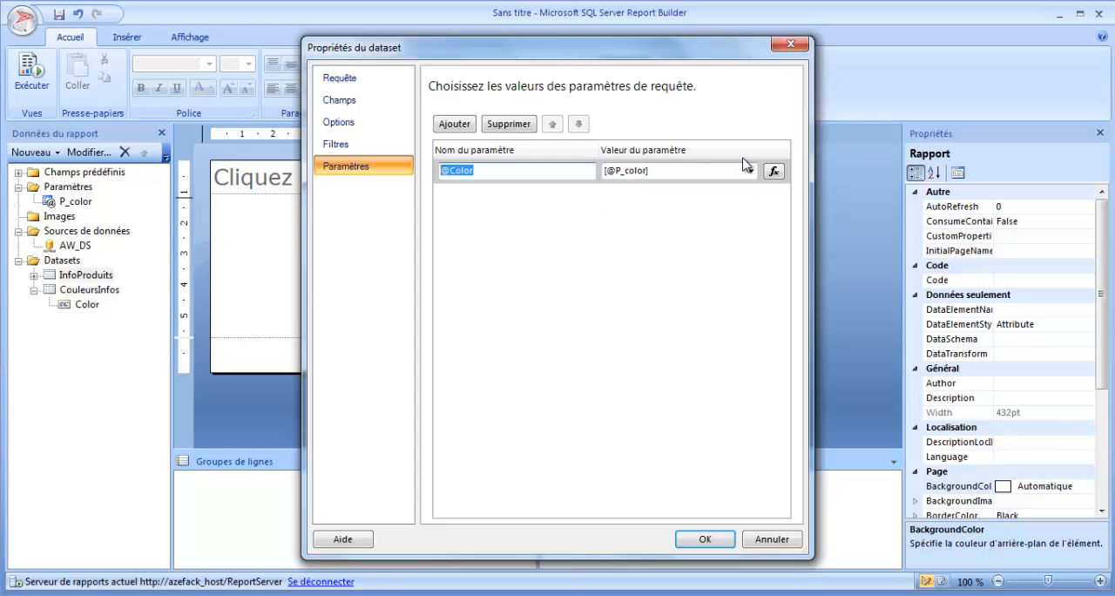
left_click(710, 542)
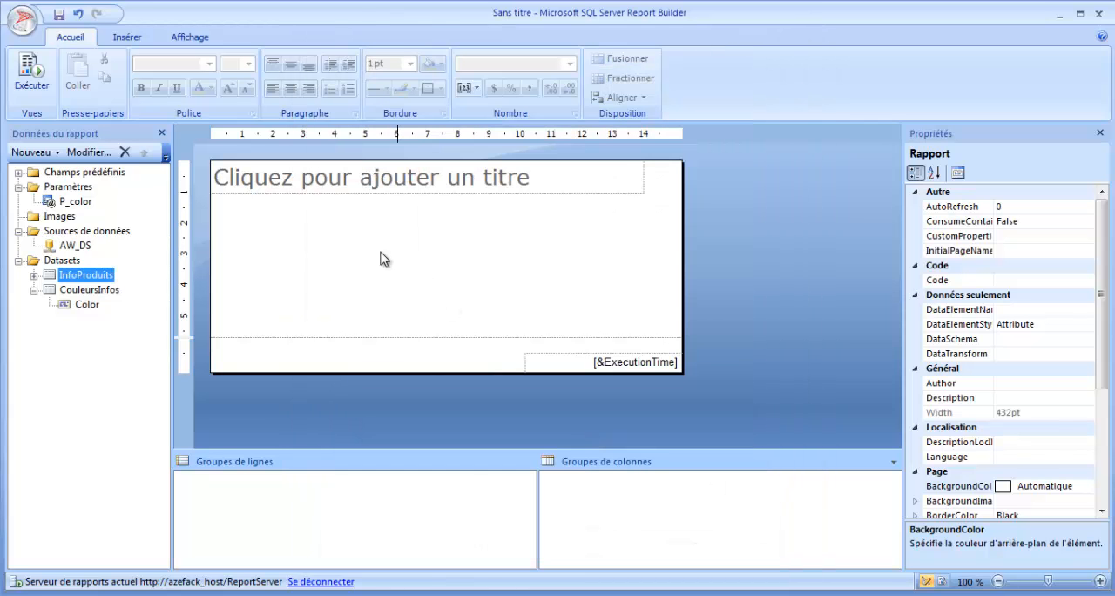
Step: Run the report and choose Black, Blue and Grey as the Couleur parameter values
left_click(32, 89)
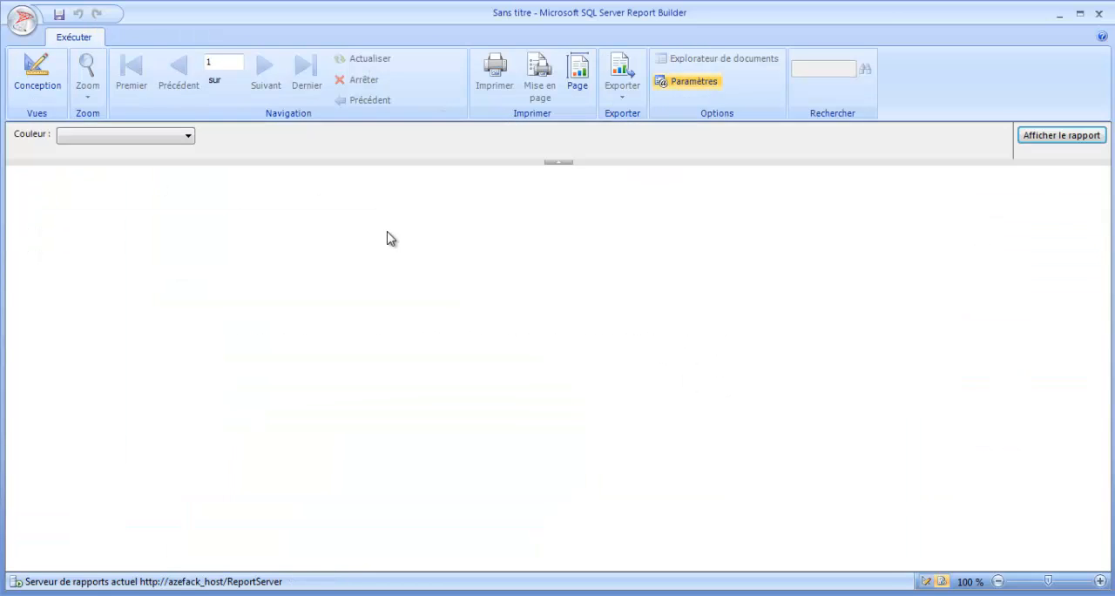
left_click(189, 135)
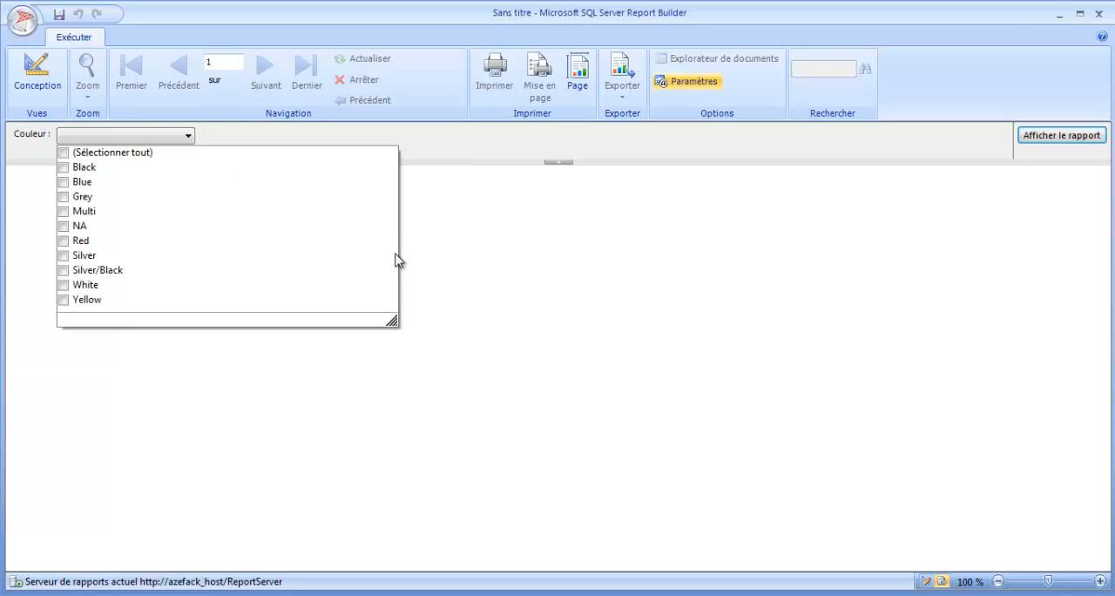
left_click(548, 316)
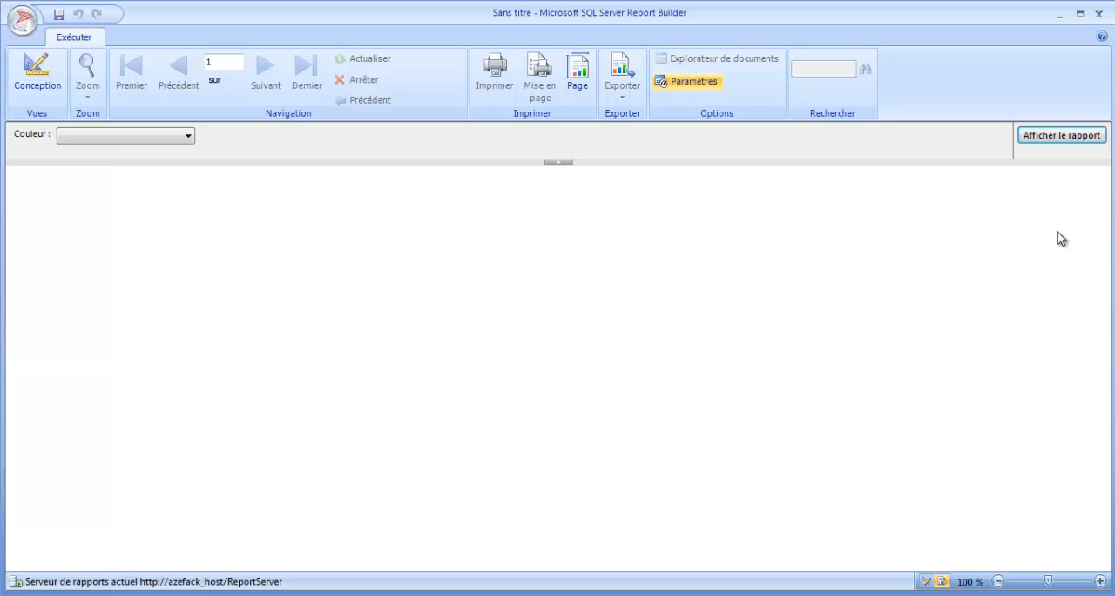
left_click(171, 137)
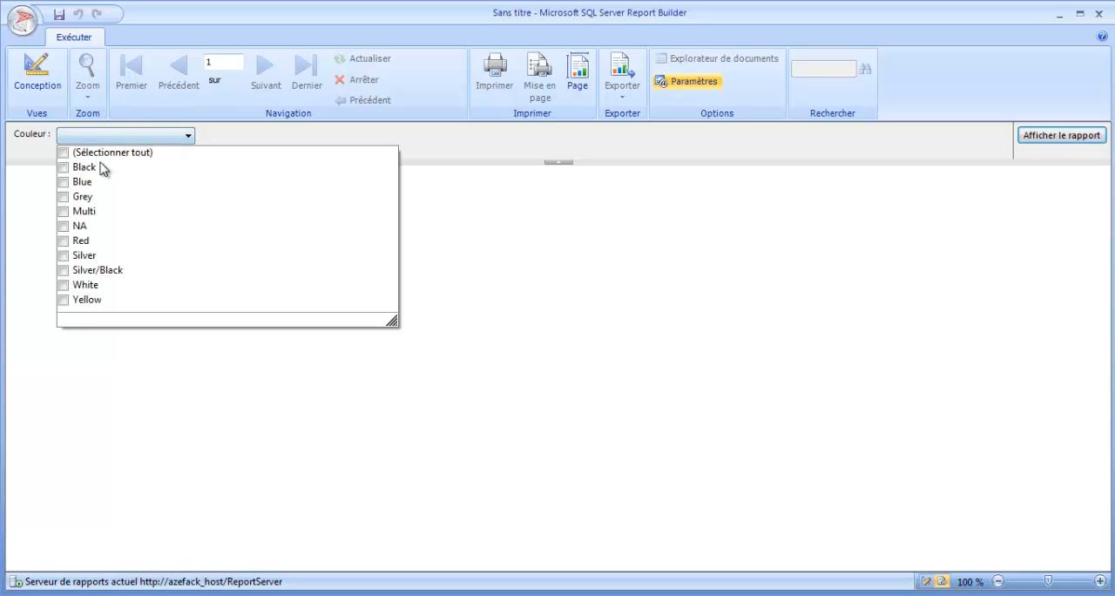
left_click(64, 167)
left_click(63, 182)
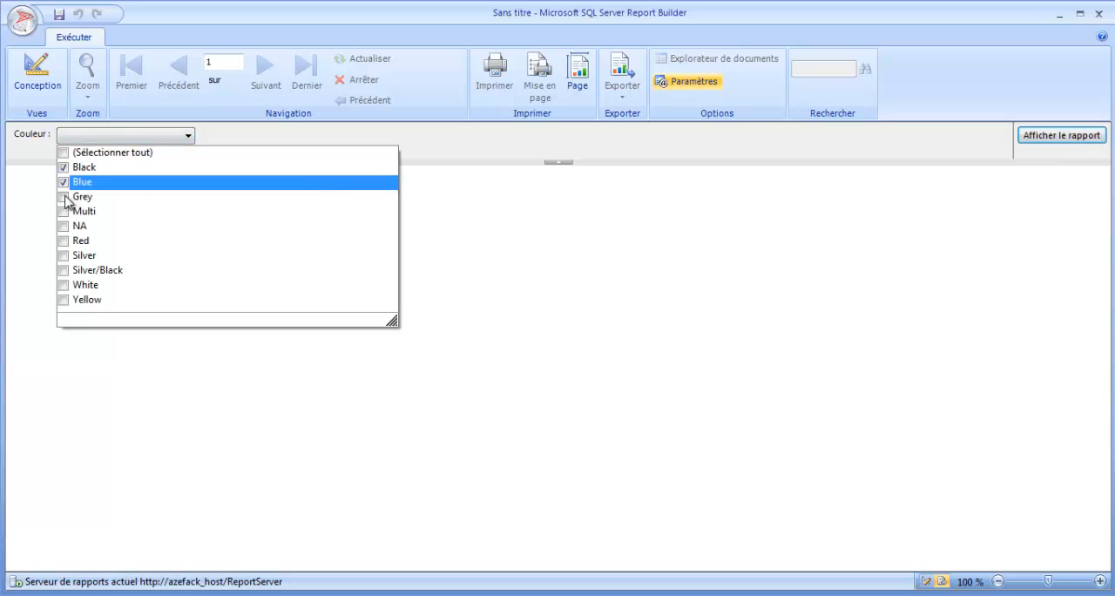
left_click(64, 197)
left_click(488, 249)
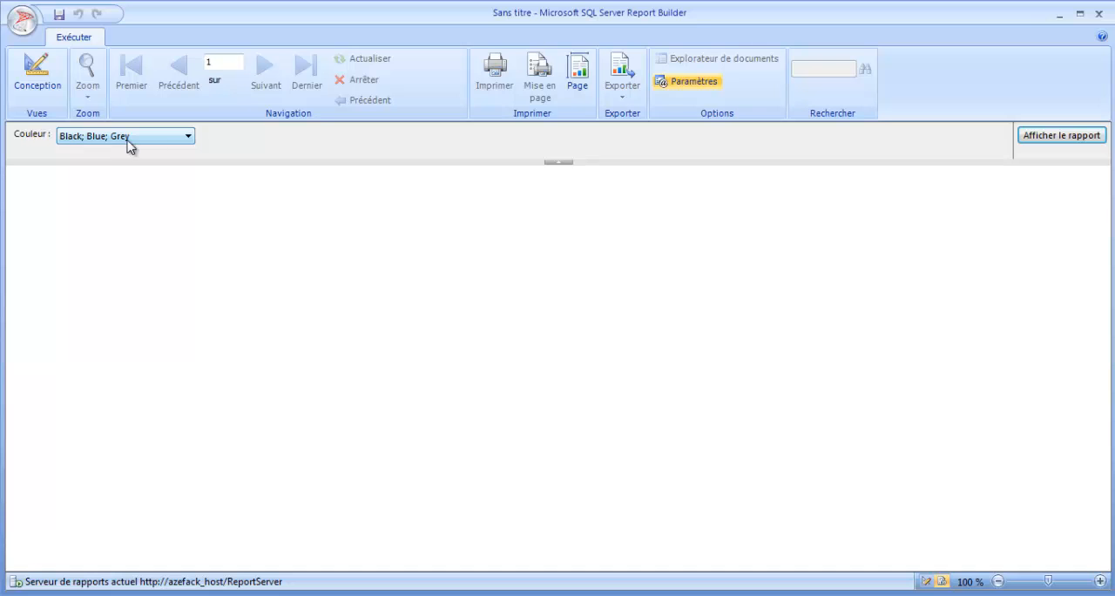
Step: Switch to SQL Server Management Studio and select the top 1000 rows of the DimProduct table in AdventureWorksDW
left_click(188, 137)
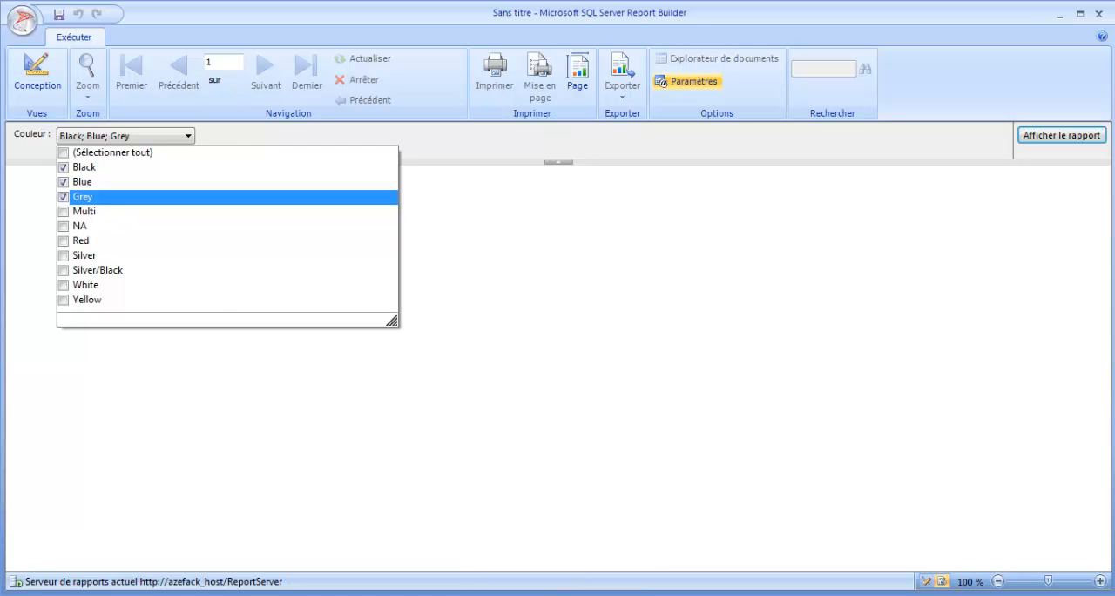
left_click(541, 594)
left_click_drag(113, 297, 334, 297)
left_click(46, 216)
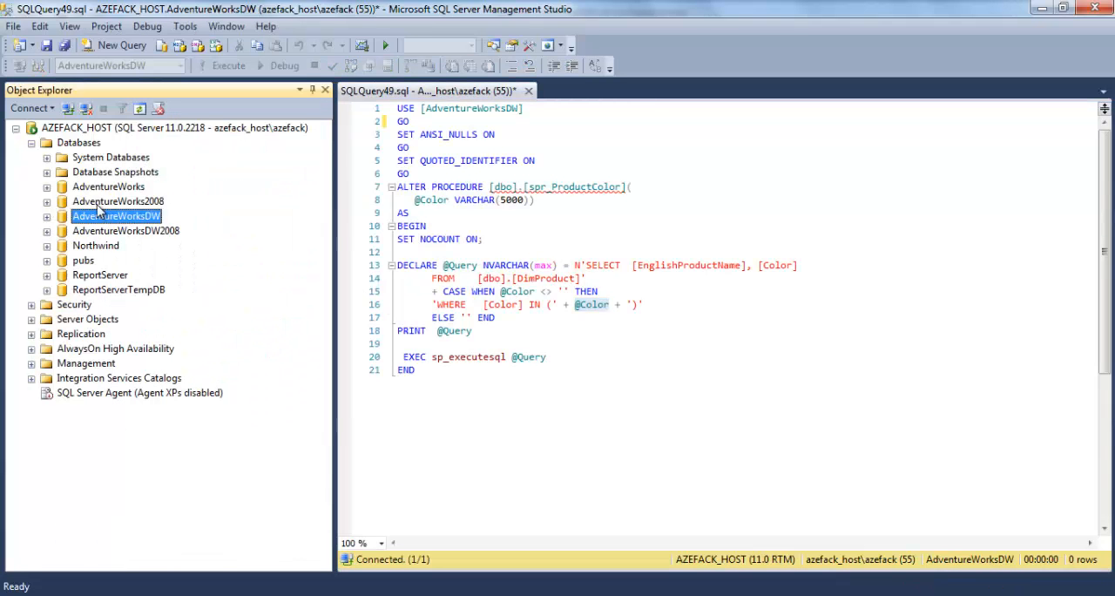
left_click(46, 216)
left_click(61, 246)
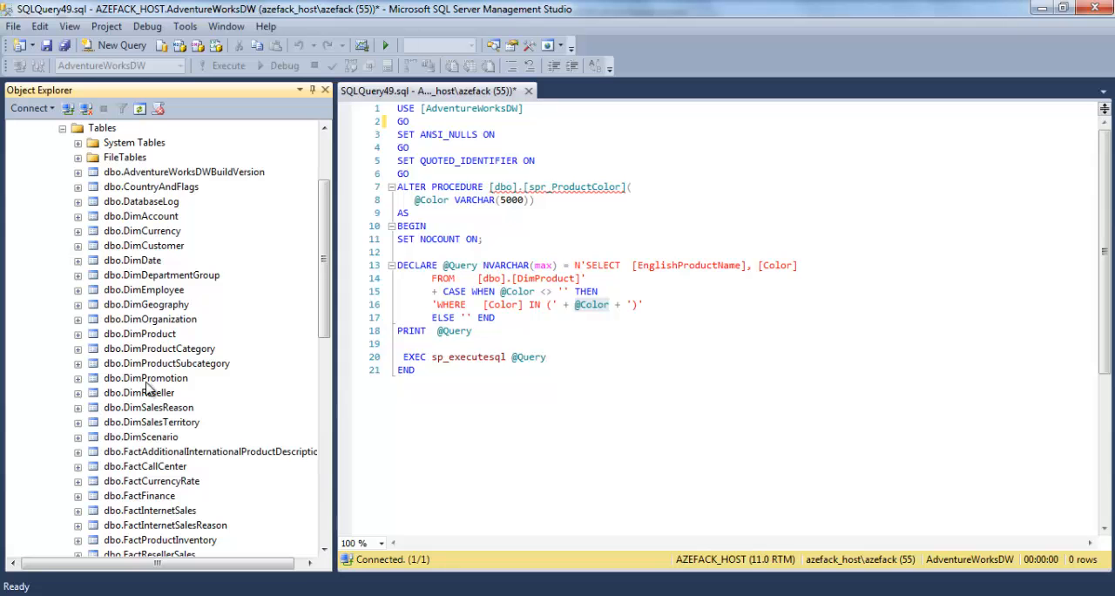
right_click(148, 339)
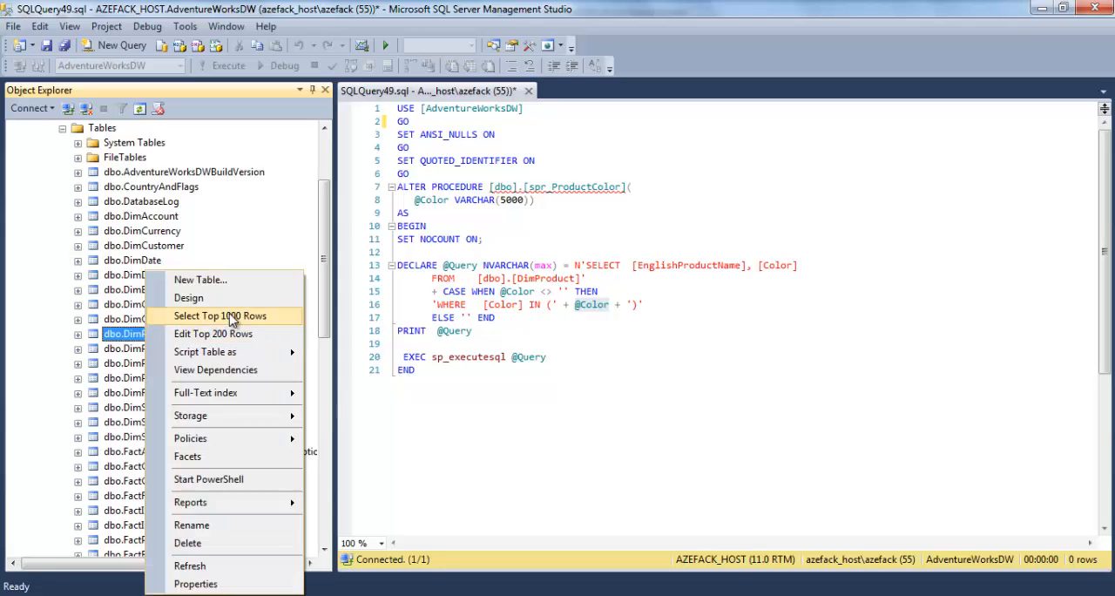
left_click(228, 315)
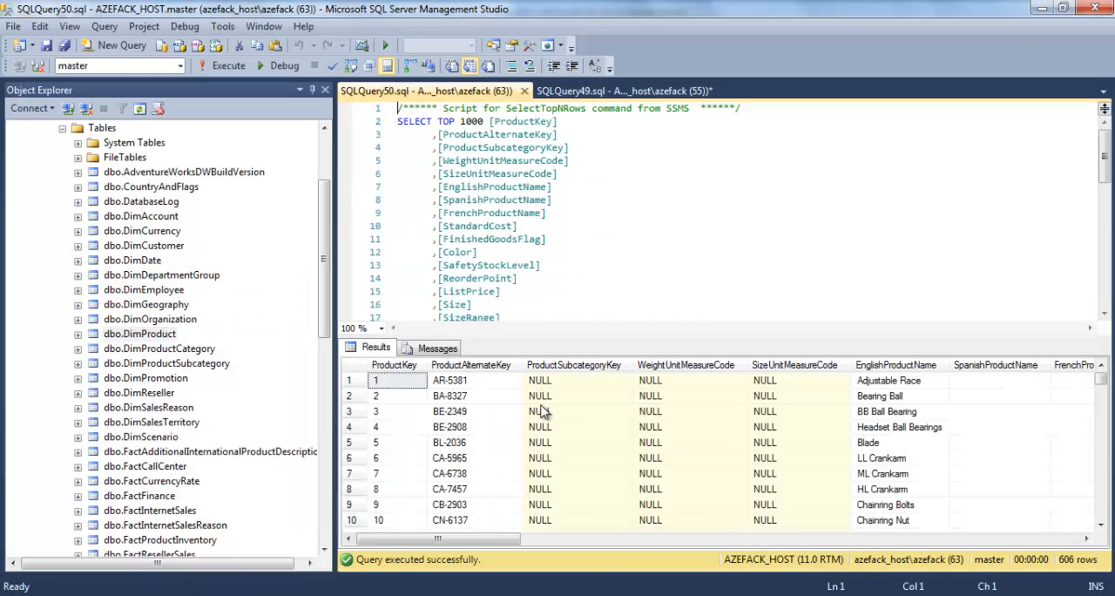
Step: Examine the values in the Color column, close the DimProduct query, and return to the spr_ProductColor procedure script
left_click(567, 411)
left_click(509, 277)
left_click_drag(458, 538, 625, 539)
left_click(520, 472)
left_click(520, 457)
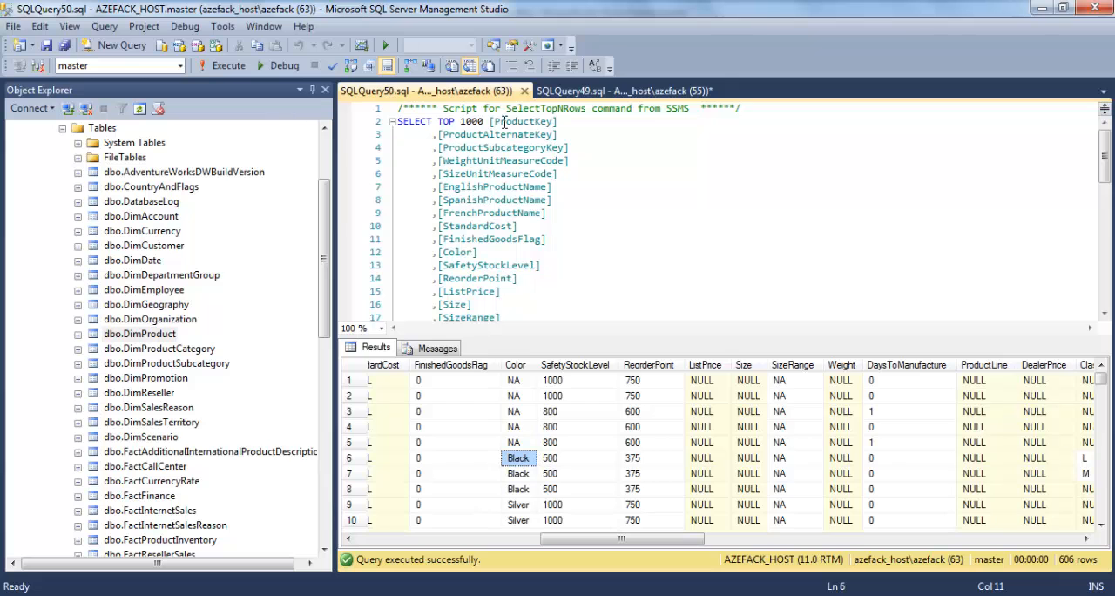
left_click(524, 91)
left_click(557, 320)
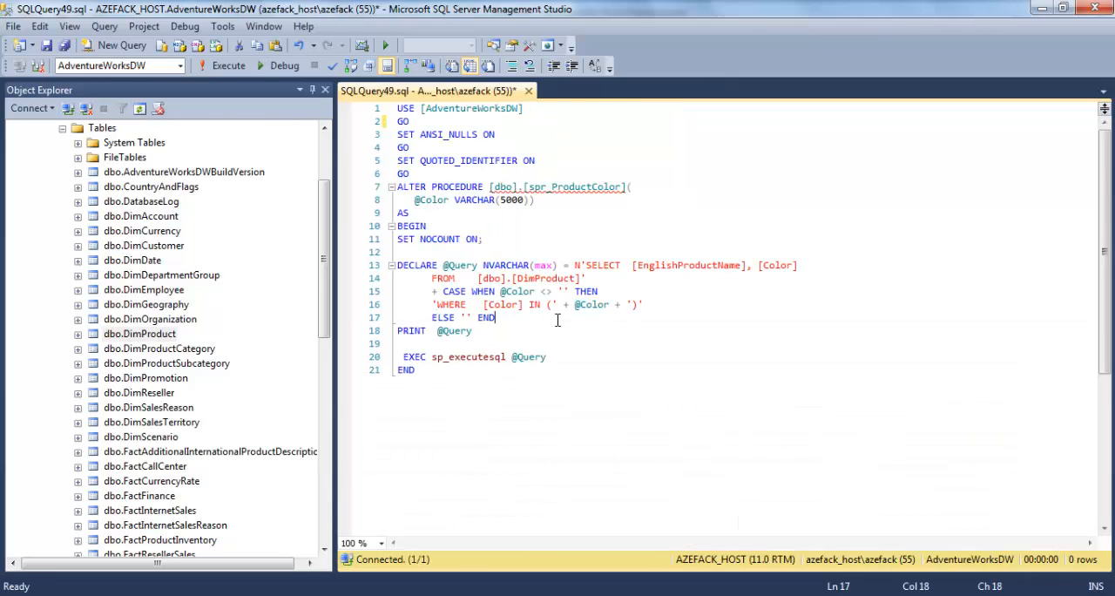
left_click(62, 128)
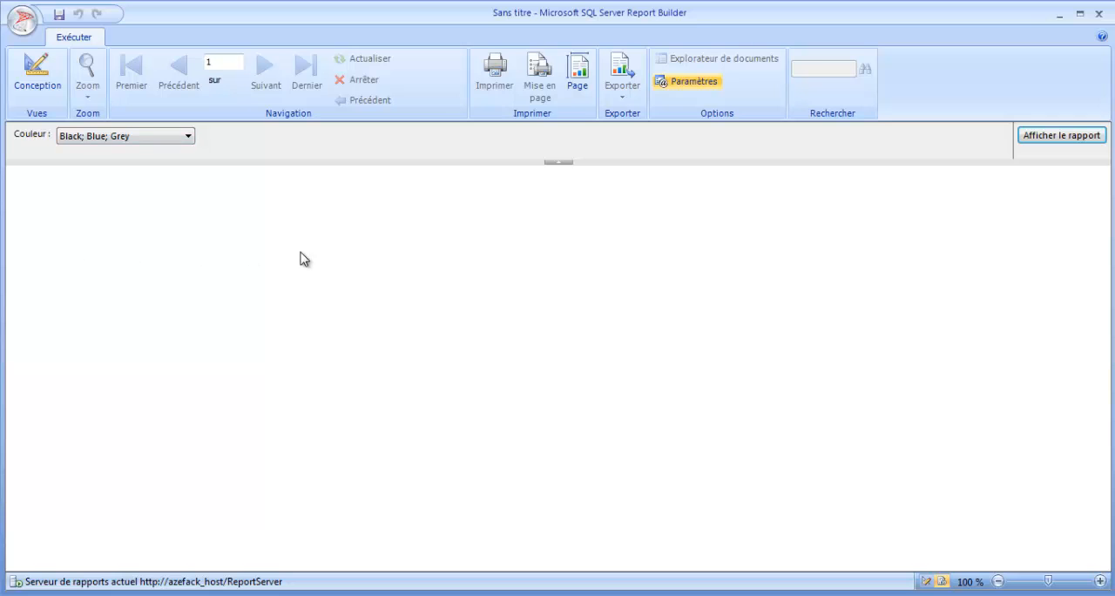
Step: Change the Couleur parameter selection to NA, Red, Silver, Silver/Black, White and Yellow
left_click(108, 139)
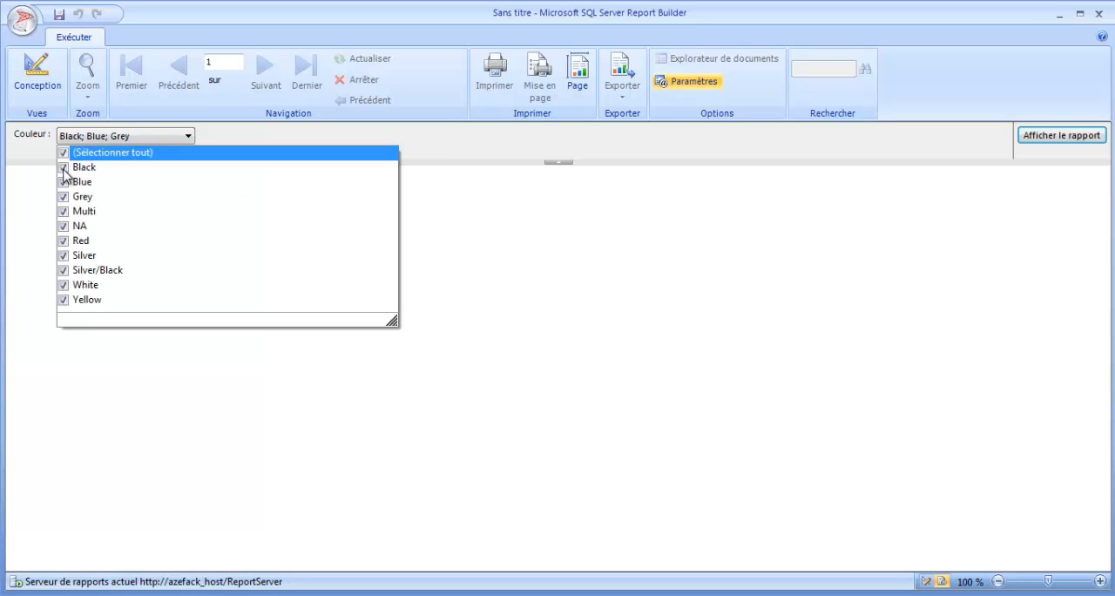
left_click(64, 300)
left_click(64, 285)
left_click(65, 270)
left_click(64, 256)
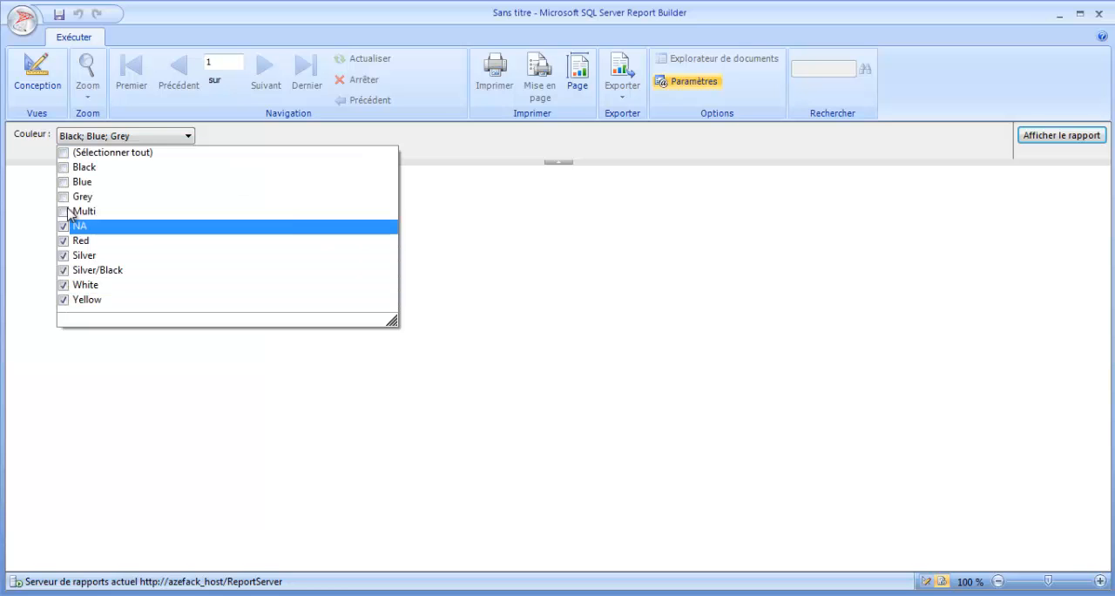
left_click(412, 223)
left_click(161, 136)
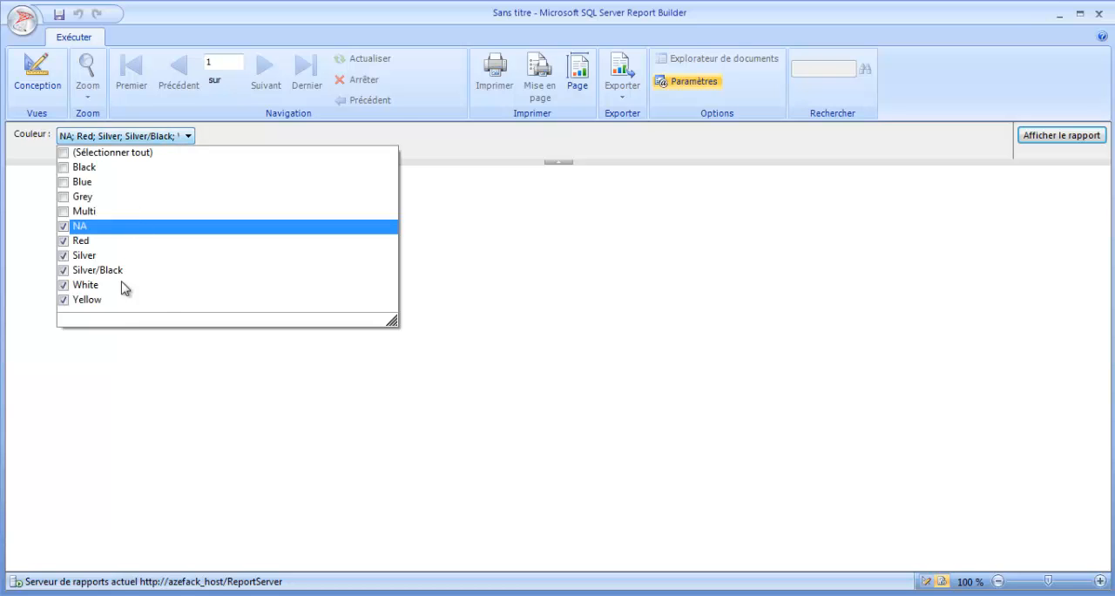
left_click(126, 390)
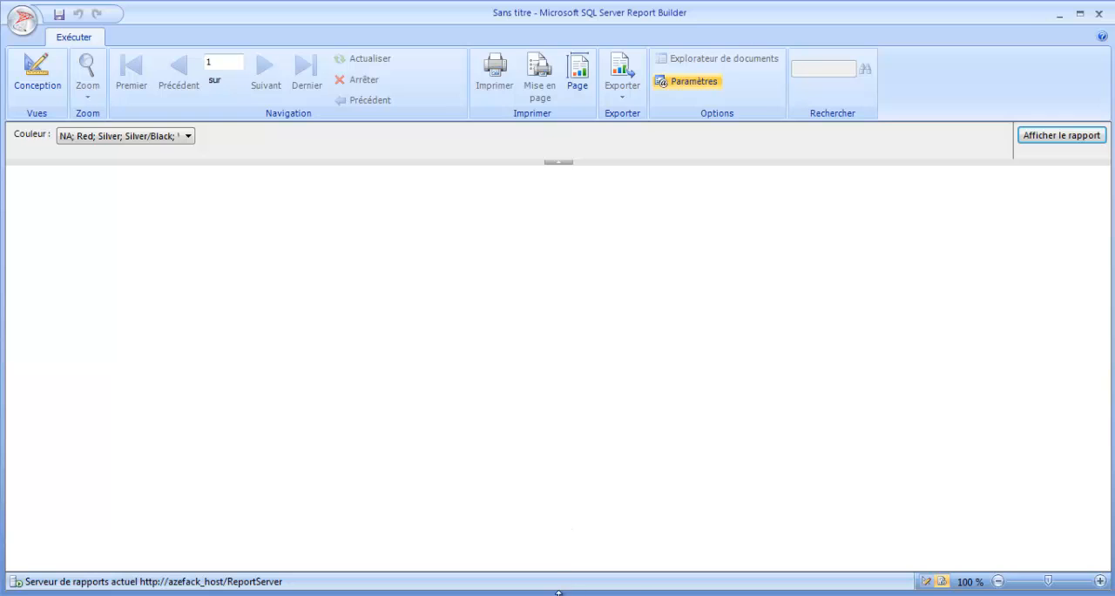
Step: Switch to SQL Server Management Studio with the spr_ProductColor procedure script open
left_click(542, 595)
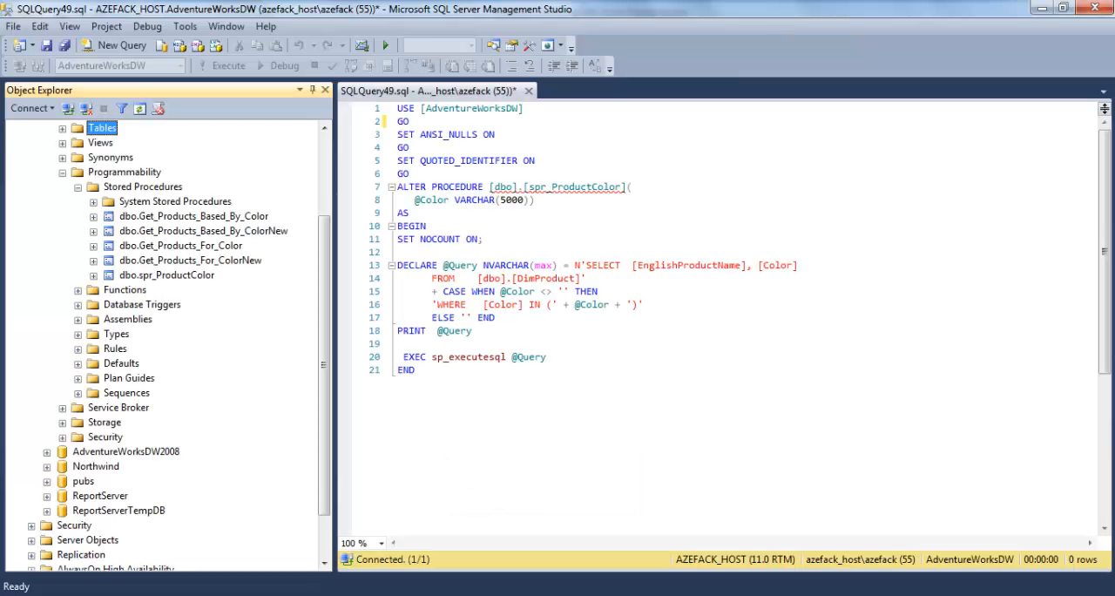
left_click(543, 356)
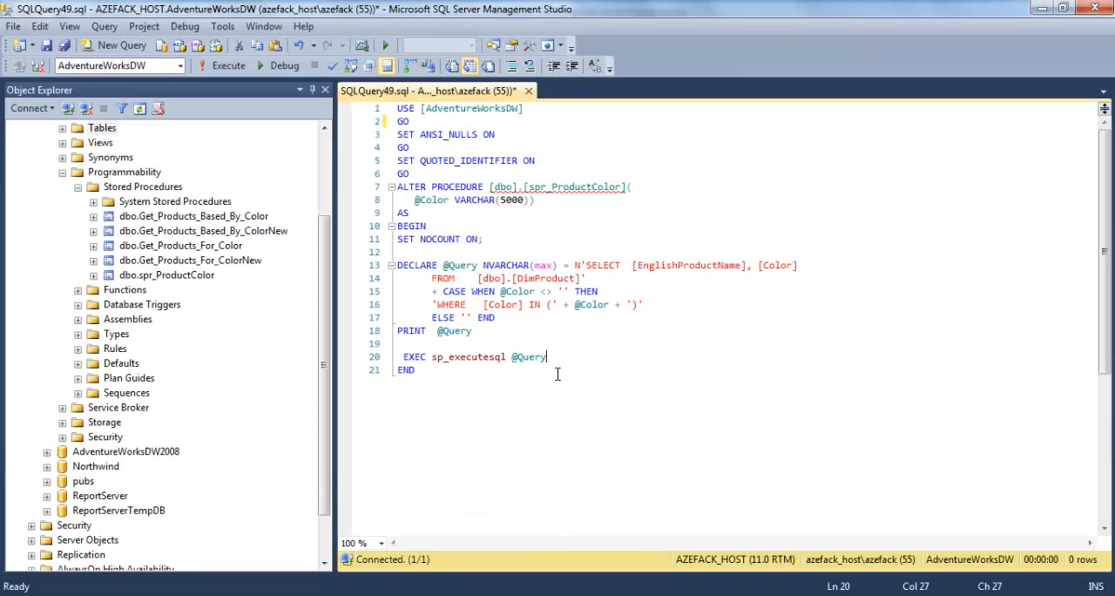
right_click(177, 277)
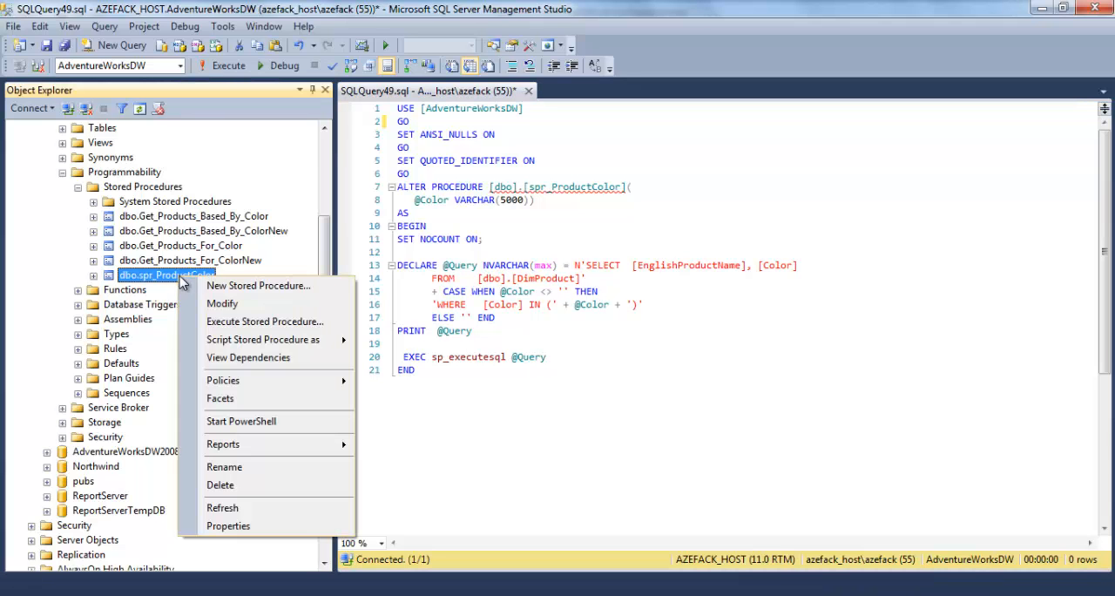
left_click(266, 323)
left_click(814, 168)
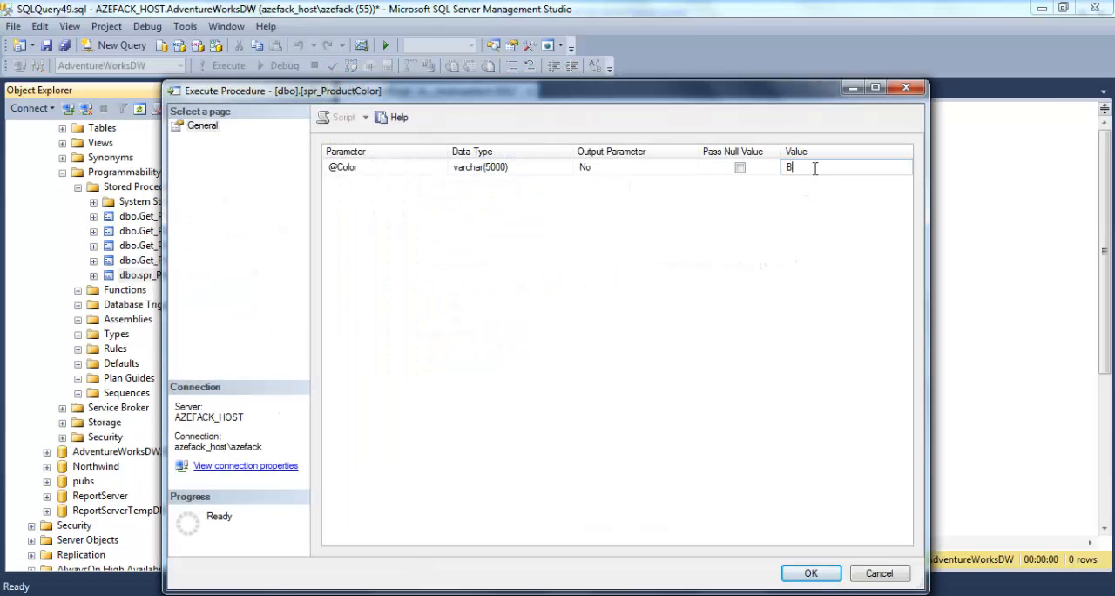
left_click(905, 87)
right_click(149, 275)
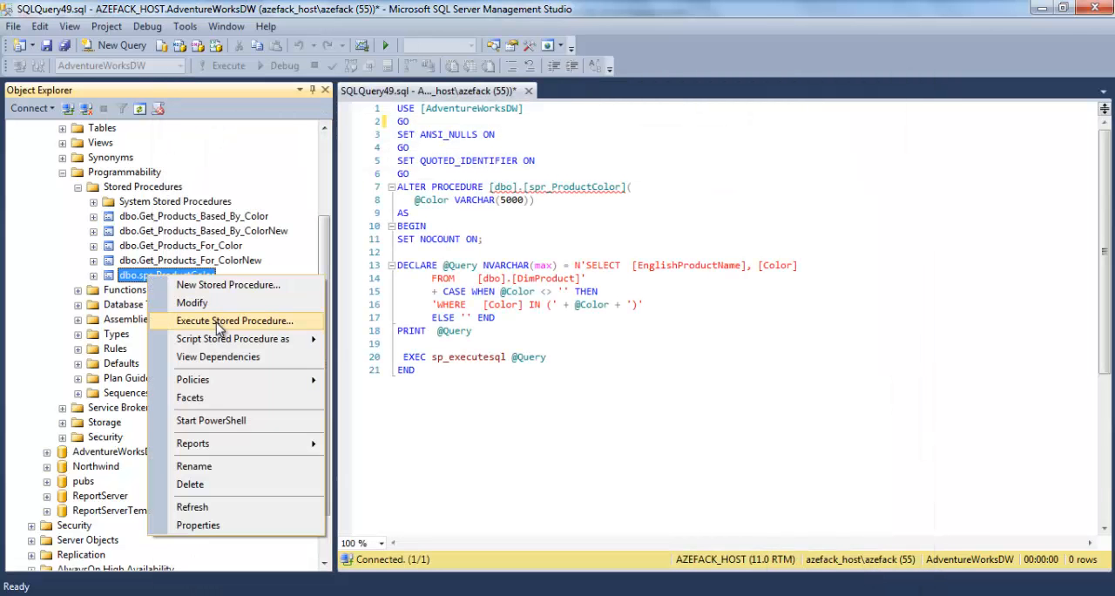
left_click(218, 321)
left_click(834, 166)
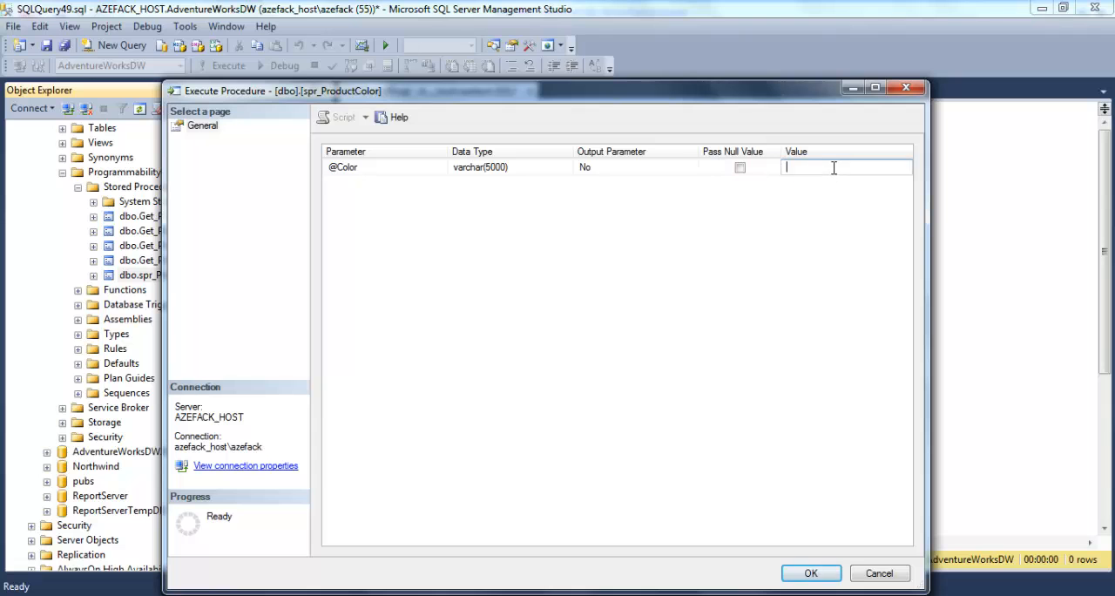
left_click(359, 171)
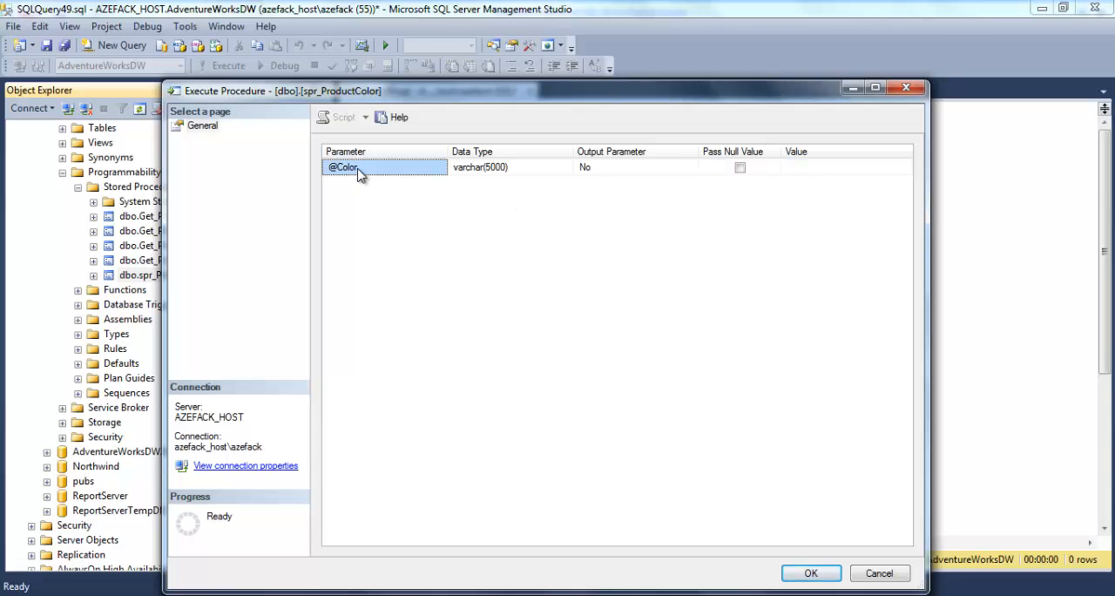
left_click(510, 170)
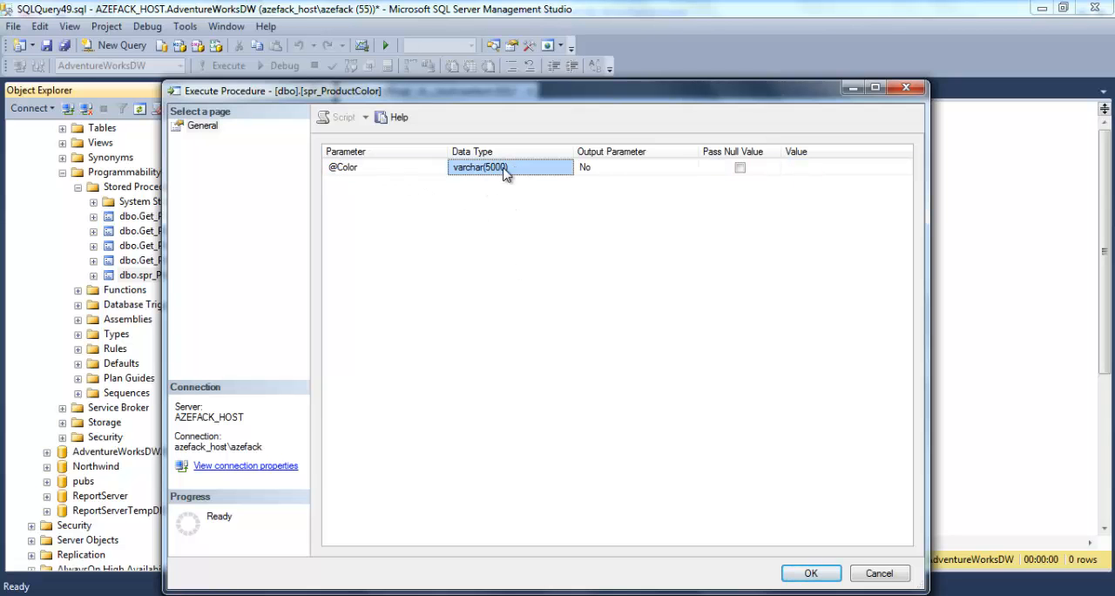
left_click(815, 167)
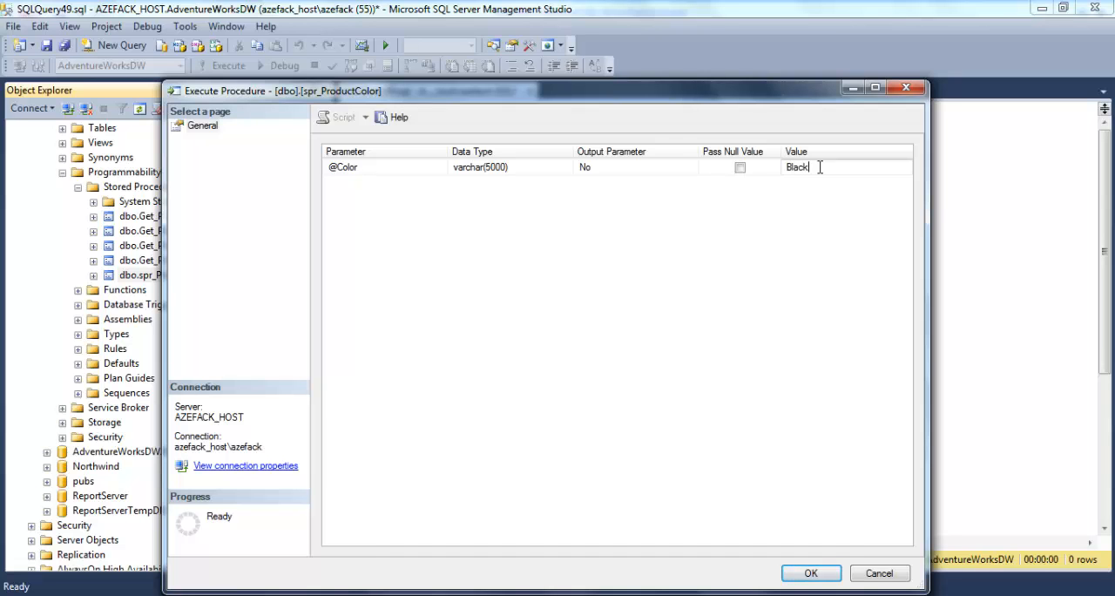
left_click_drag(840, 172, 771, 160)
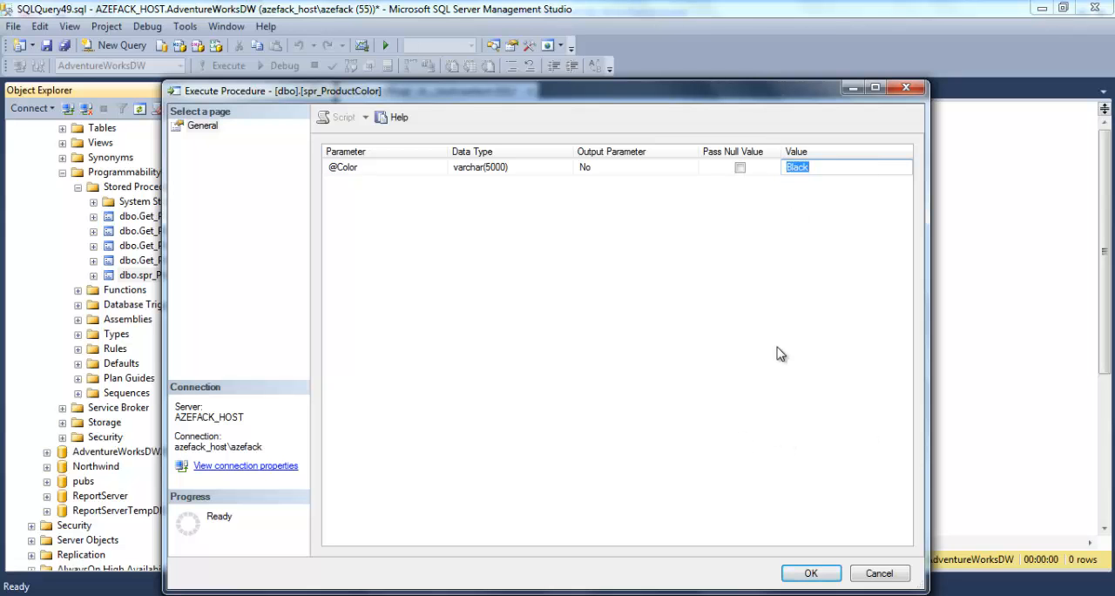
left_click(810, 574)
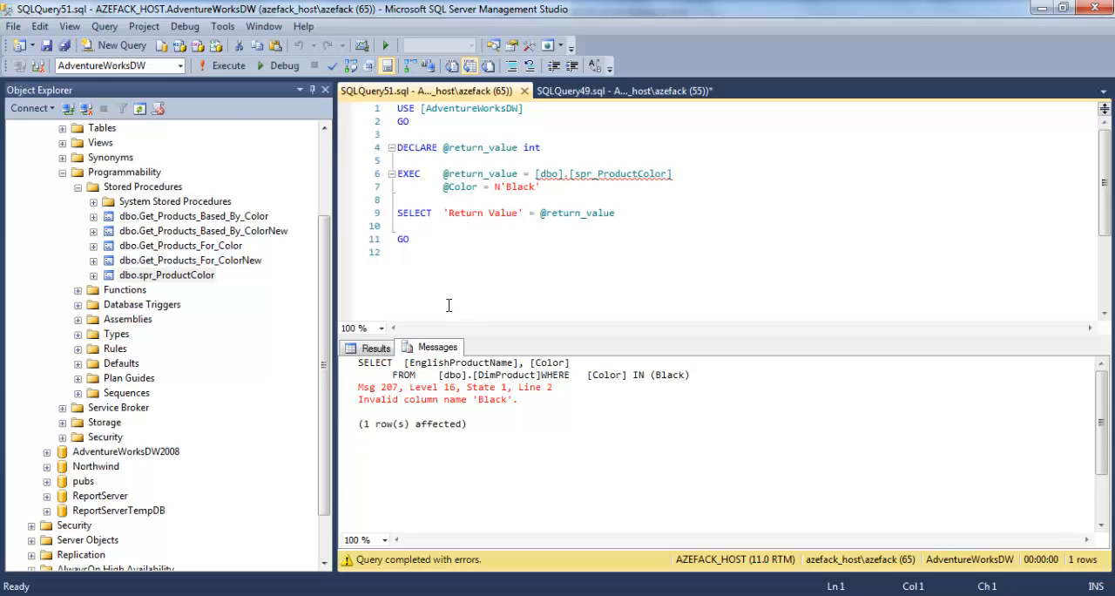
left_click(575, 91)
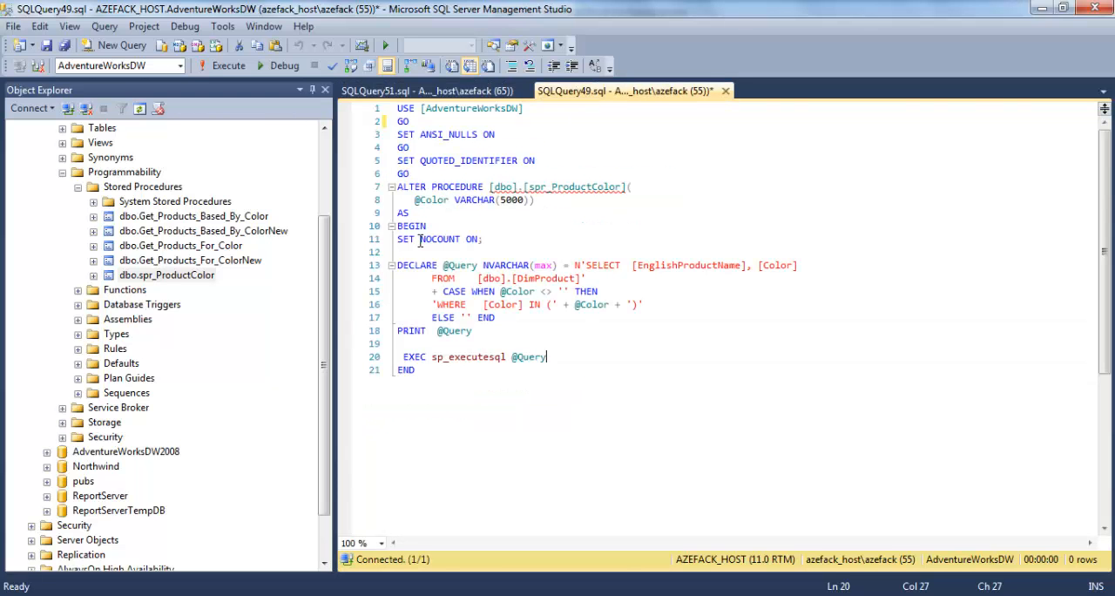
double_click(453, 331)
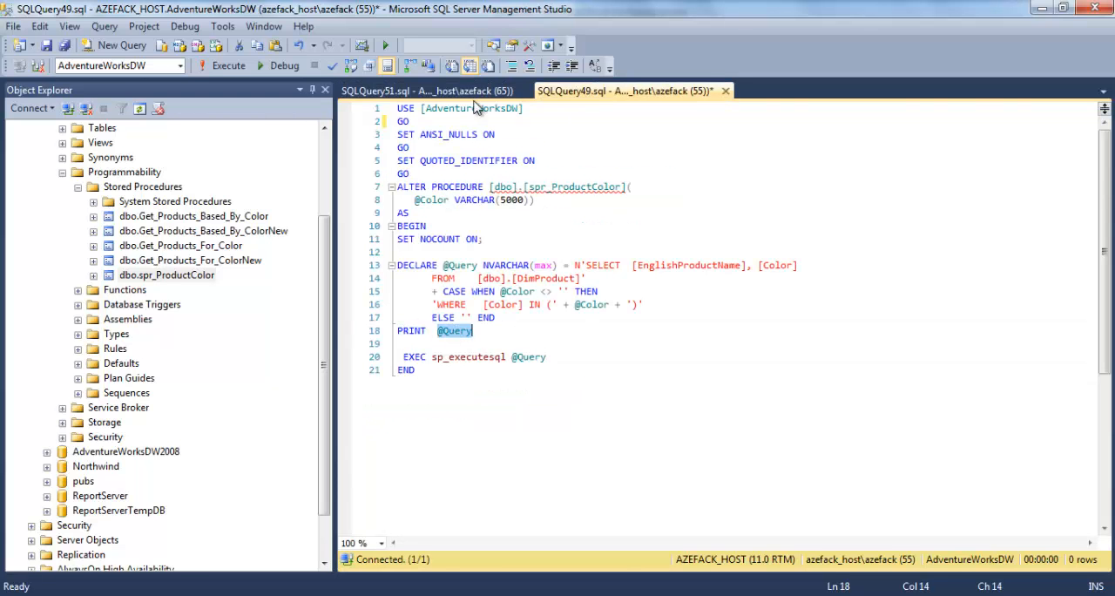
left_click(477, 92)
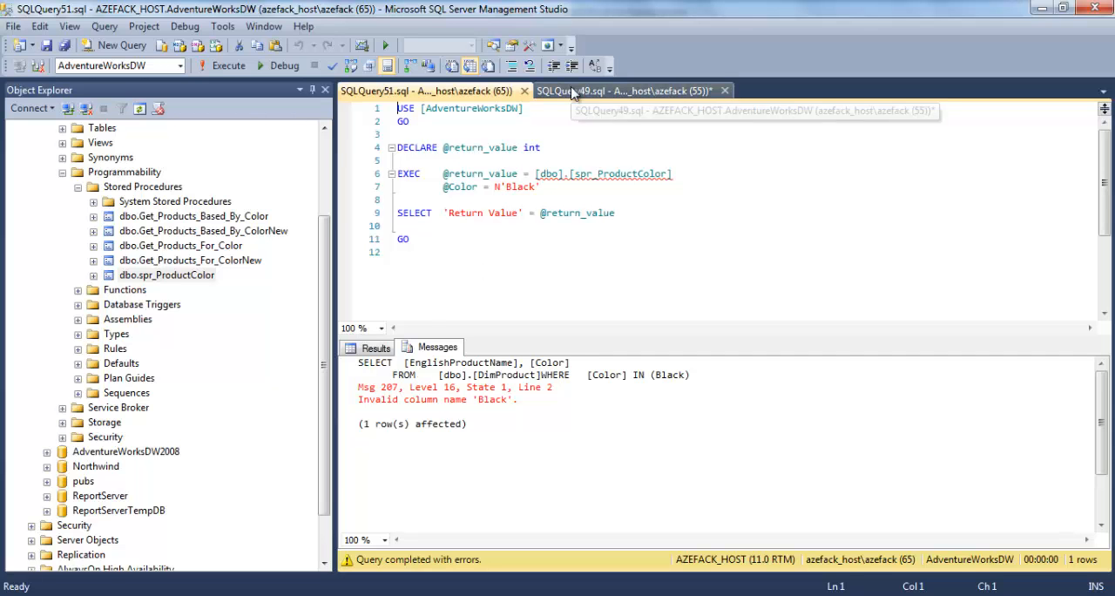
left_click(575, 92)
left_click(477, 91)
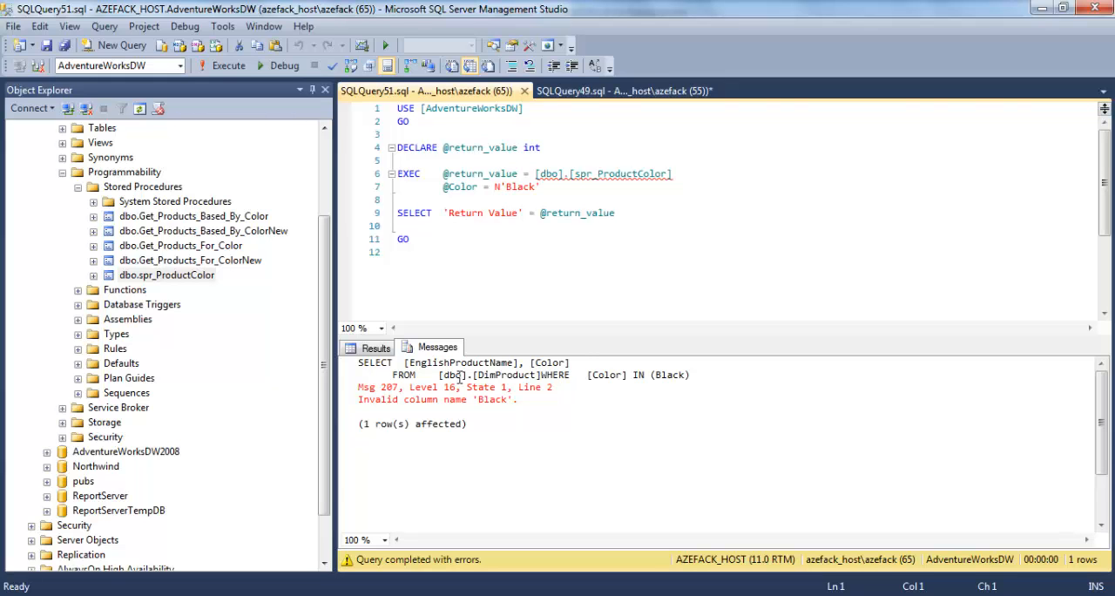
double_click(666, 376)
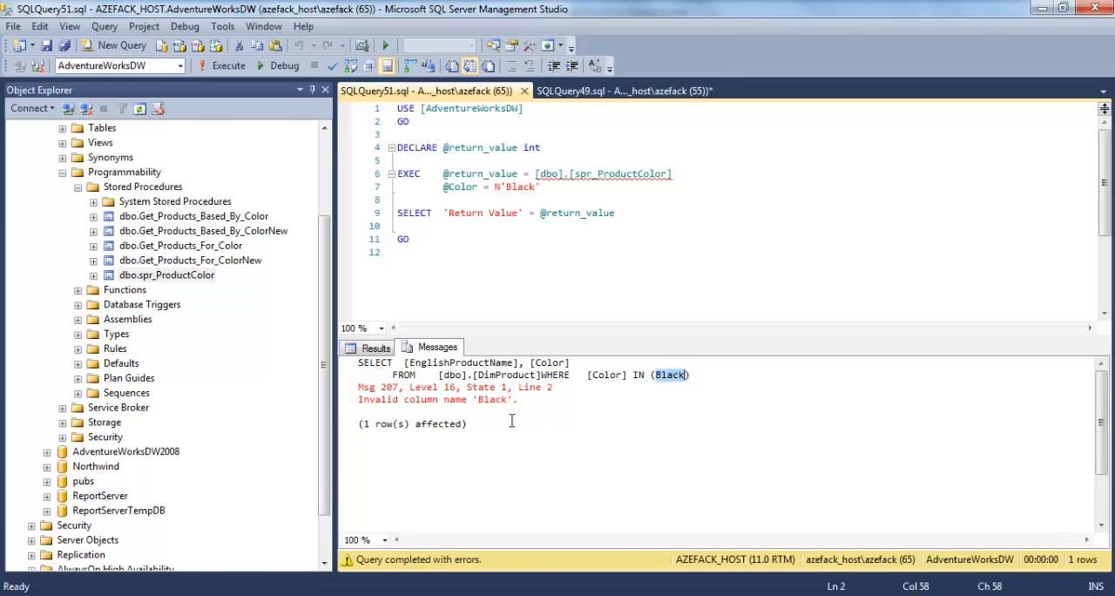
left_click(676, 384)
double_click(674, 380)
left_click(524, 91)
left_click(189, 277)
right_click(188, 277)
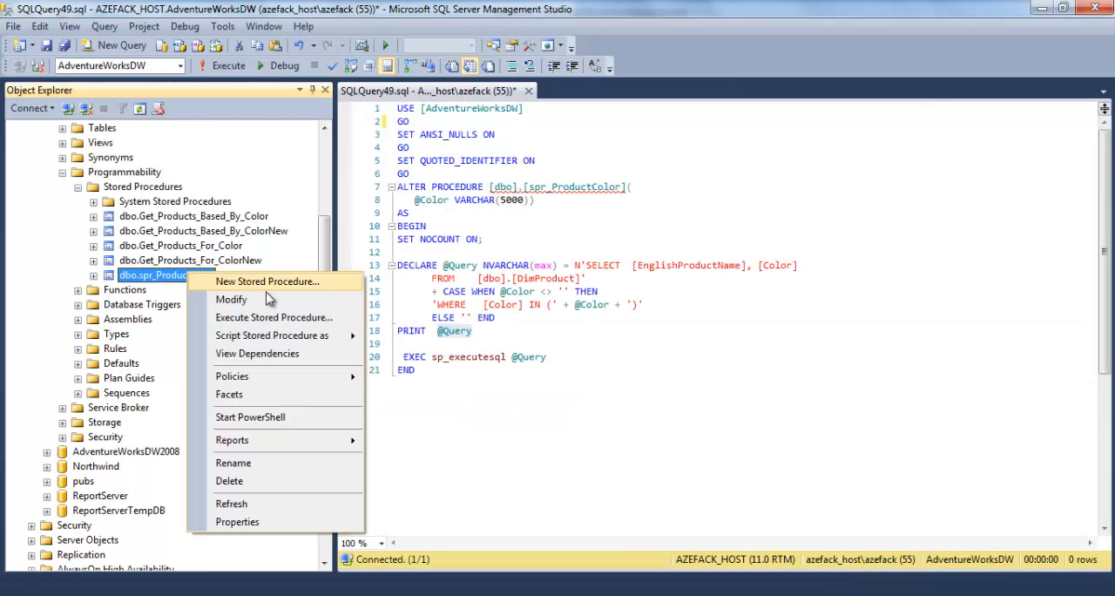
left_click(261, 314)
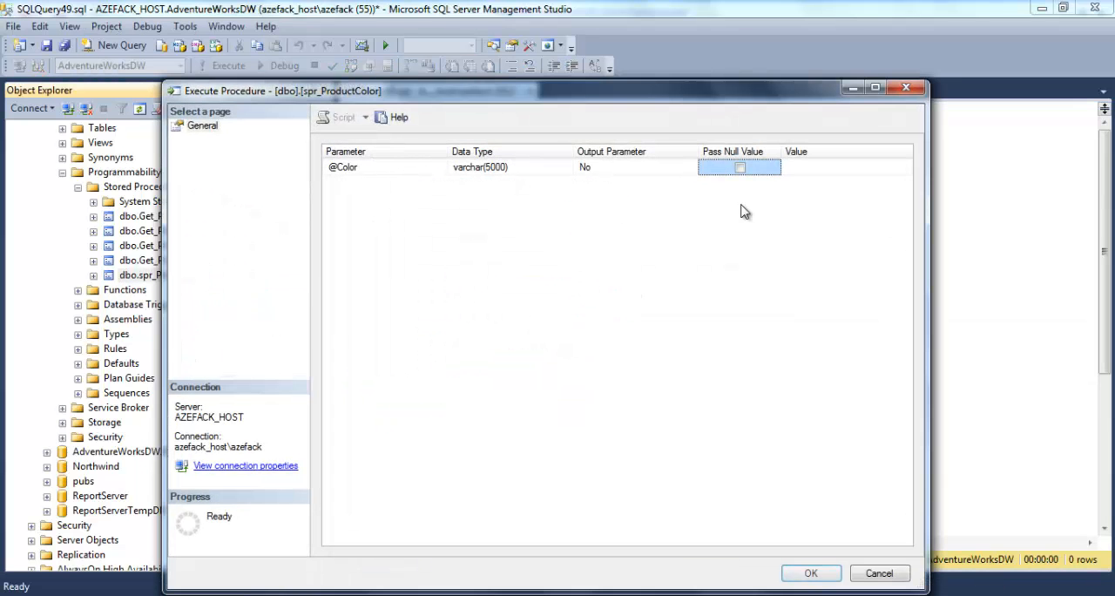
left_click(811, 167)
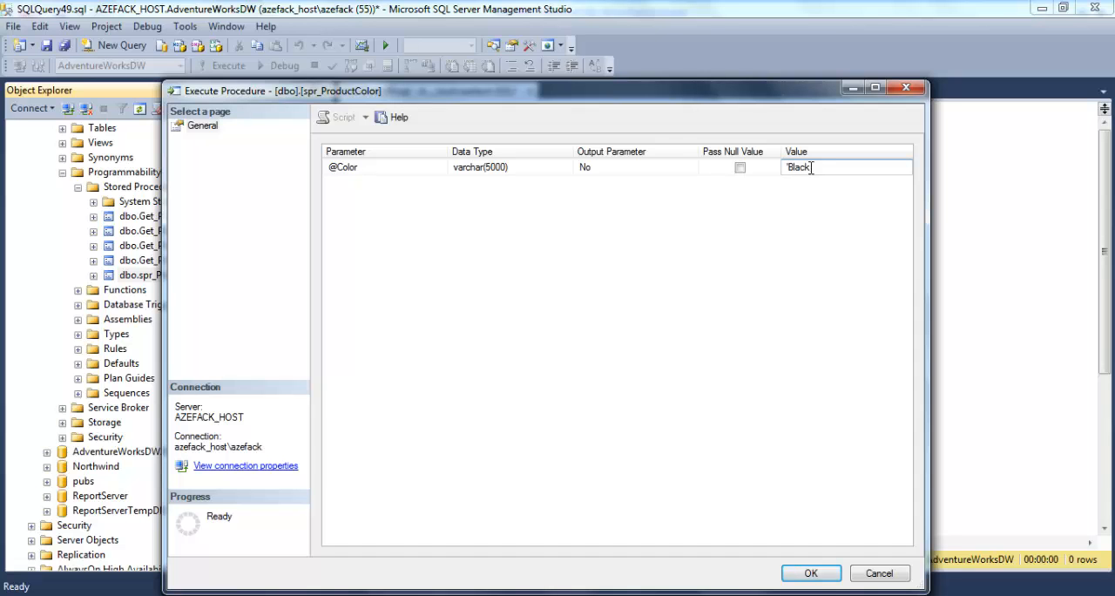
left_click_drag(822, 167, 738, 169)
left_click(850, 169)
left_click(810, 572)
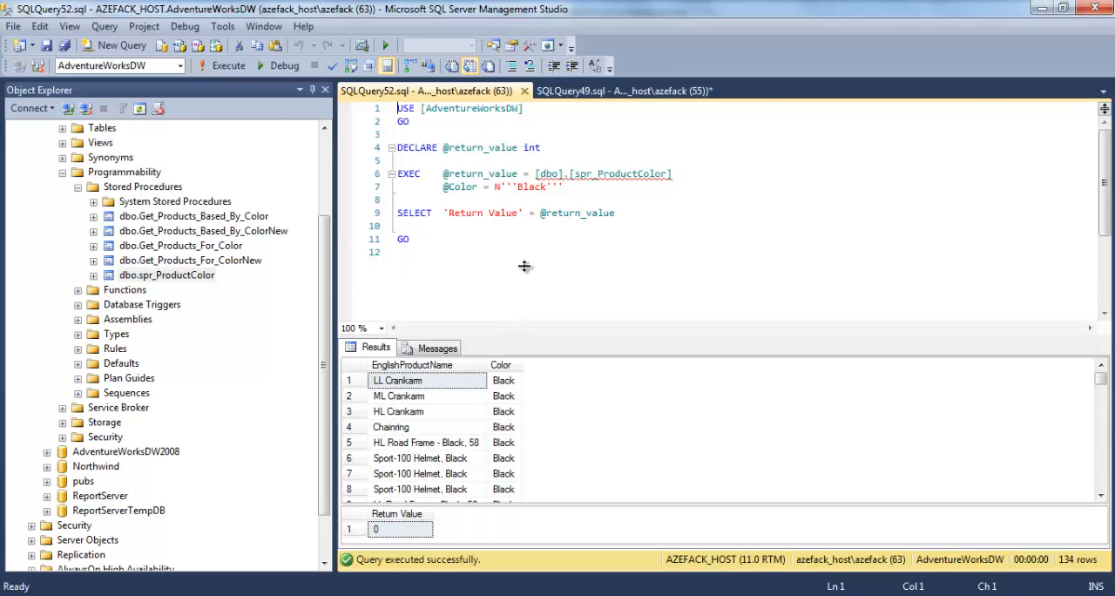
Step: Examine the generated SELECT statement in the execution messages, especially the quoted color in its IN clause
left_click_drag(525, 266, 524, 263)
left_click(446, 273)
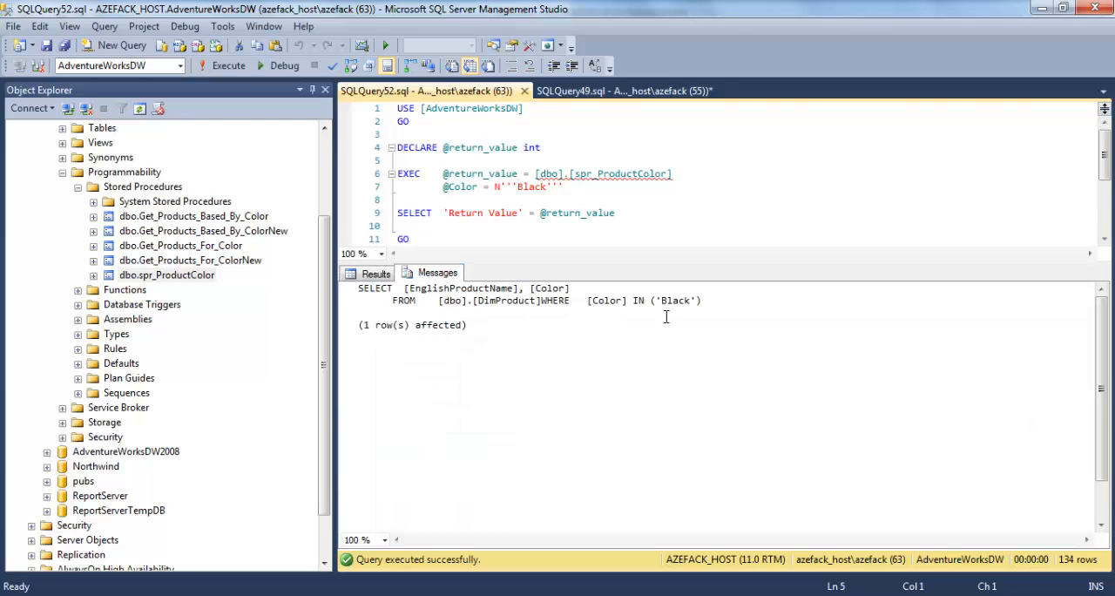
left_click_drag(359, 289, 395, 289)
double_click(424, 288)
left_click(470, 300)
double_click(686, 301)
left_click_drag(527, 265, 519, 309)
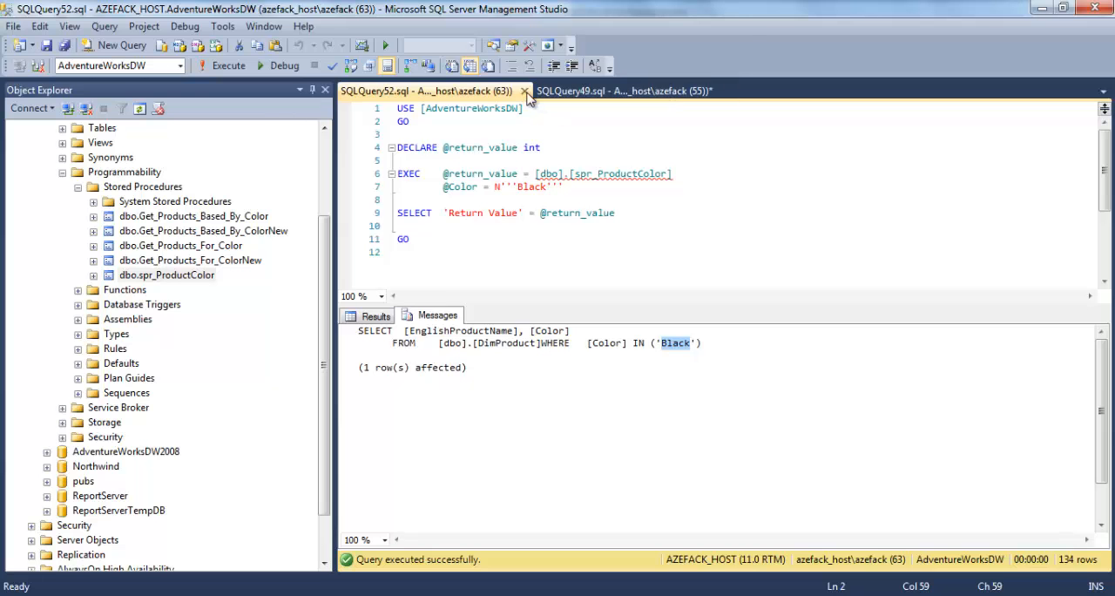
left_click(523, 90)
right_click(188, 276)
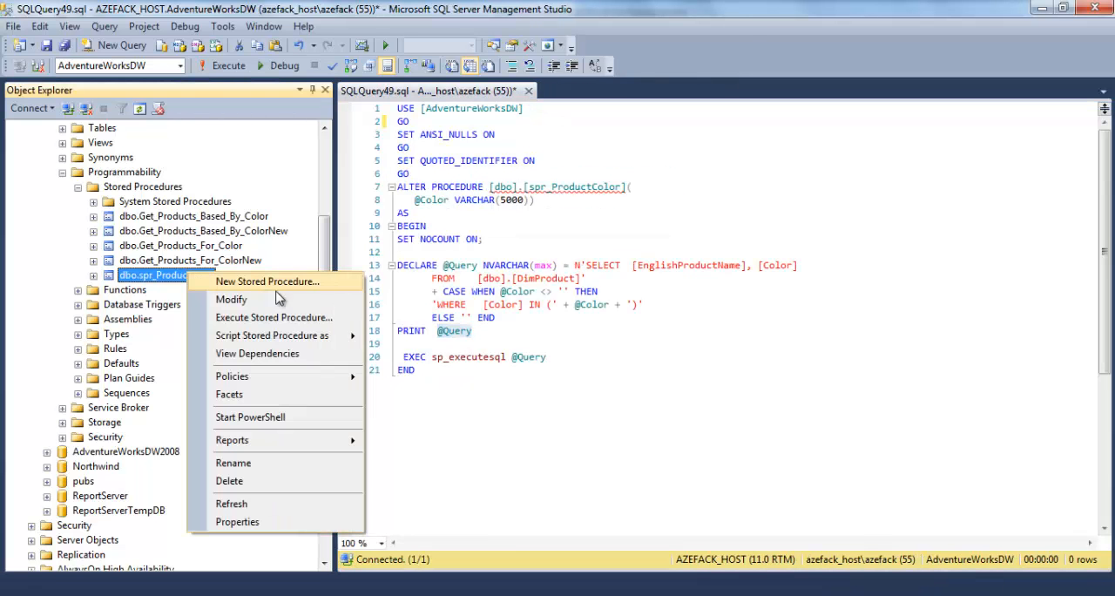
left_click(286, 319)
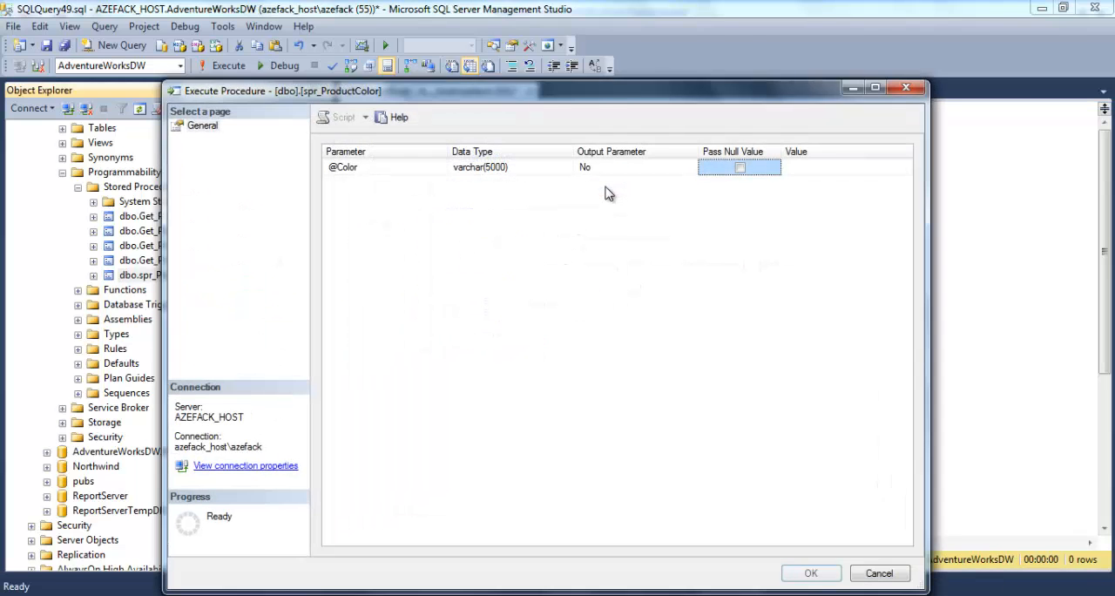
left_click(815, 169)
type("'Black','Red")
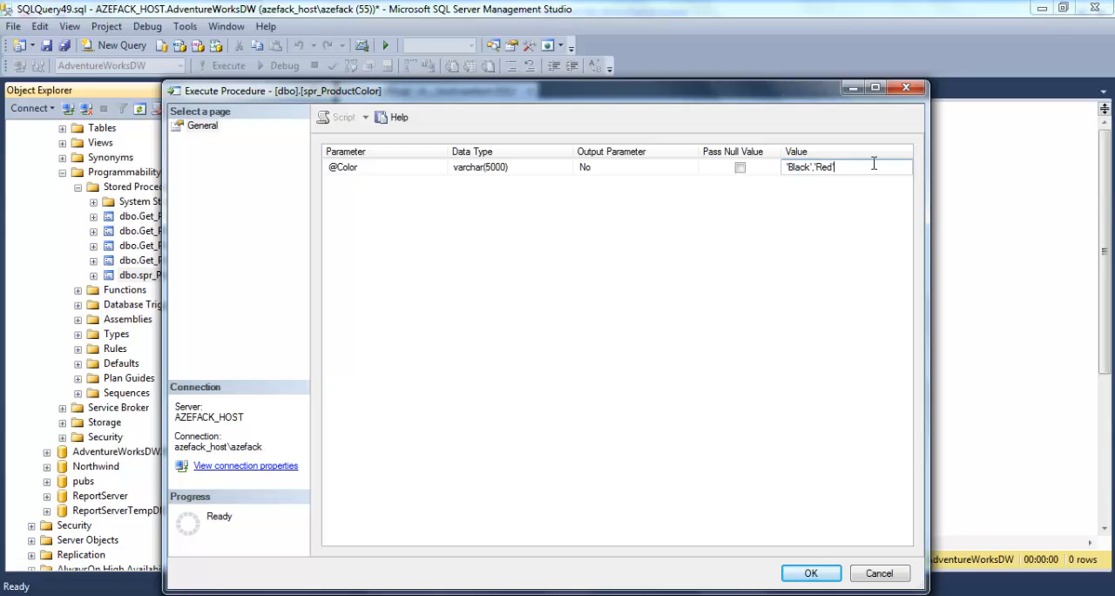
left_click(810, 572)
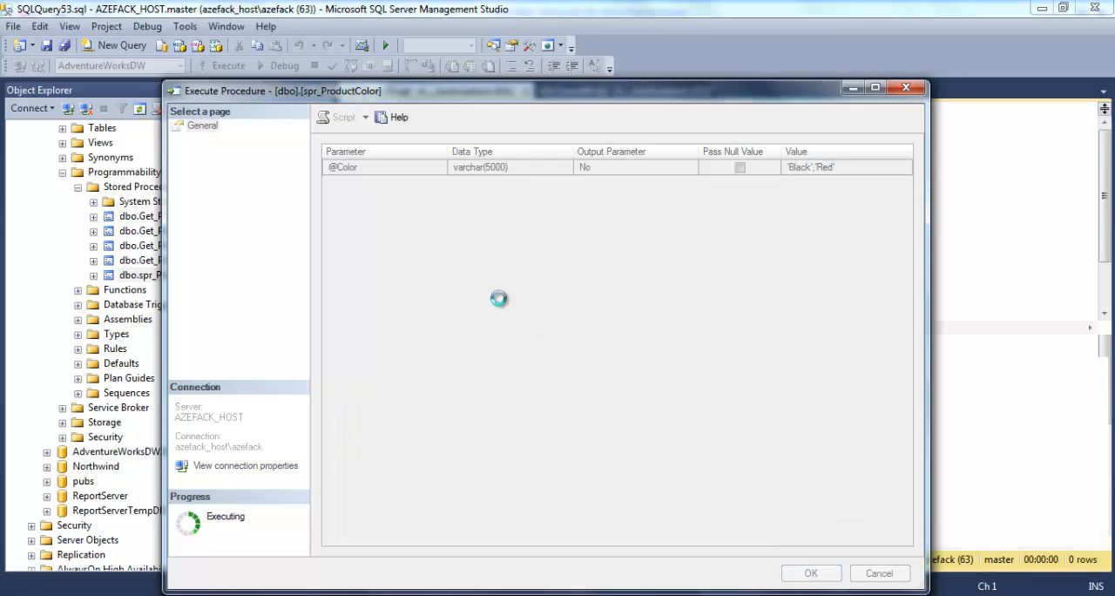
Step: Examine the generated SELECT statement in the messages and how its IN clause quotes and separates the two colors
left_click_drag(509, 338, 510, 301)
left_click(451, 313)
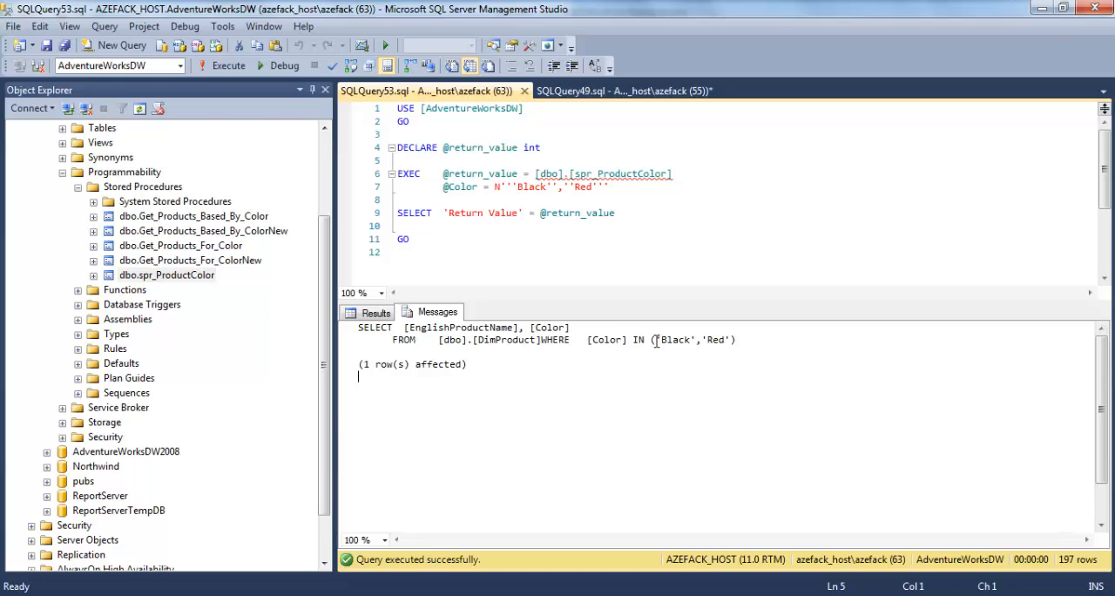
triple_click(575, 328)
left_click(547, 344)
left_click_drag(737, 339, 355, 328)
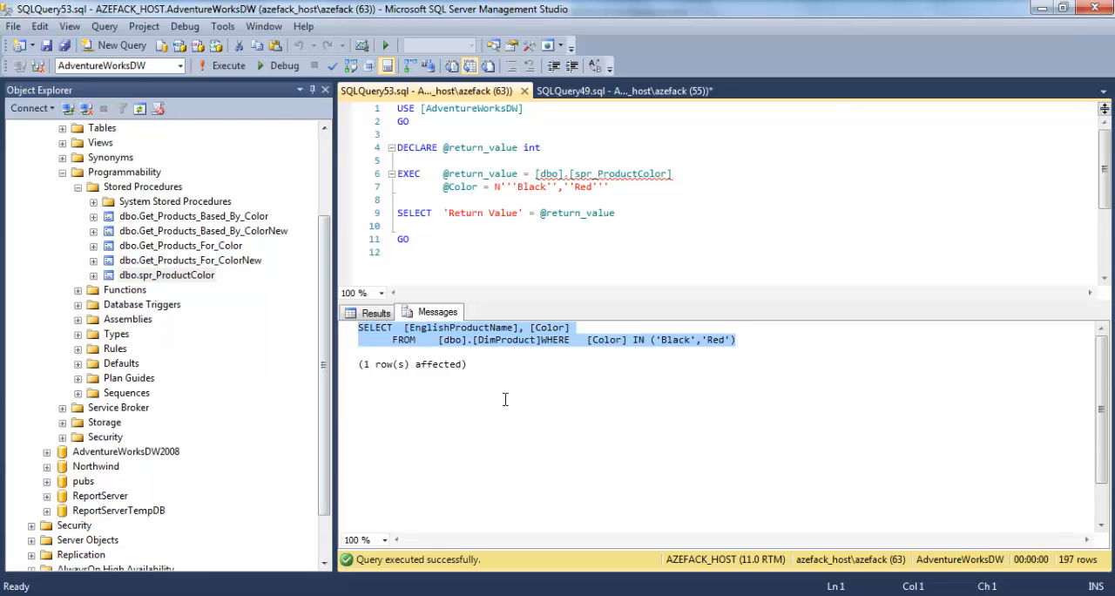
left_click(639, 400)
left_click_drag(650, 340, 747, 339)
left_click(716, 357)
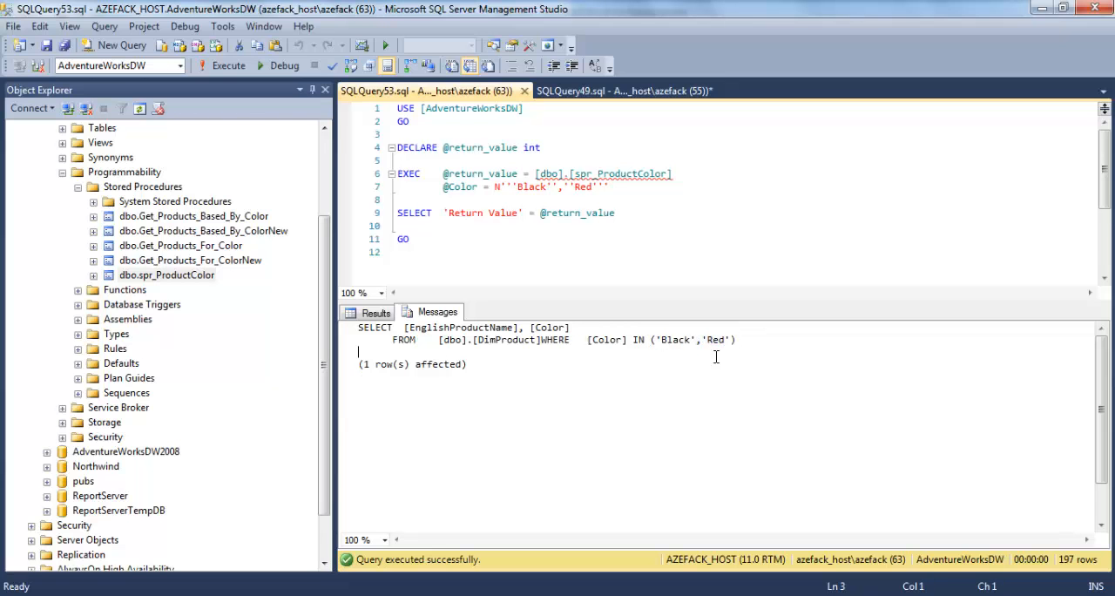
left_click_drag(658, 340, 692, 340)
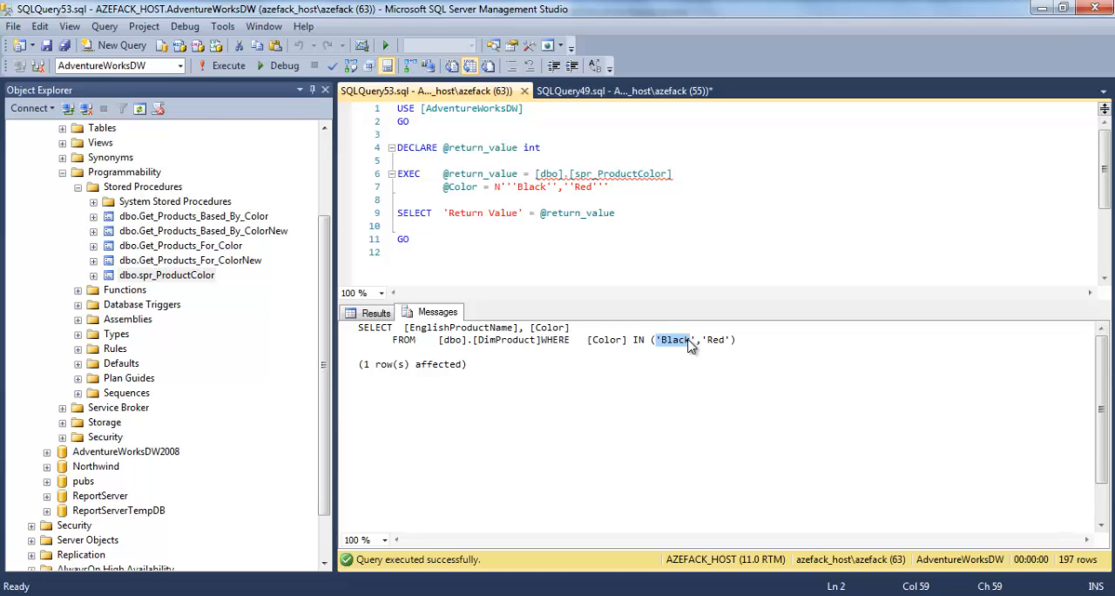
left_click(660, 341)
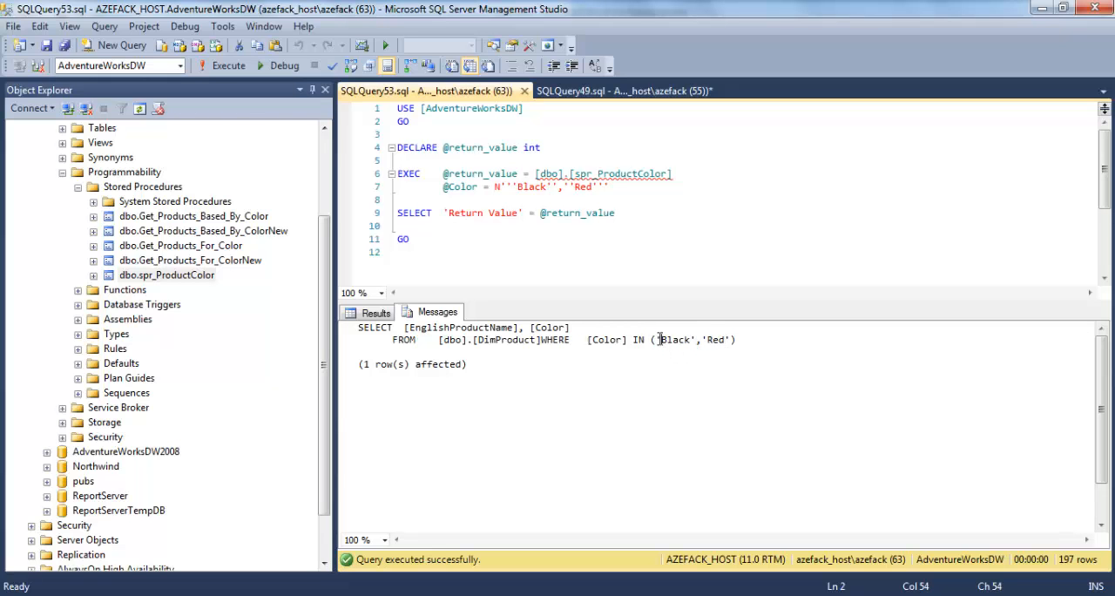
left_click_drag(651, 340, 747, 340)
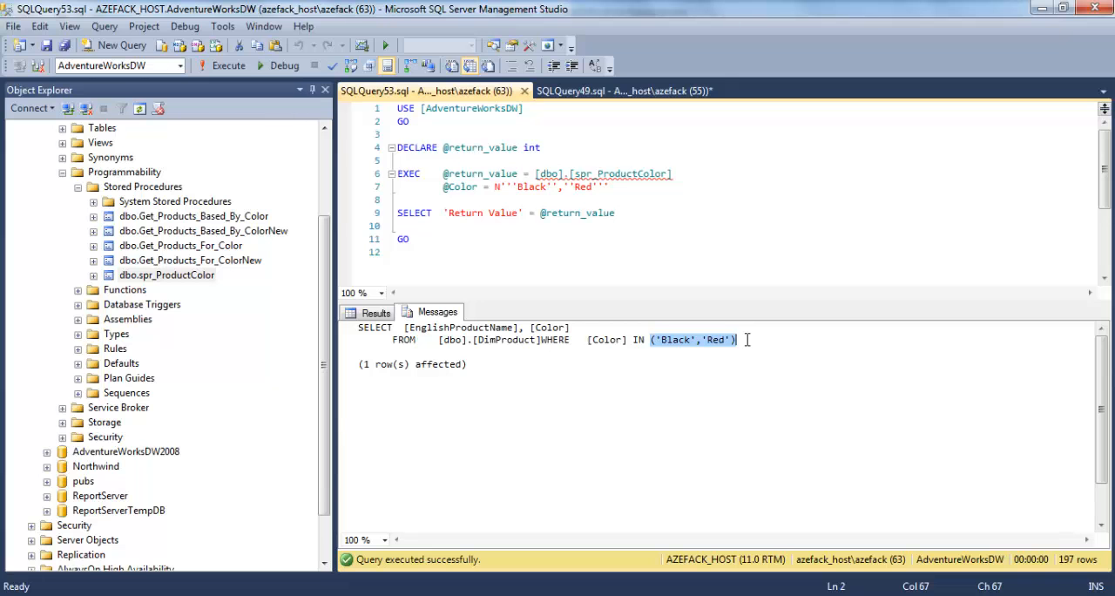
left_click(633, 277)
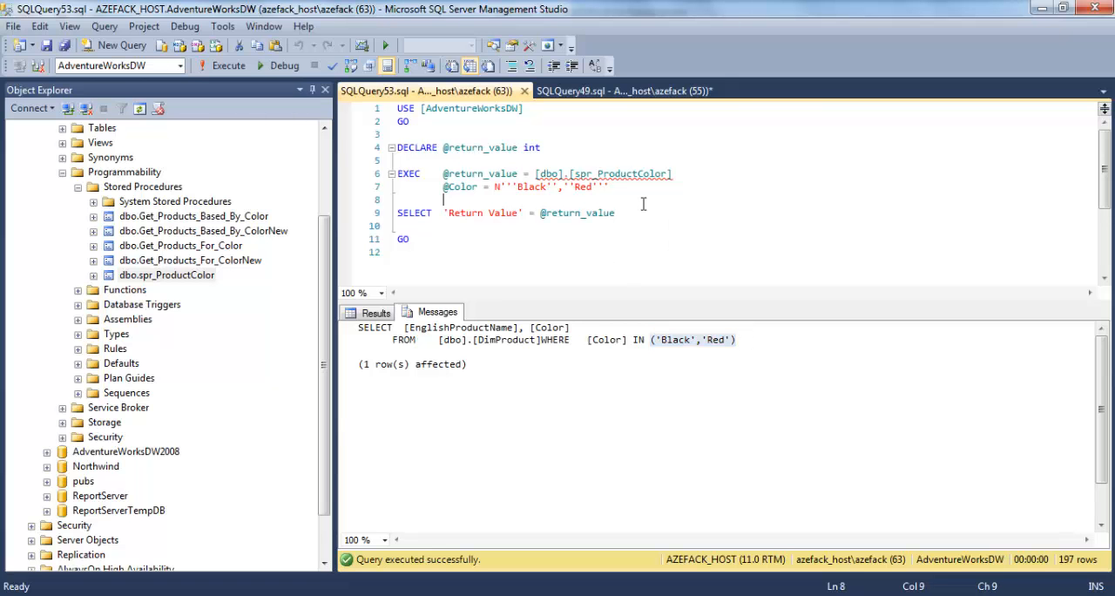
left_click(606, 91)
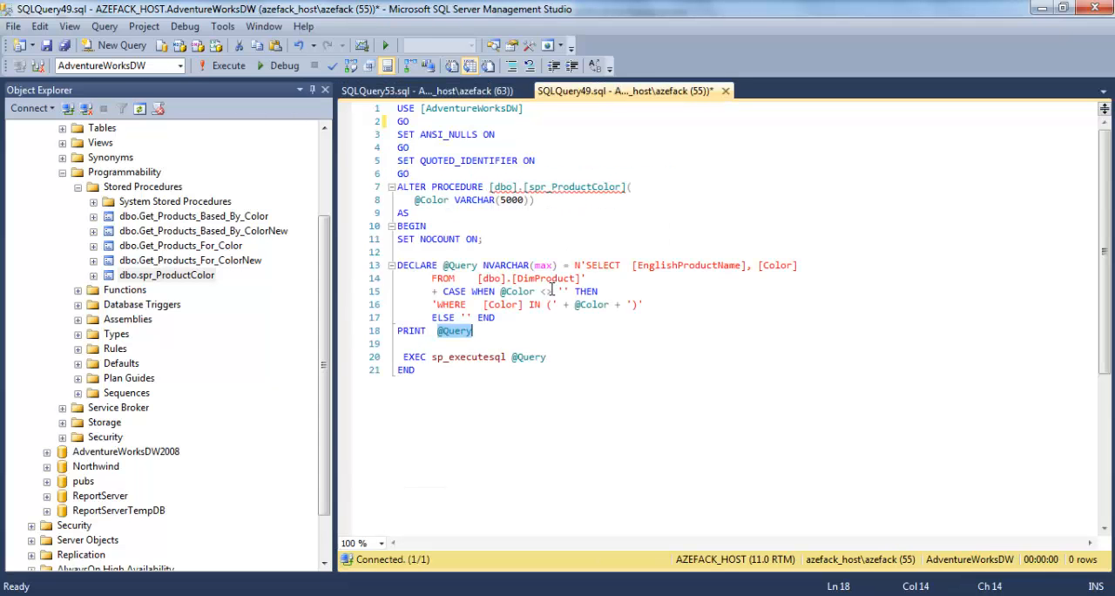
left_click(503, 90)
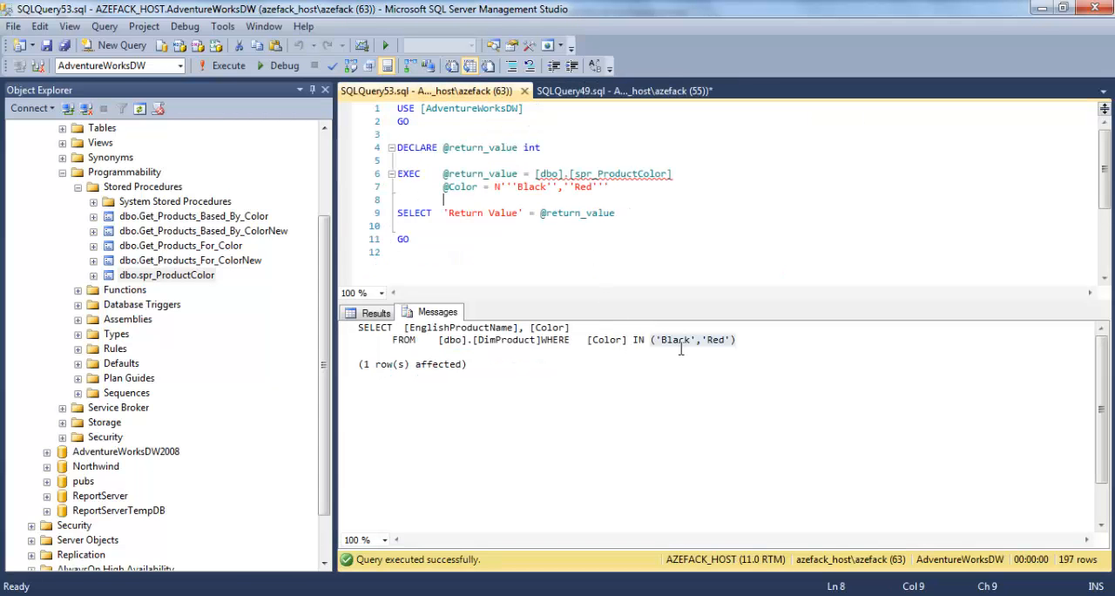
left_click_drag(650, 338, 760, 338)
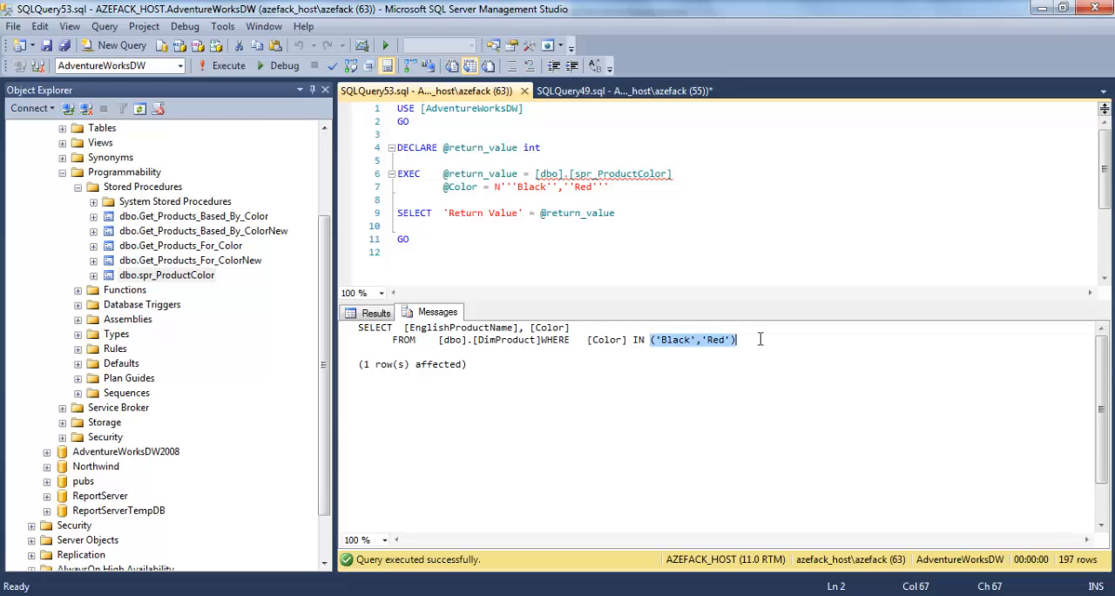
double_click(679, 339)
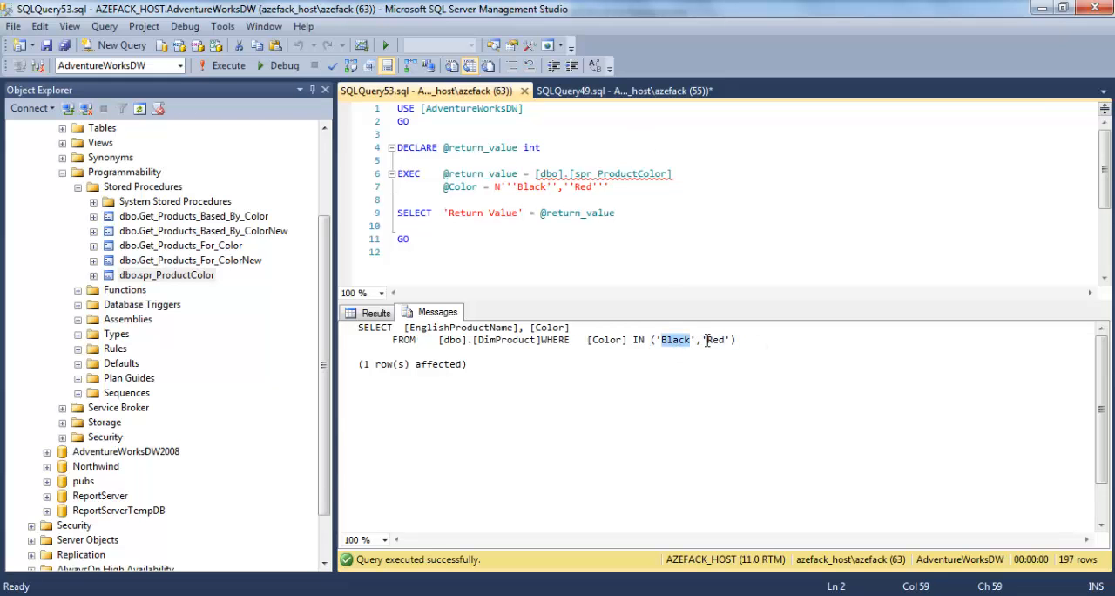
double_click(714, 340)
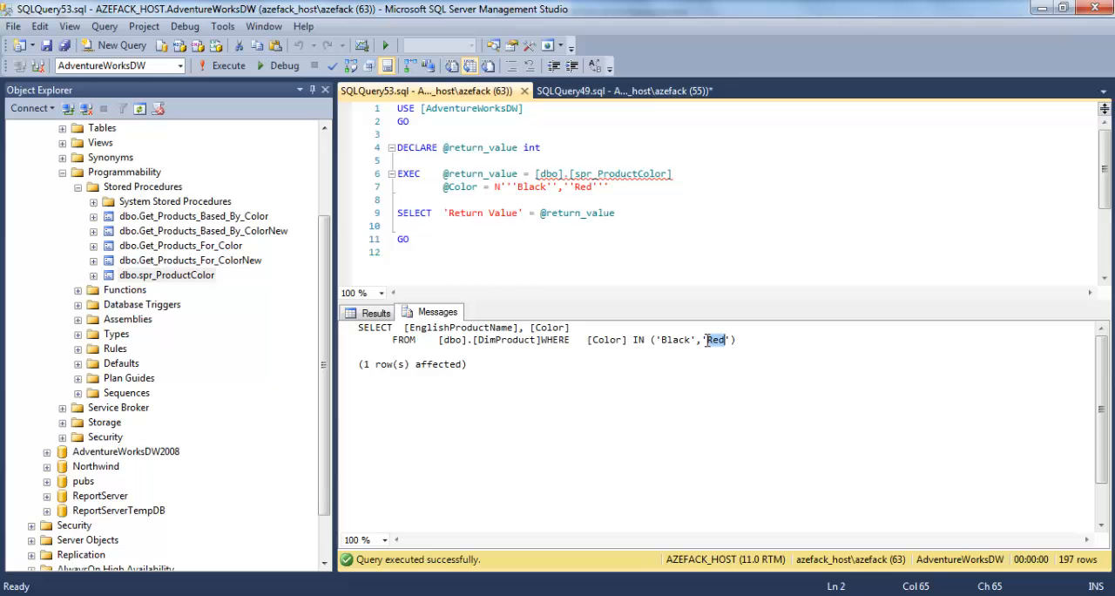
left_click(651, 93)
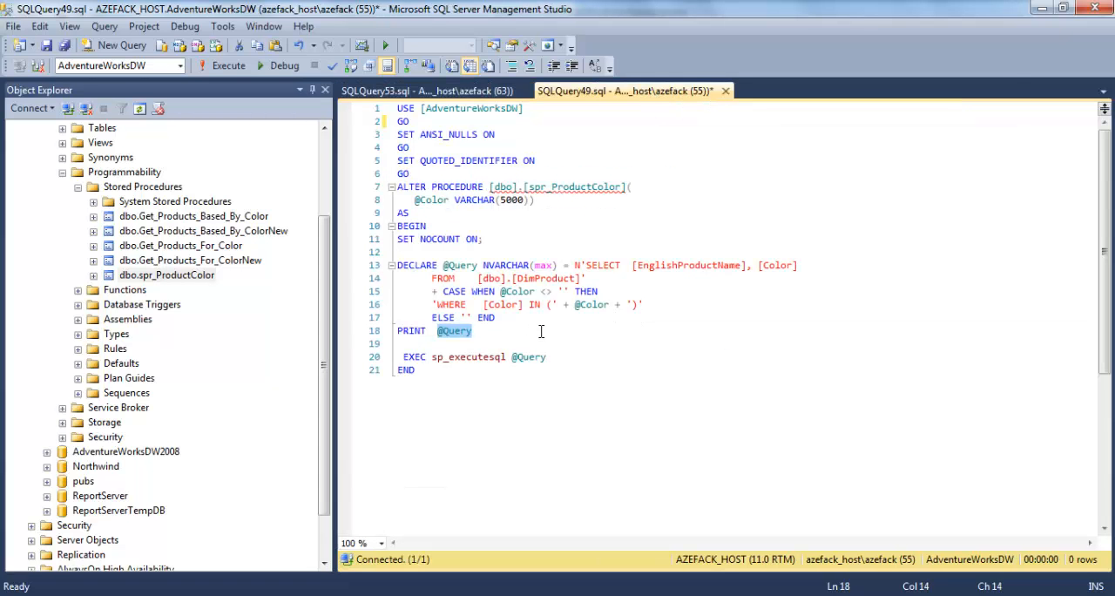
left_click_drag(442, 265, 479, 330)
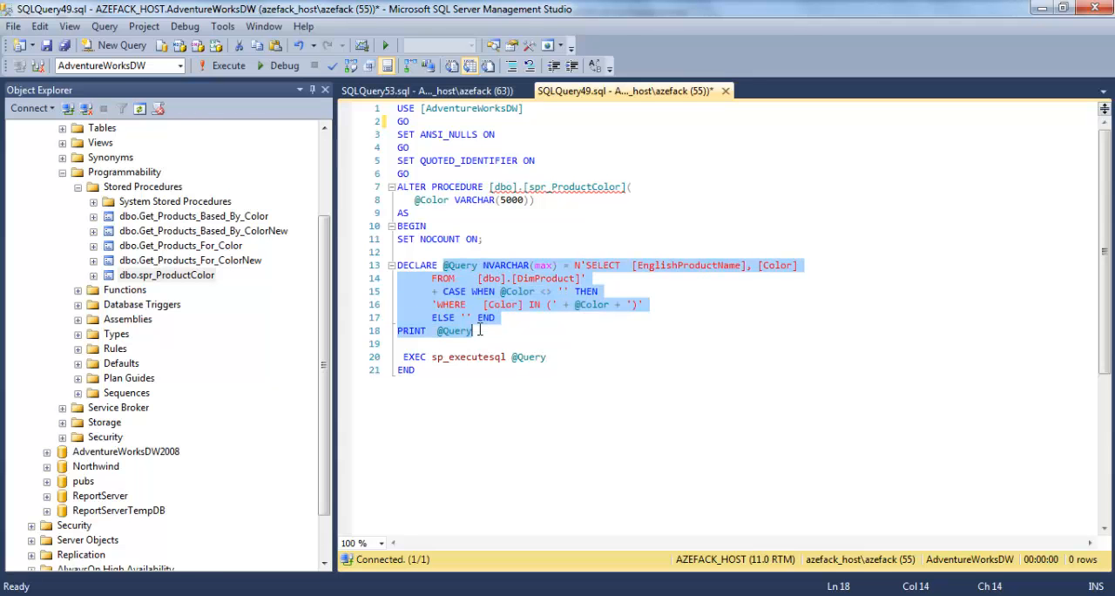
left_click(484, 92)
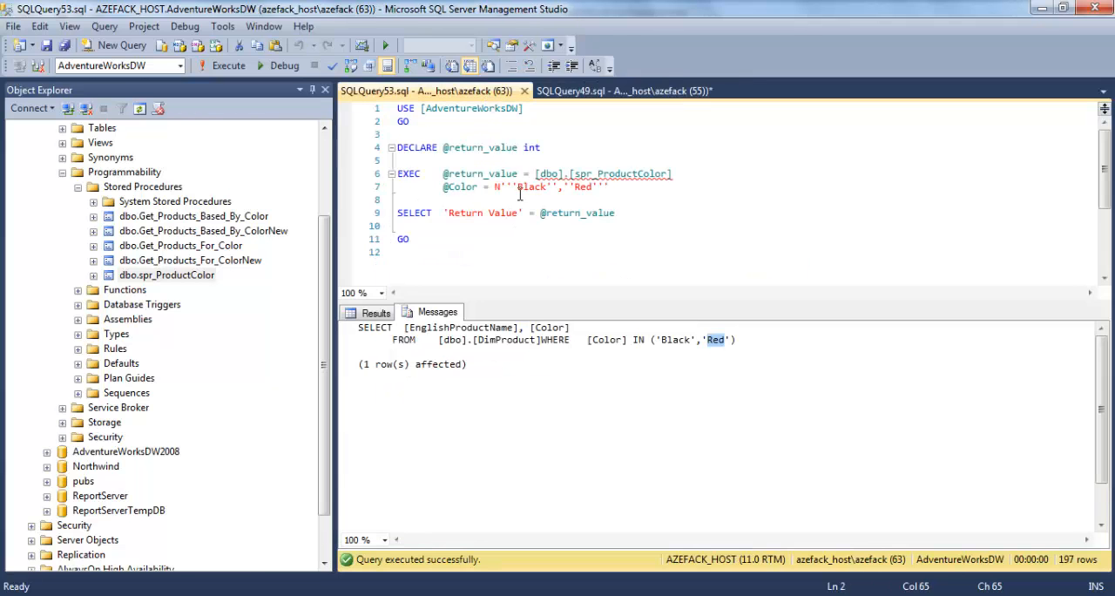
left_click_drag(495, 187, 617, 189)
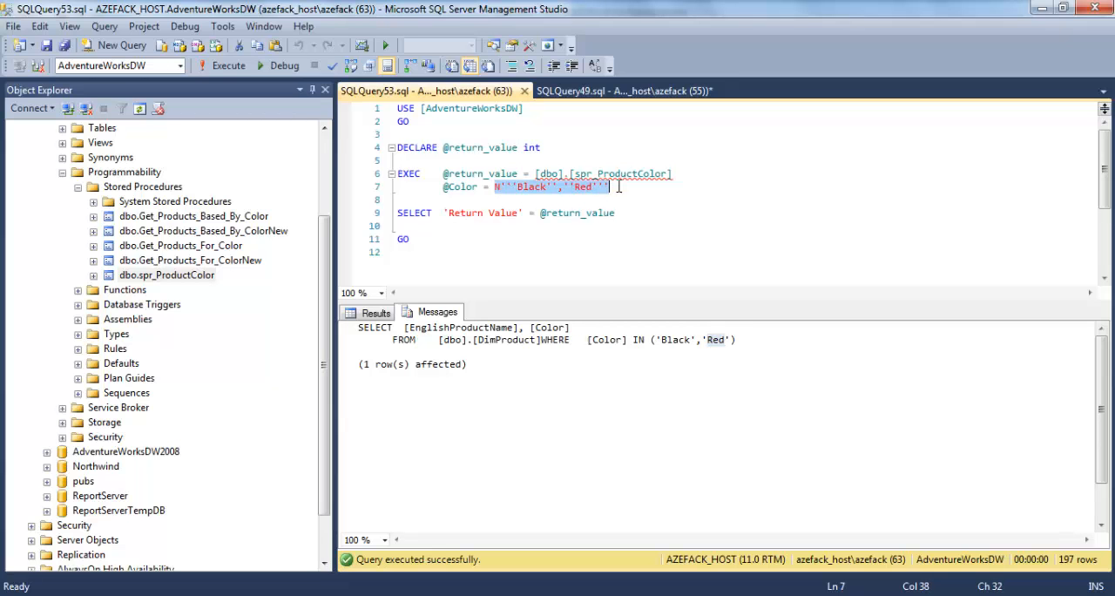
left_click(618, 190)
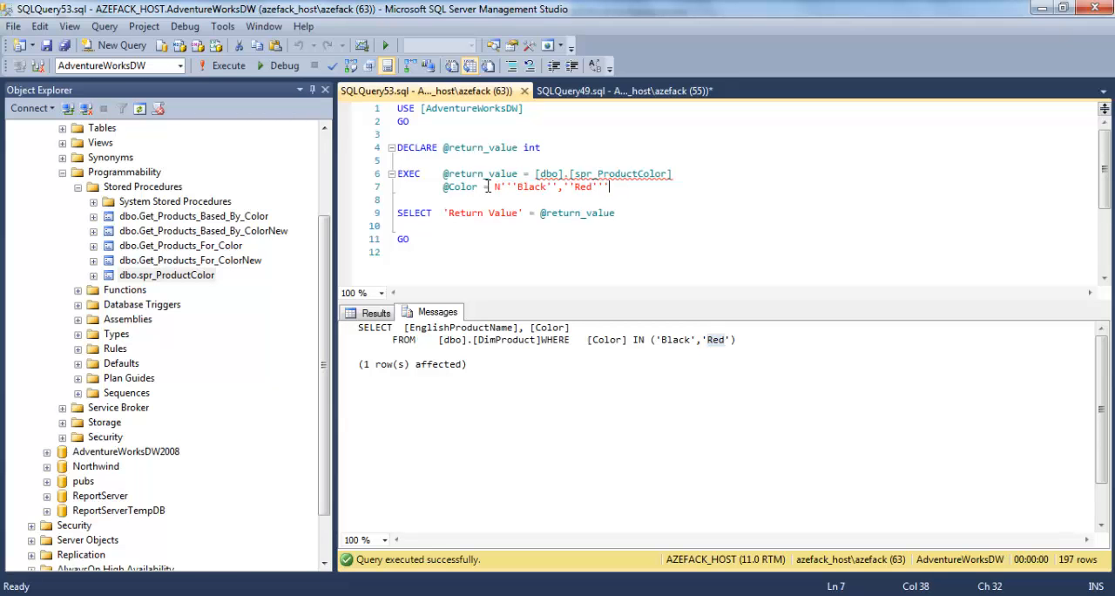
left_click_drag(494, 186, 506, 187)
left_click(587, 91)
double_click(468, 366)
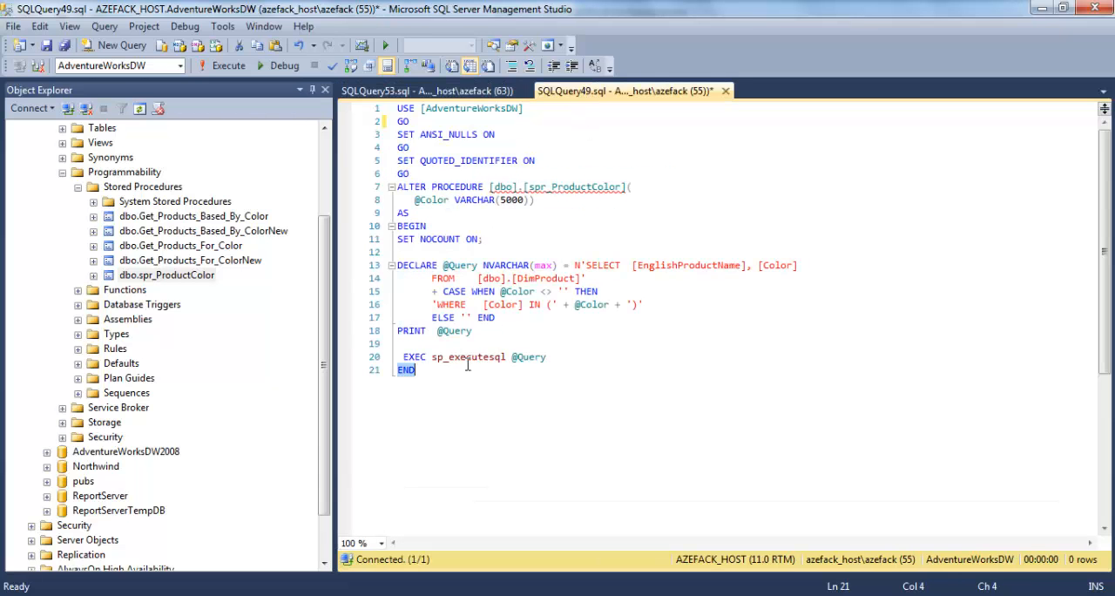
double_click(468, 358)
left_click(483, 98)
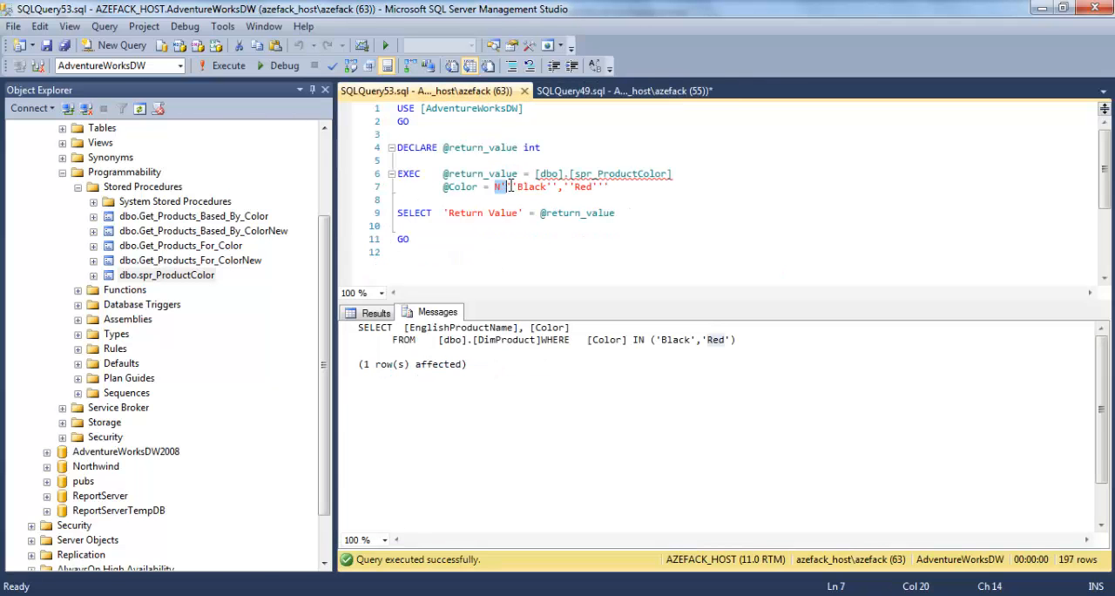
left_click_drag(503, 186, 508, 184)
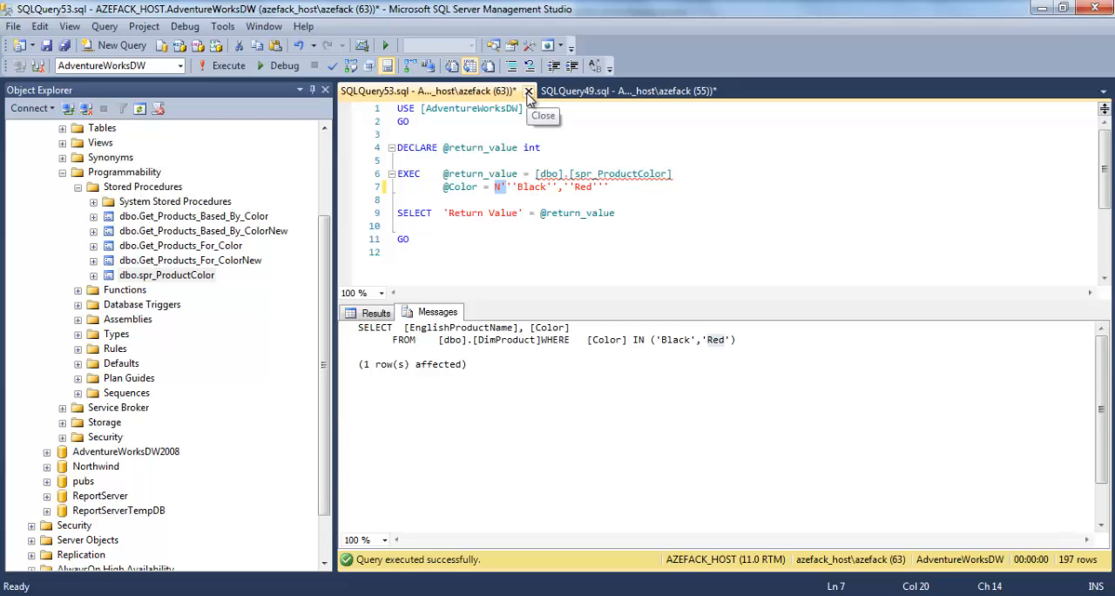
left_click(527, 91)
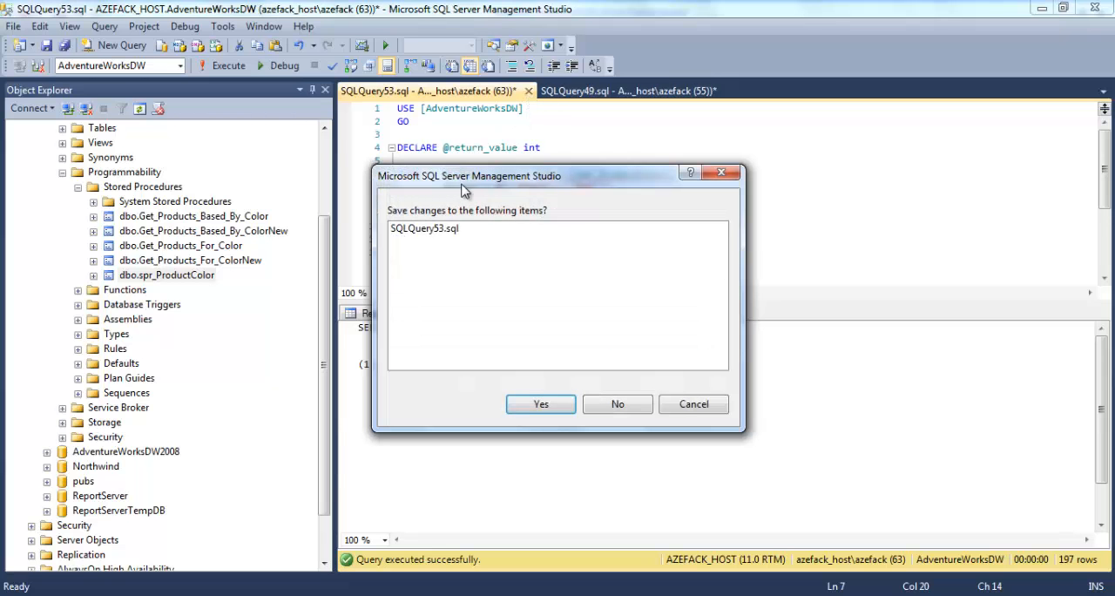
left_click(622, 406)
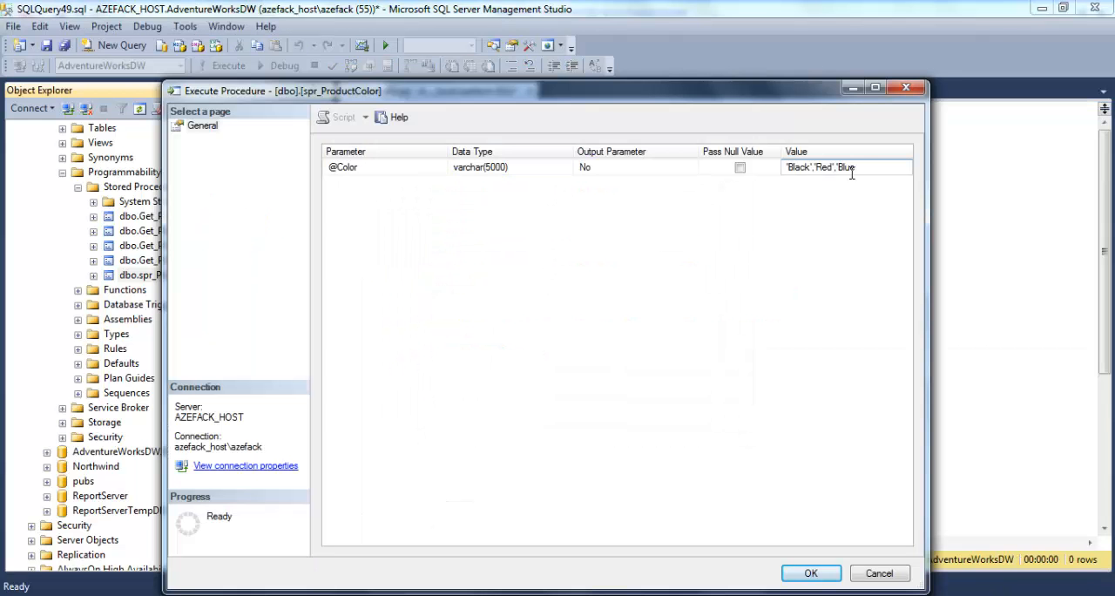
left_click_drag(881, 166, 756, 162)
left_click(815, 575)
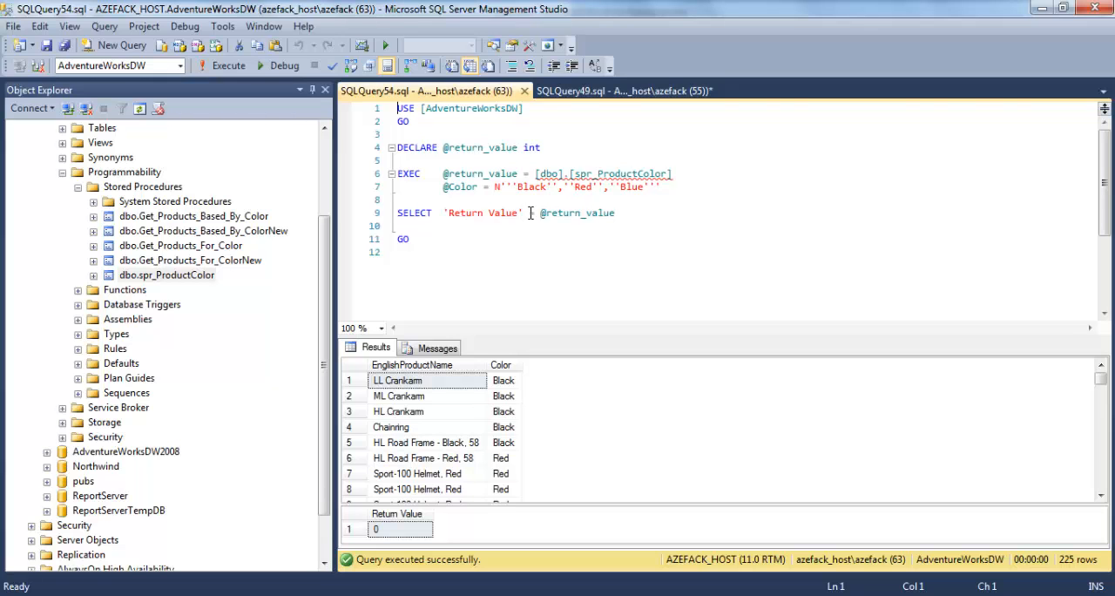
left_click_drag(494, 186, 662, 186)
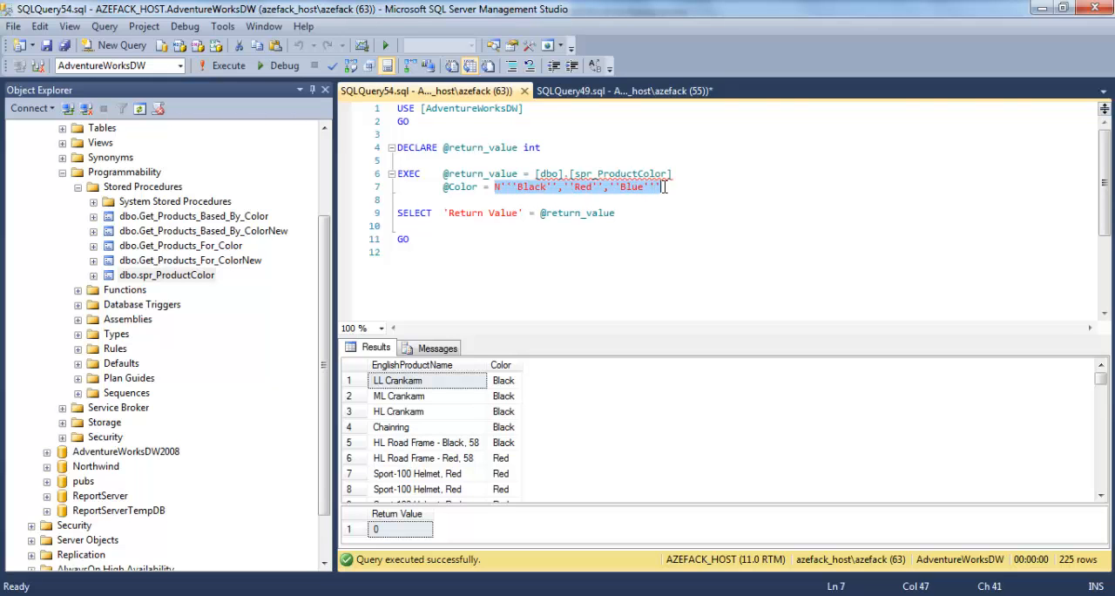
left_click(492, 186)
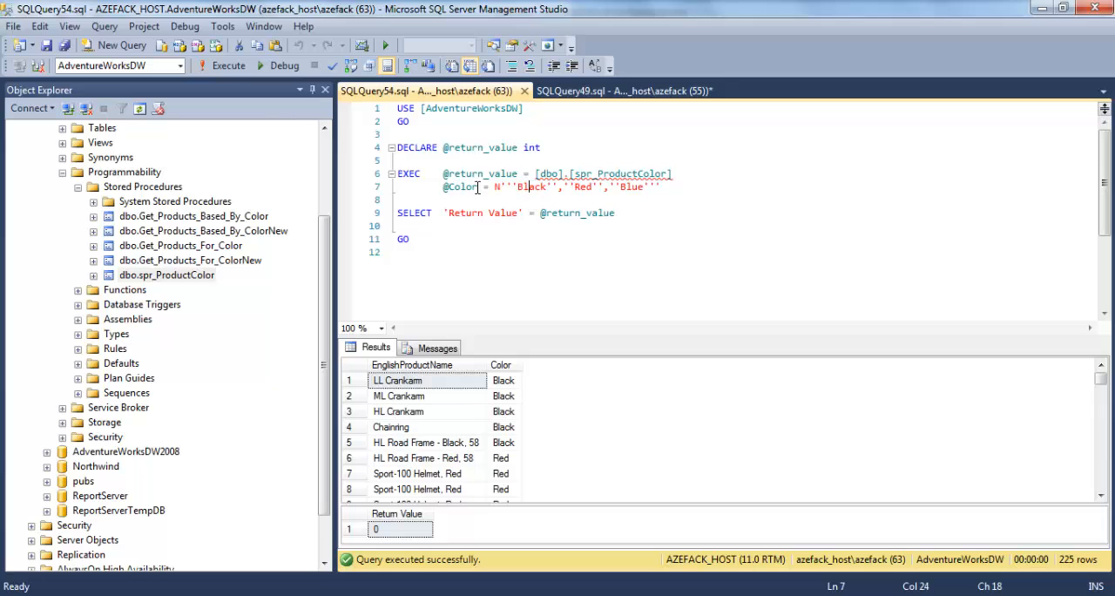
left_click_drag(493, 187, 672, 187)
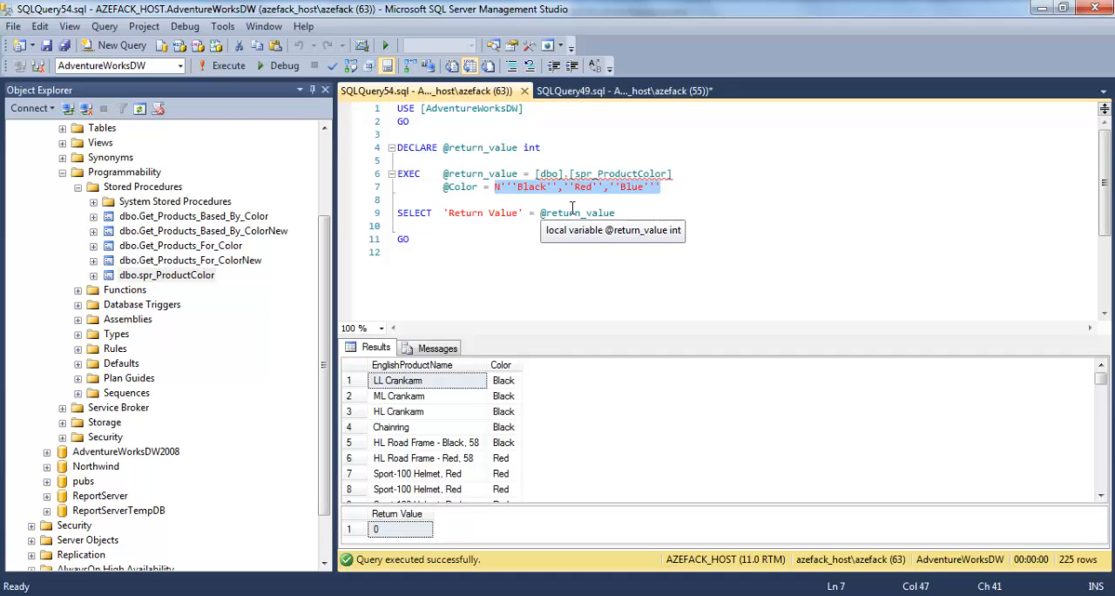
left_click(436, 348)
left_click_drag(774, 374, 649, 374)
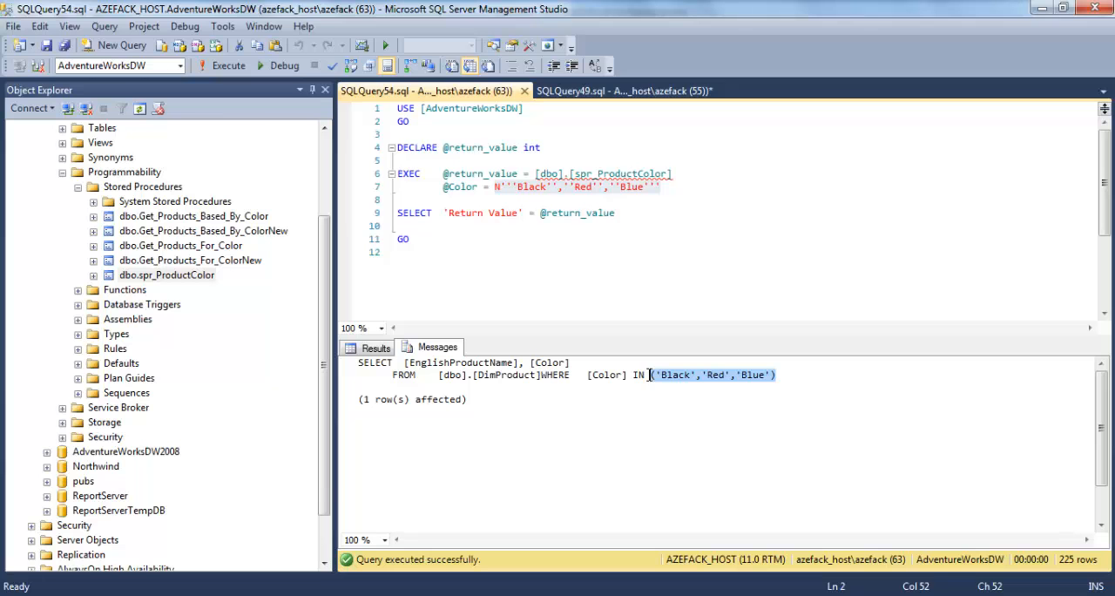
left_click(629, 91)
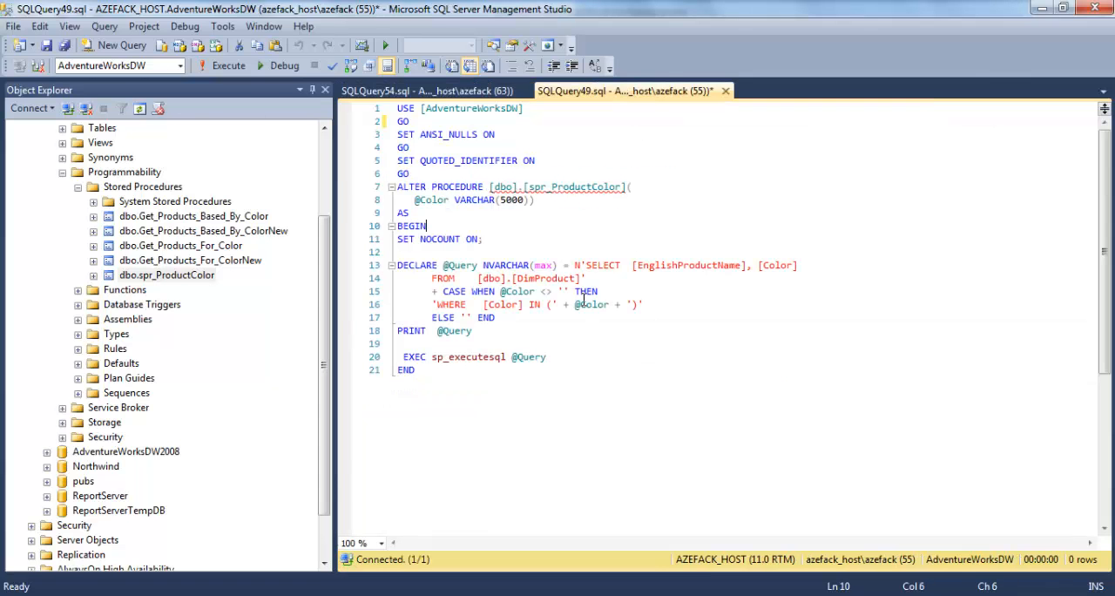
left_click_drag(443, 265, 496, 319)
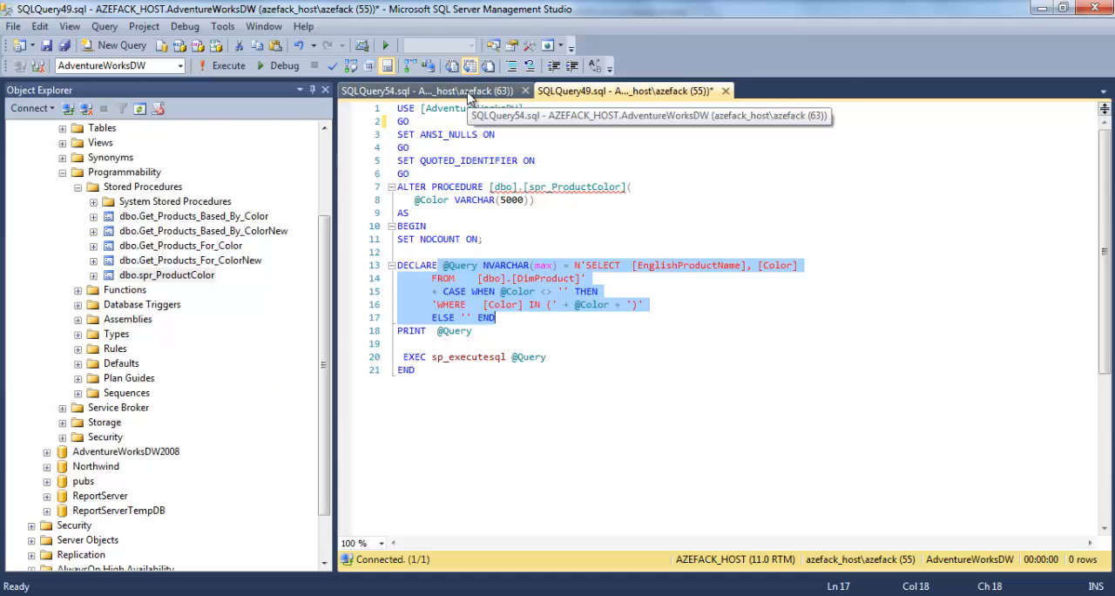
left_click(468, 96)
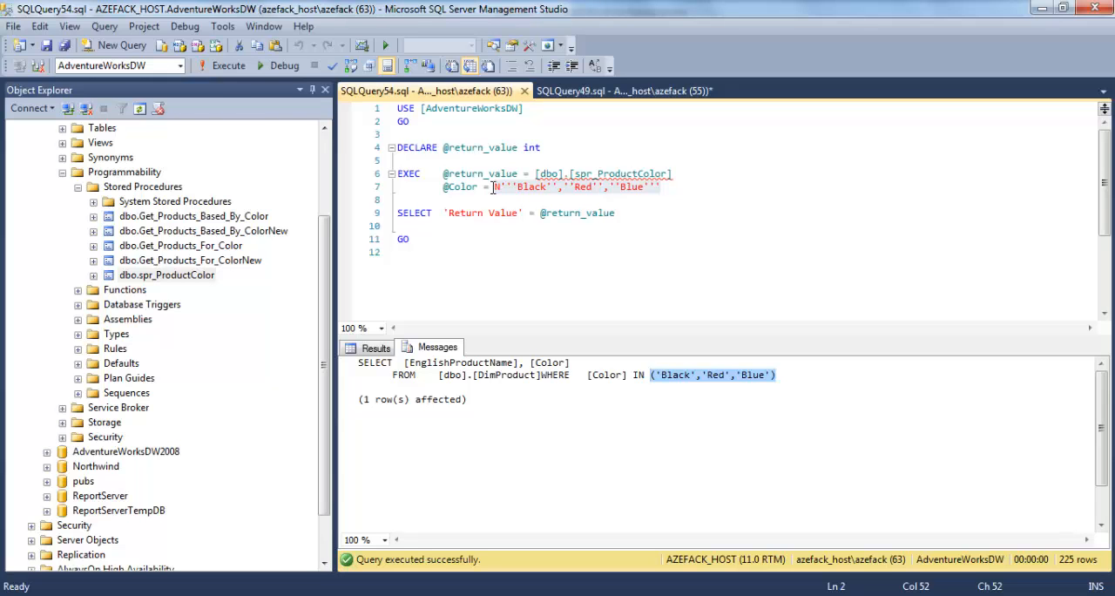
left_click_drag(493, 187, 506, 188)
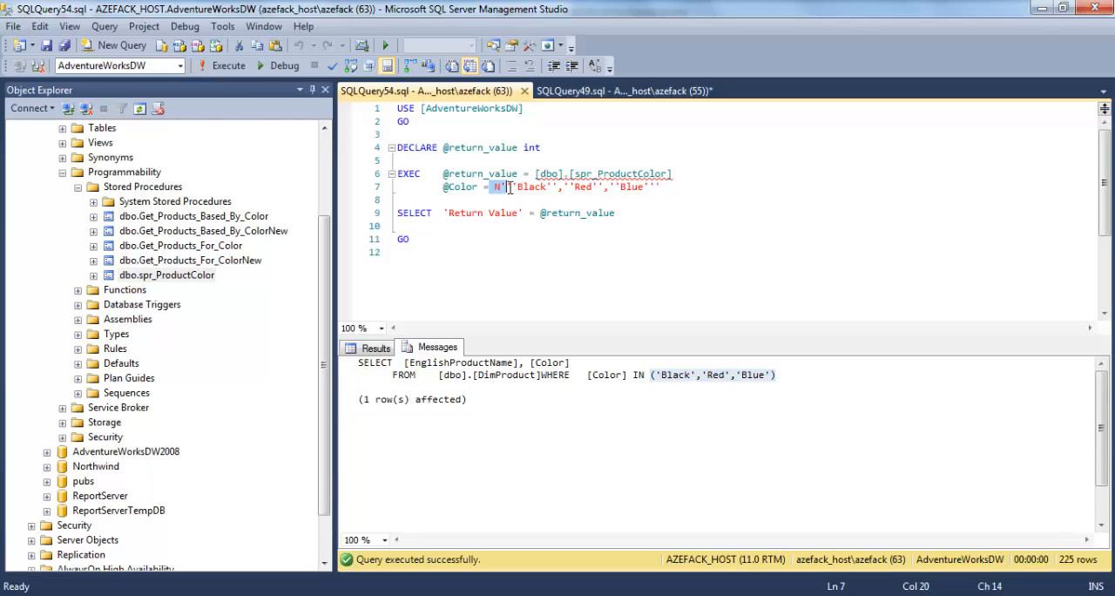
left_click(608, 91)
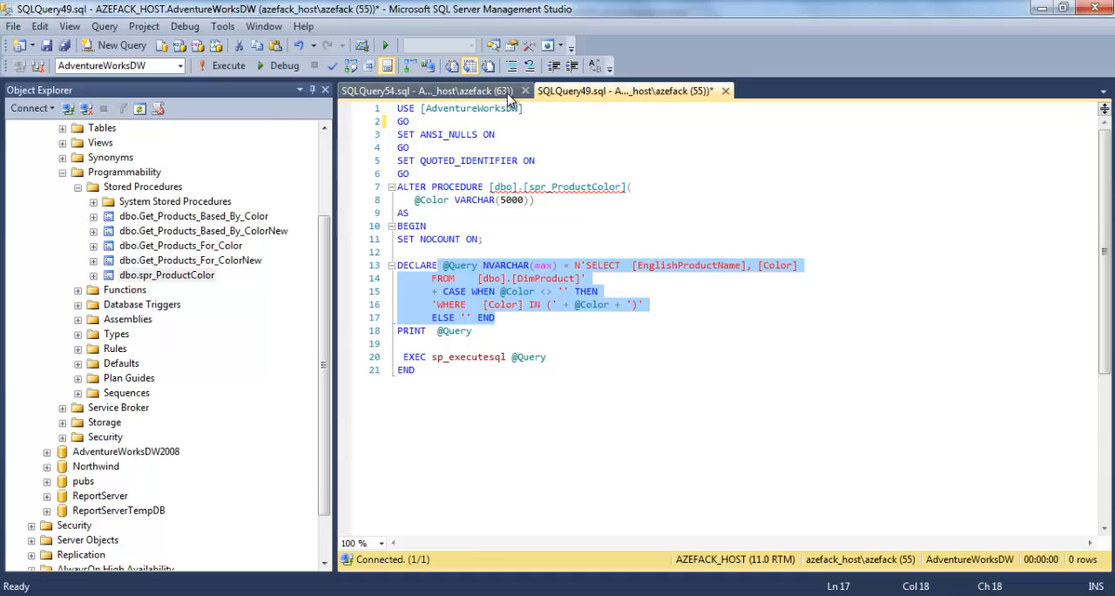
left_click(511, 94)
left_click(648, 375)
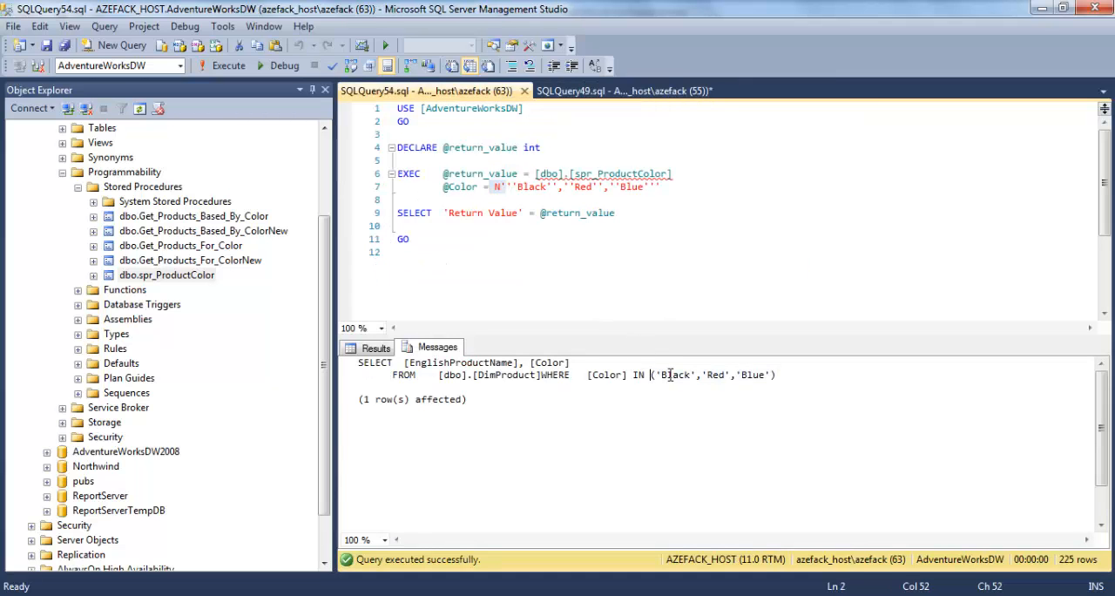
left_click_drag(652, 375, 827, 377)
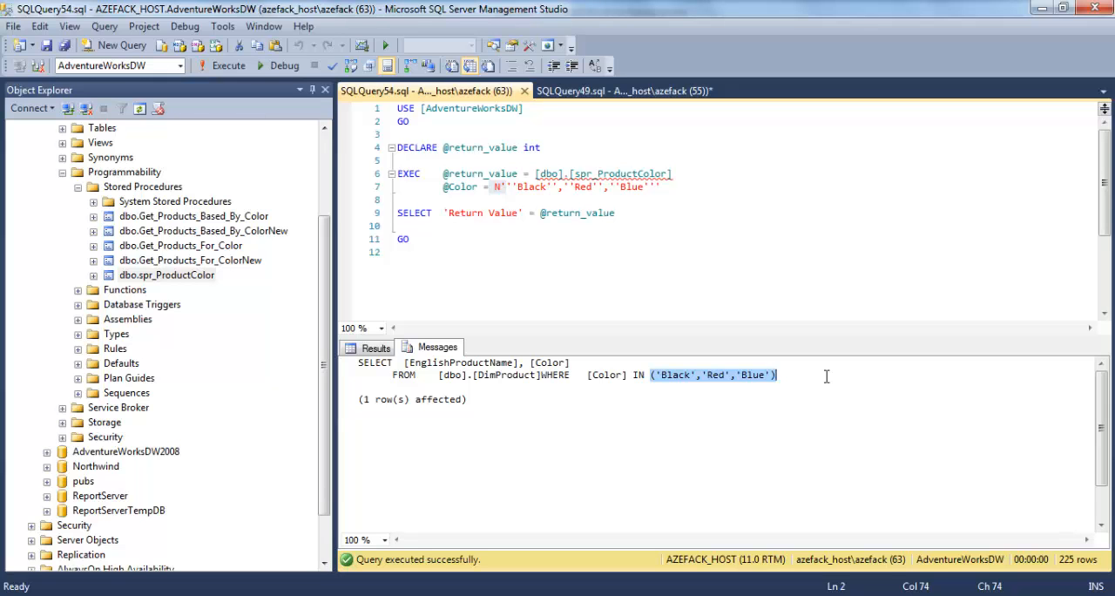
left_click(799, 379)
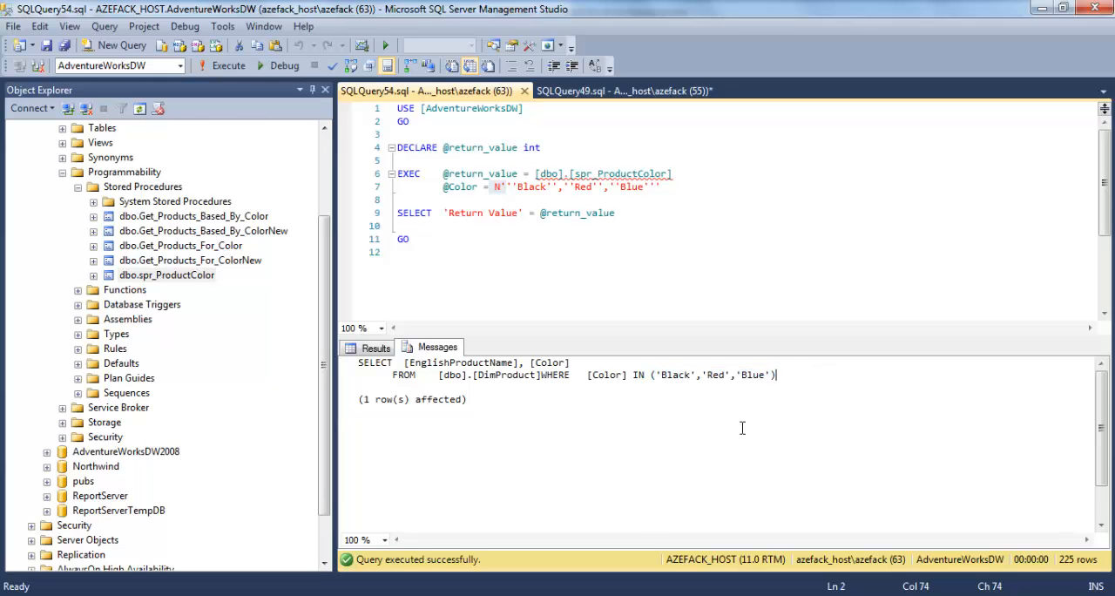
left_click_drag(653, 376, 770, 376)
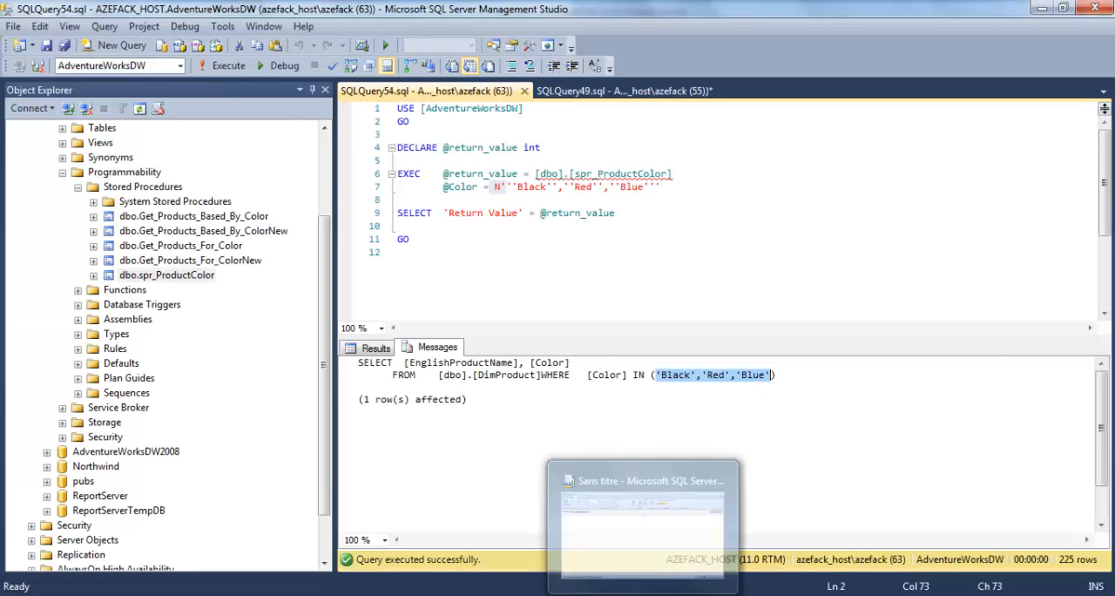
left_click(629, 594)
left_click(26, 72)
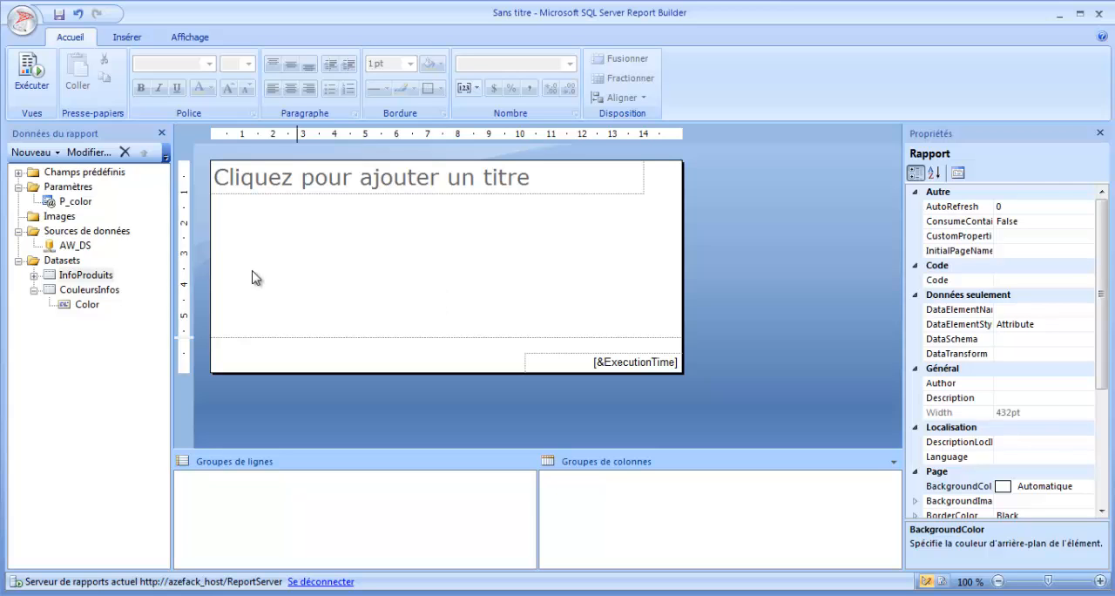
left_click(77, 276)
double_click(45, 277)
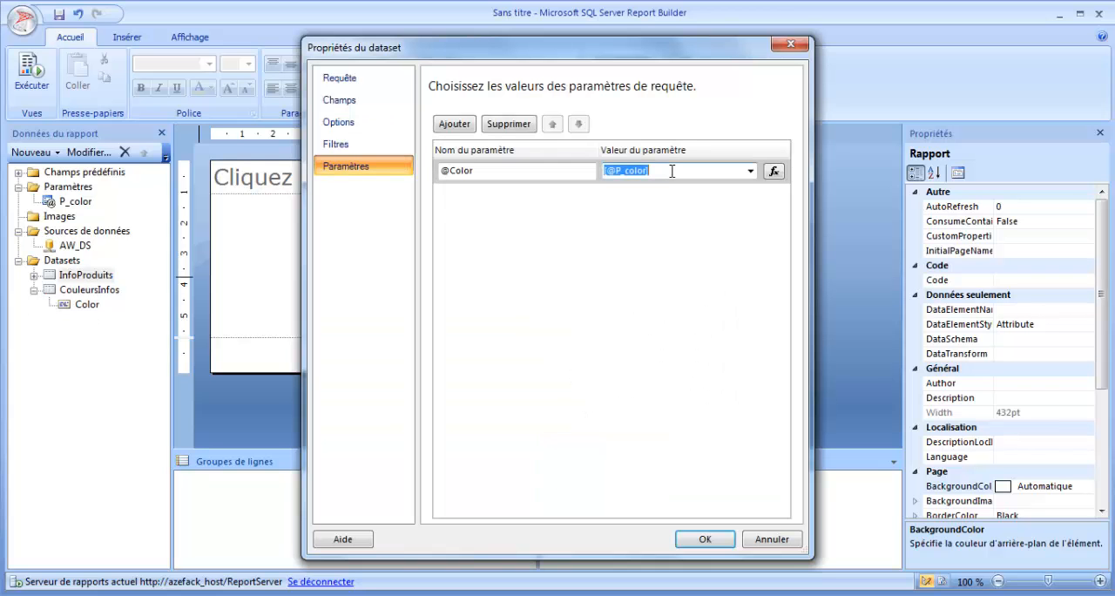
left_click(673, 171)
left_click(773, 172)
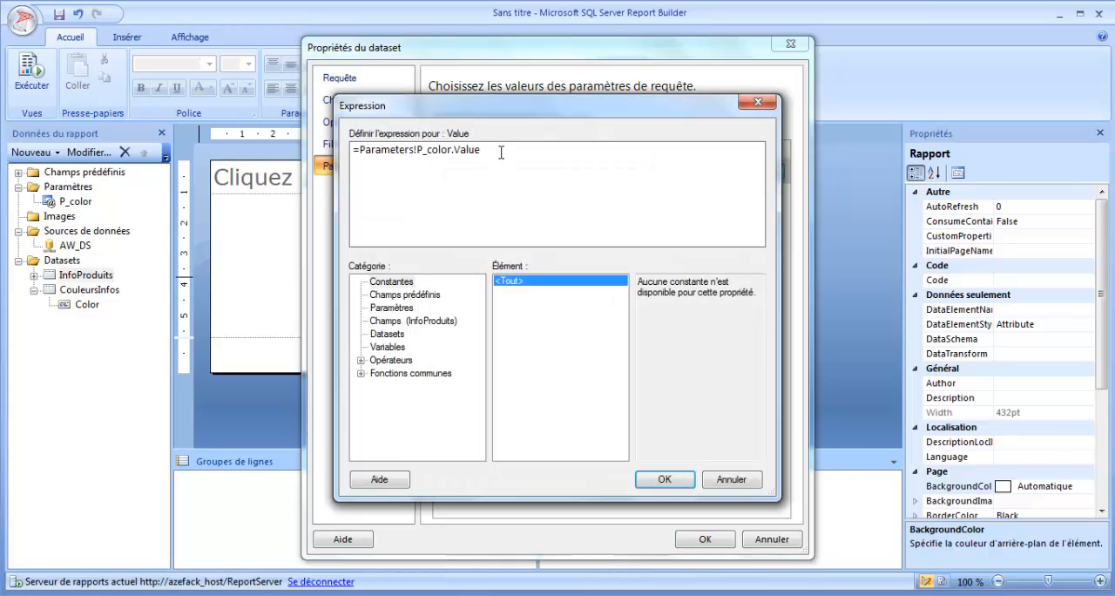
double_click(520, 151)
type("Labe")
left_click_drag(493, 151, 360, 150)
left_click(493, 151)
left_click_drag(493, 151, 359, 150)
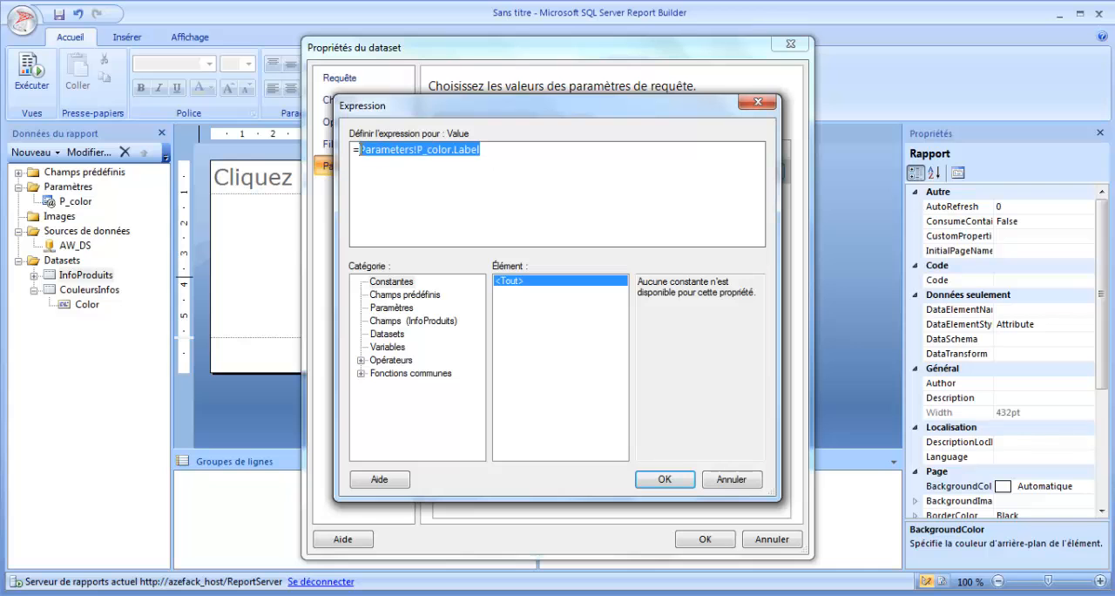
Step: Display the Join function's example among the common text functions and widen the Expression window on both sides
left_click(361, 373)
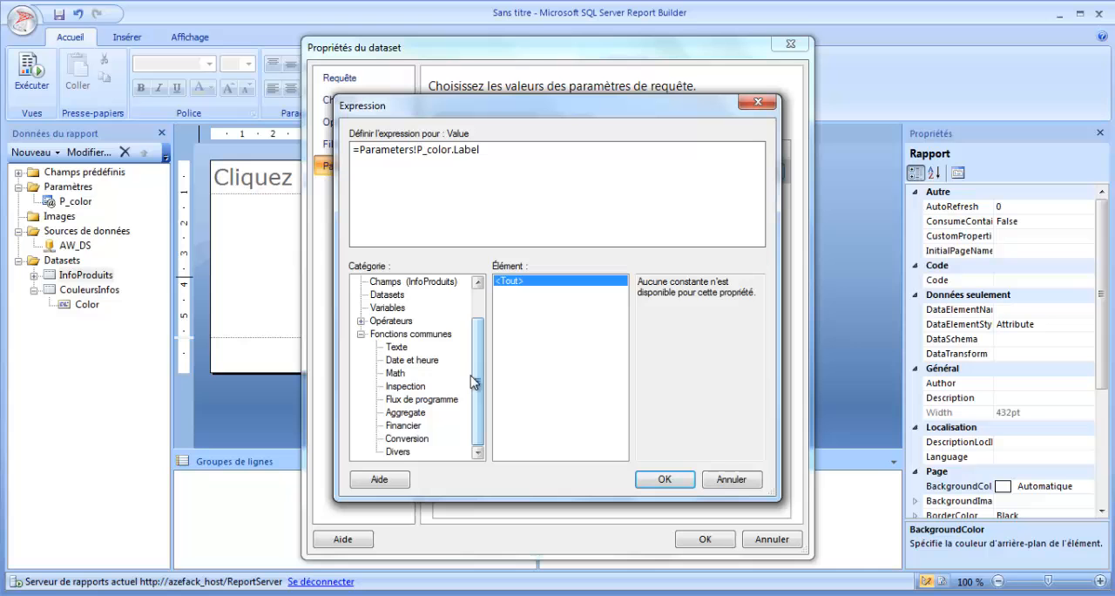
left_click(396, 346)
left_click_drag(624, 313, 624, 359)
left_click(510, 324)
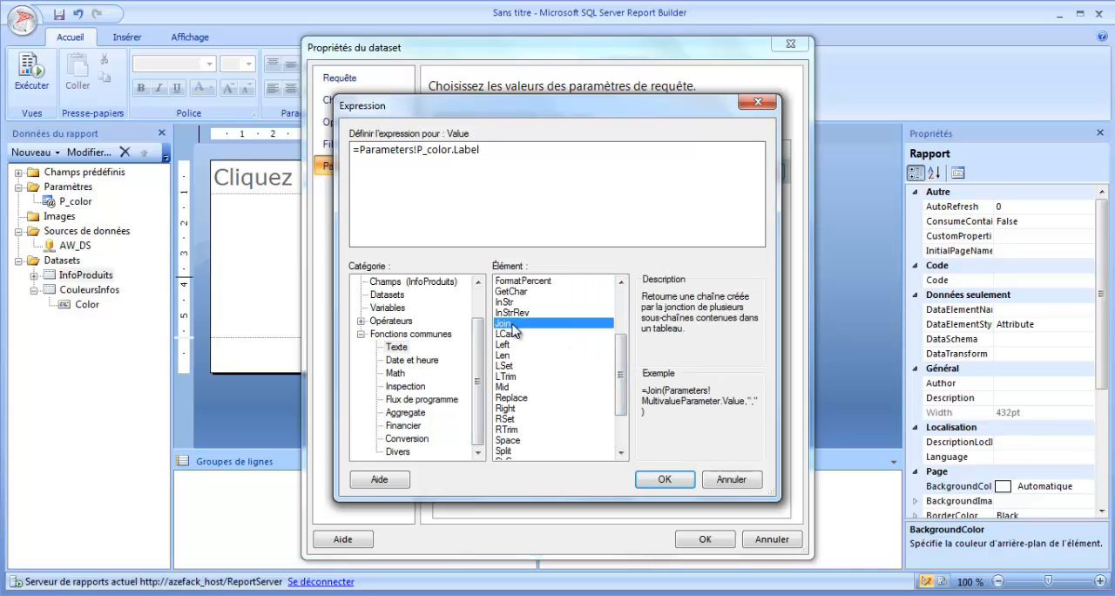
left_click_drag(782, 279, 1080, 296)
left_click_drag(335, 272, 184, 268)
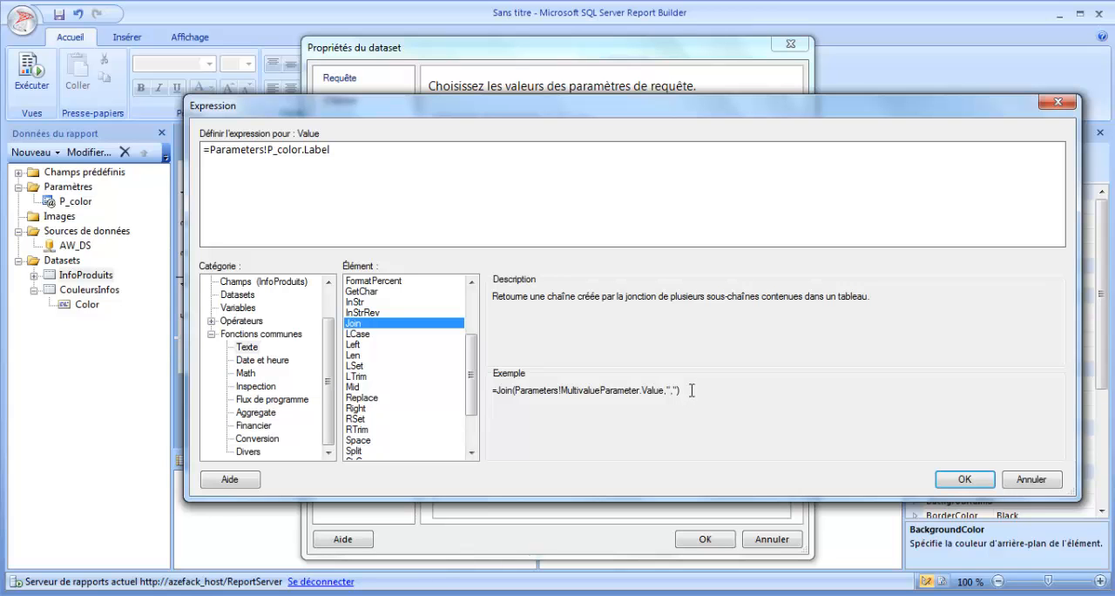
left_click_drag(693, 391, 491, 391)
key("ctrl+c")
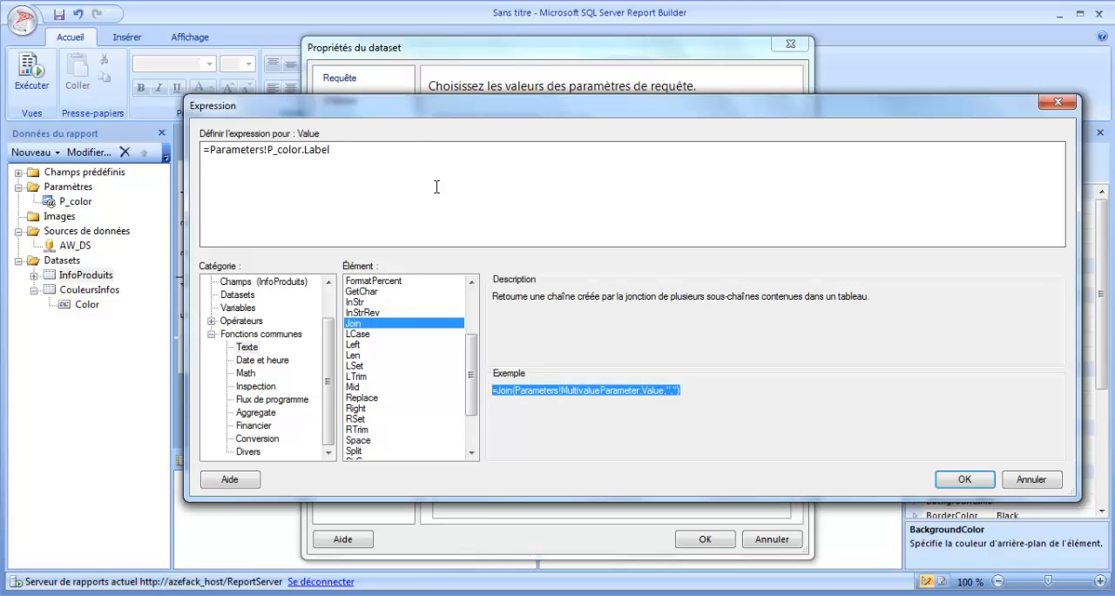
left_click(403, 153)
key("ctrl+v")
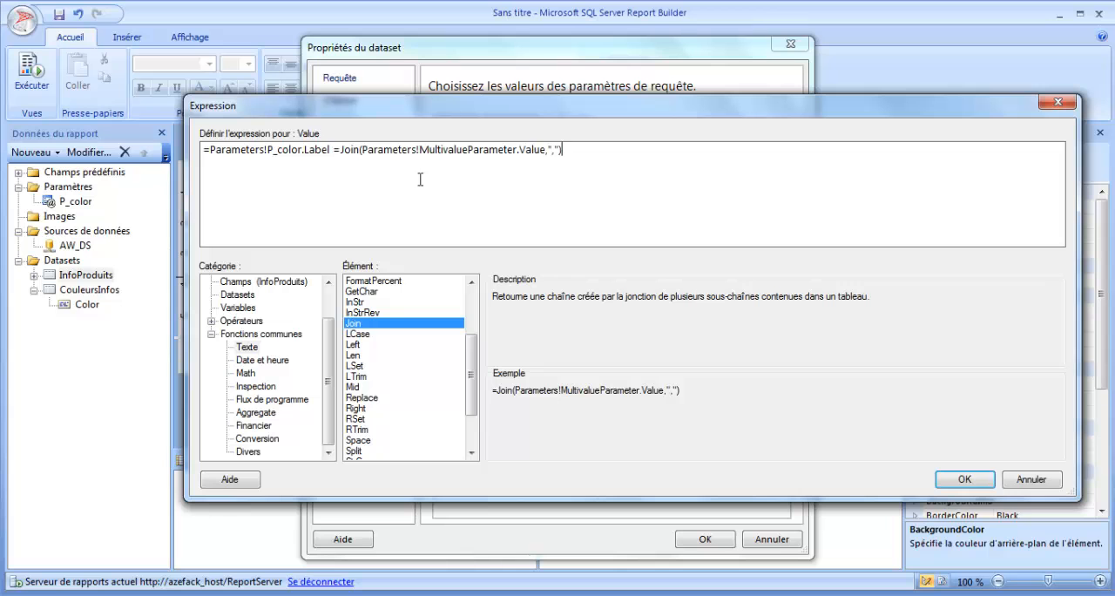
Step: Replace the Join function's first argument with Parameters!P_color.Label and remove the duplicate parameter text and equals sign before Join
left_click_drag(330, 151, 214, 152)
key("ctrl+c")
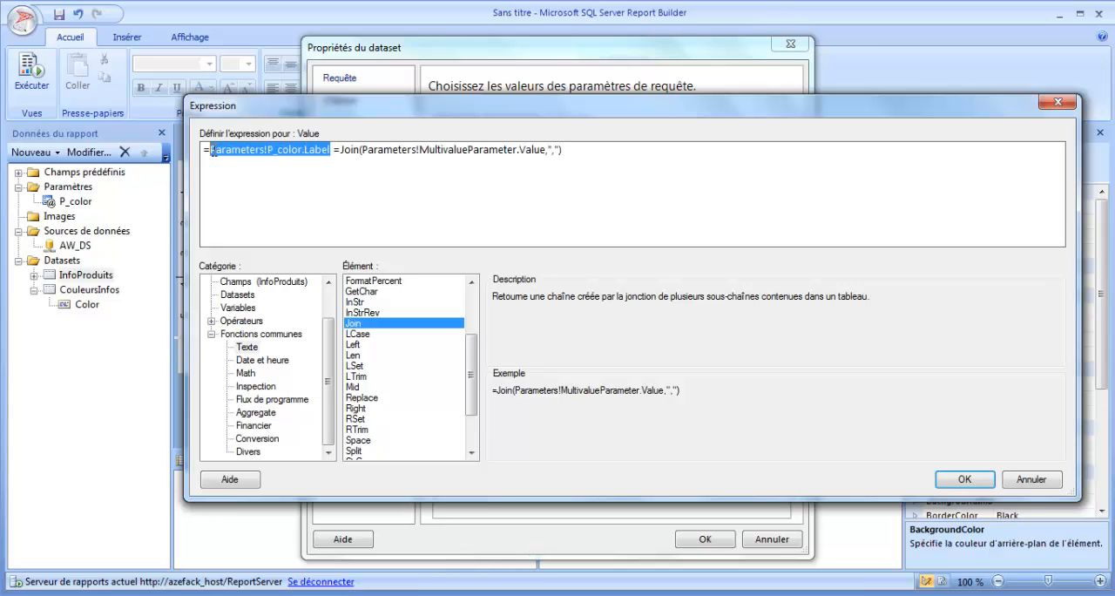
left_click(543, 149)
left_click_drag(545, 150, 360, 150)
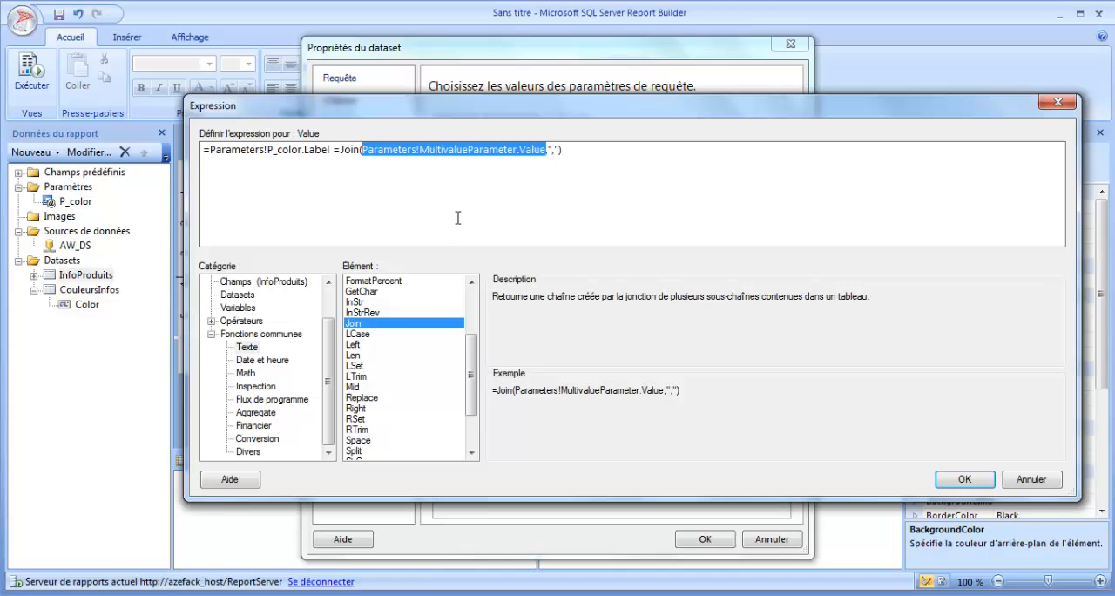
key("ctrl+v")
left_click_drag(341, 149, 212, 153)
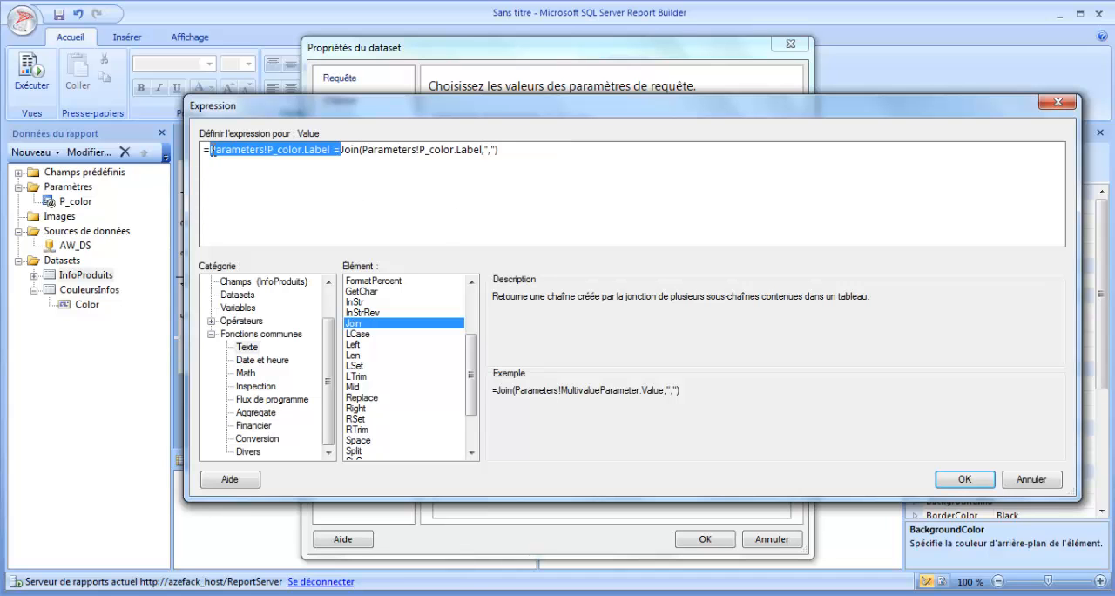
key("Delete")
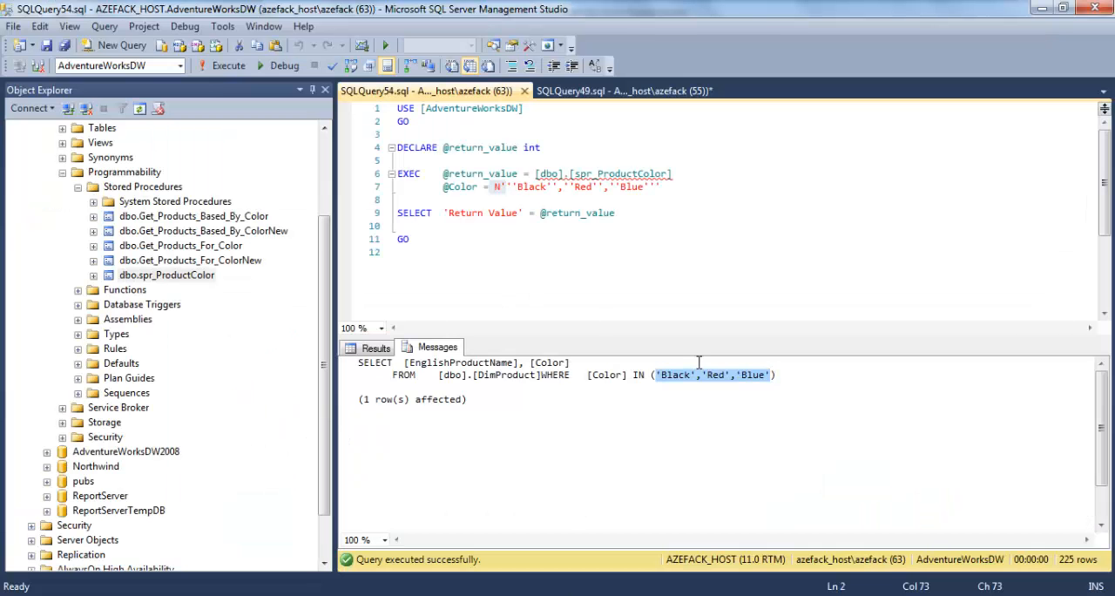
Step: In SQL Server Management Studio, copy Black','Red','Blue from the IN clause in the messages to line 14 of the execution query
left_click(695, 377)
left_click_drag(695, 375, 708, 376)
left_click(732, 375)
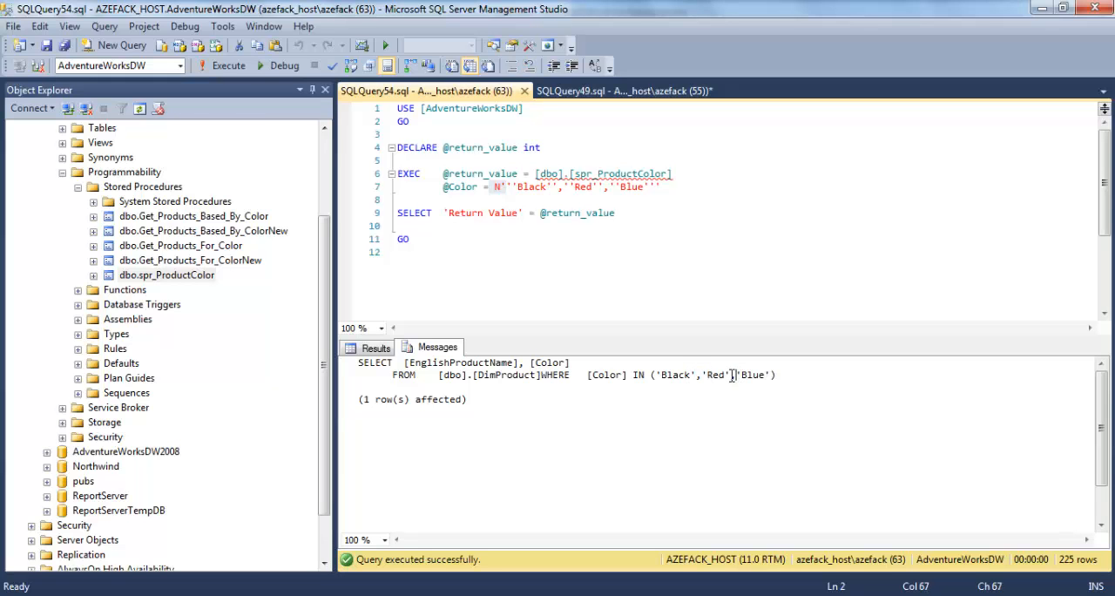
left_click(702, 383)
left_click_drag(661, 376, 767, 376)
key("ctrl+c")
left_click(459, 254)
key("Return")
key("Return")
key("ctrl+v")
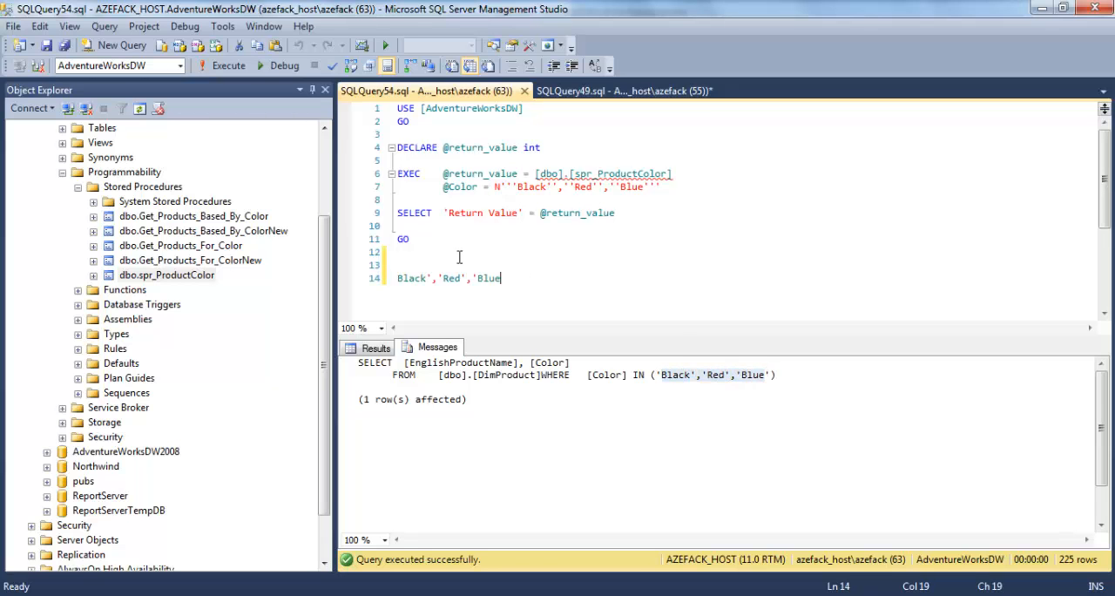
left_click_drag(505, 278, 386, 277)
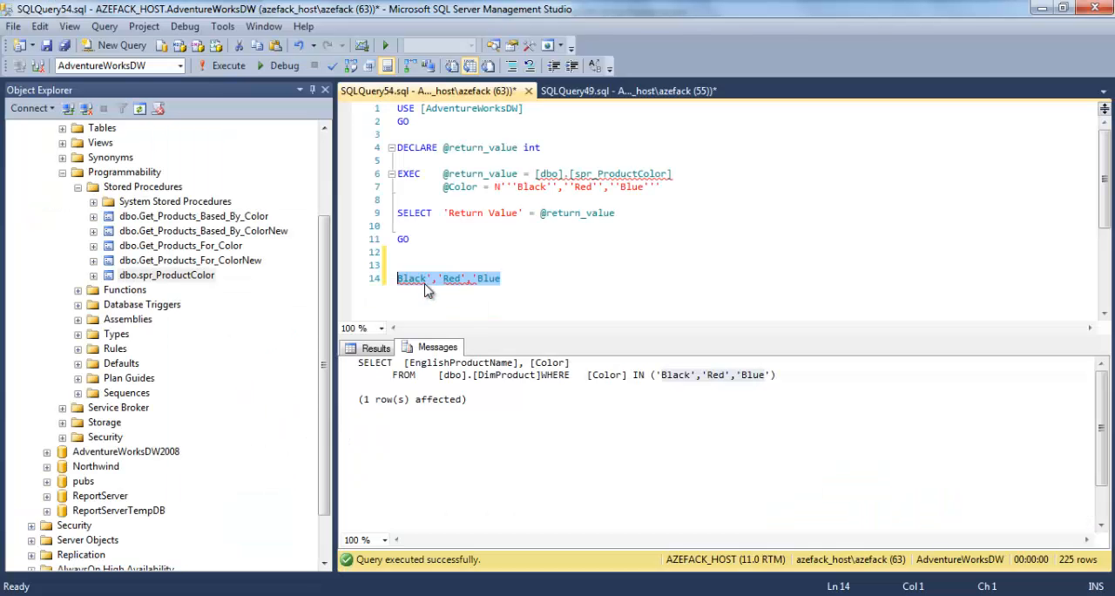
left_click(404, 279)
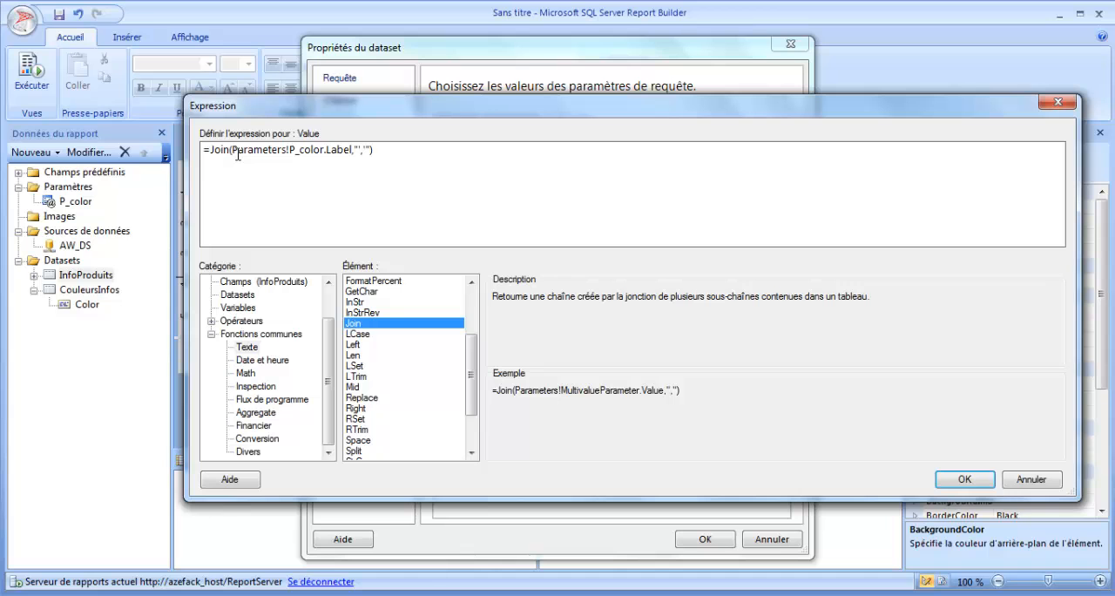
Step: In Report Builder, concatenate the same quote-mark string before and after Join(Parameters!P_color.Label,"','") with &, and select the whole expression
type("\"\"")
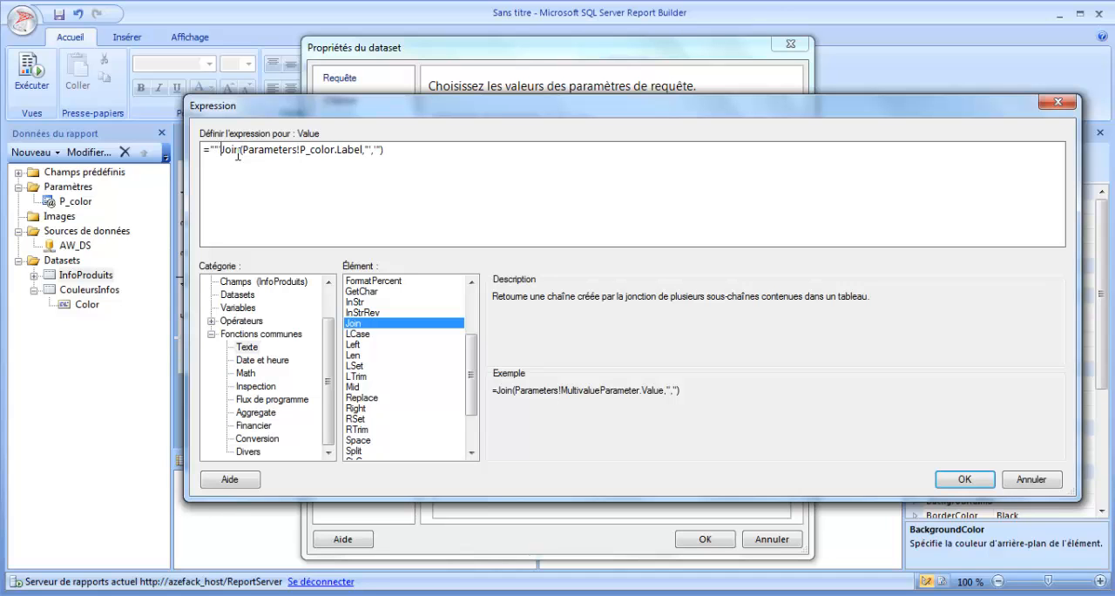
type(" \"\" &")
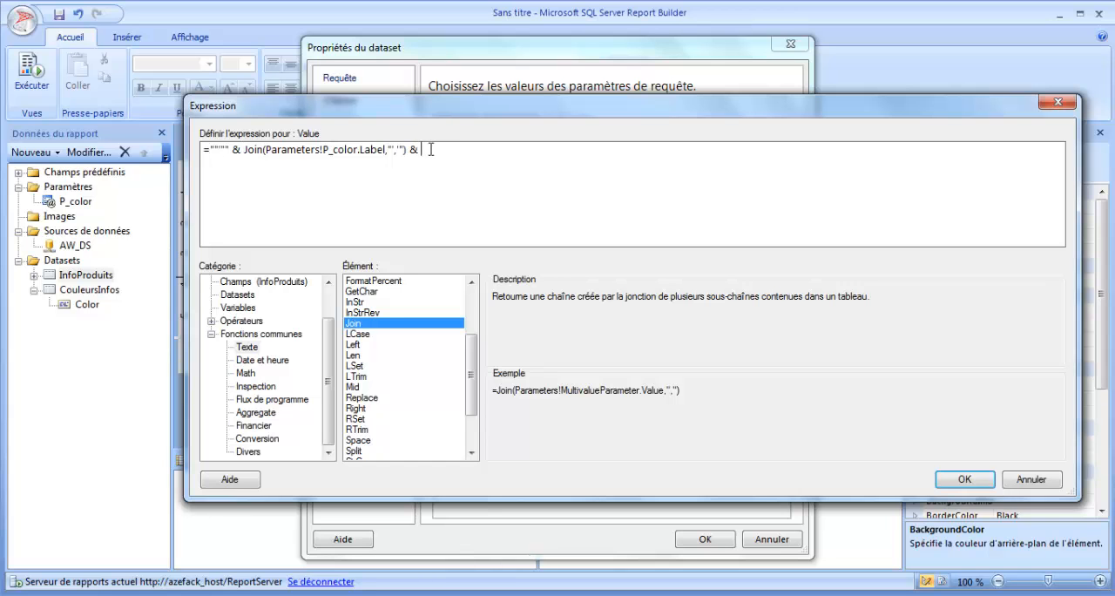
left_click_drag(230, 149, 212, 149)
key("ctrl+c")
left_click(458, 148)
key("ctrl+v")
key("ctrl+a")
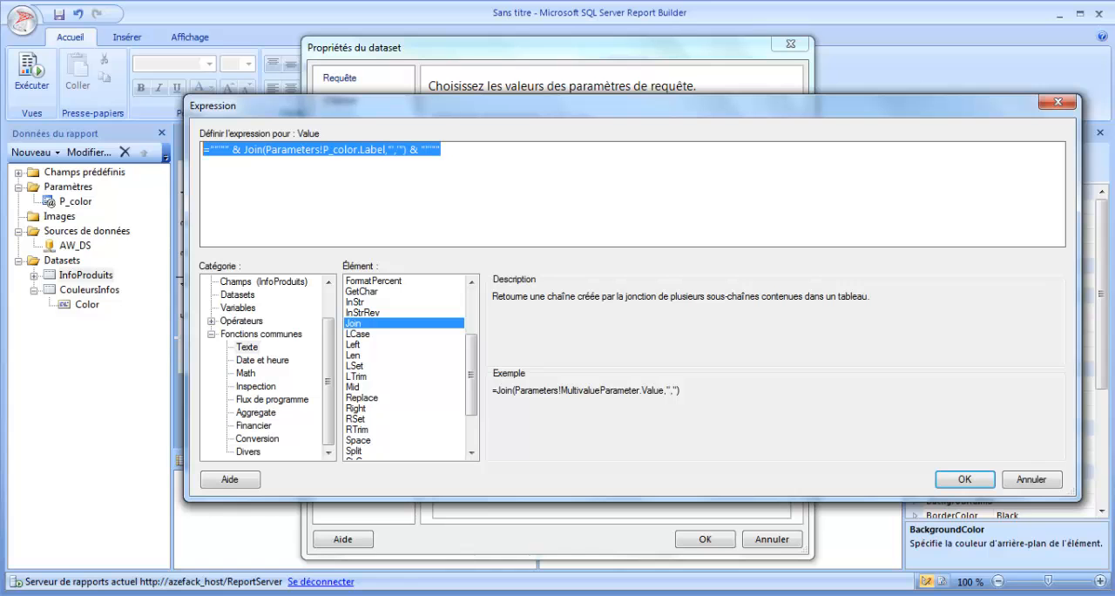
Step: Switch to SQL Server Management Studio and add the outer single quotes so line 14 reads 'Black','Red','Blue'
key("alt+Tab")
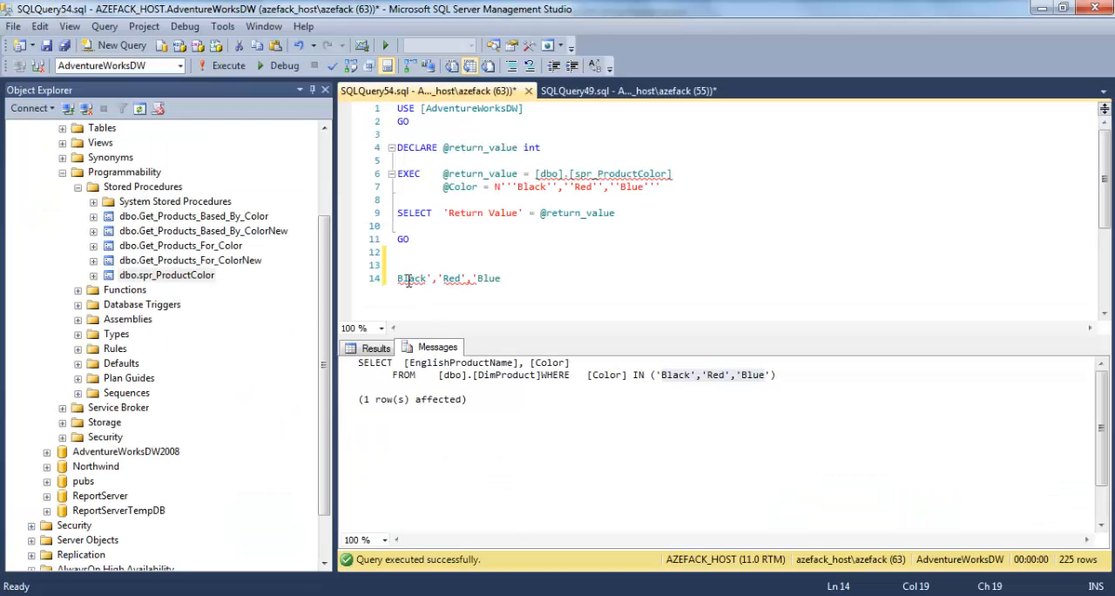
type("','")
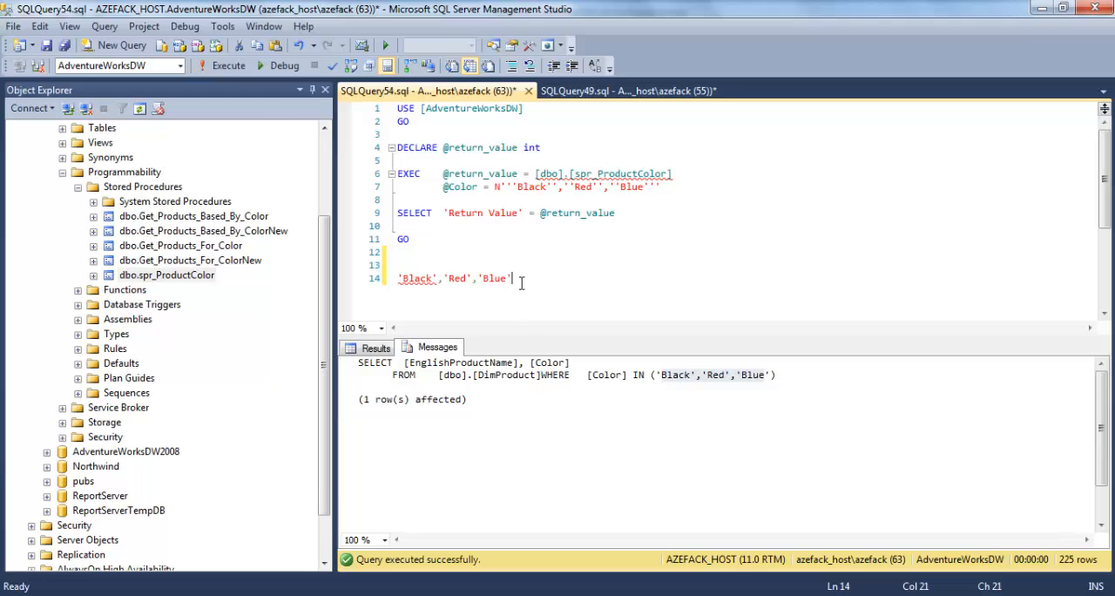
left_click_drag(516, 277, 398, 279)
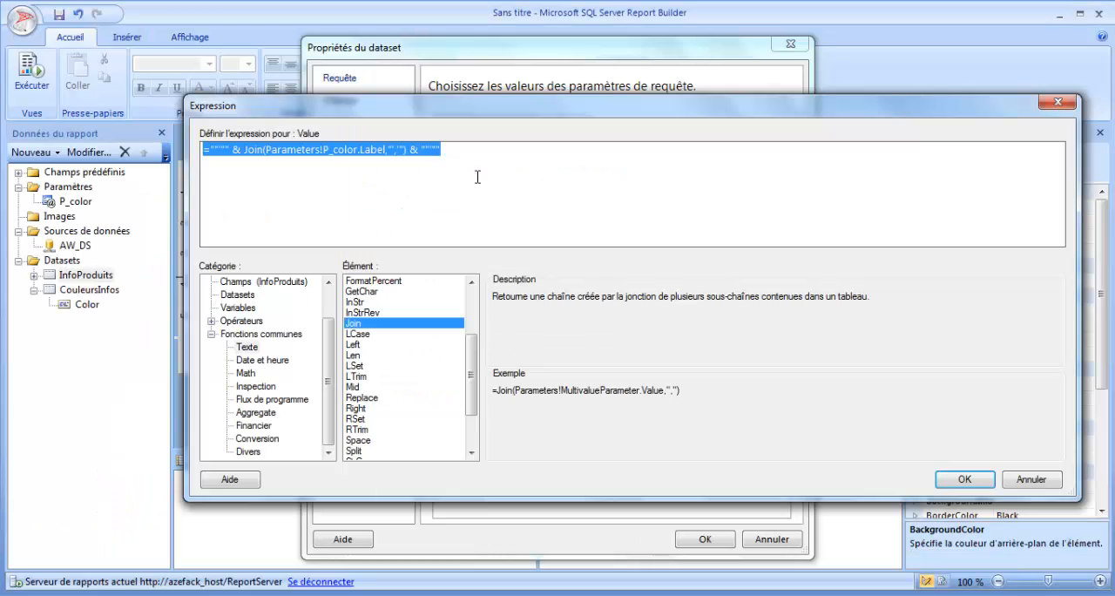
left_click_drag(472, 150, 183, 153)
left_click(964, 479)
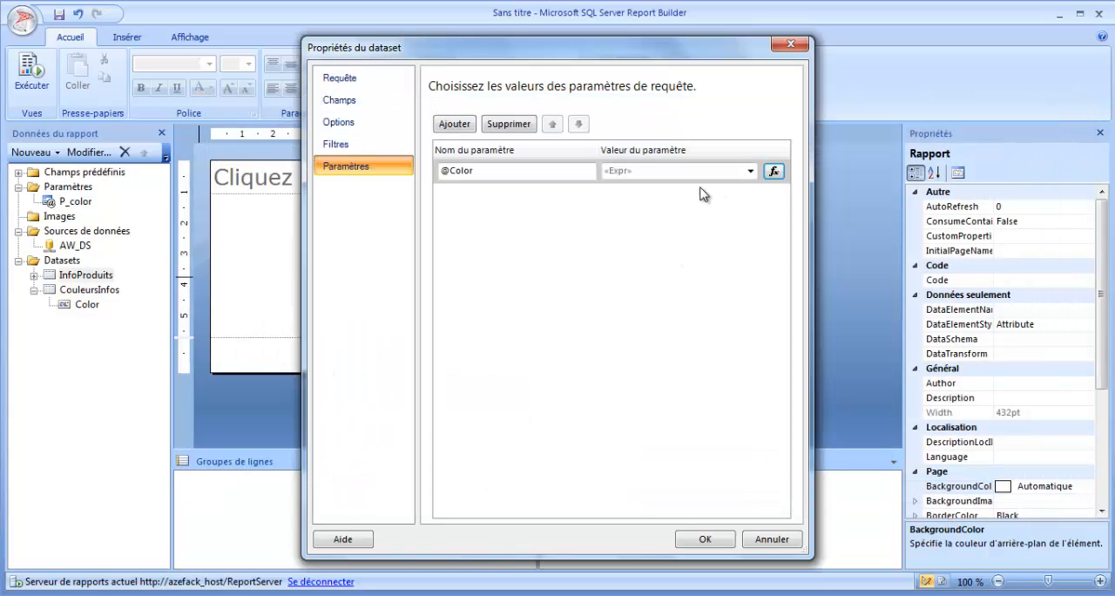
left_click(702, 540)
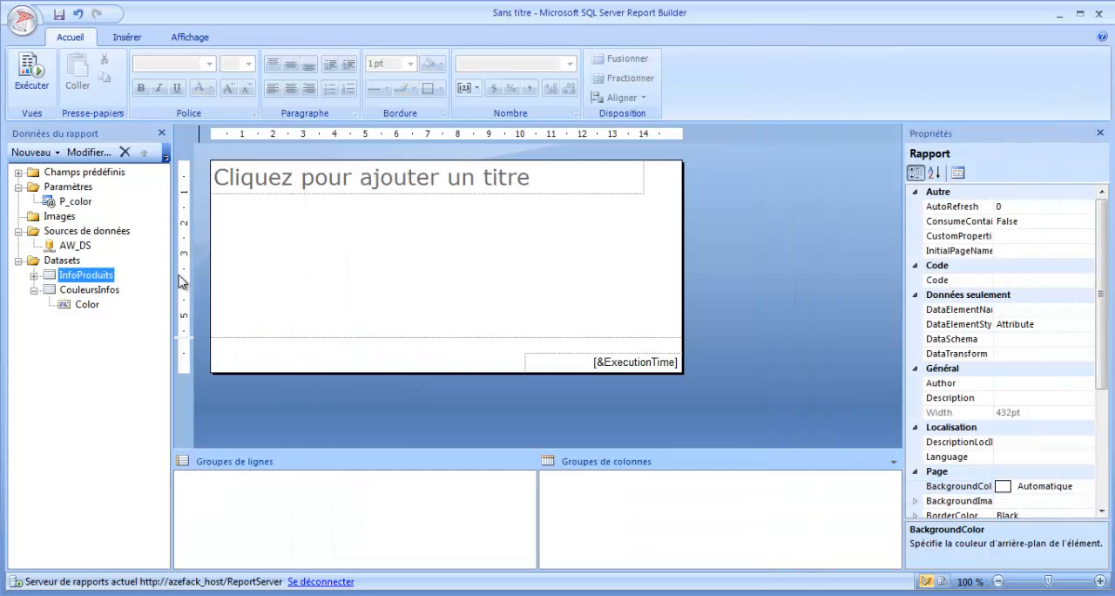
Step: Insert a text box about 88 mm wide and 6 mm high in the report body below the title
left_click(129, 39)
left_click(477, 77)
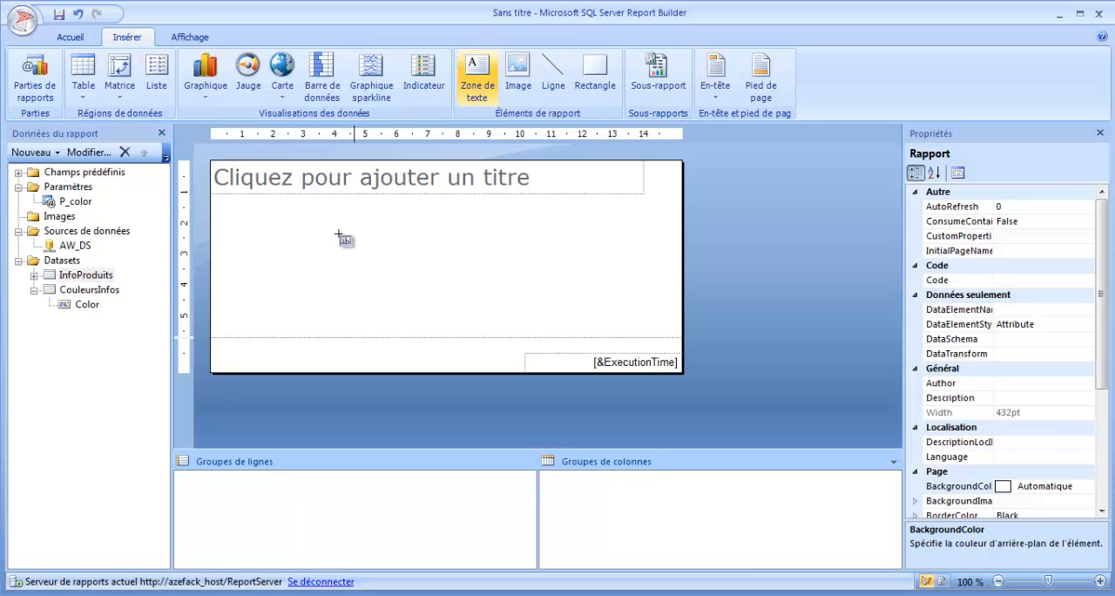
left_click_drag(256, 219, 529, 238)
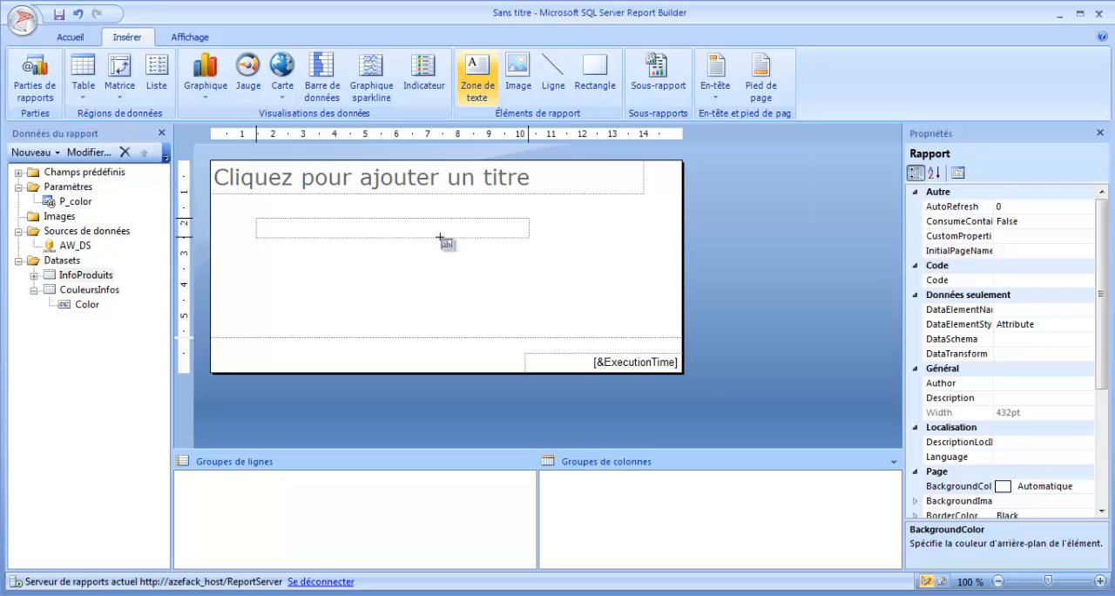
Step: Set the new text box's value expression to the copied Join expression on Parameters!P_color.Label
right_click(326, 229)
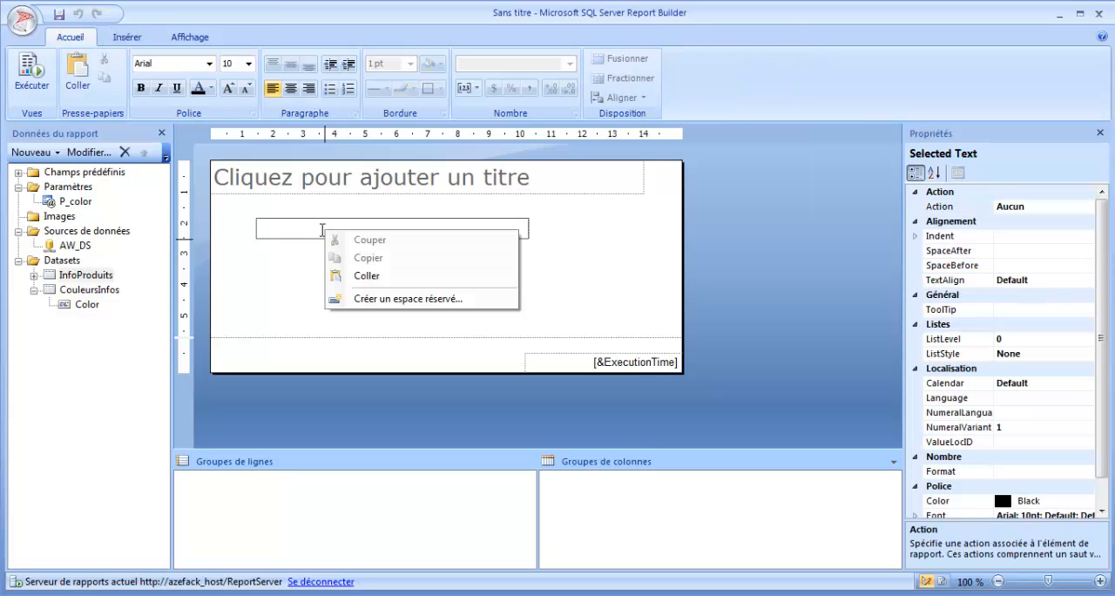
left_click(271, 226)
left_click(272, 282)
right_click(273, 234)
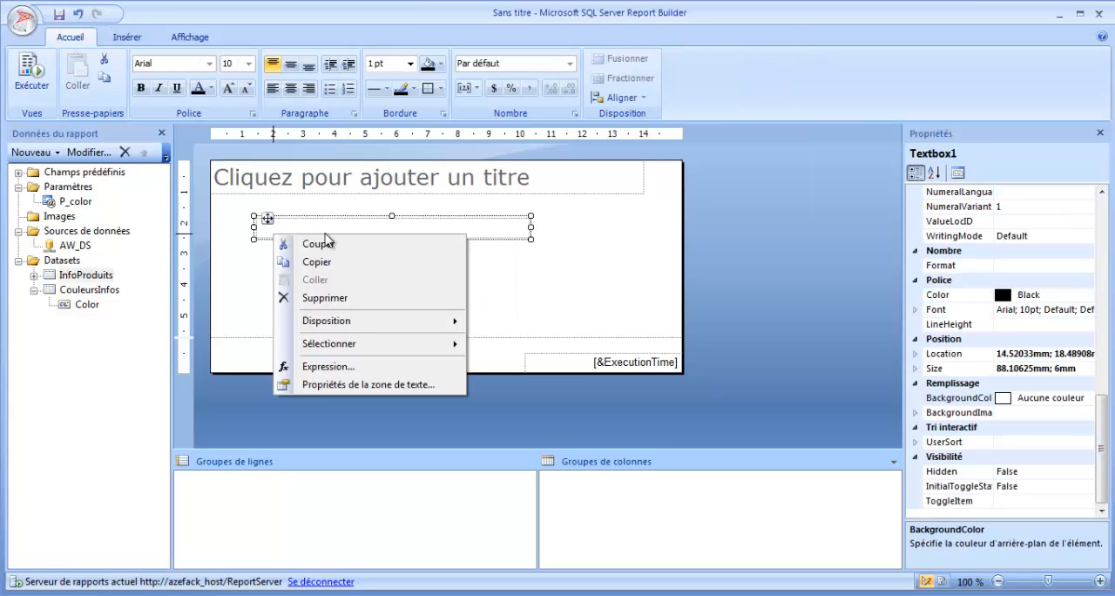
left_click(328, 366)
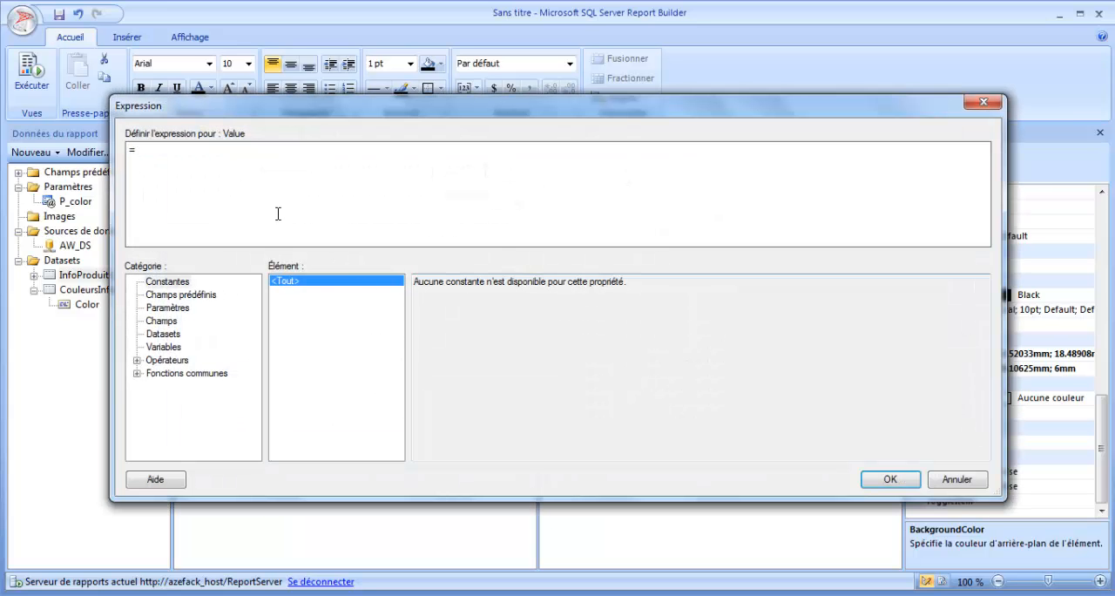
key("ctrl+v")
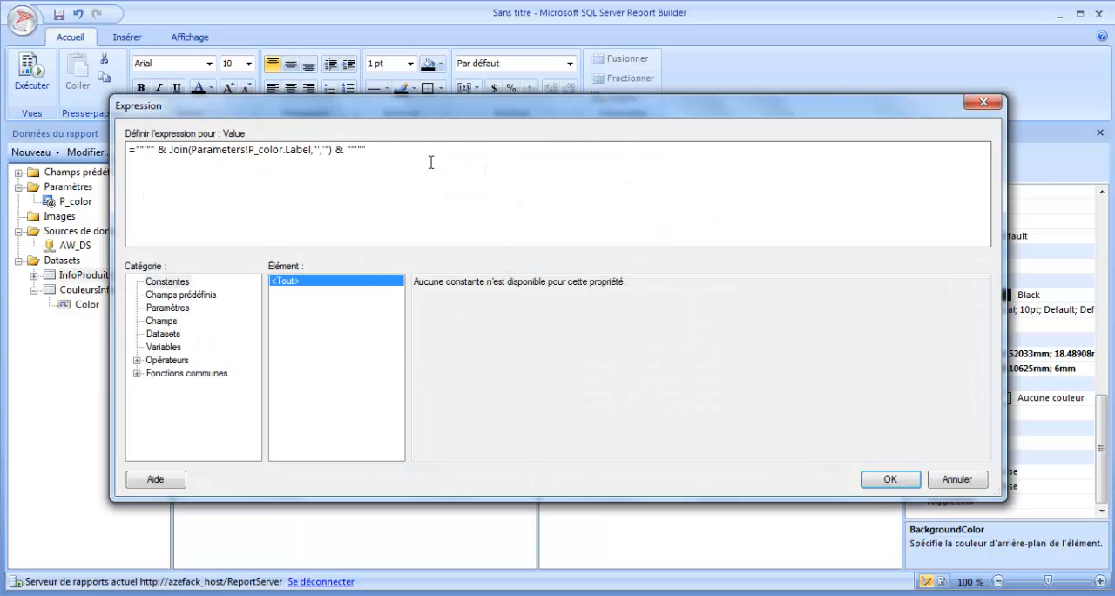
left_click(889, 479)
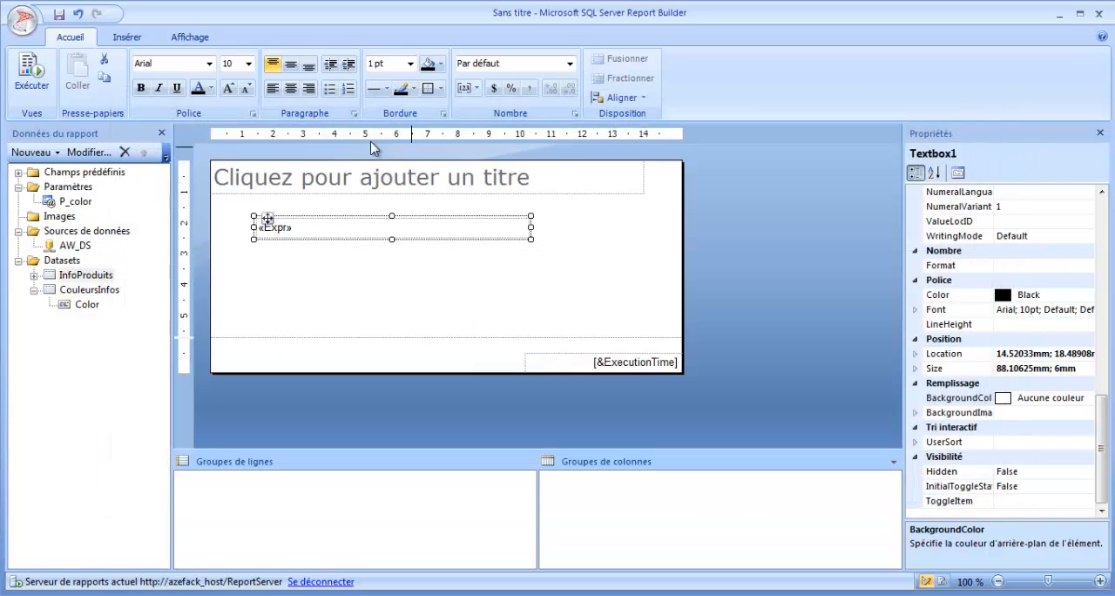
Step: Run the report and display it with Black and Blue selected for Couleur
left_click(33, 74)
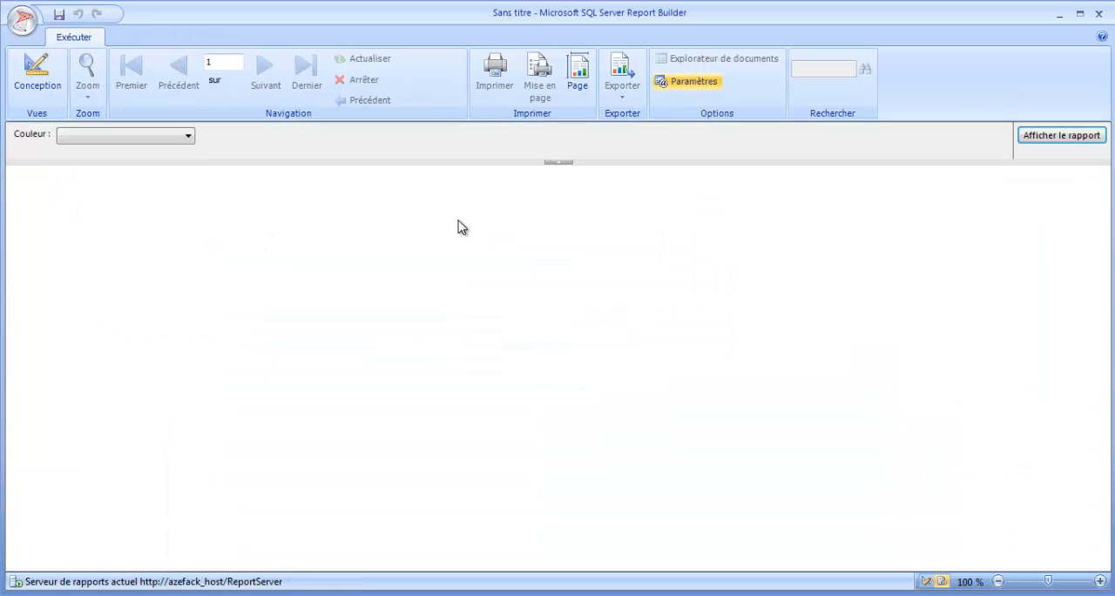
left_click(187, 136)
left_click(81, 173)
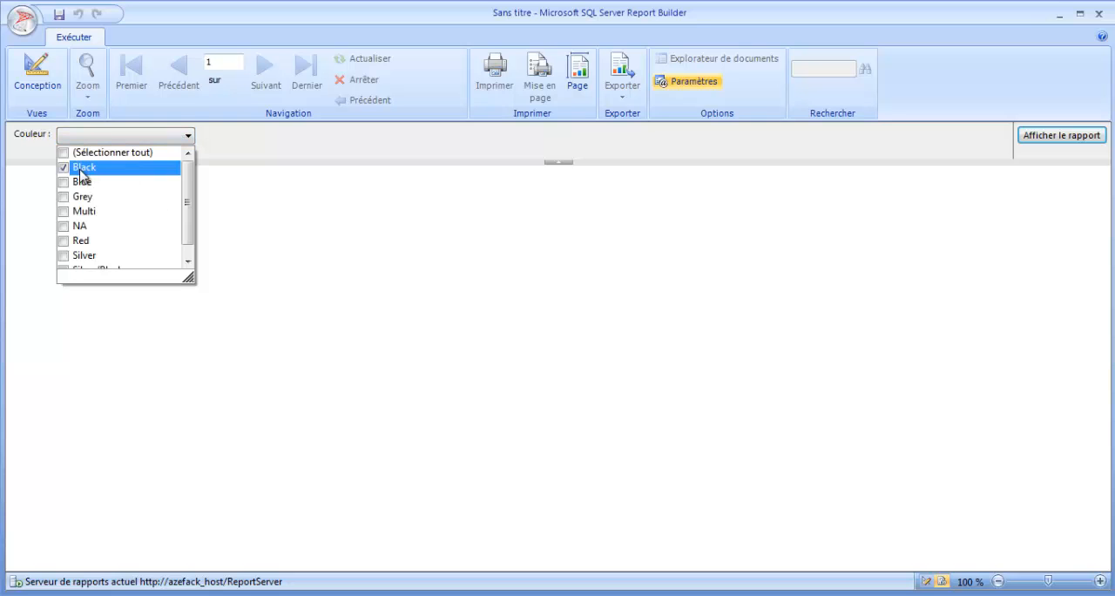
left_click(311, 241)
left_click(1061, 135)
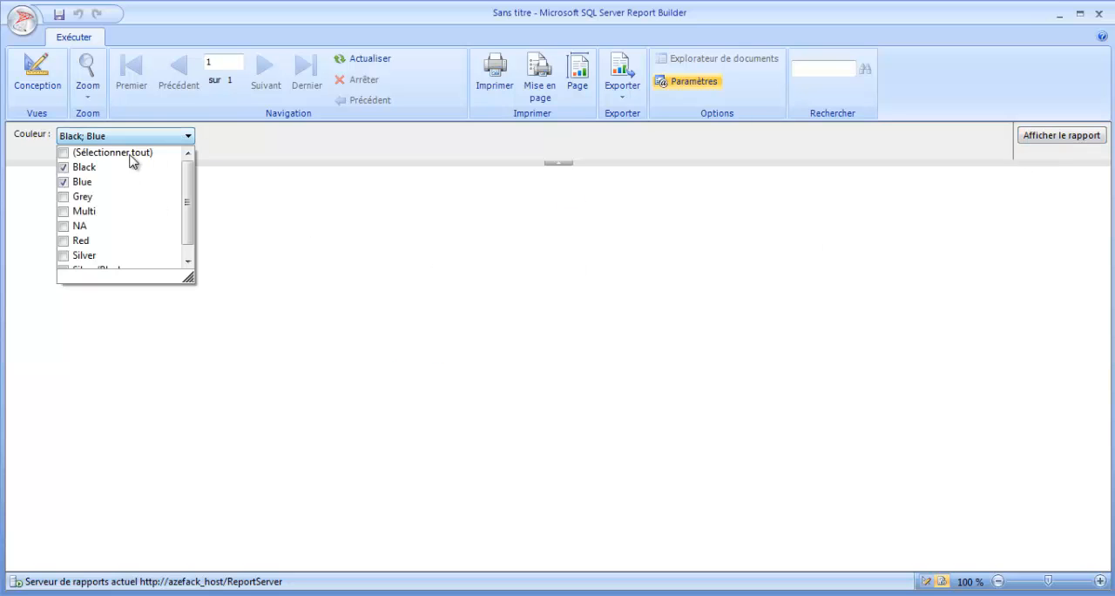
Step: Display the report with all Couleur values selected and return to the design view
left_click(82, 155)
left_click(1063, 143)
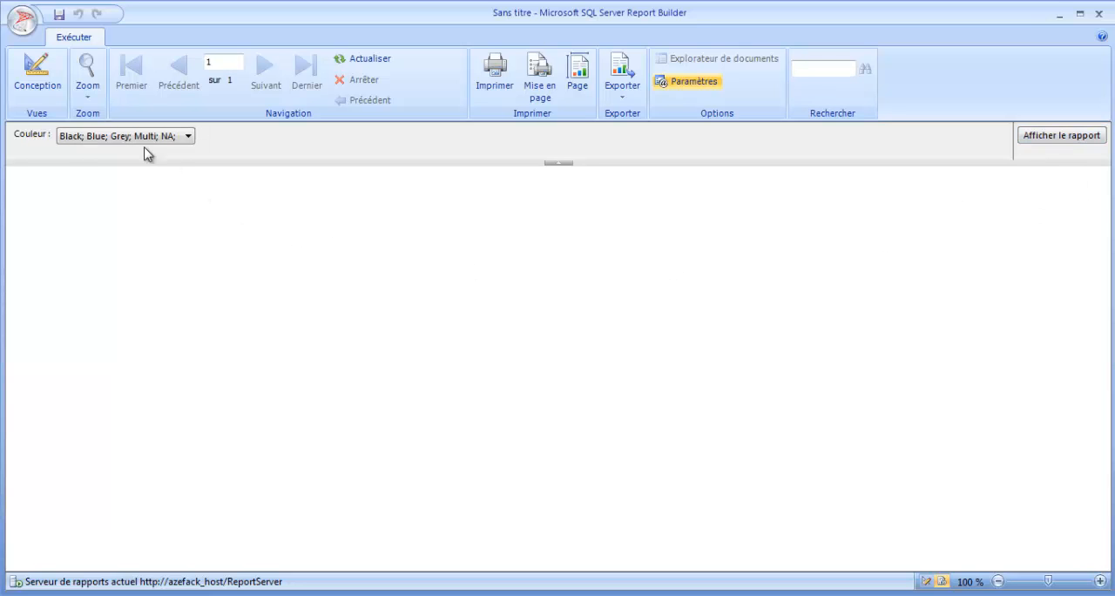
left_click(147, 136)
left_click(121, 154)
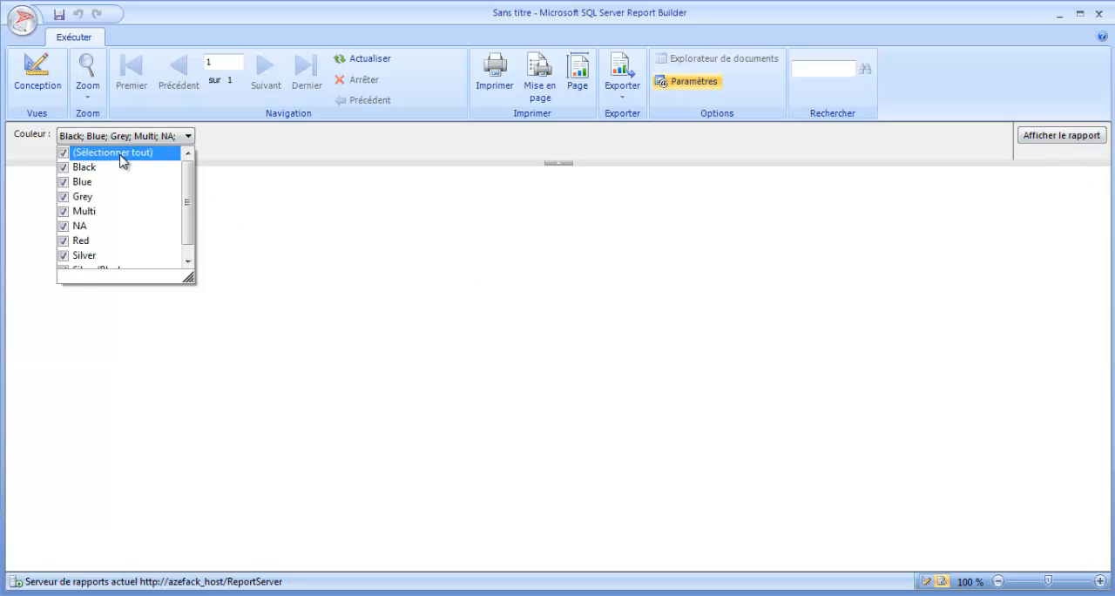
left_click(1048, 142)
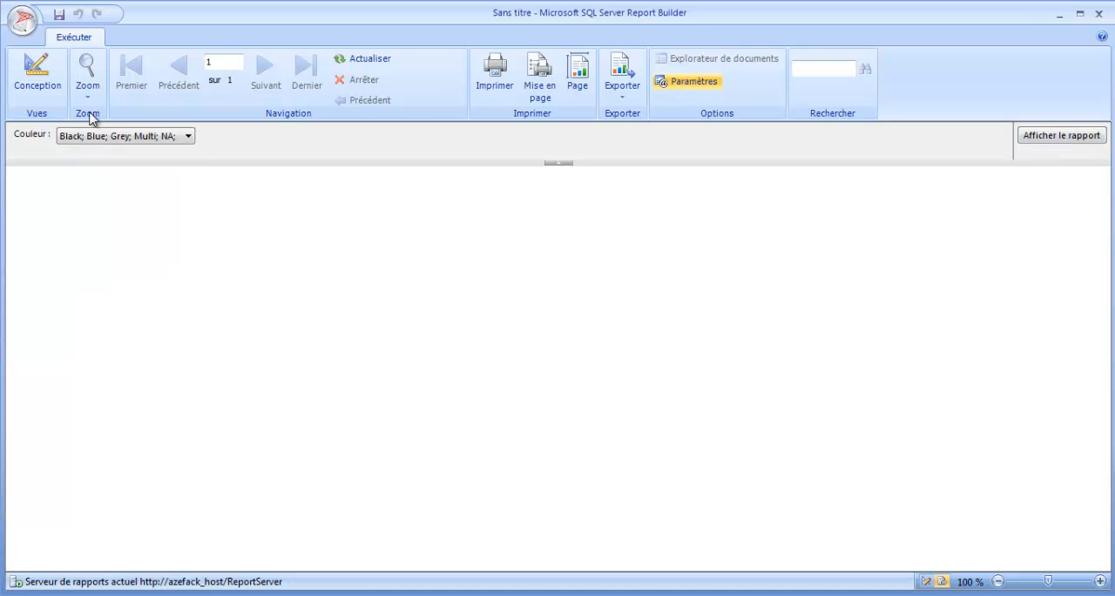
left_click(44, 97)
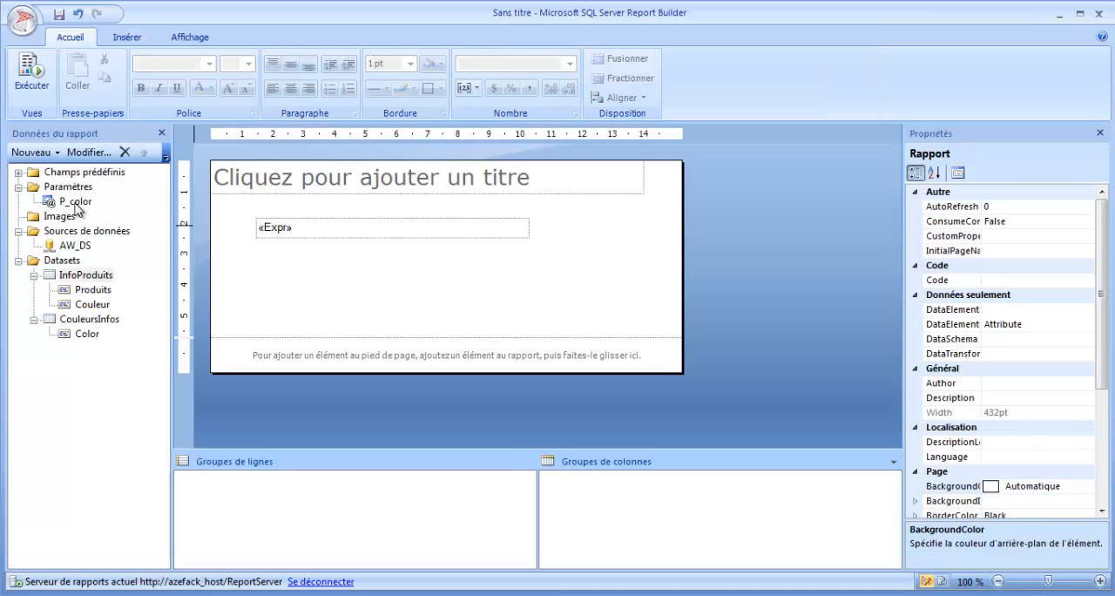
Step: Review the P_color parameter's general settings, available values, default values and advanced options
right_click(71, 209)
left_click(113, 236)
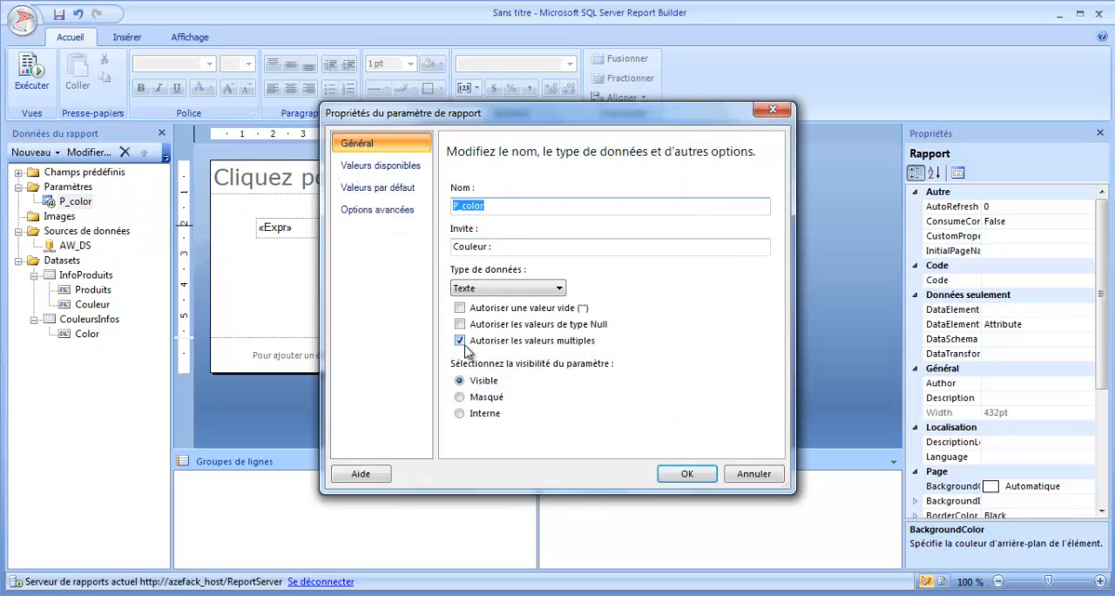
left_click(377, 165)
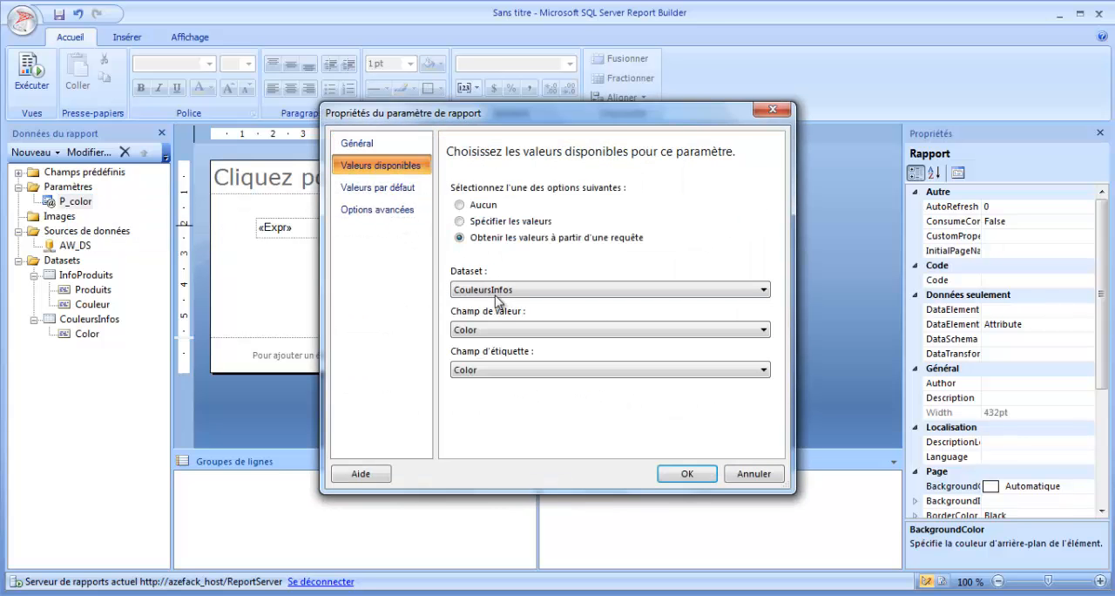
left_click(387, 188)
left_click(388, 211)
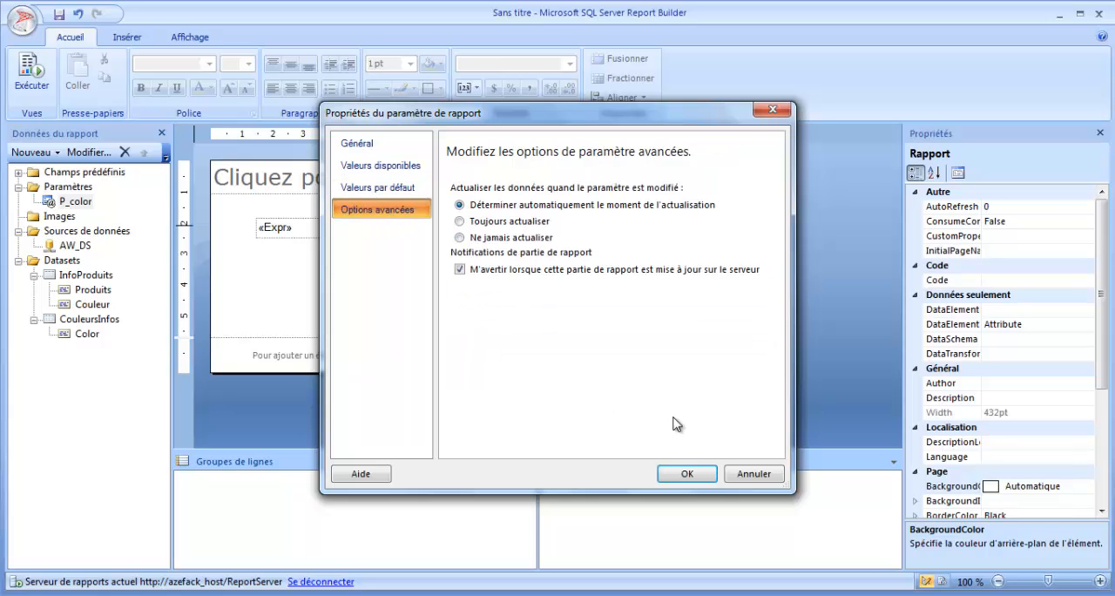
left_click(687, 474)
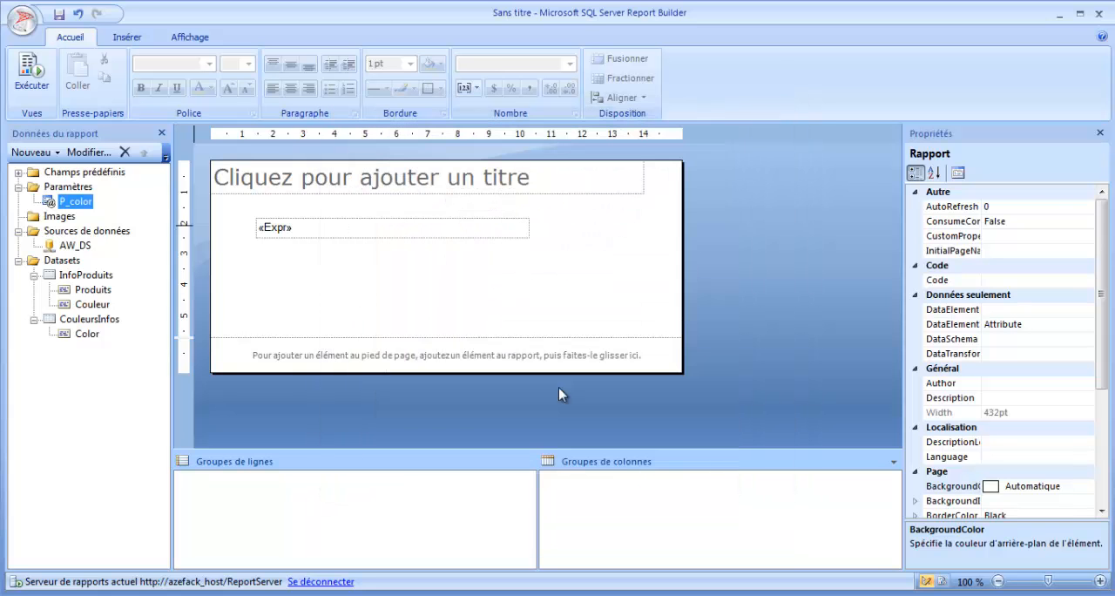
right_click(90, 278)
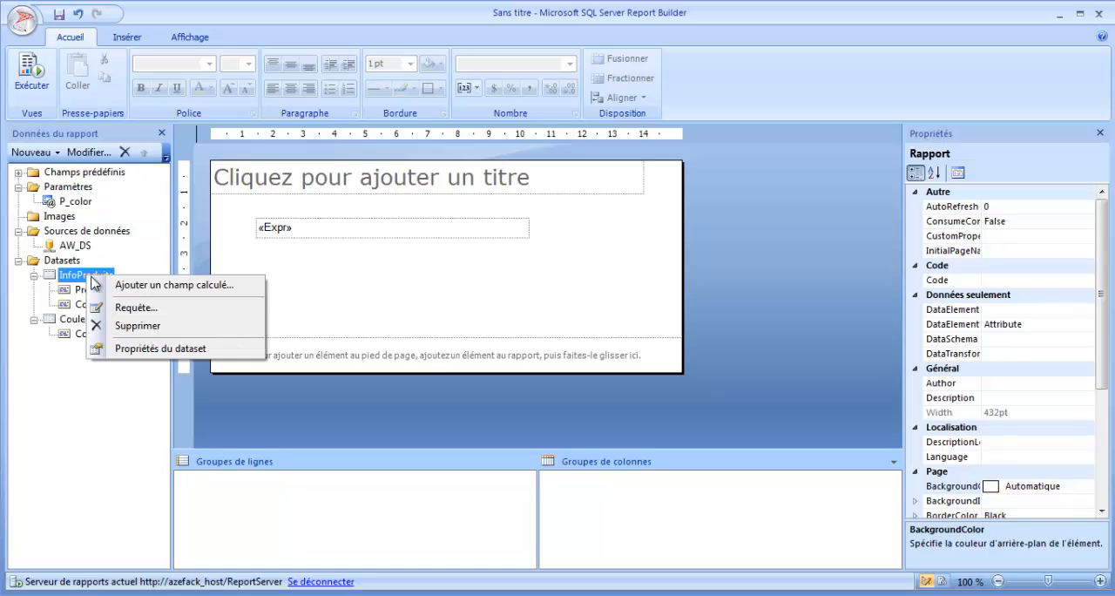
left_click(147, 348)
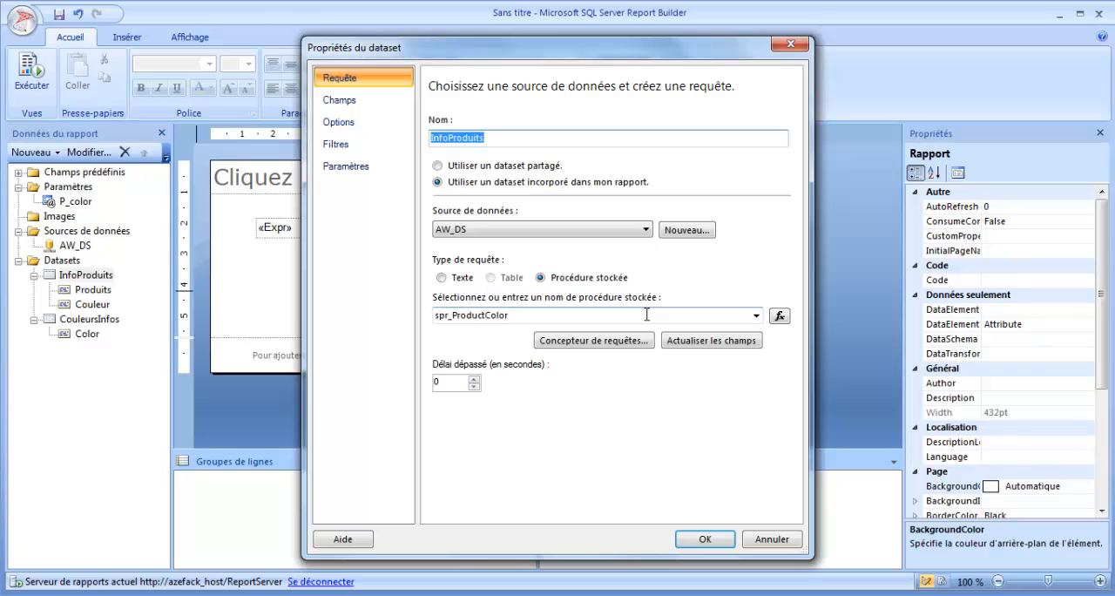
left_click(702, 346)
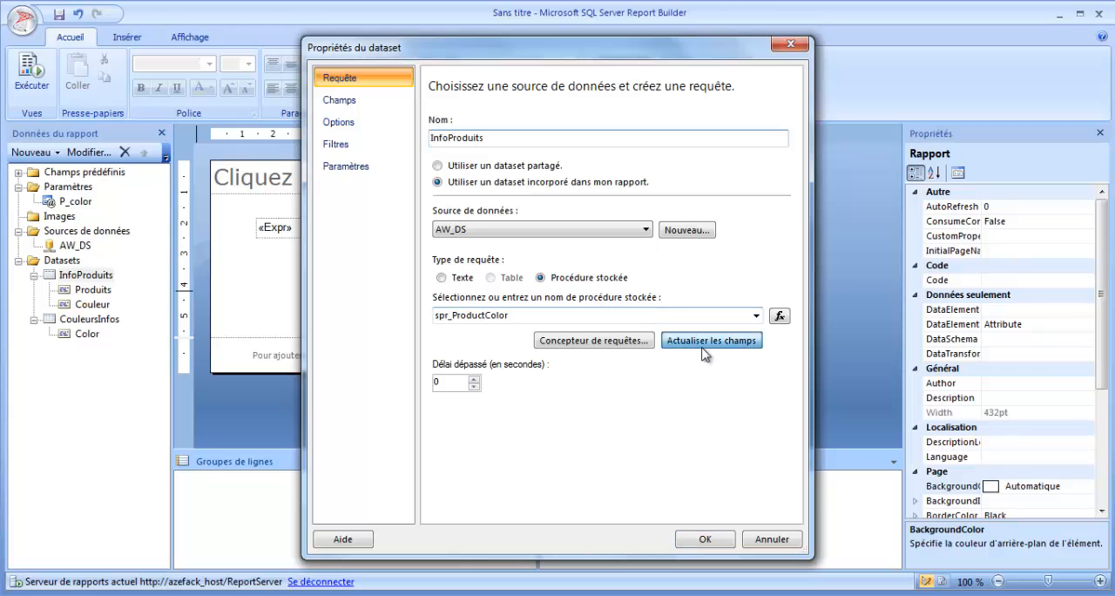
left_click(346, 165)
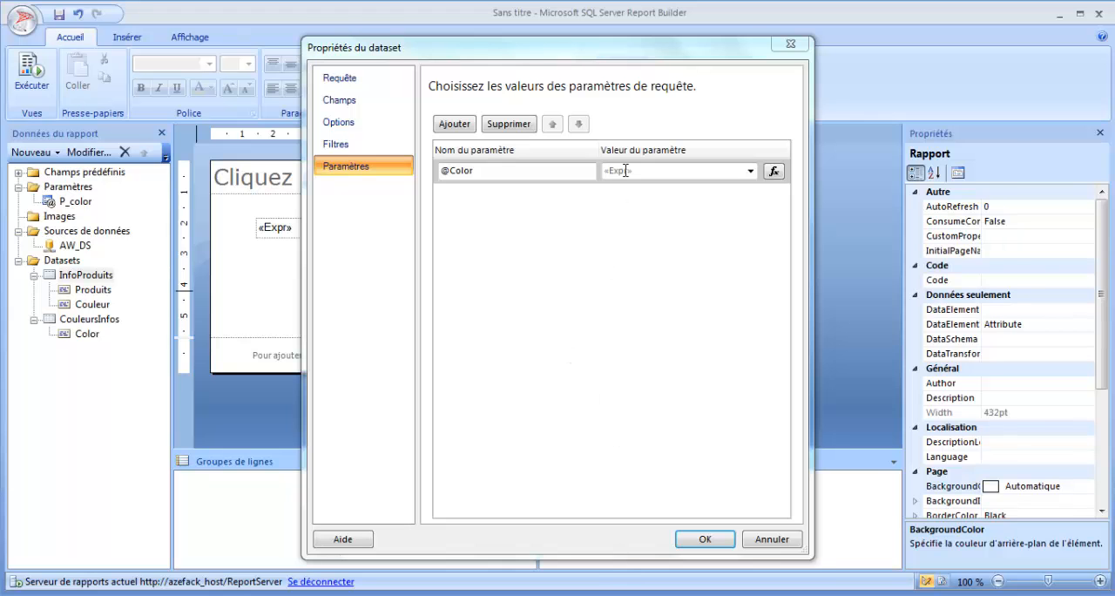
left_click(773, 170)
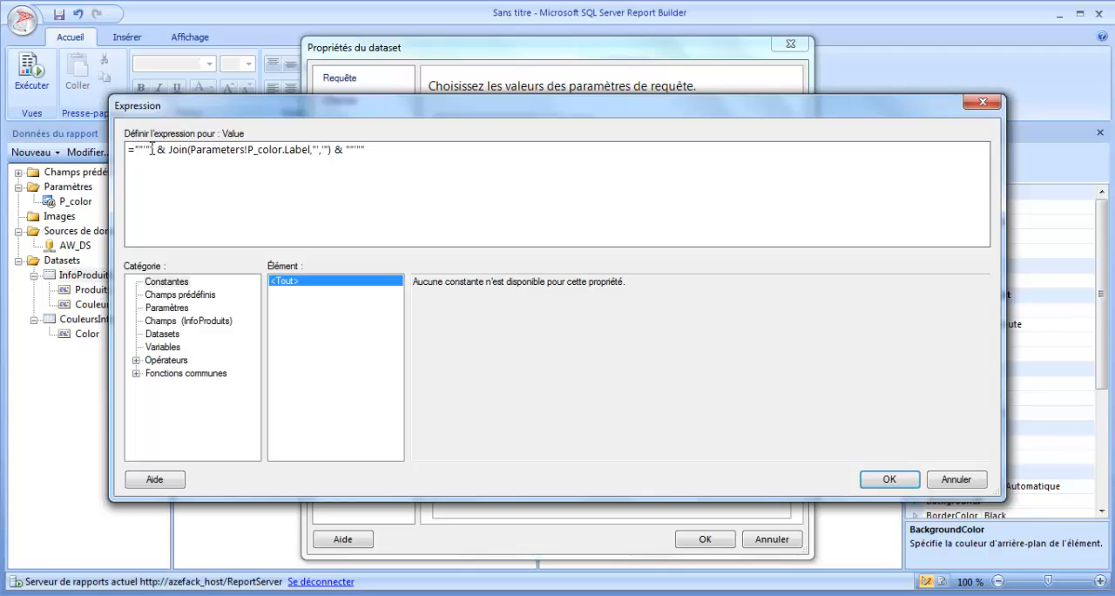
key("BackSpace")
key("BackSpace")
key("BackSpace")
key("BackSpace")
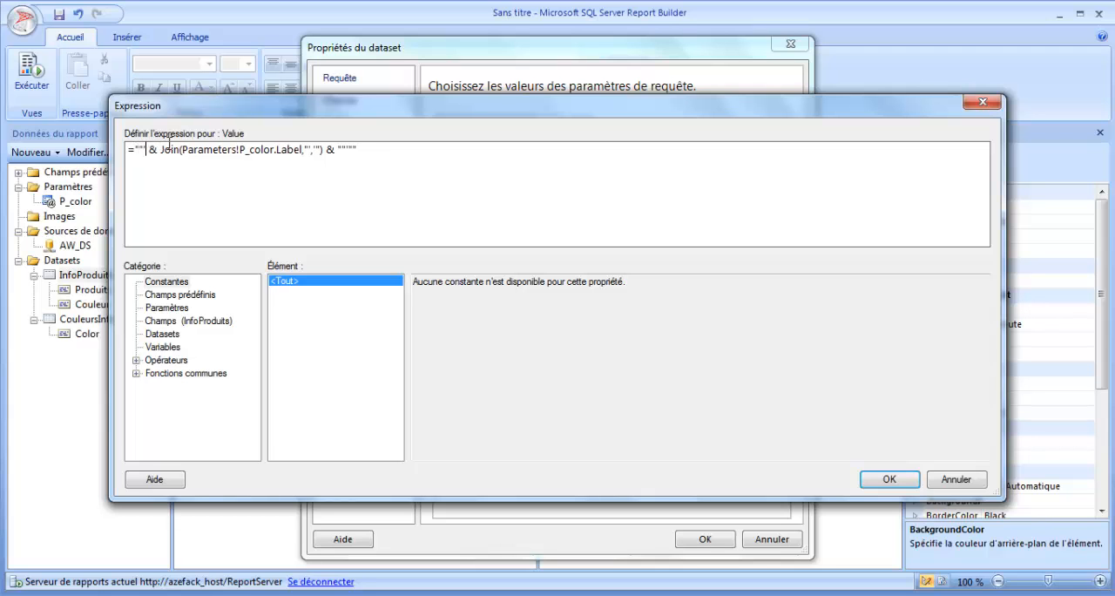
type("\"")
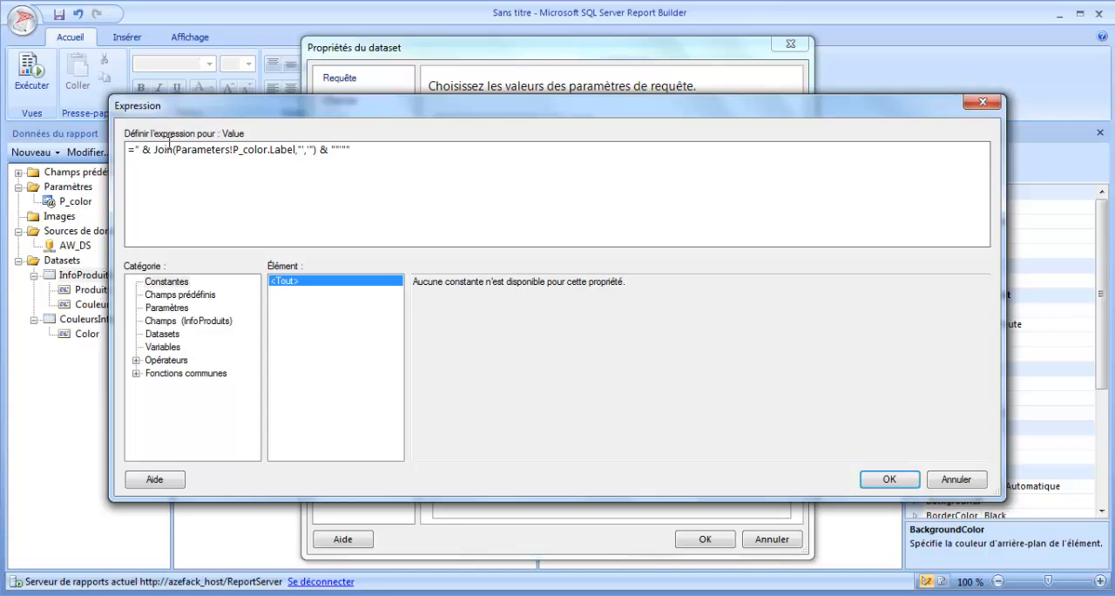
type("^\"")
key("BackSpace")
key("BackSpace")
type("'\"")
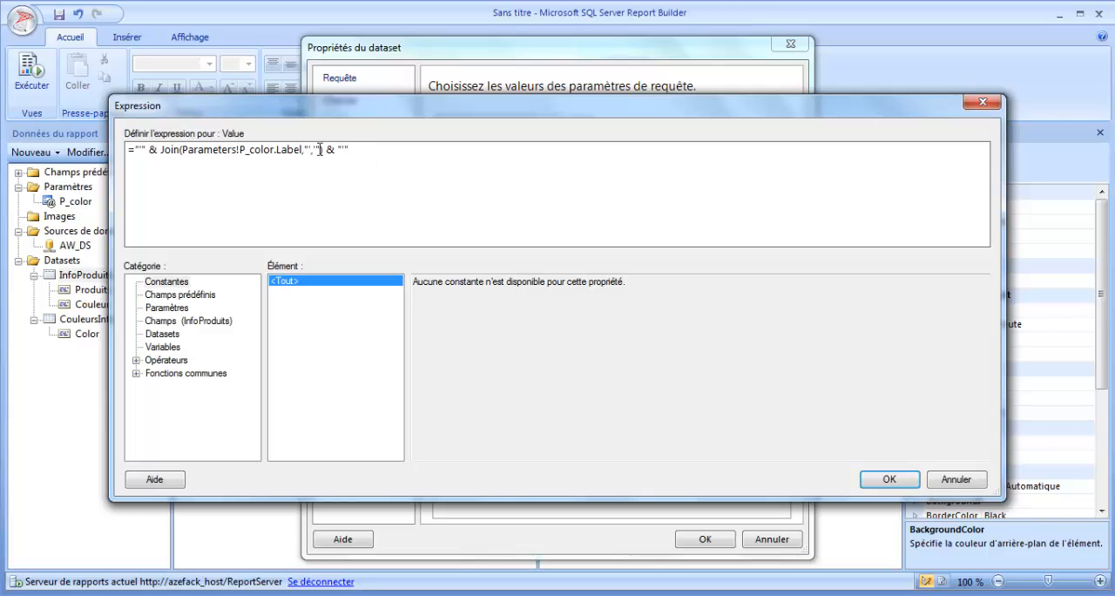
left_click_drag(370, 150, 3, 139)
key("ctrl+c")
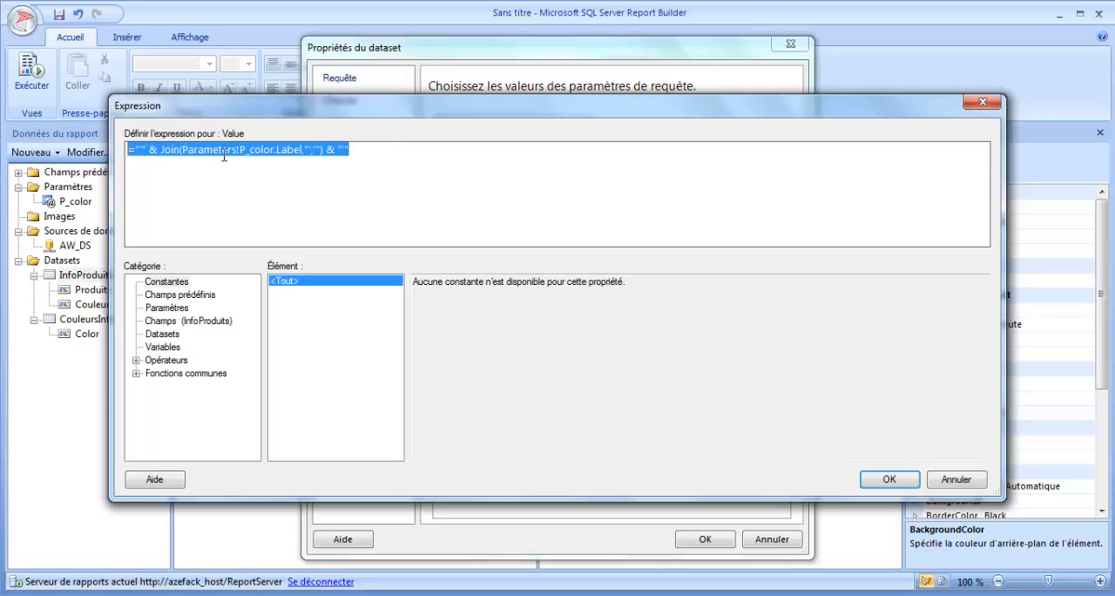
left_click(886, 481)
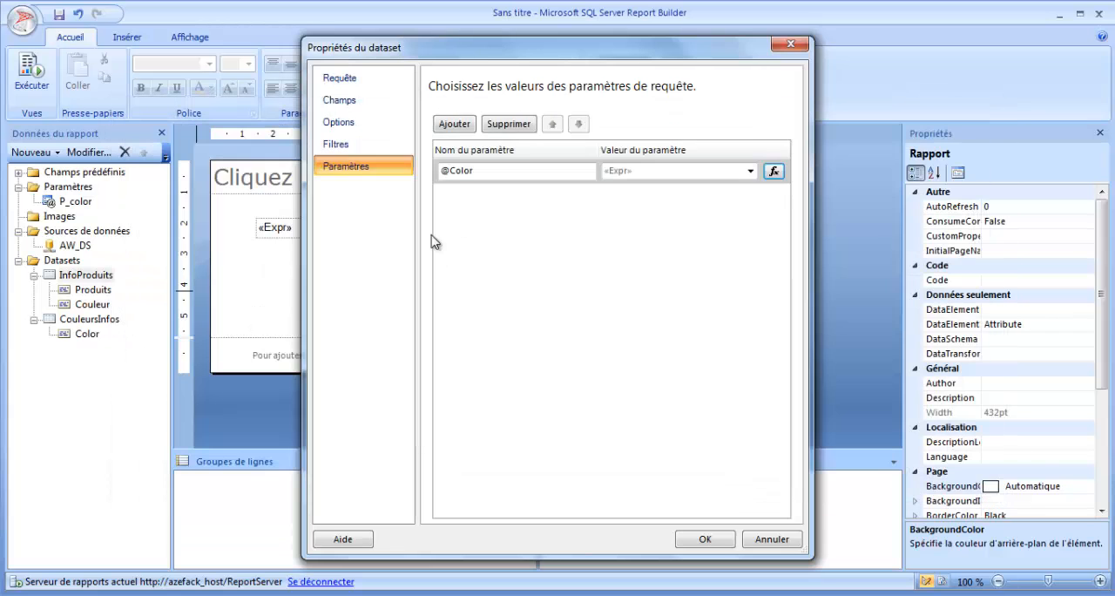
left_click(703, 538)
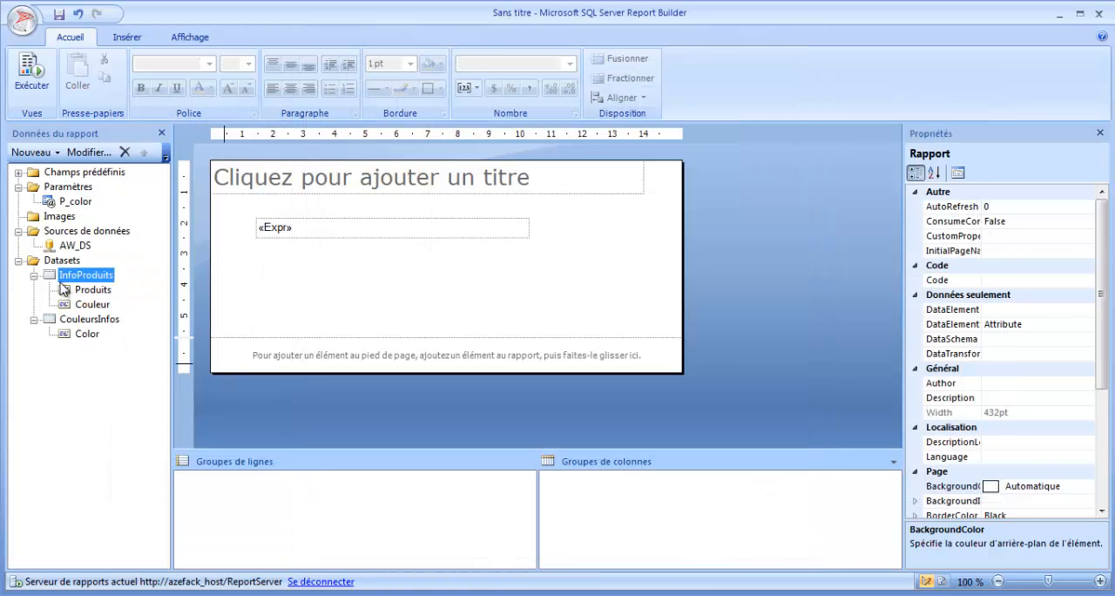
Step: Replace the body text box's expression with the copied ="'" & Join(Parameters!P_color.Label,"','") & "'"
right_click(276, 234)
left_click(346, 370)
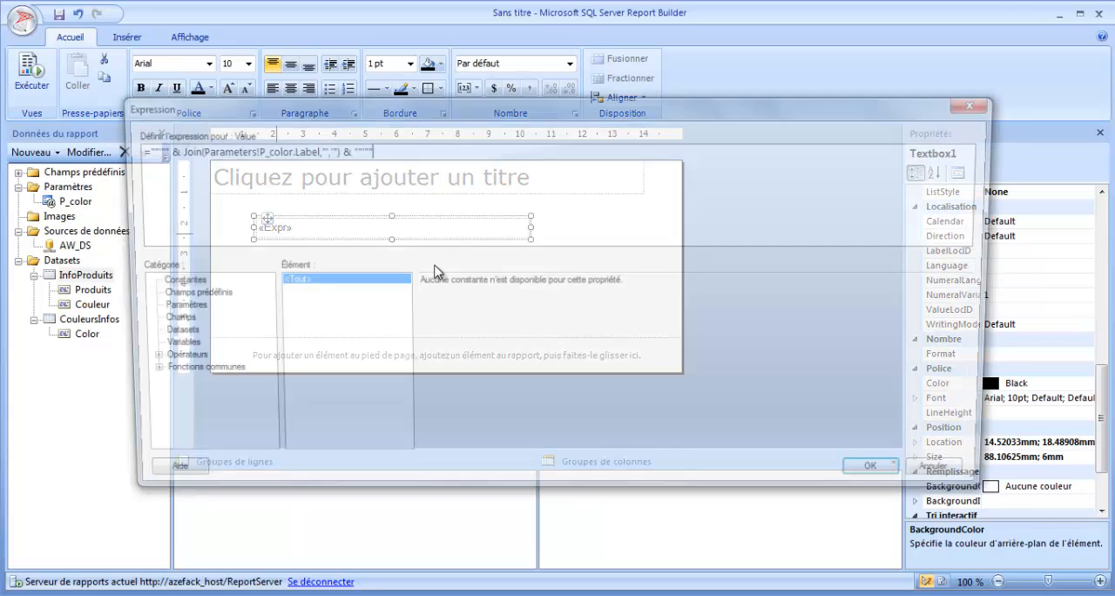
key("ctrl+a")
key("ctrl+v")
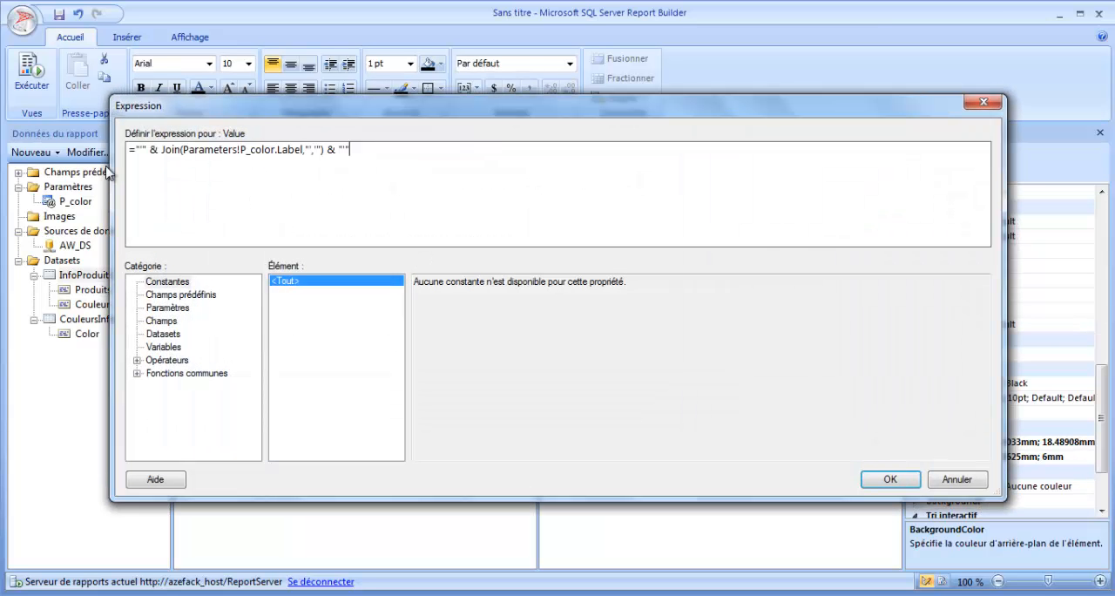
left_click(888, 479)
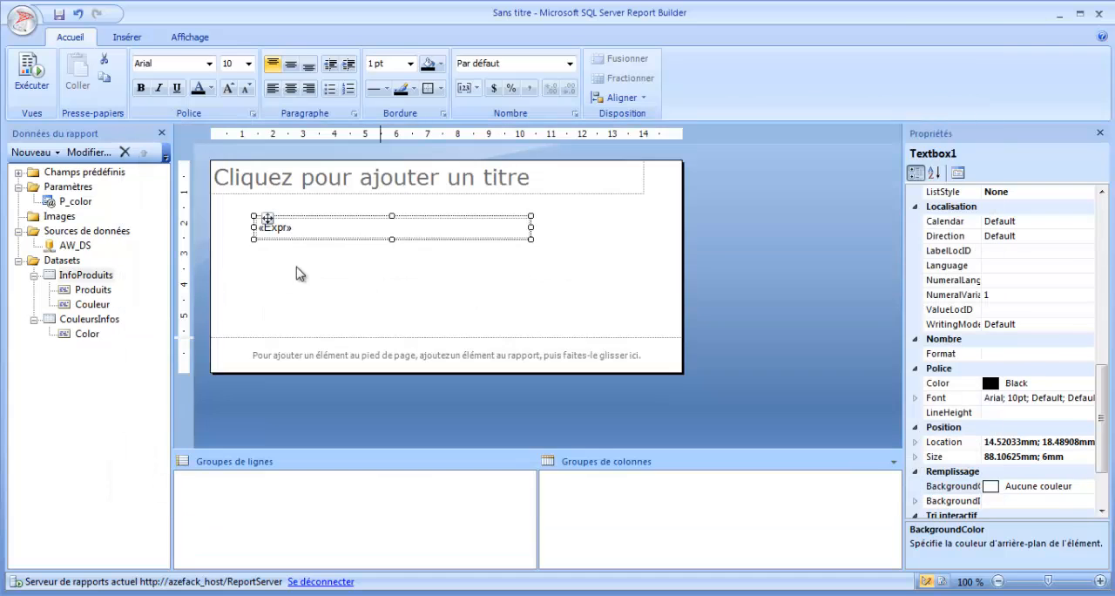
Step: Run the report and display it with only Black selected for Couleur
left_click(31, 80)
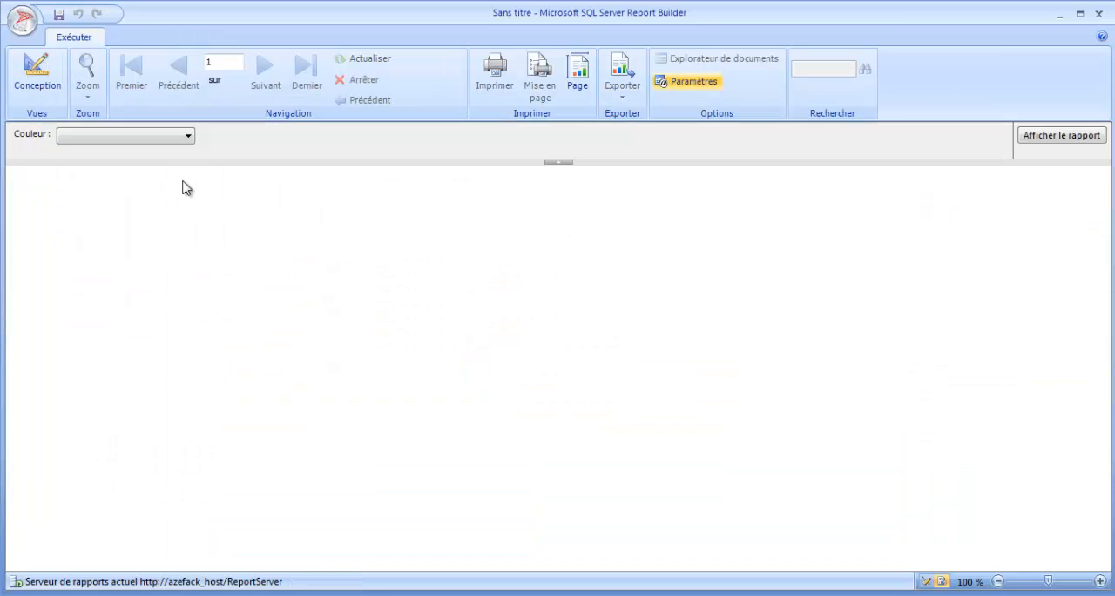
left_click(187, 136)
left_click(85, 169)
left_click(368, 269)
left_click(1056, 139)
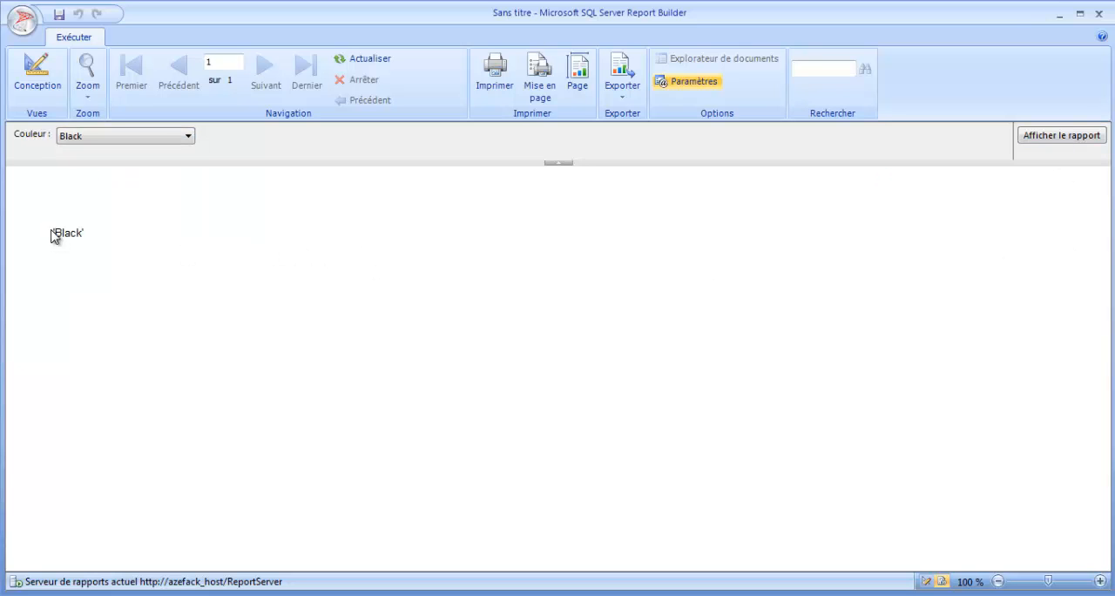
Step: Display the report with Black, Blue and Grey selected for Couleur and return to the design view
left_click(111, 139)
left_click(80, 181)
left_click(80, 196)
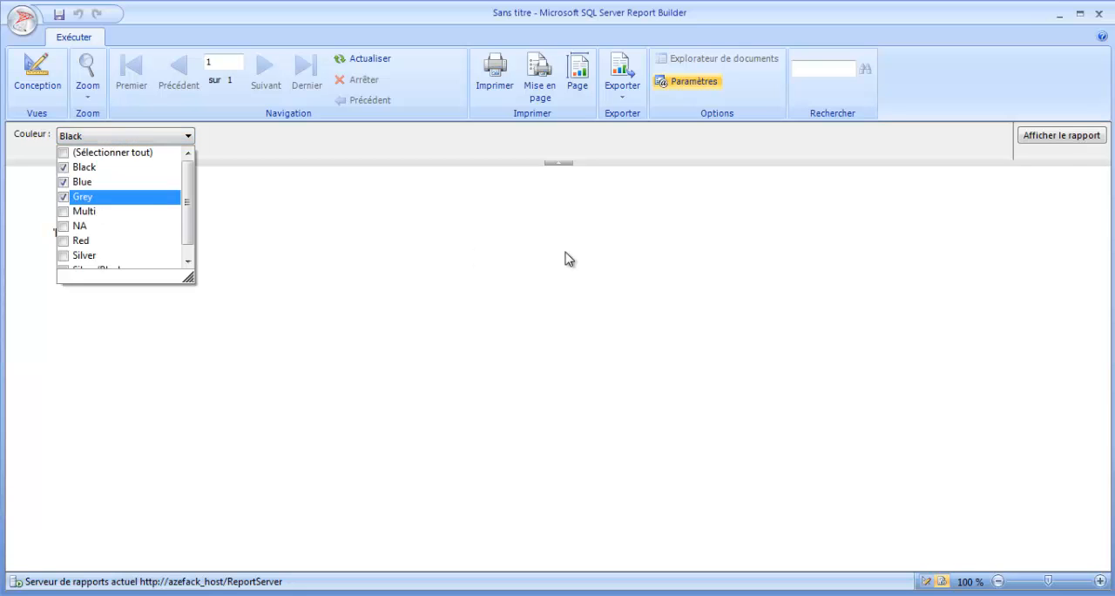
left_click(568, 258)
left_click(1064, 139)
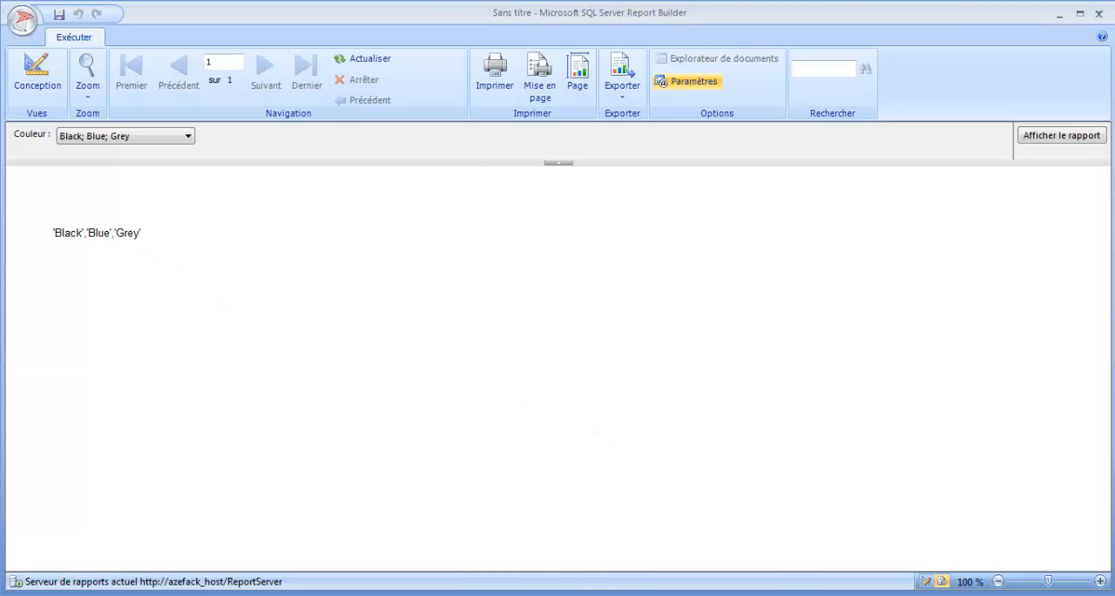
left_click(540, 593)
left_click(568, 355)
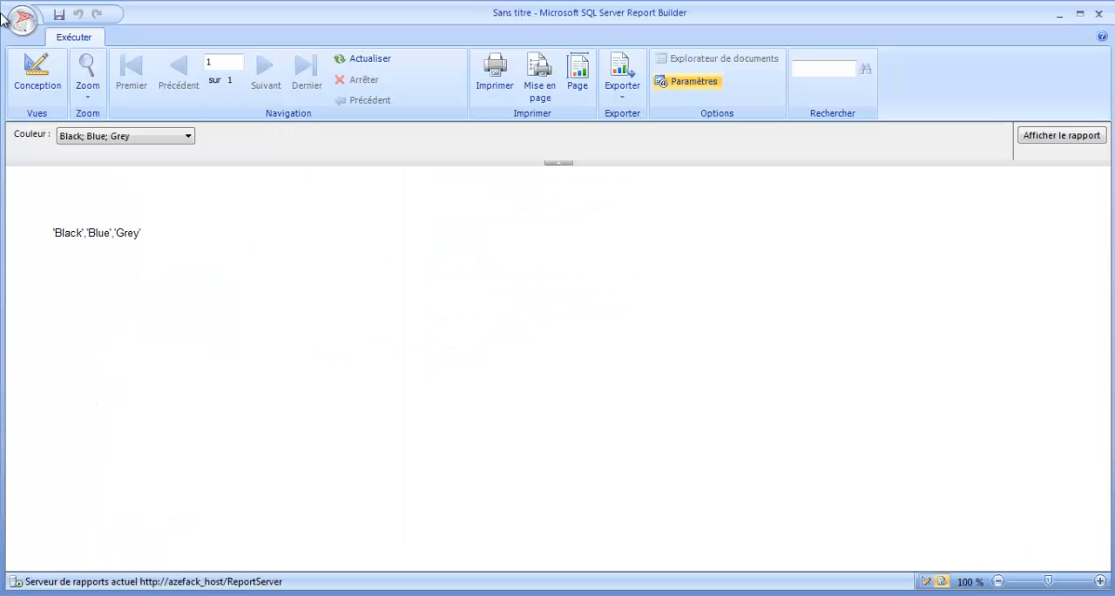
left_click(41, 78)
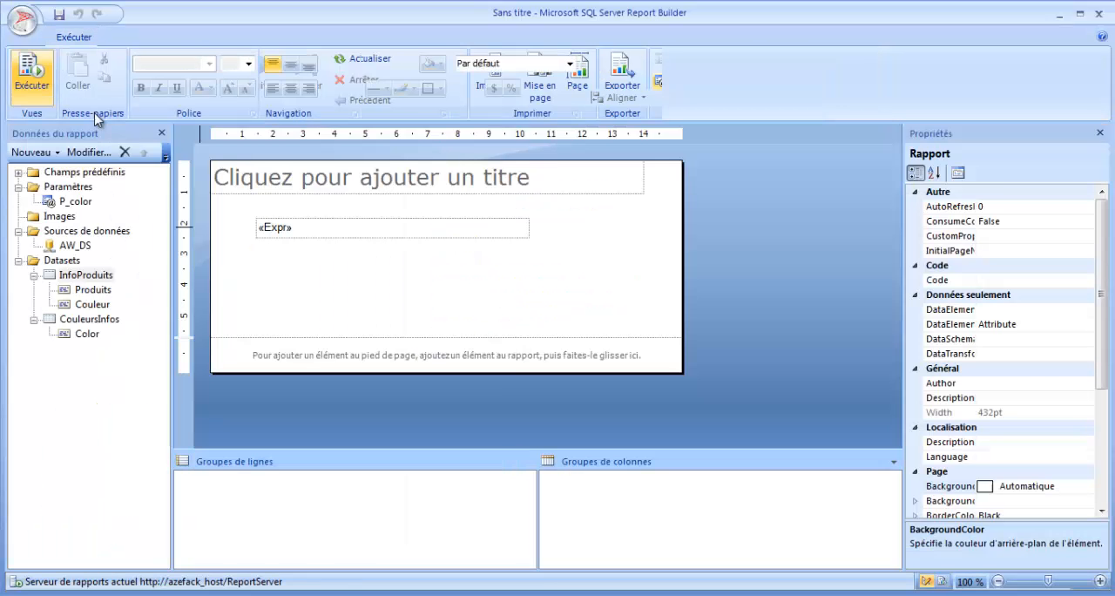
Step: Narrow the expression text box from its left edge to free space in front of it for a label
left_click(258, 251)
left_click(266, 226)
left_click(256, 249)
right_click(261, 234)
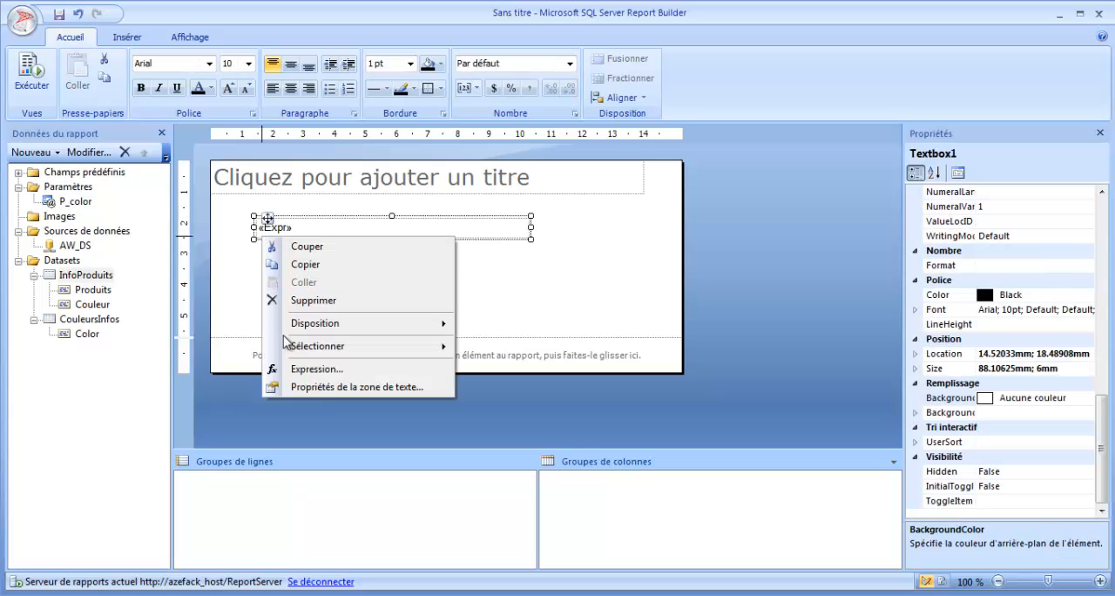
left_click(242, 253)
left_click(260, 228)
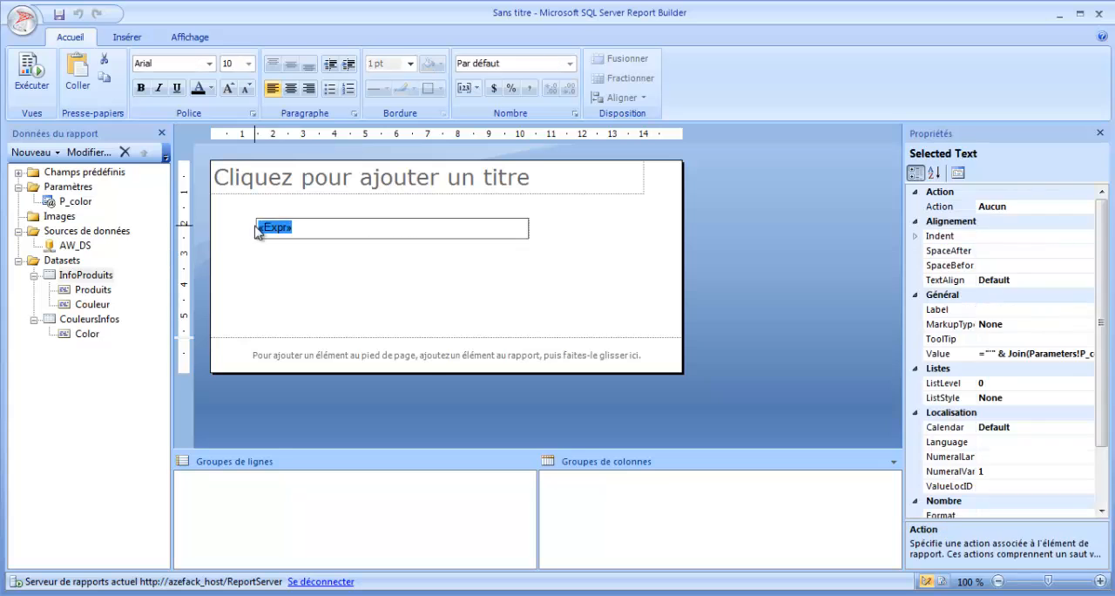
left_click(255, 226)
left_click_drag(267, 219, 366, 219)
left_click(294, 261)
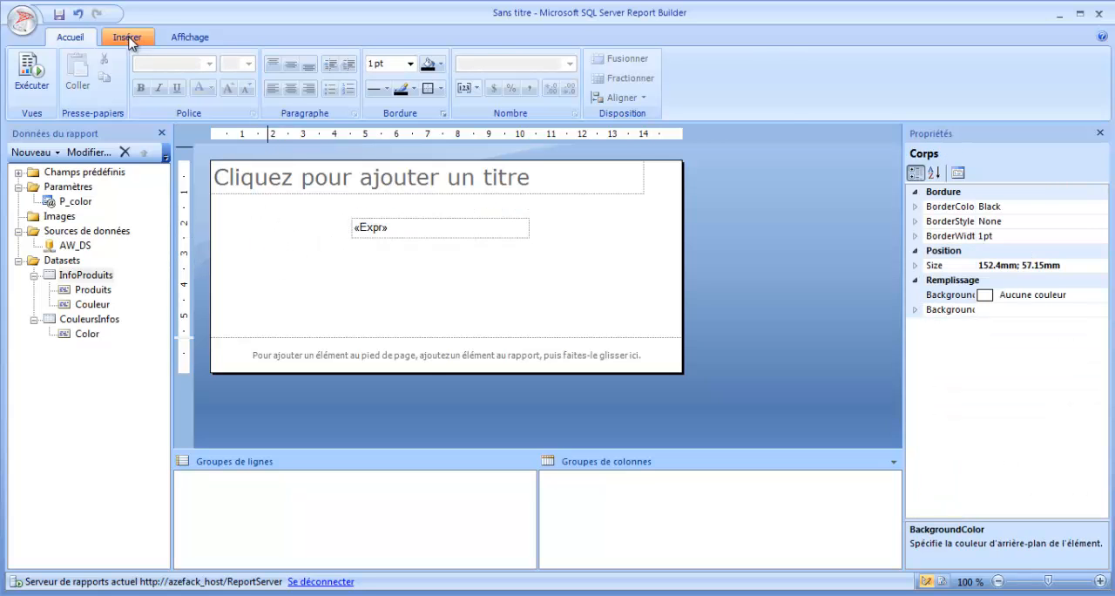
Step: Insert a text box in front of the expression text box containing the label "La Selection :"
left_click(127, 37)
left_click(486, 84)
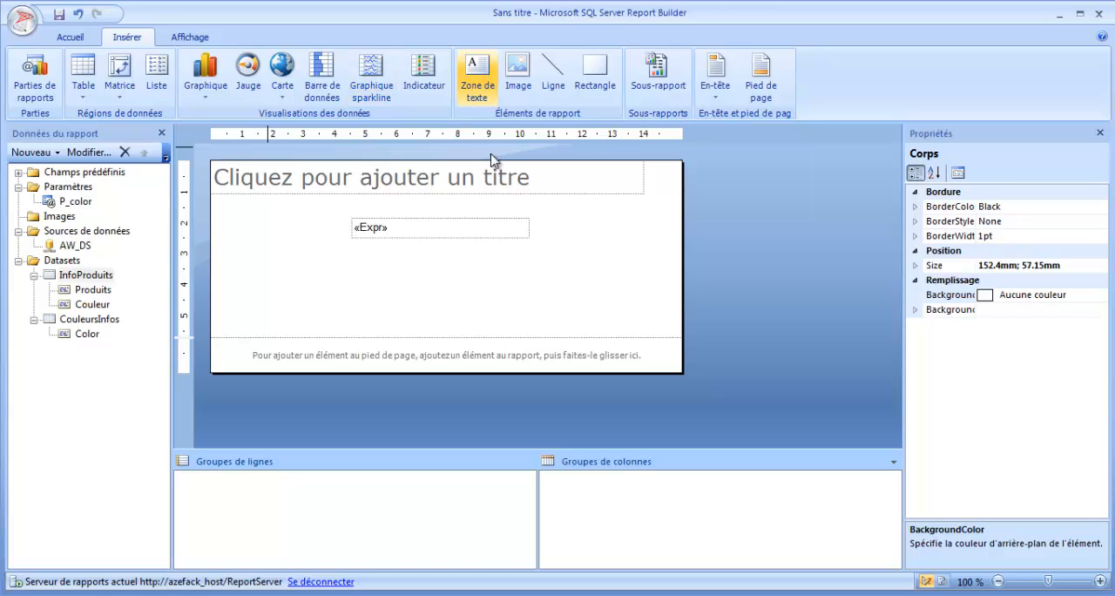
left_click_drag(216, 212, 338, 236)
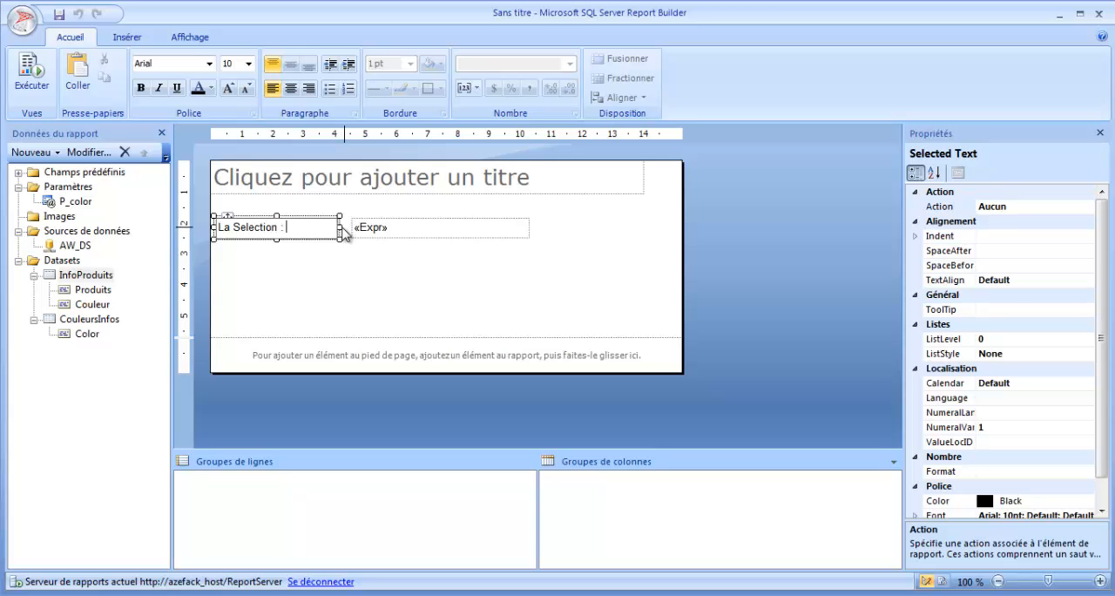
Step: Narrow the "La Selection :" text box to fit its text and move the expression text box closer to it
left_click_drag(339, 227, 288, 227)
left_click_drag(363, 224, 314, 224)
left_click(346, 275)
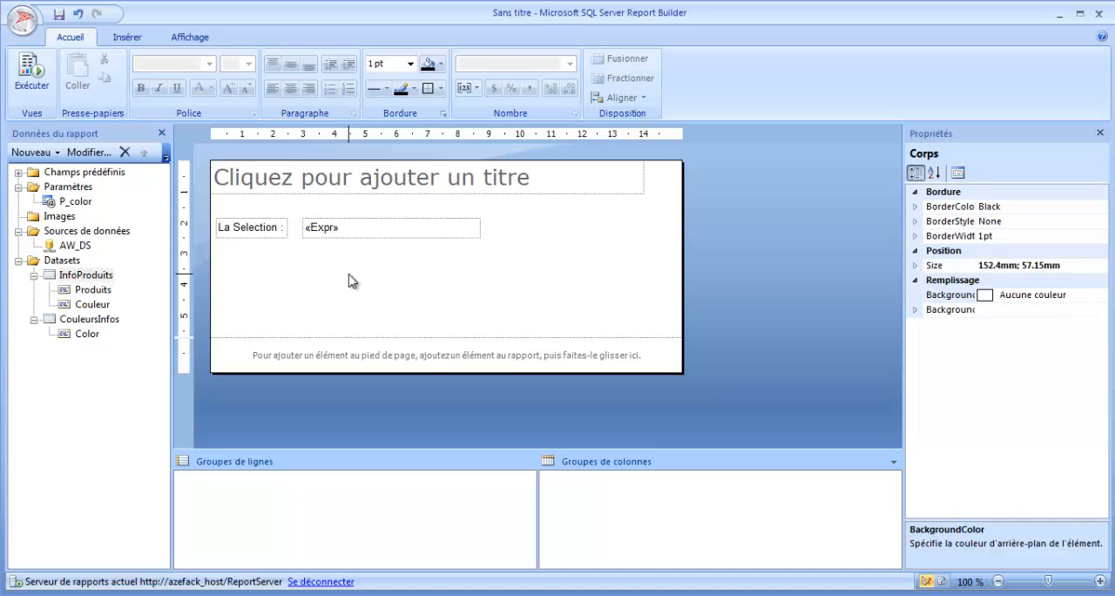
Step: Run the report with all Couleur values selected, check the labelled selection, and return to the design view
left_click(32, 74)
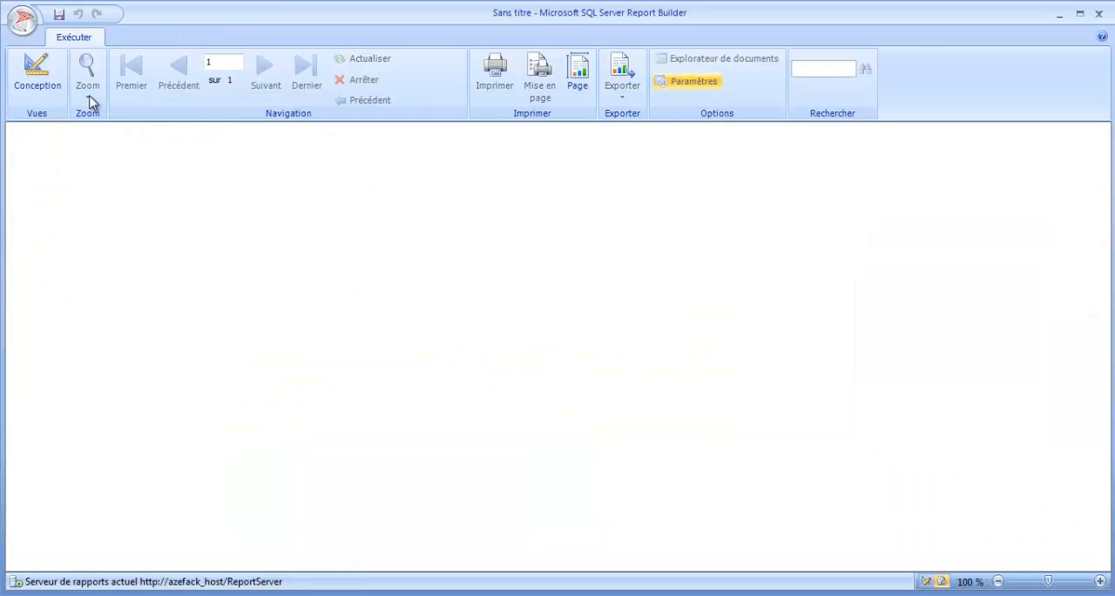
left_click(188, 135)
left_click(104, 167)
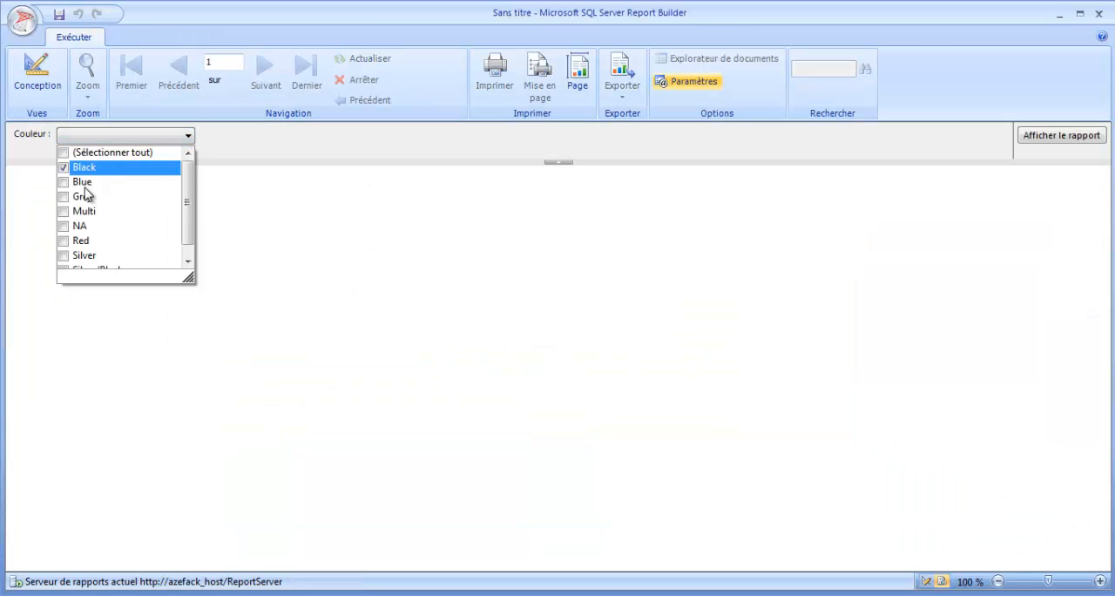
left_click(84, 182)
left_click(111, 156)
left_click(330, 259)
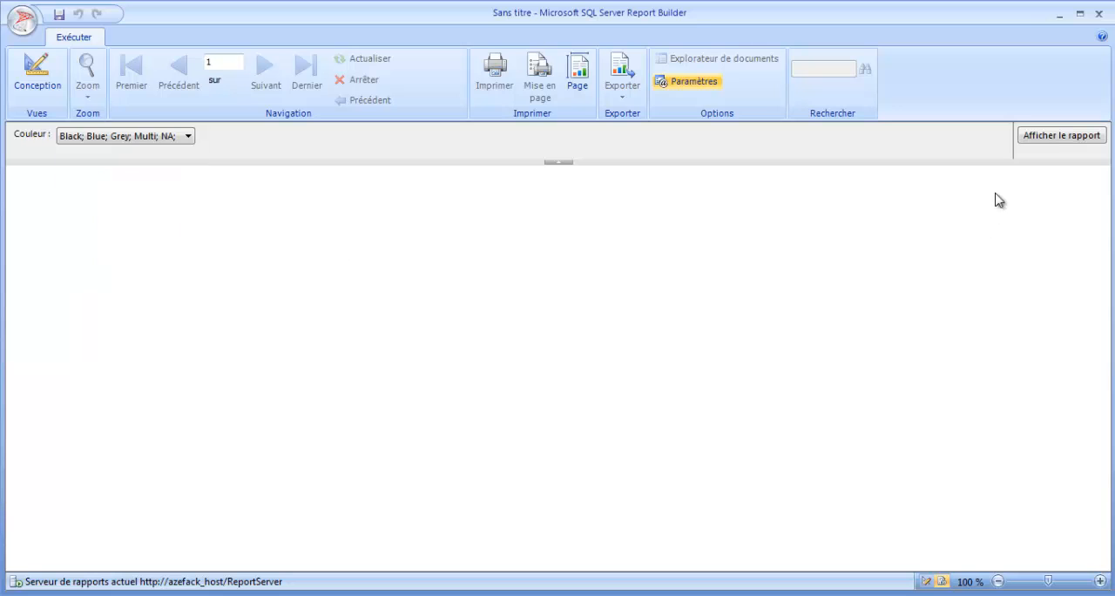
left_click(1057, 136)
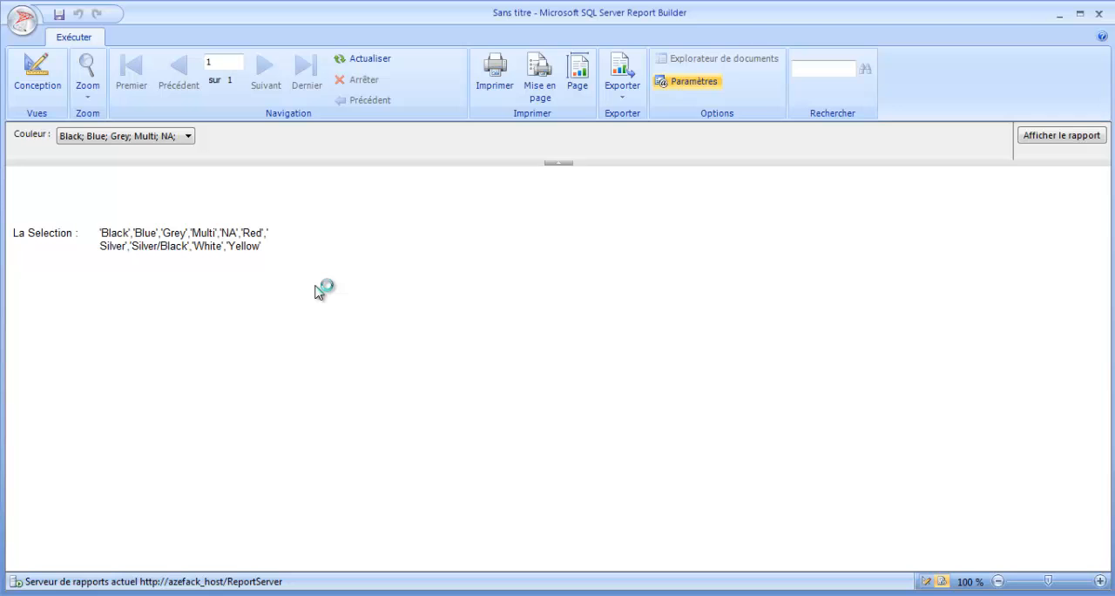
left_click(35, 90)
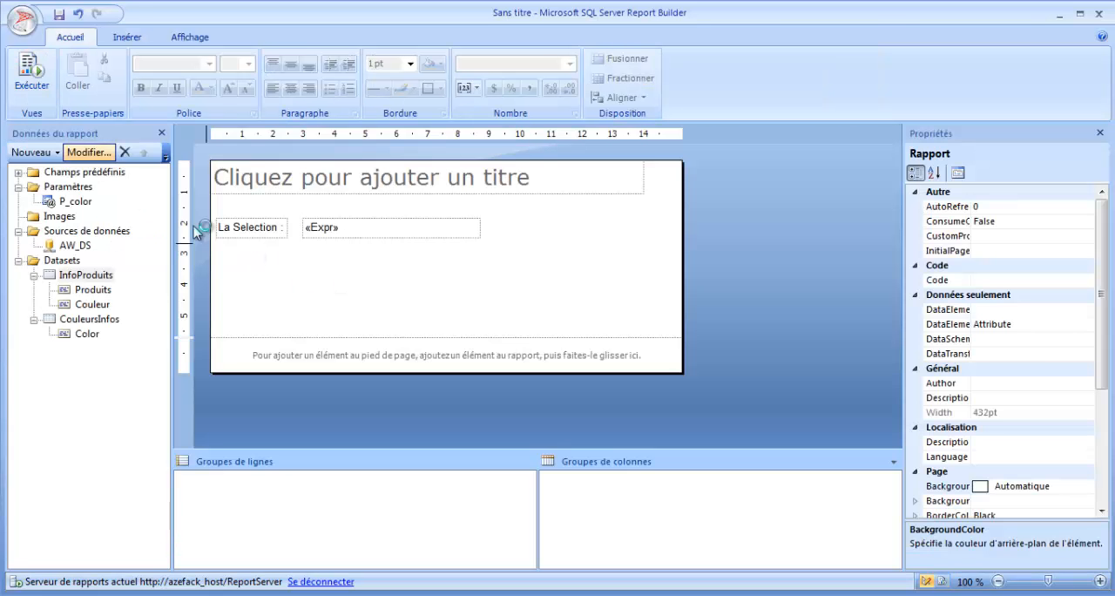
Step: Enlarge the page footer by extending the report page's lower edge downward
left_click(339, 263)
left_click_drag(363, 373, 363, 432)
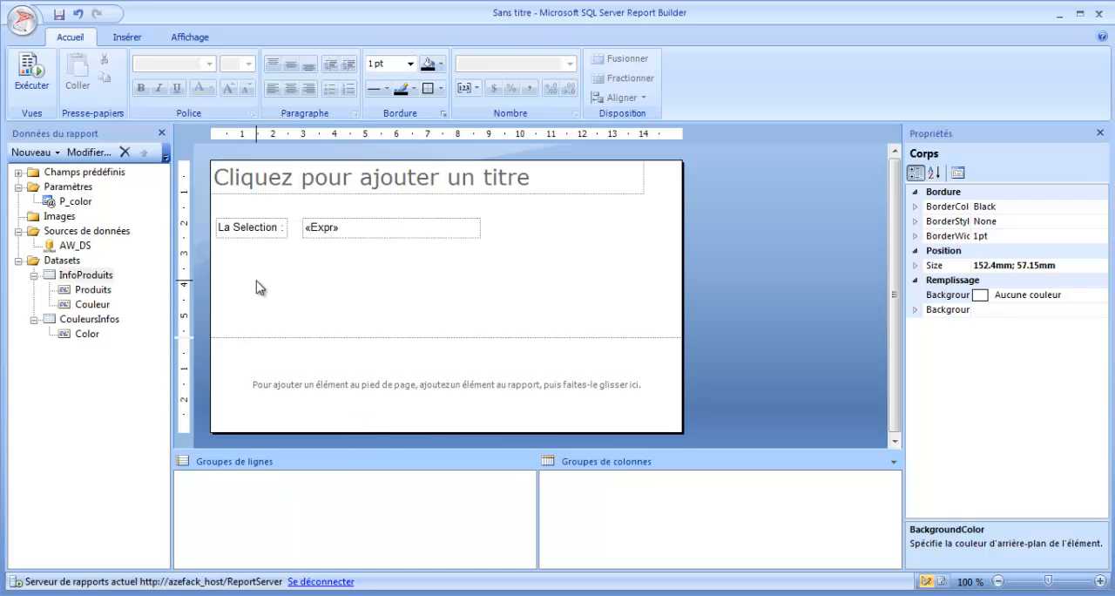
Step: Start a new table with the Table Wizard, based on the existing InfoProduits dataset
left_click(126, 37)
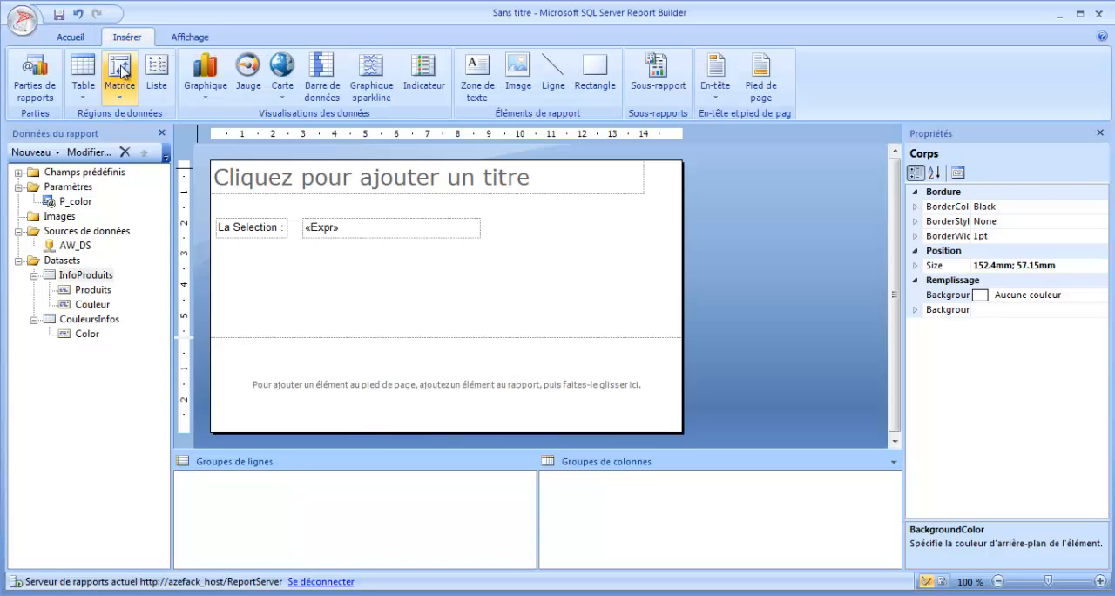
left_click(83, 87)
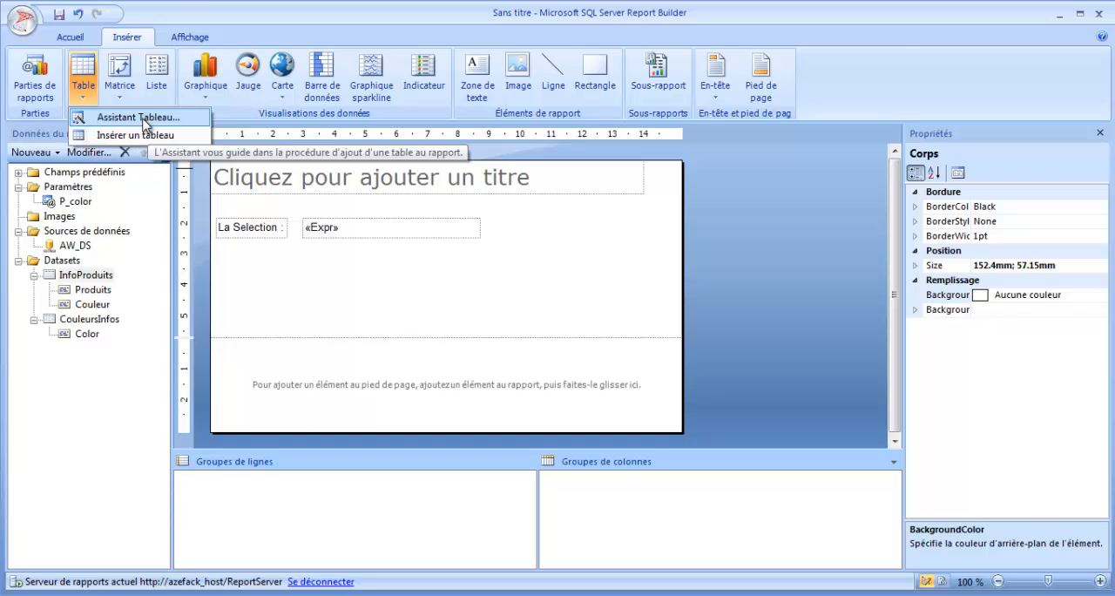
left_click(145, 123)
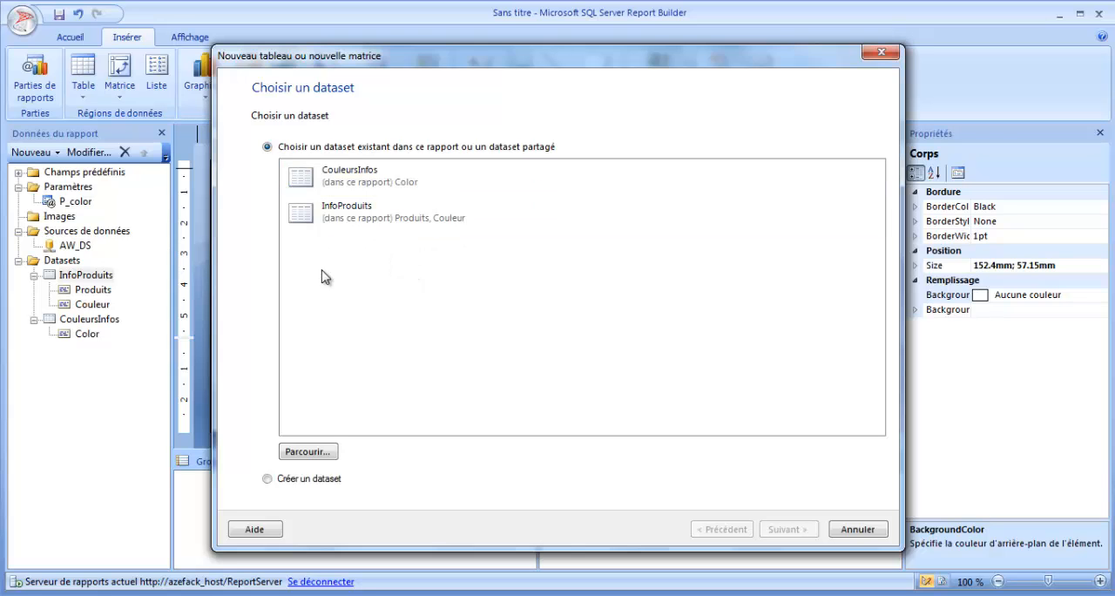
left_click(378, 223)
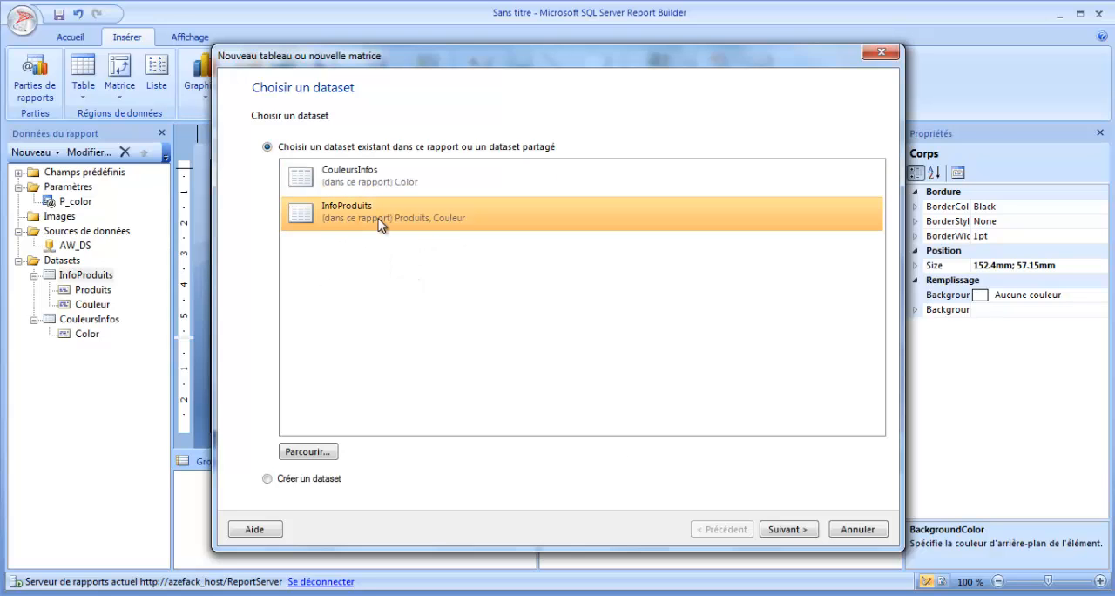
left_click(784, 531)
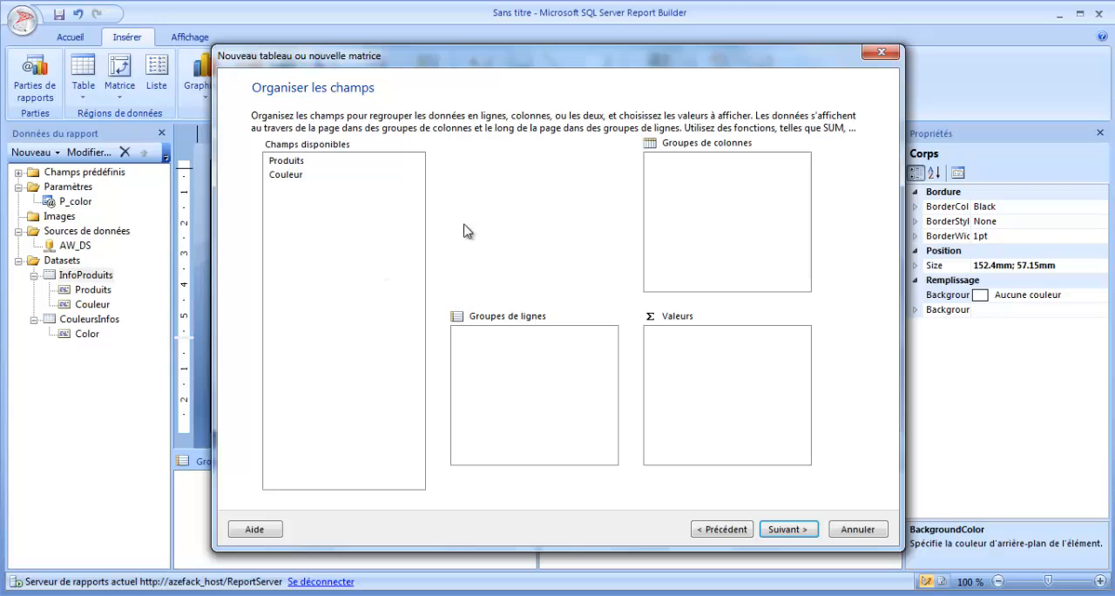
Step: Add the Produits and Couleur fields as the table's values and accept the default layout
left_click_drag(294, 161, 723, 383)
left_click(792, 529)
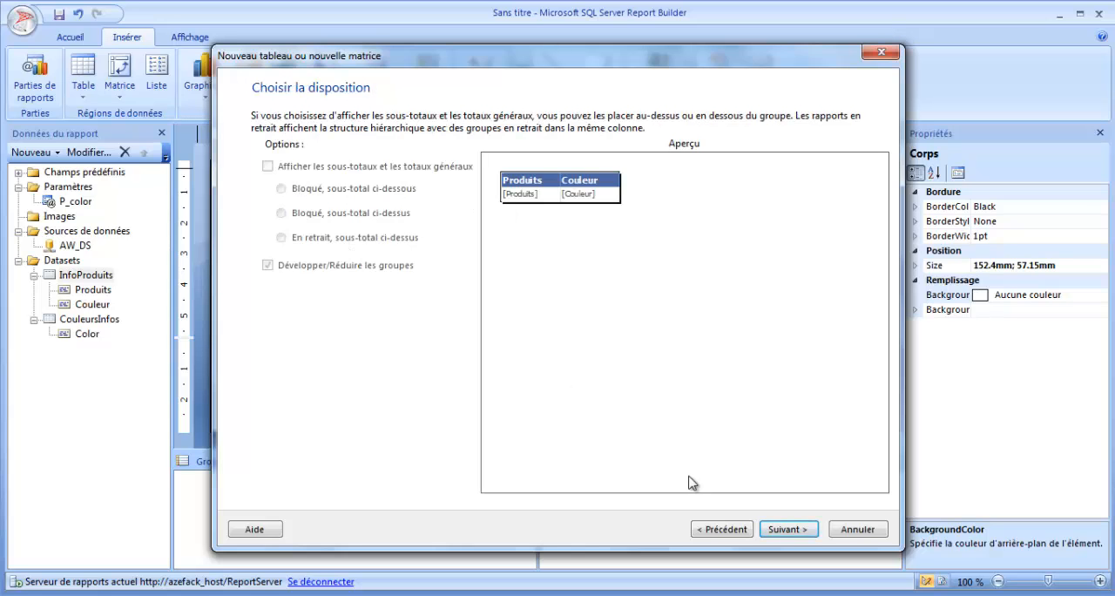
left_click(789, 528)
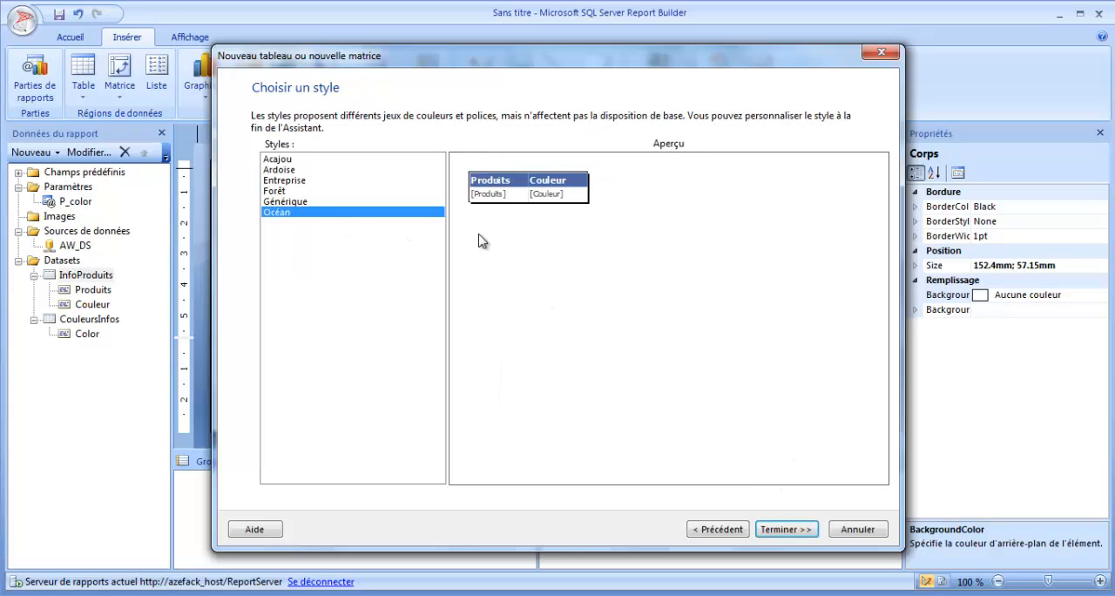
Step: Finish the table with the Entreprise style and place it in the free space below the "La Selection :" line
left_click(303, 202)
left_click(294, 180)
left_click(289, 171)
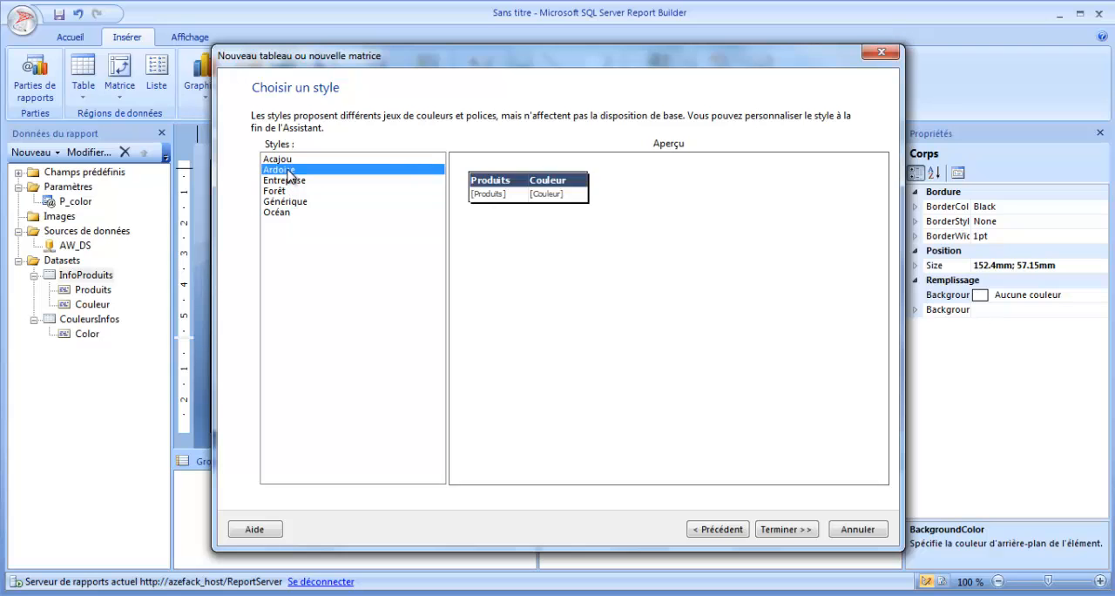
left_click(295, 182)
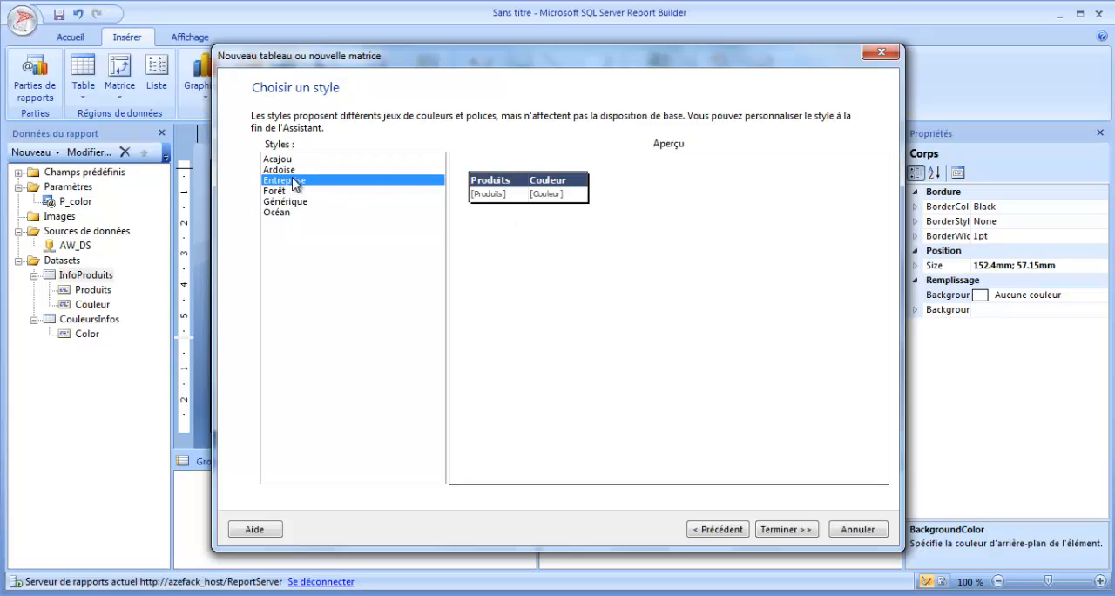
left_click(786, 528)
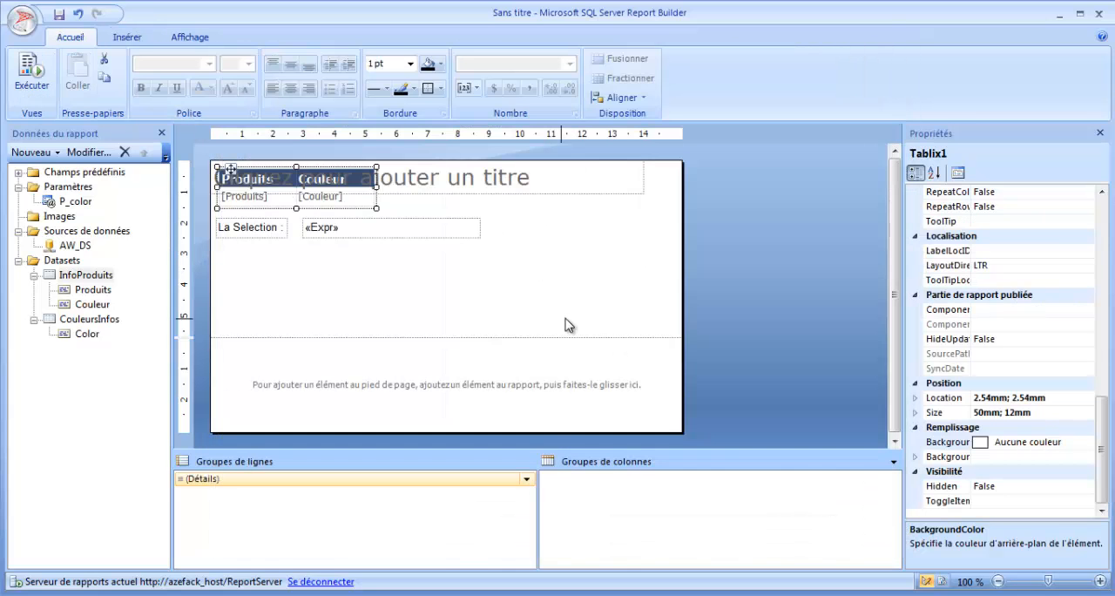
left_click_drag(309, 204, 615, 293)
Step: Remove the quote literal and & operator in front of Join in the expression beside the "La Selection :" label
right_click(371, 229)
left_click(443, 362)
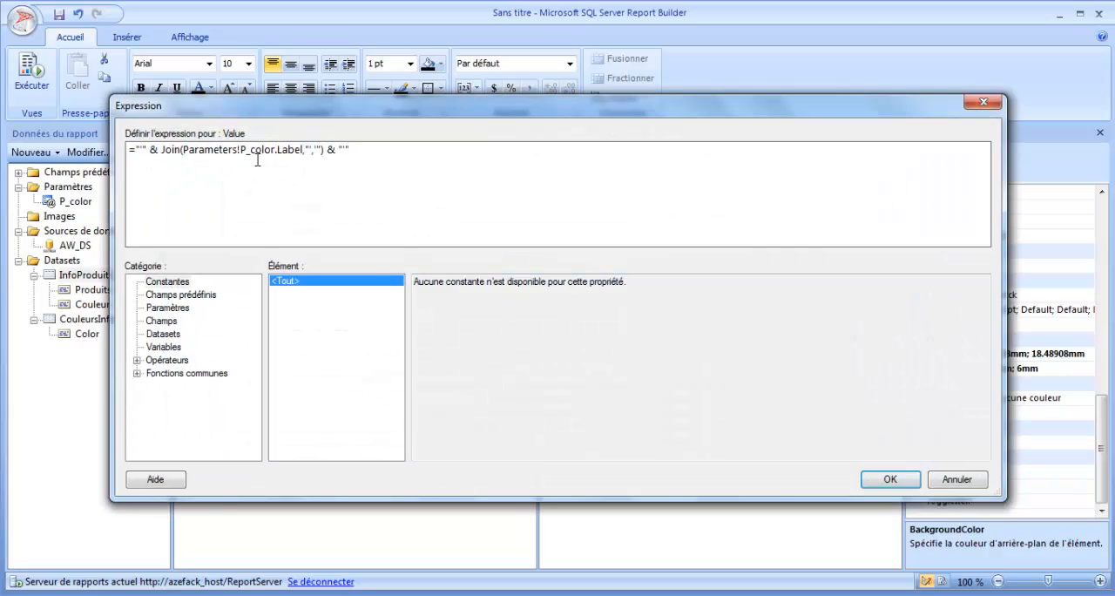
key("BackSpace")
key("BackSpace")
key("BackSpace")
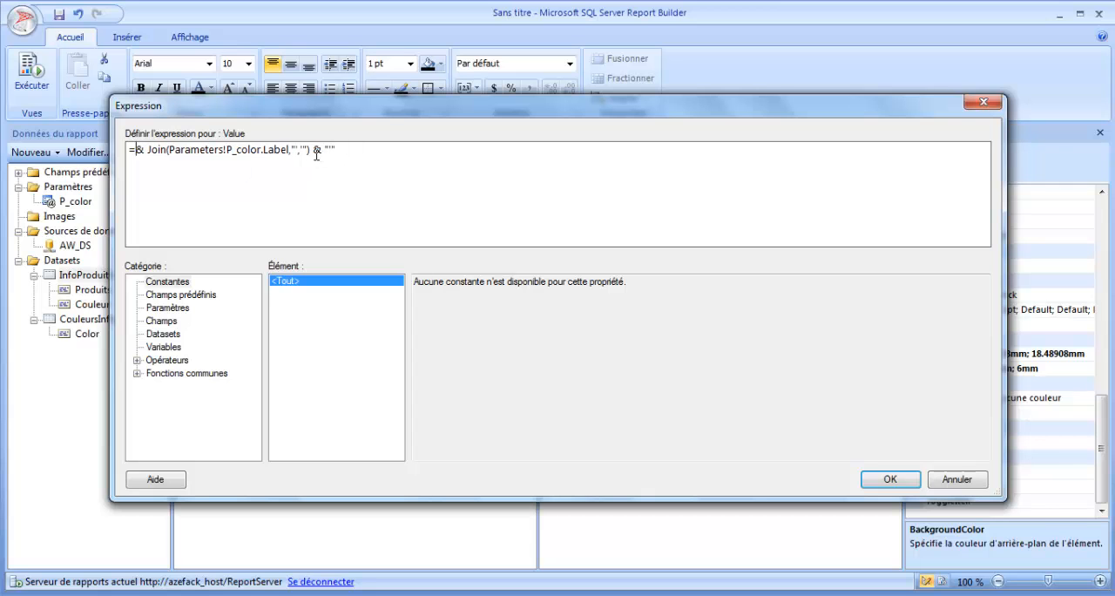
key("Delete")
key("Delete")
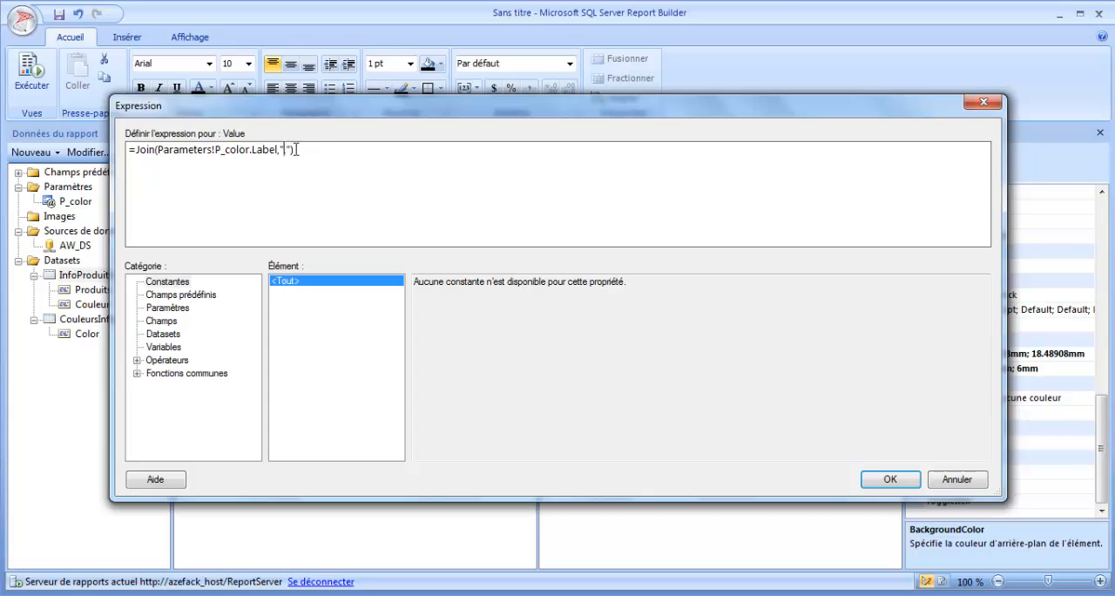
Step: Confirm the edited expression and make both the "La Selection :" label and the expression box beside it bold and italic
left_click(878, 480)
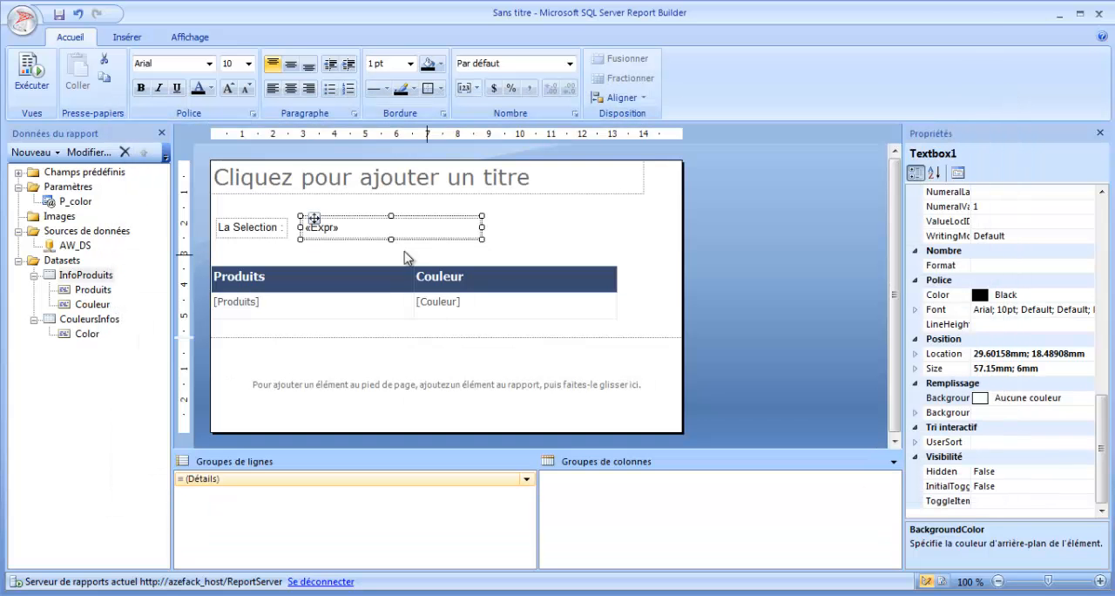
left_click(521, 235)
left_click(246, 227)
left_click(300, 236)
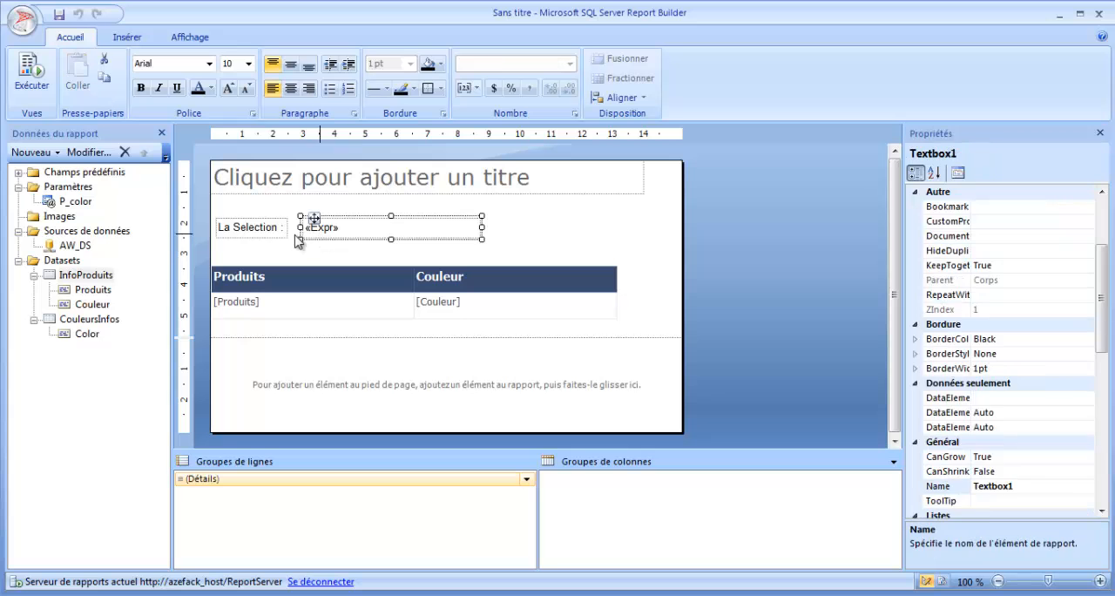
left_click(252, 236, "ctrl")
left_click(158, 88)
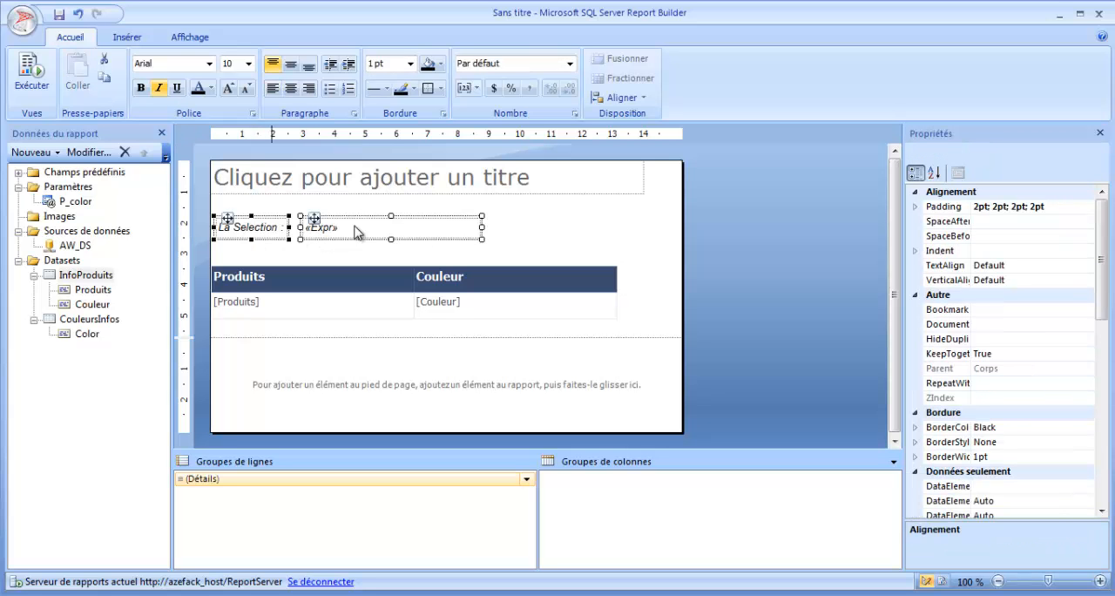
left_click(140, 88)
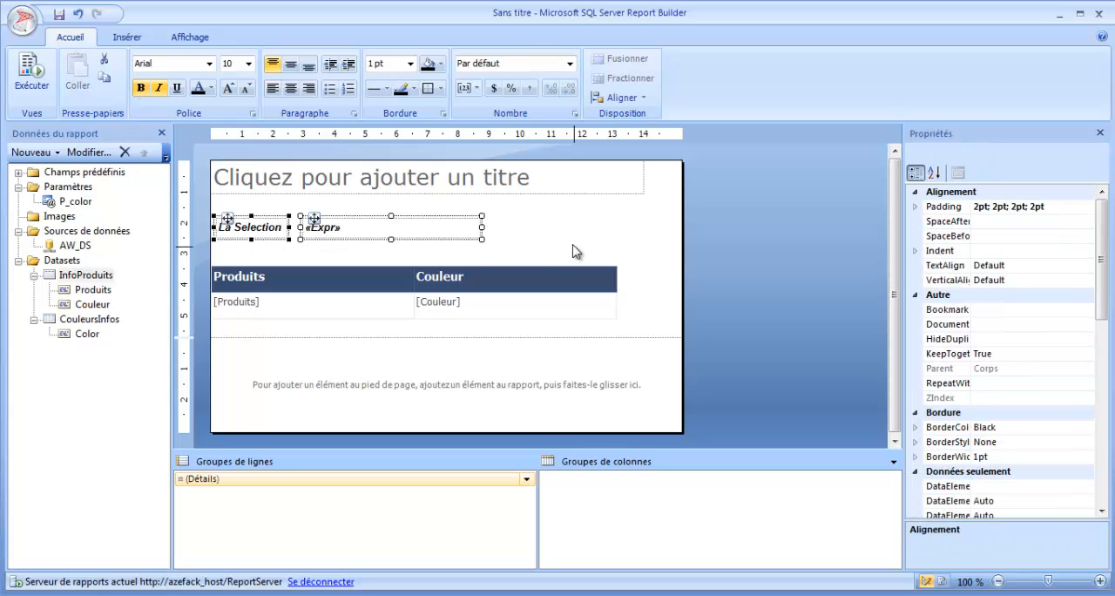
left_click(577, 250)
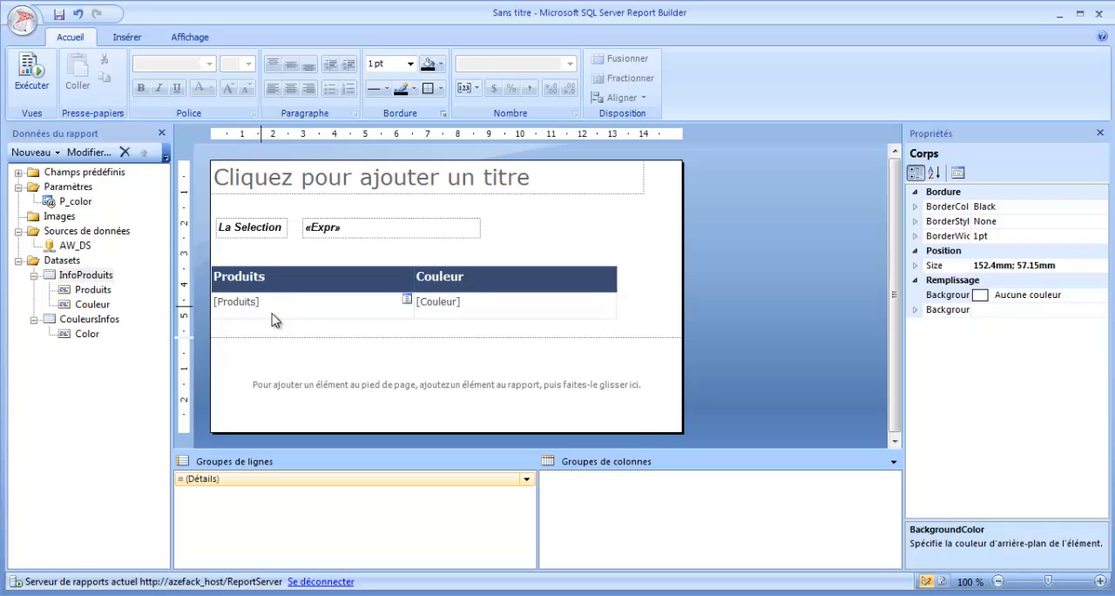
Step: Run the report with only Black chosen for Couleur and display the result
left_click(31, 79)
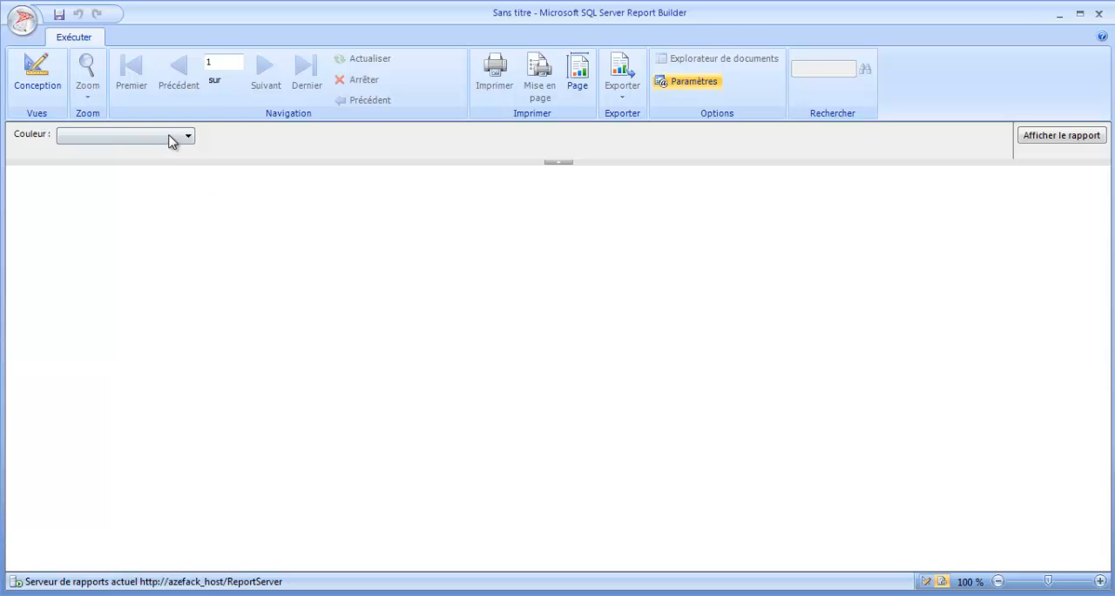
left_click(170, 136)
left_click(80, 169)
left_click(369, 260)
left_click(1062, 137)
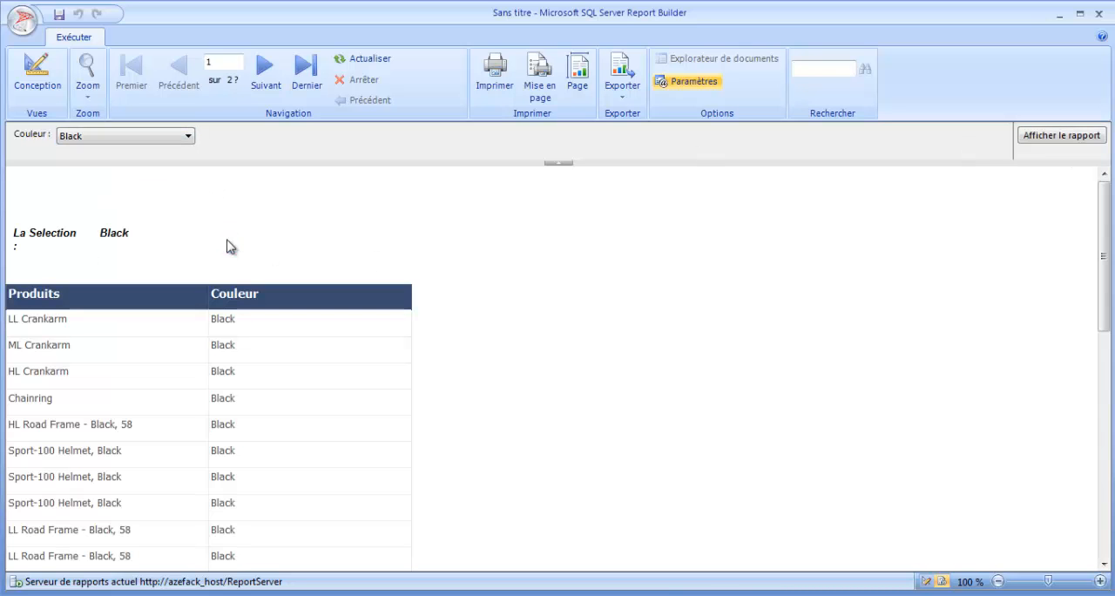
Step: Return to the report design and widen the expression box so it ends in line with the title box
left_click(44, 81)
left_click(379, 237)
left_click_drag(480, 227, 646, 229)
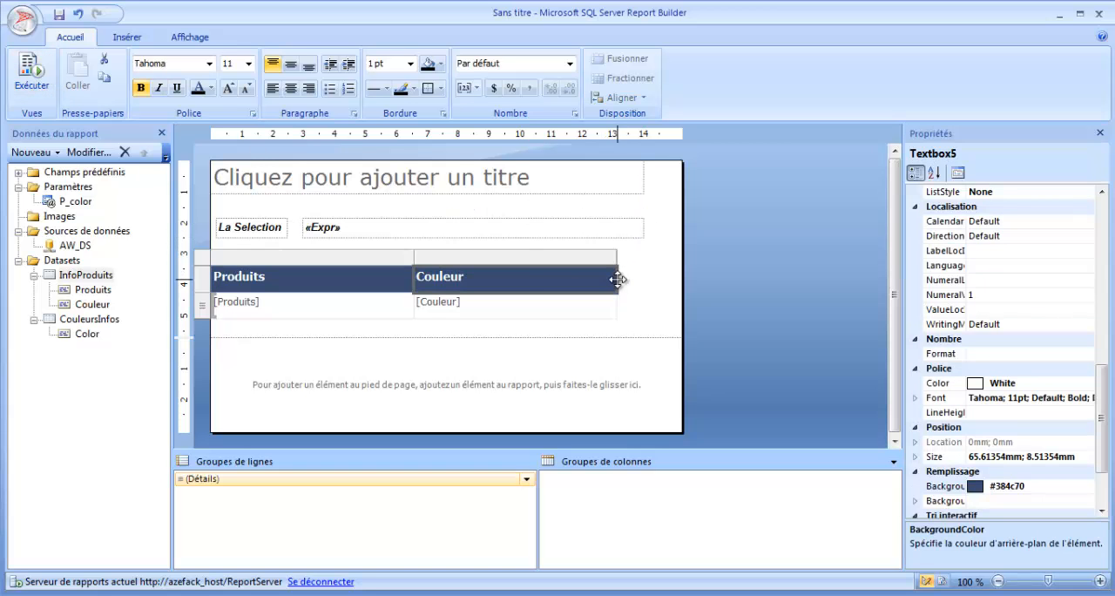
Step: Widen the whole Produits/Couleur table to about 140 mm so it ends in line with the expression box
left_click(608, 270)
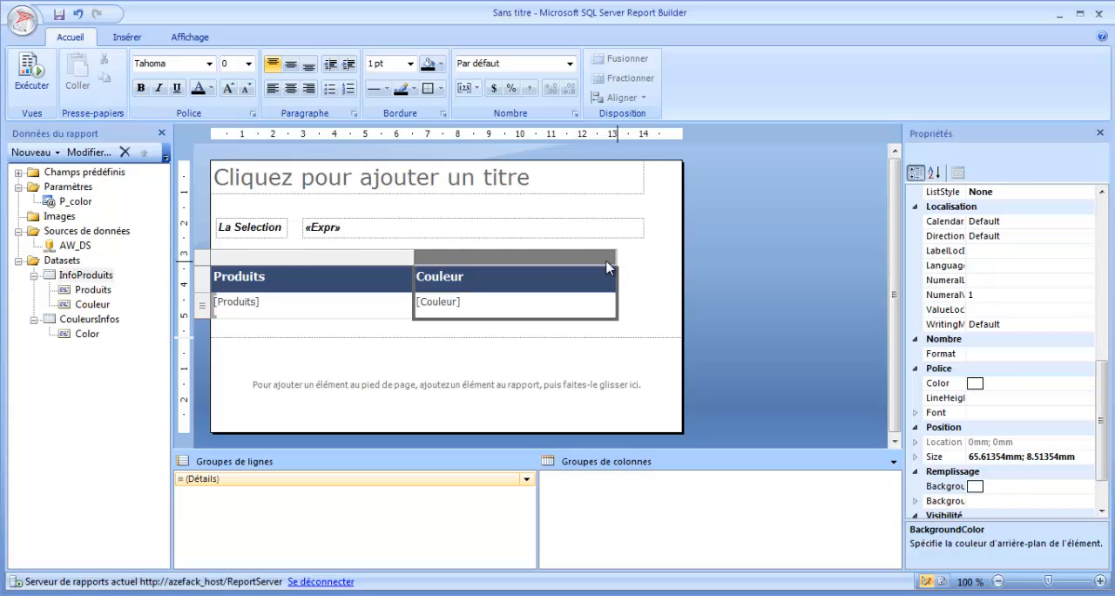
left_click(291, 255)
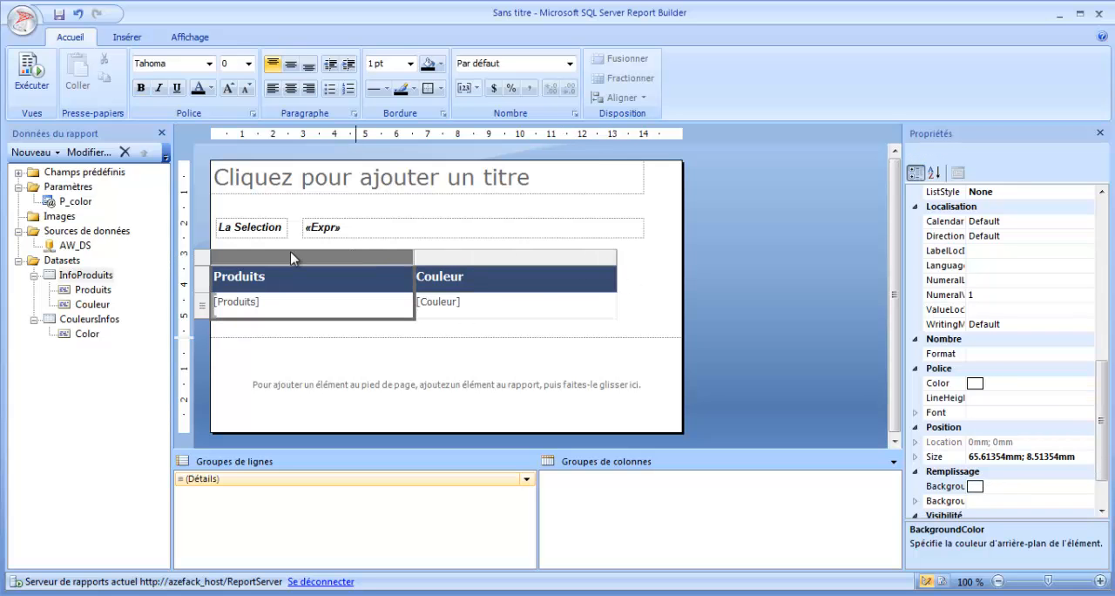
left_click(206, 259)
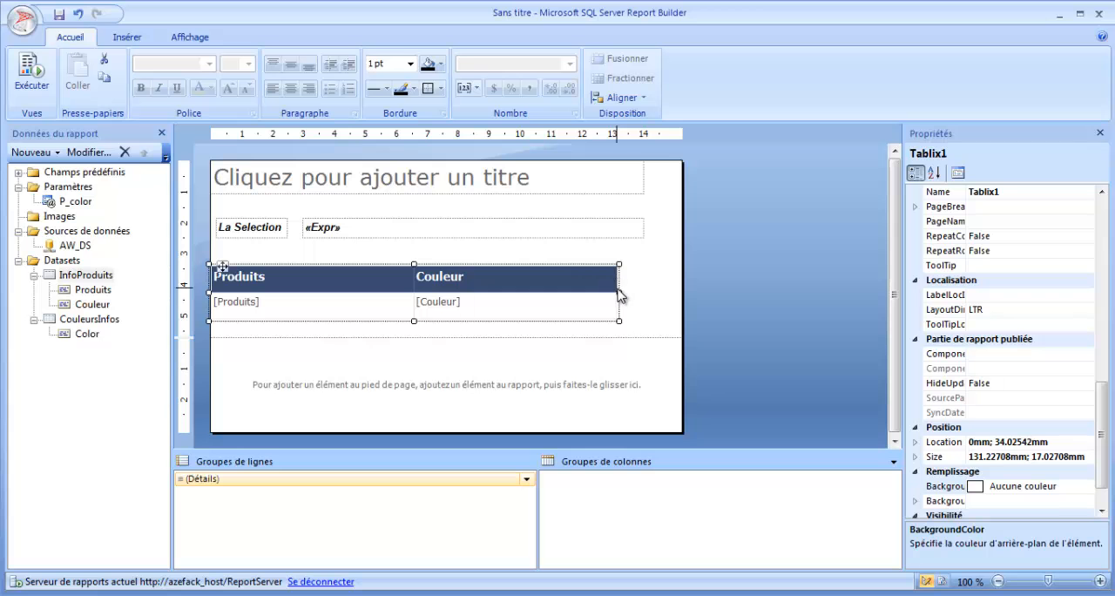
left_click_drag(619, 293, 643, 291)
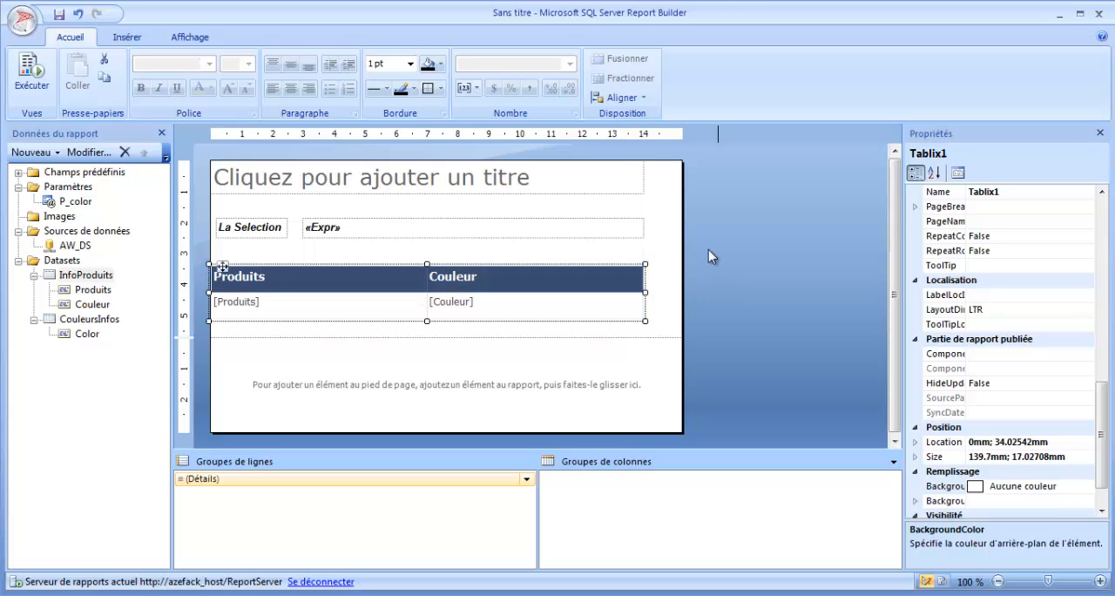
Step: Run the report with every Couleur value selected and display the result
left_click(32, 79)
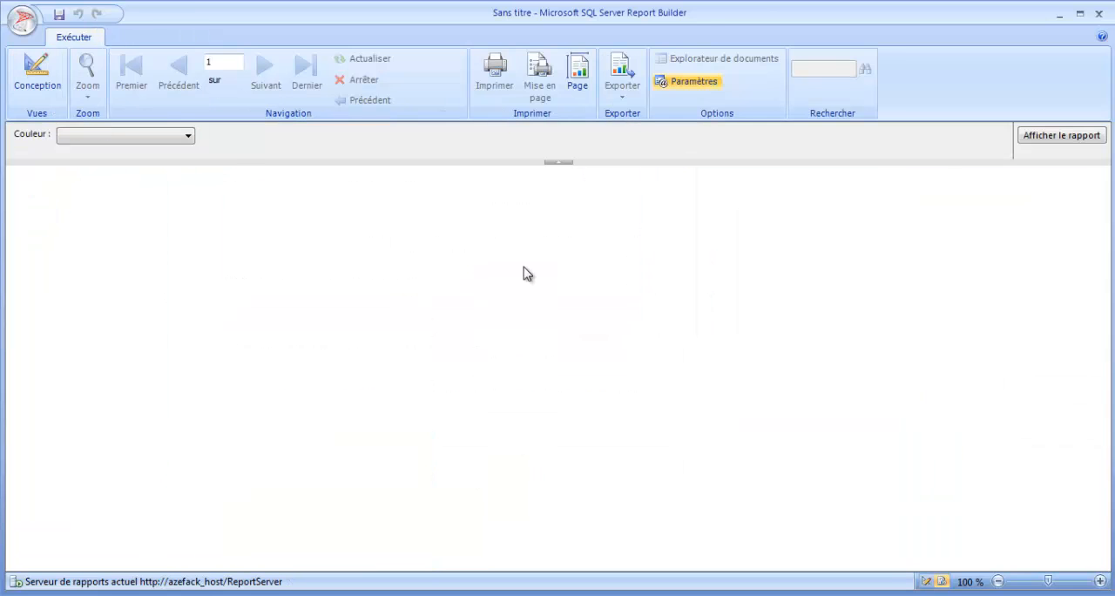
left_click(189, 137)
left_click(136, 156)
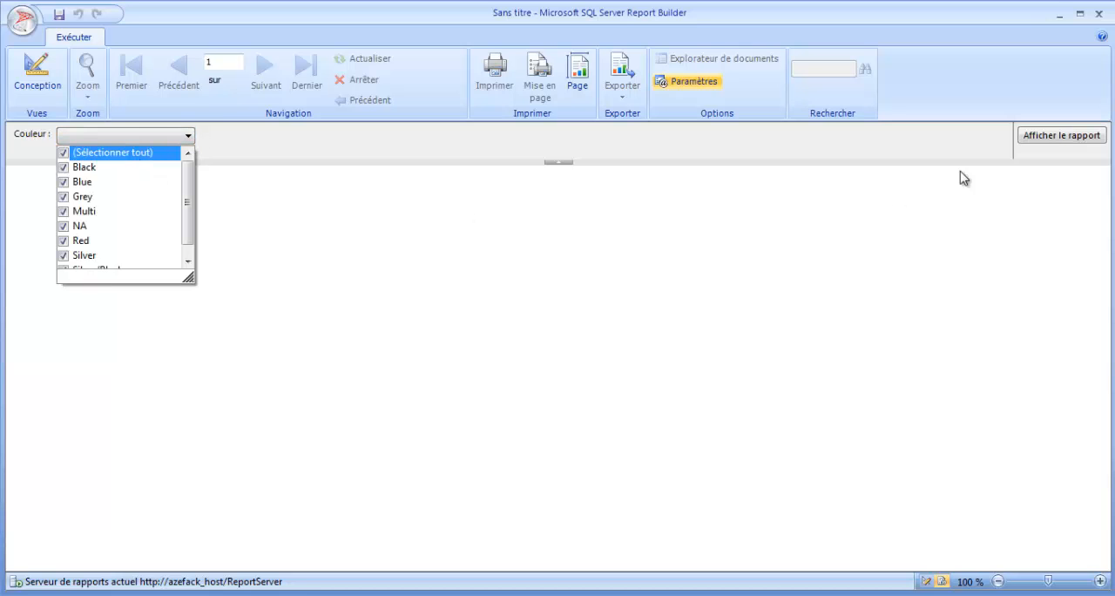
left_click(1059, 138)
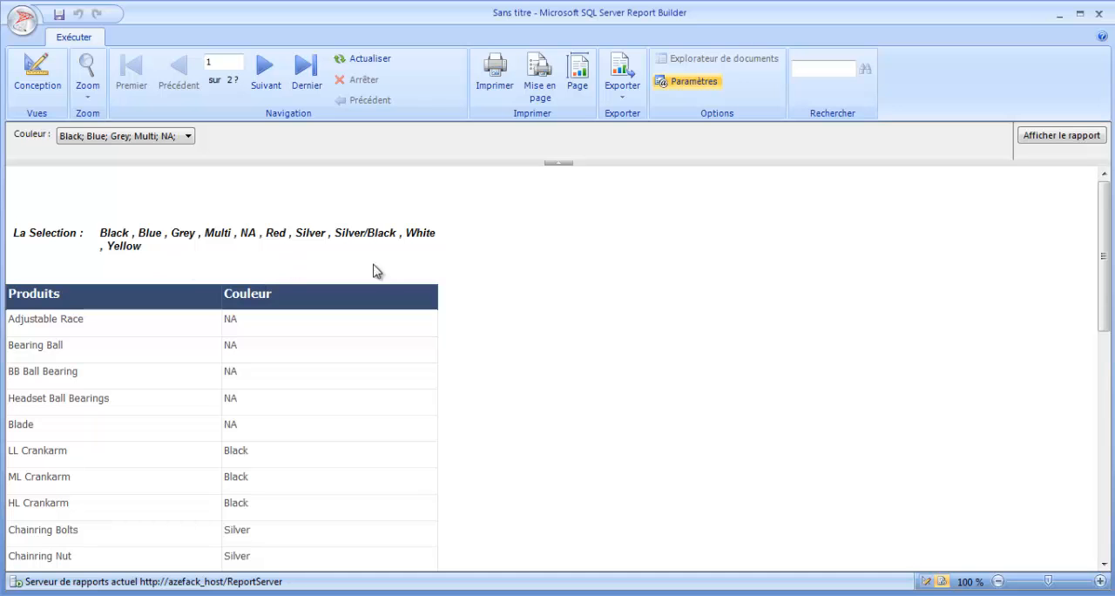
Step: Look through the report preview page by page up to the last page
left_click_drag(1104, 221, 1105, 453)
left_click(268, 77)
left_click(268, 77)
left_click(268, 77)
left_click(270, 79)
left_click(272, 79)
left_click(271, 79)
left_click(270, 80)
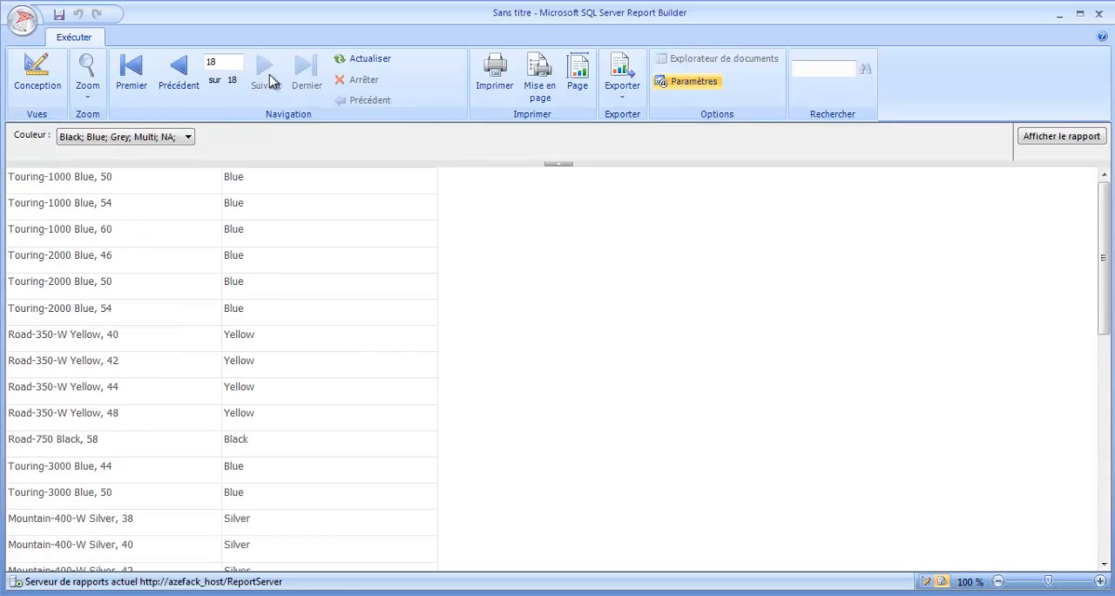
Step: Return to the report design and reduce the report body's height to about 56 mm, just below the table
left_click(37, 72)
left_click_drag(478, 372, 480, 336)
left_click(66, 261)
left_click(67, 229)
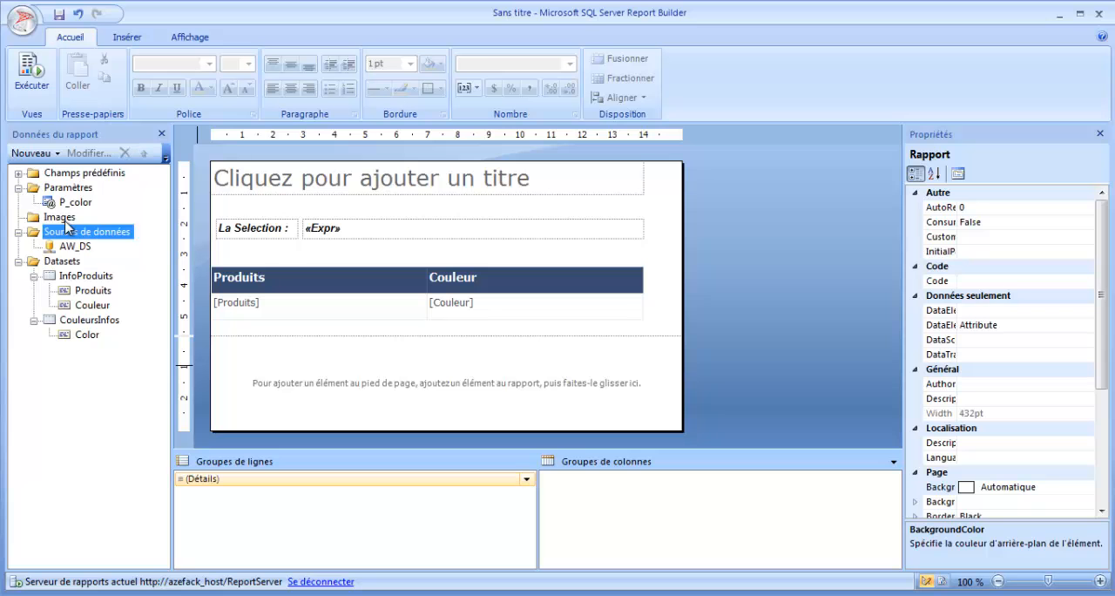
left_click(75, 202)
left_click(418, 246)
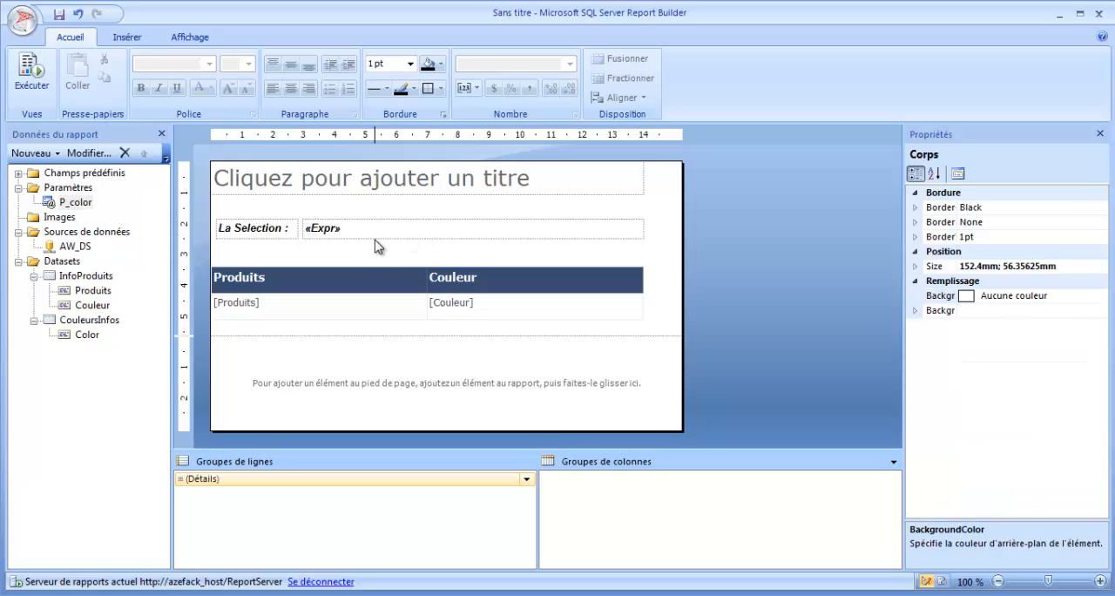
left_click(85, 276)
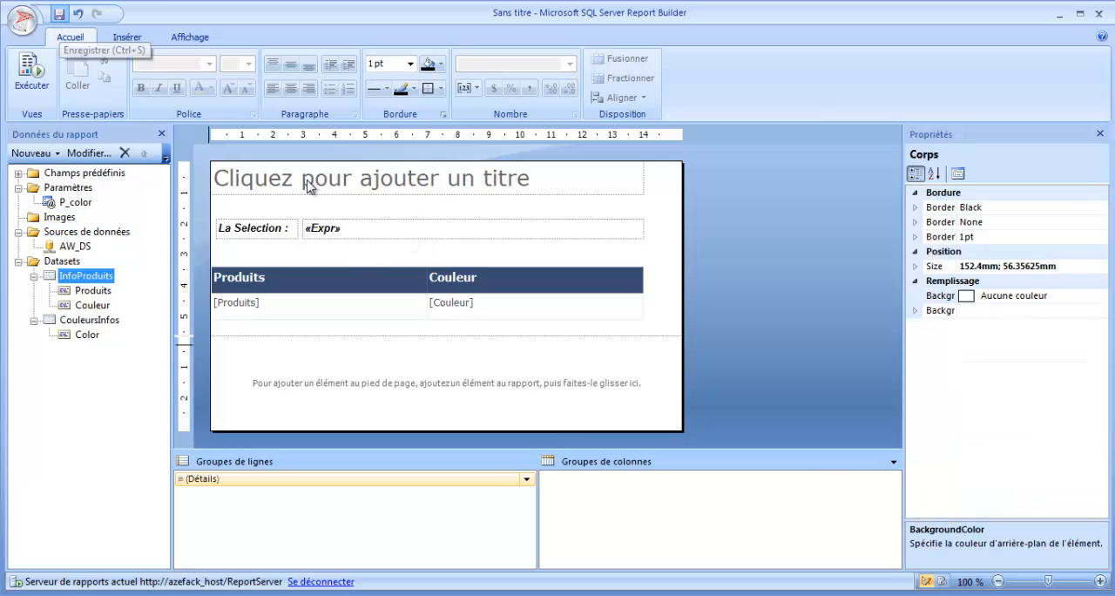
Step: Save the report to the report server as "Rapport Avec Procedure" and refresh the Dossier racine page in the browser
key("ctrl+s")
left_click(505, 446)
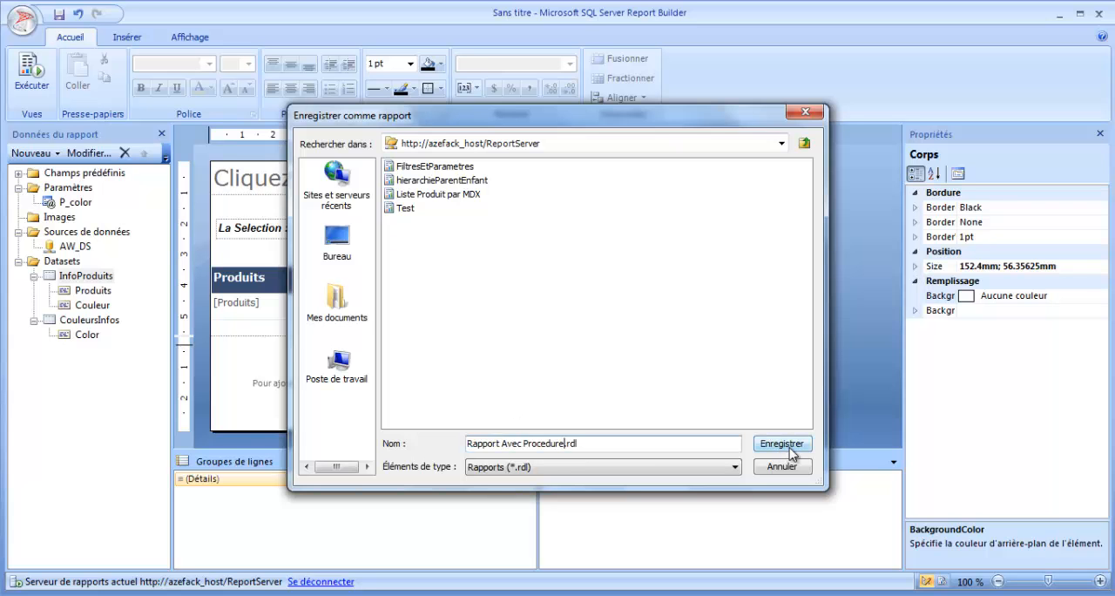
left_click(789, 449)
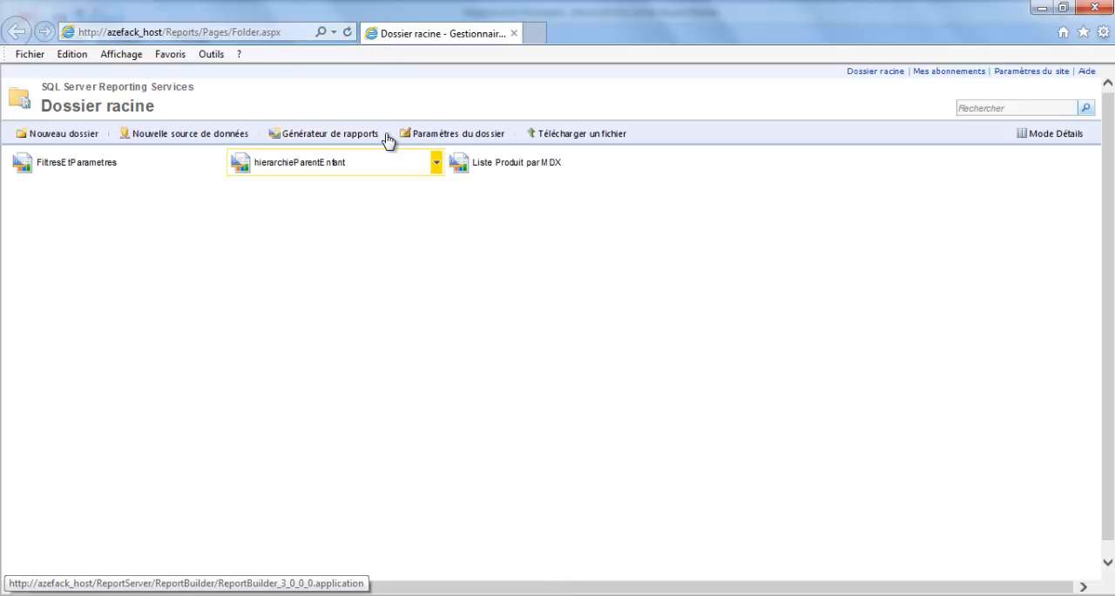
left_click(347, 33)
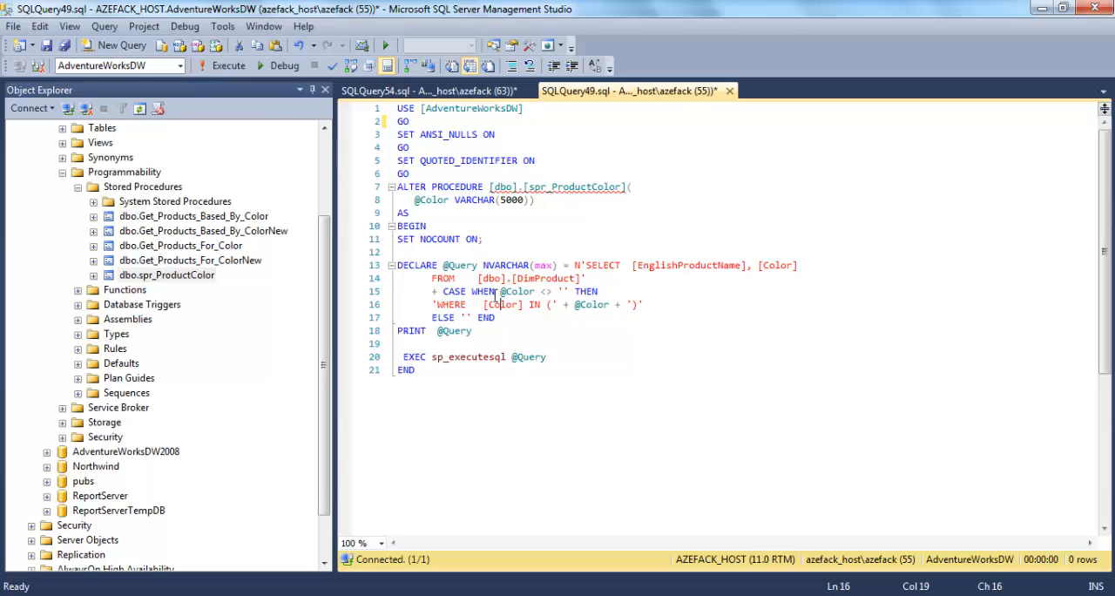
Step: In SQL Server Management Studio, examine the sp_executesql call and the dynamic query text of spr_ProductColor
double_click(474, 356)
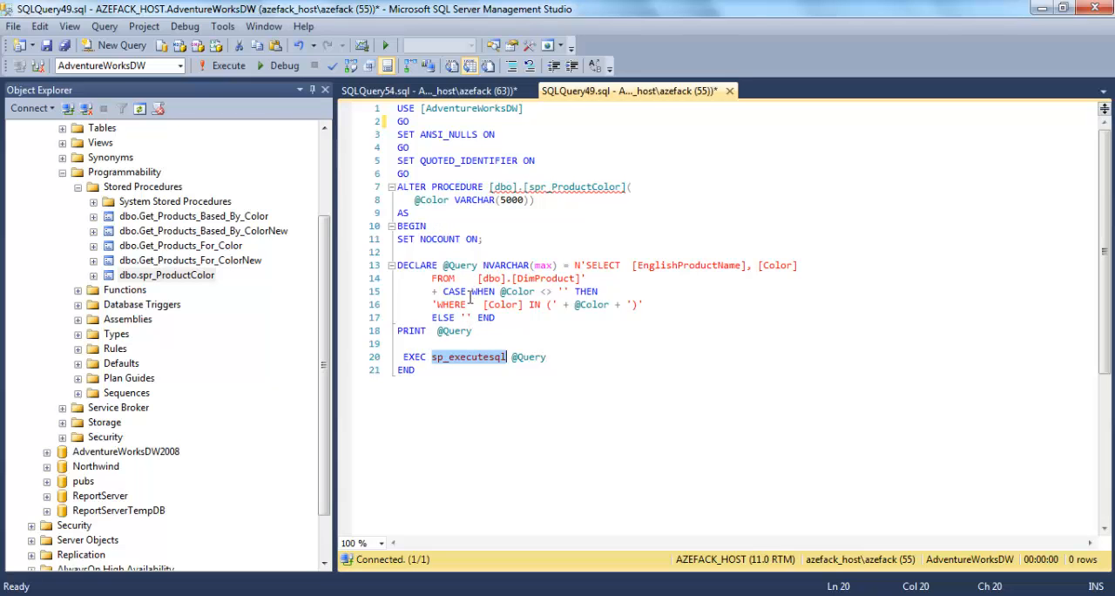
left_click(477, 331)
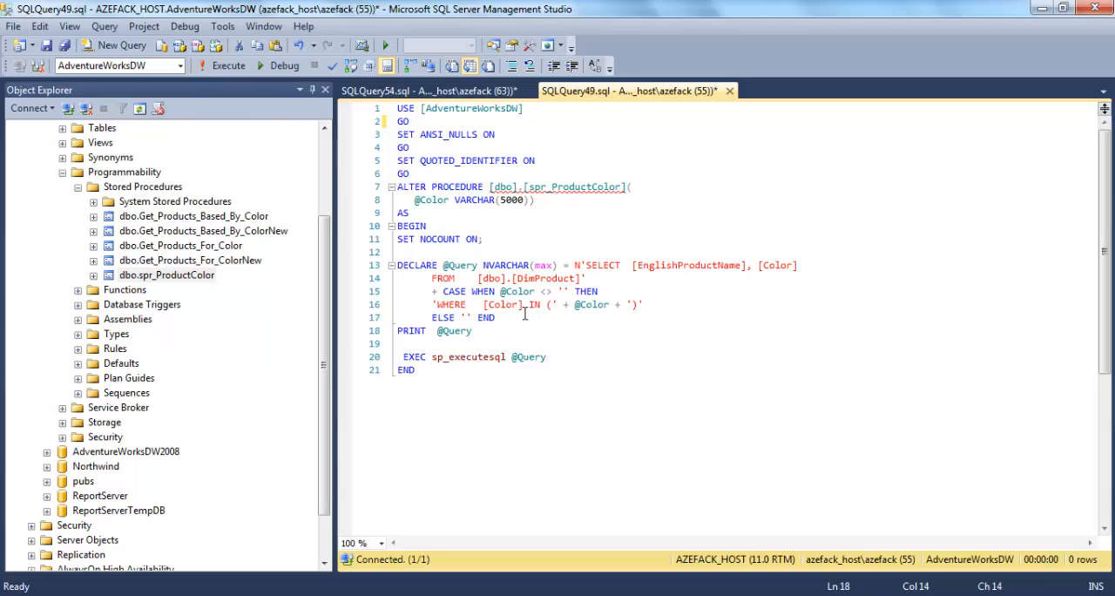
left_click_drag(571, 304, 437, 278)
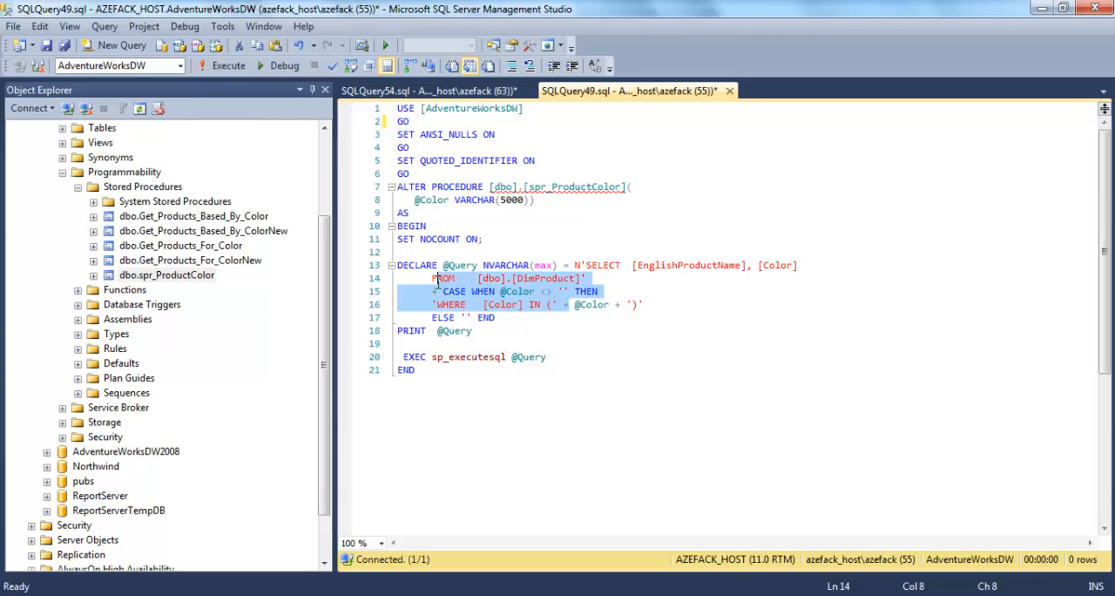
left_click(481, 324)
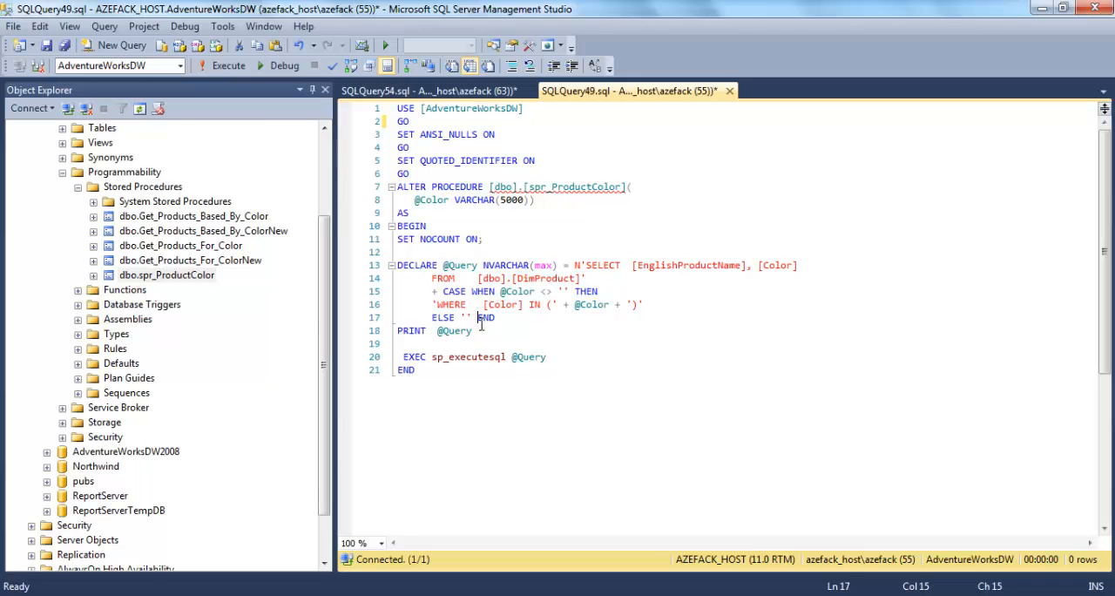
Step: Switch to Report Builder and review the Produits and Couleur fields of the InfoProduits dataset
left_click(573, 592)
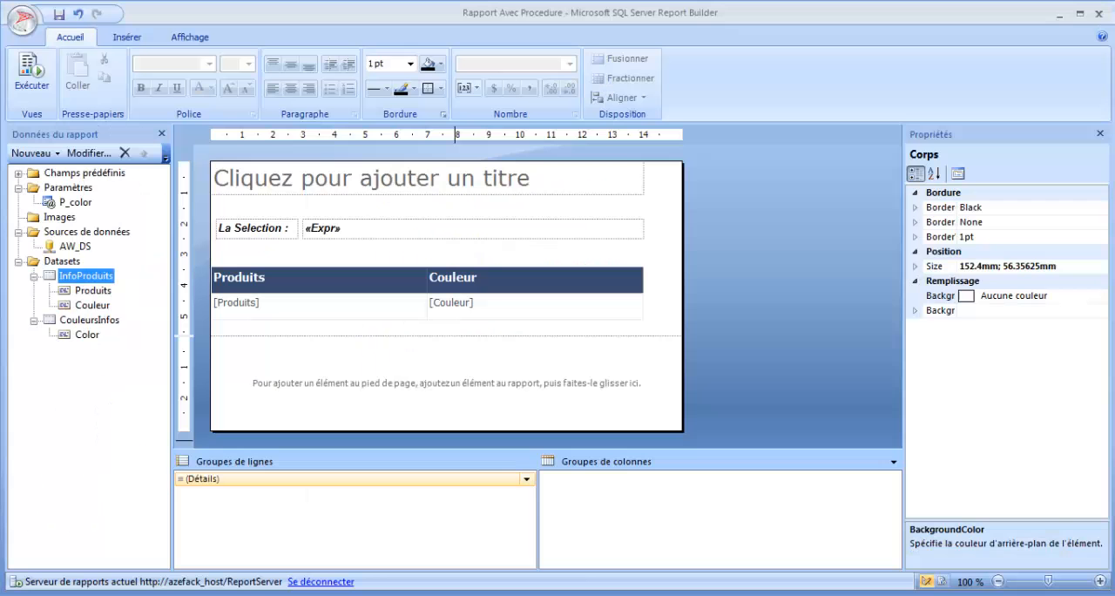
left_click(89, 290)
left_click(93, 305)
left_click(93, 293)
left_click(91, 304)
left_click(90, 293)
left_click(92, 305)
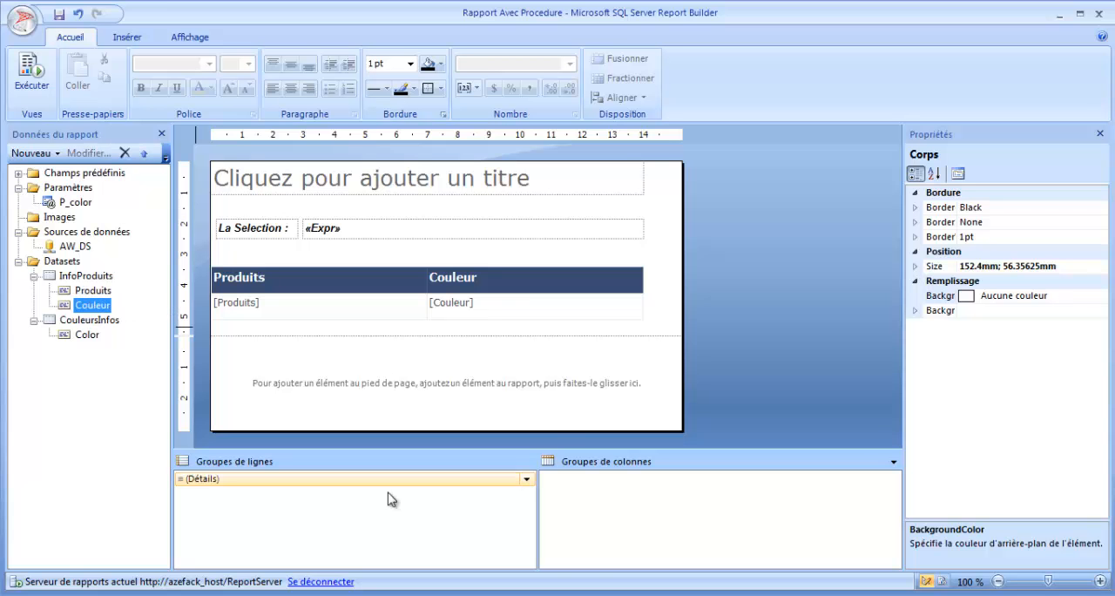
left_click(573, 592)
double_click(481, 291)
left_click_drag(443, 293, 493, 294)
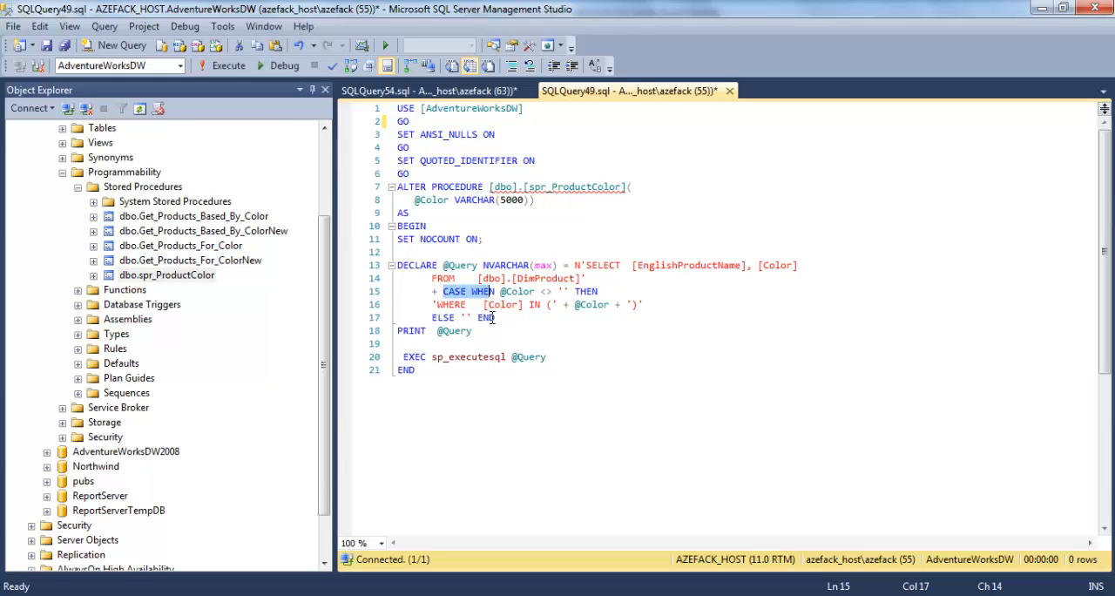
left_click(493, 318)
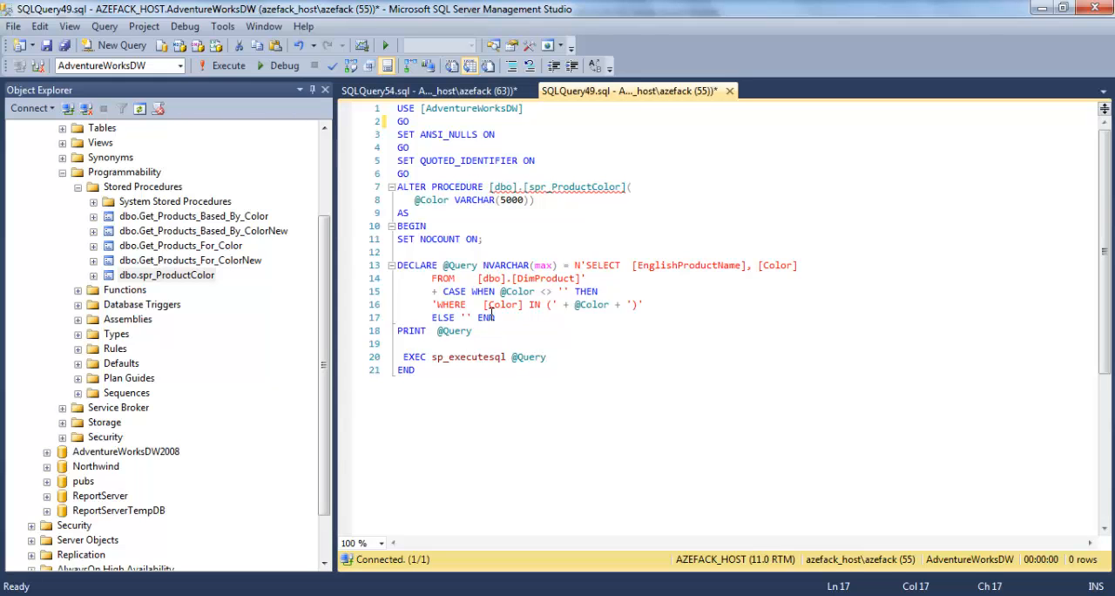
left_click(451, 293)
double_click(550, 187)
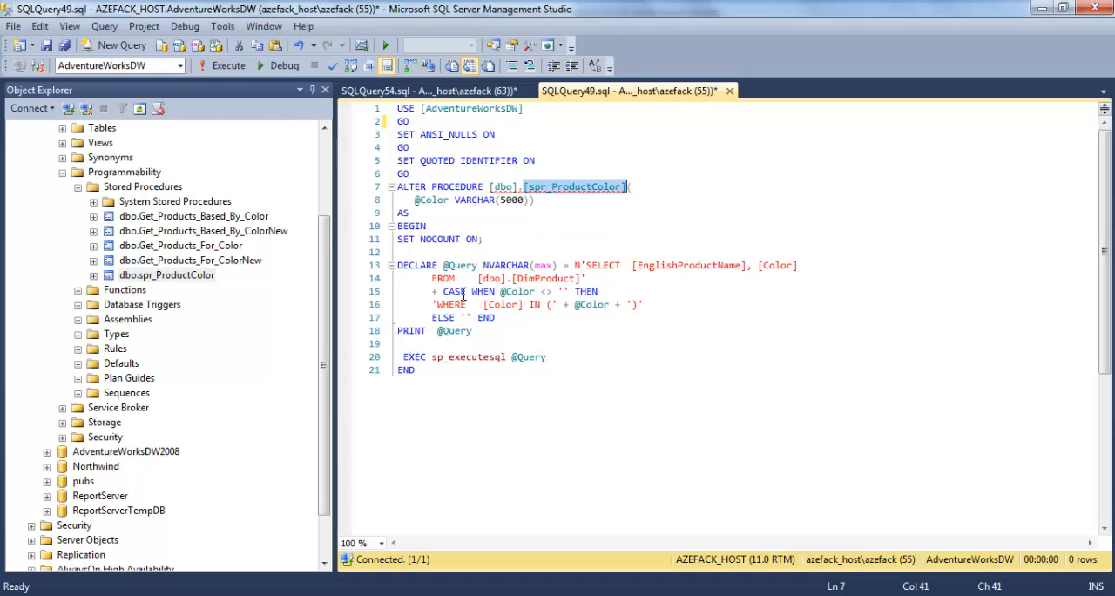
double_click(456, 293)
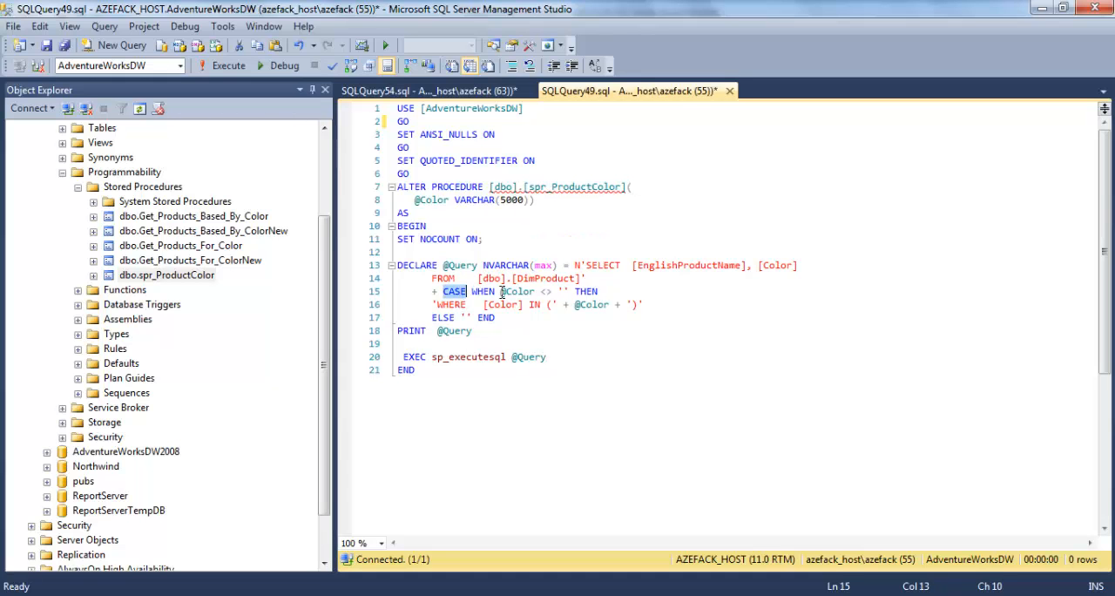
left_click(566, 188)
double_click(566, 188)
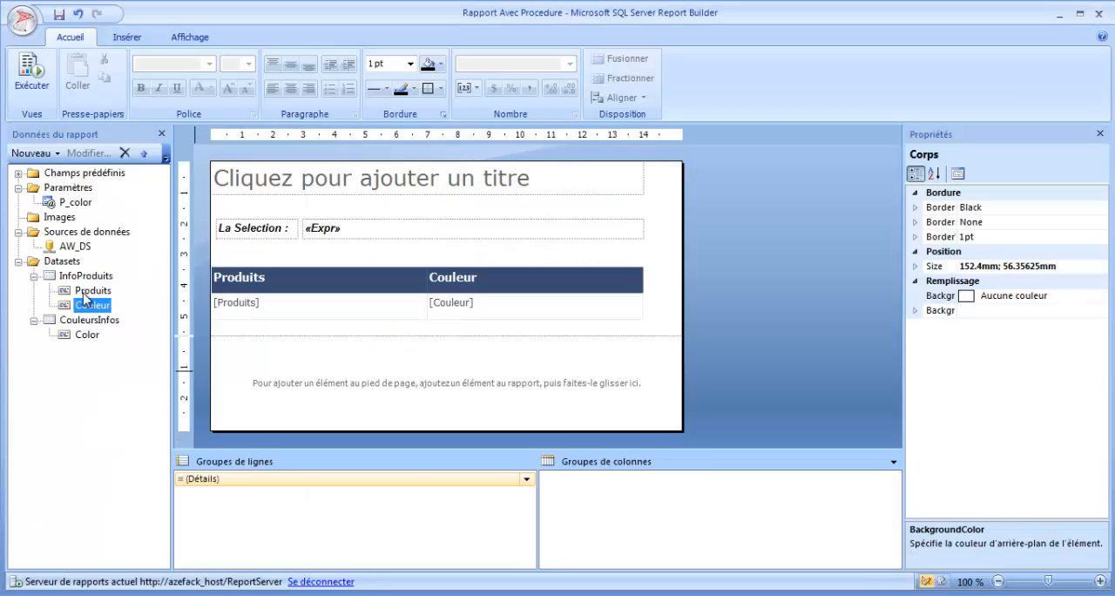
Step: Compare the InfoProduits dataset and its Produits field in Report Builder with the sp_executesql call in SQL Server Management Studio
left_click(86, 276)
left_click(91, 291)
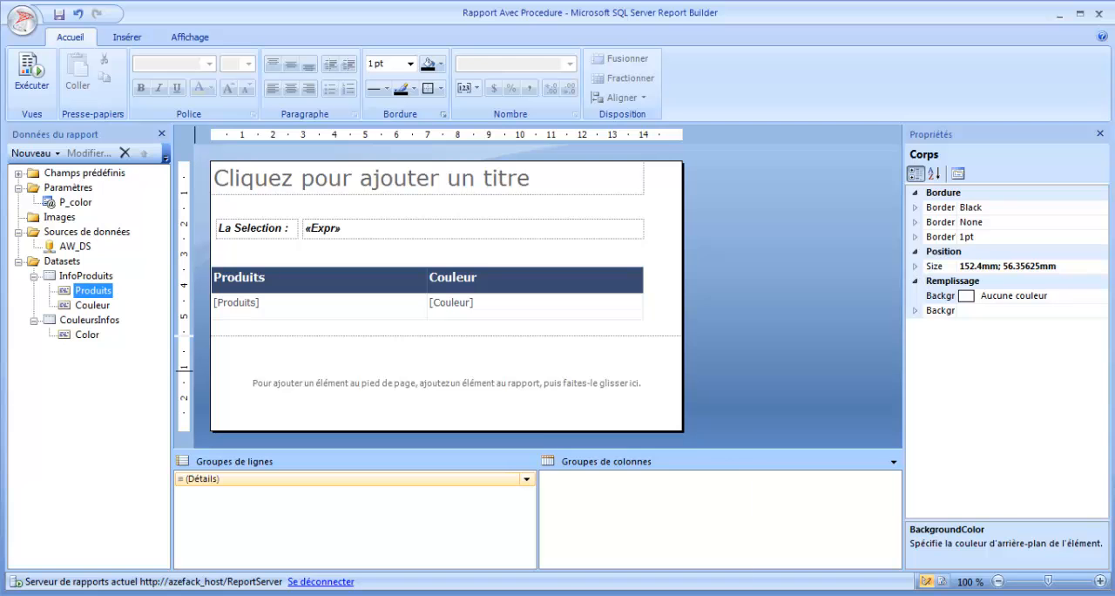
left_click(642, 595)
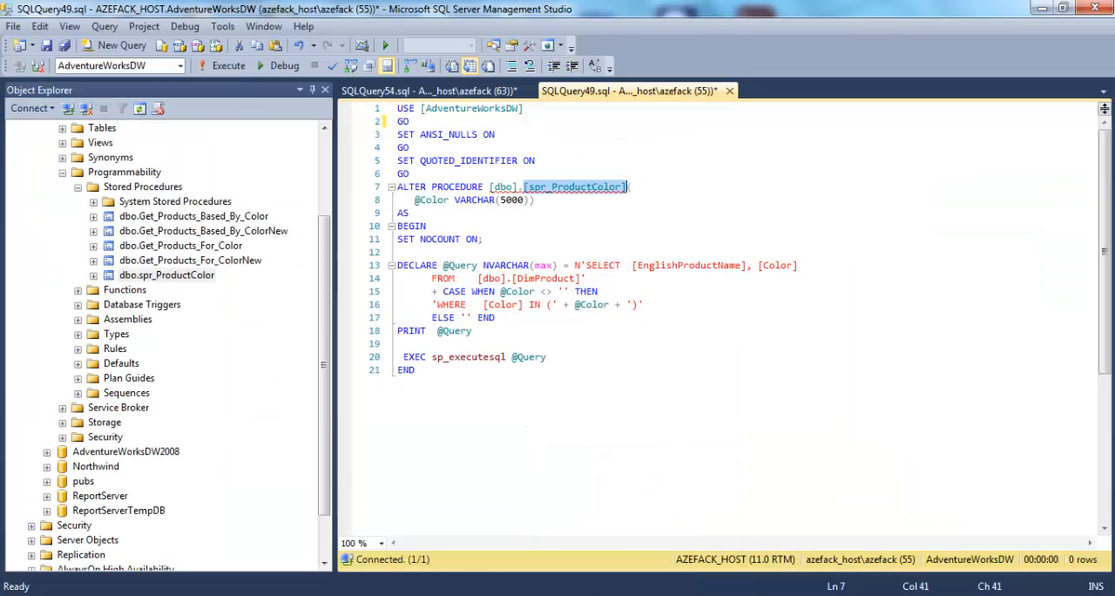
double_click(477, 358)
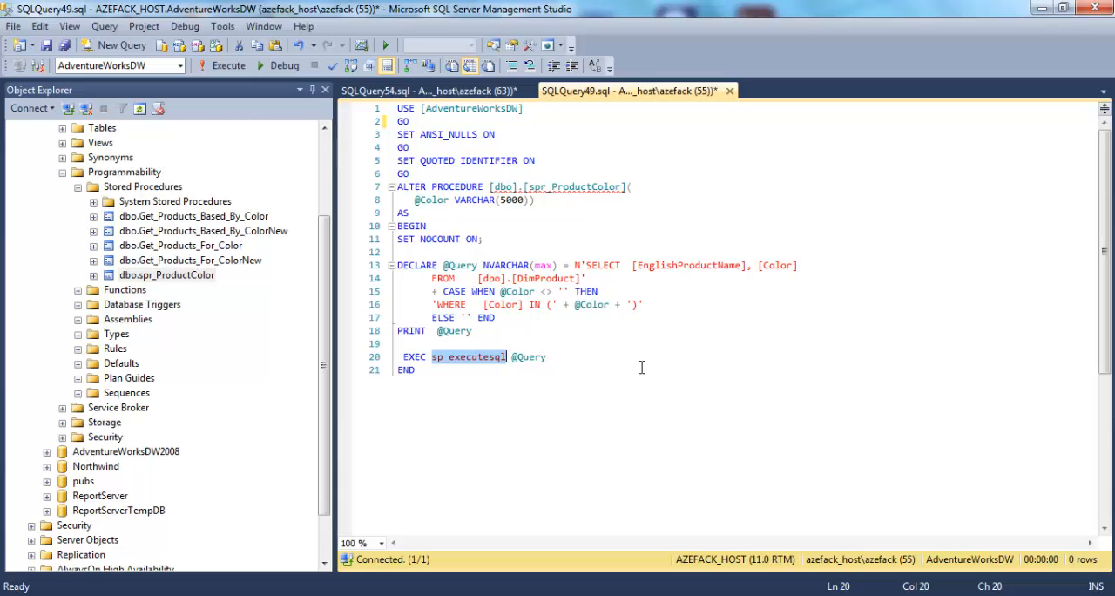
Step: In the browser, open "Rapport Avec Procedure", display it with all Couleur values selected and go to its next page
left_click(471, 595)
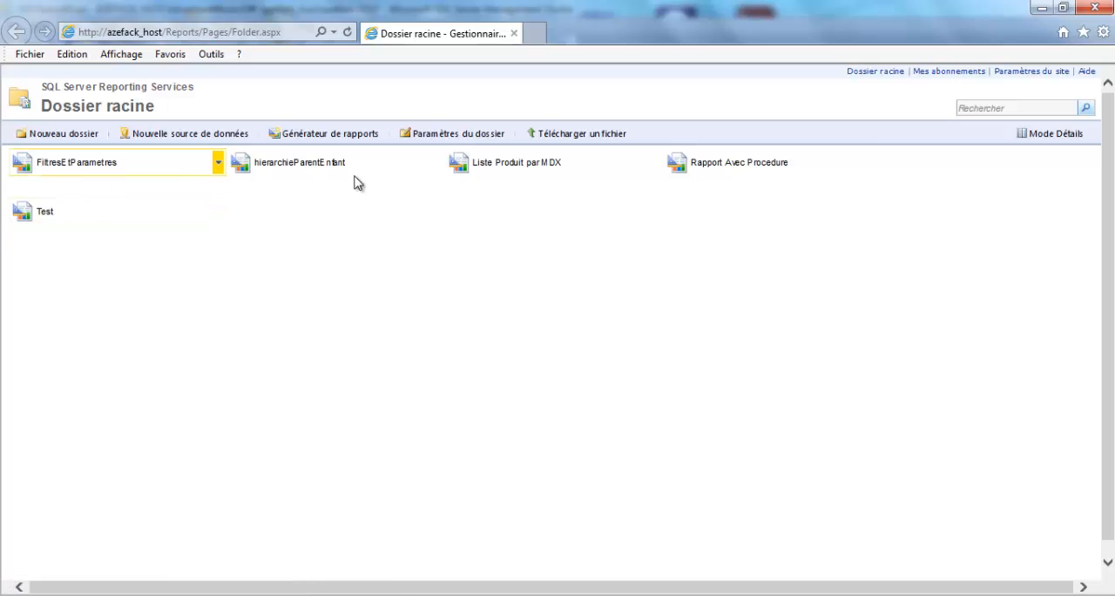
left_click(756, 171)
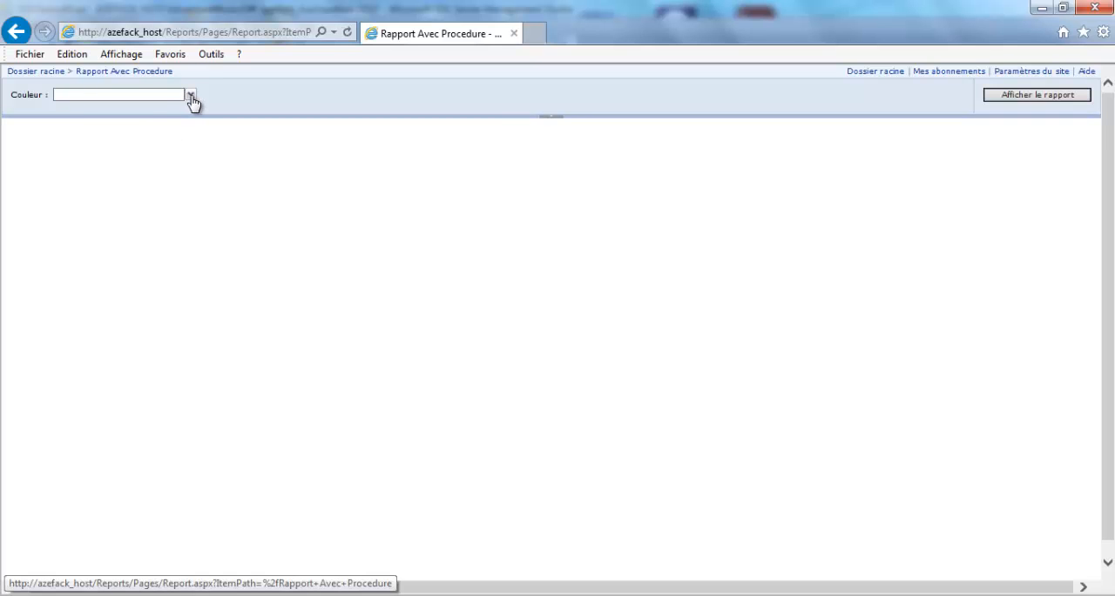
left_click(191, 95)
left_click(62, 111)
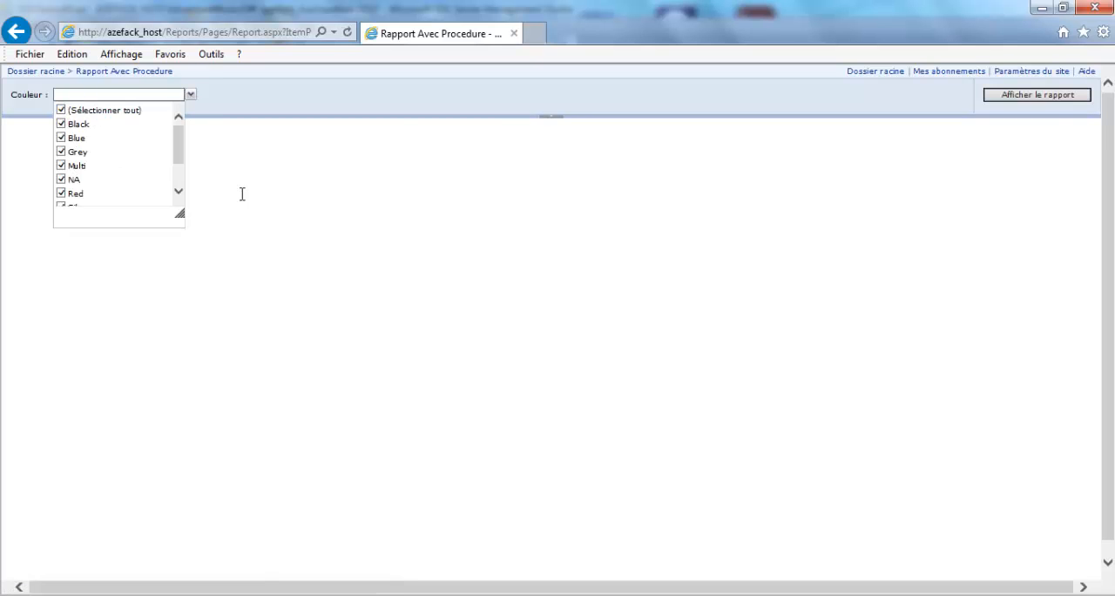
left_click(1036, 96)
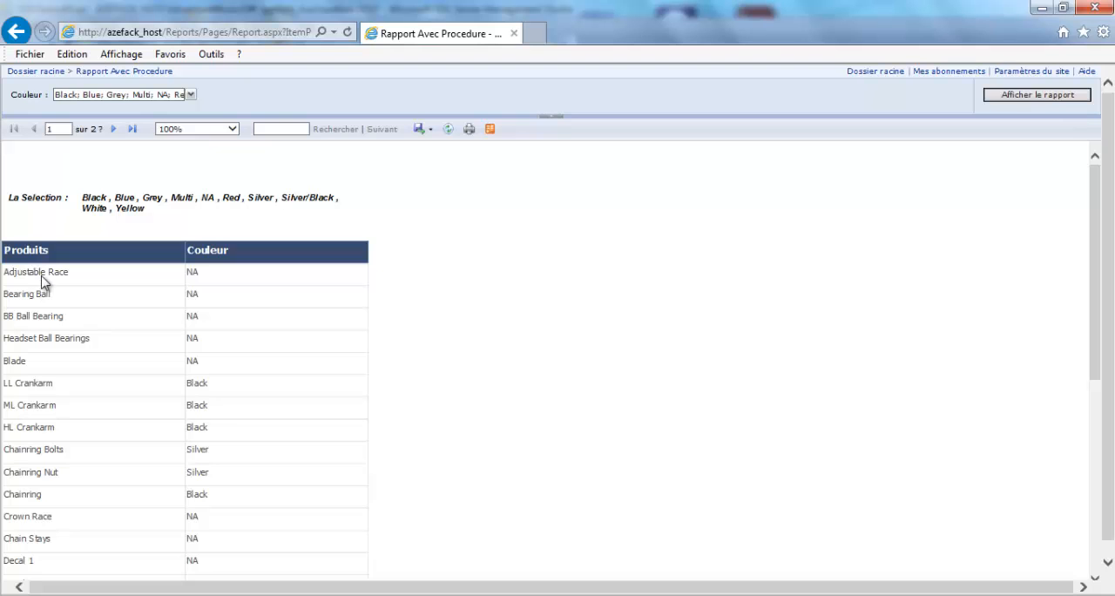
left_click(114, 129)
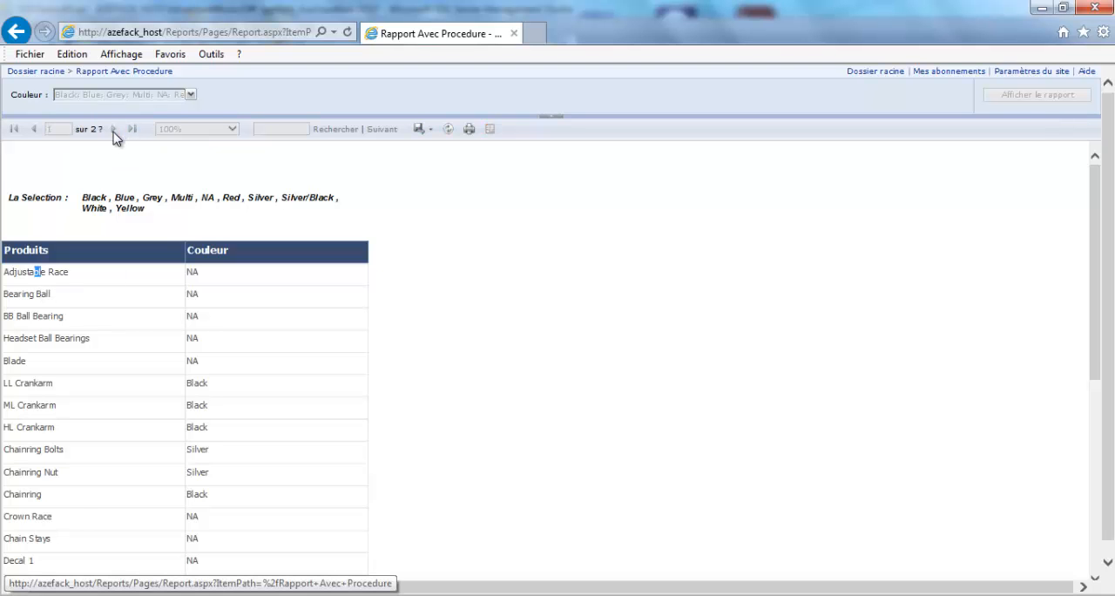